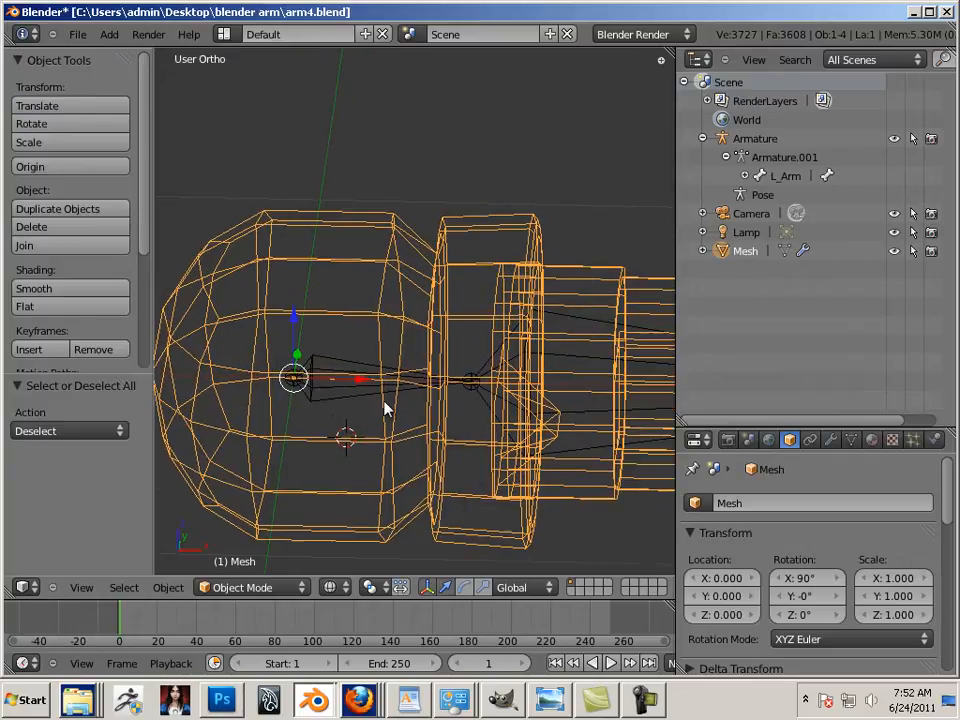
Parent the arm mesh to the armature using Armature Deform With Empty Groups
shift+right_click(340, 402)
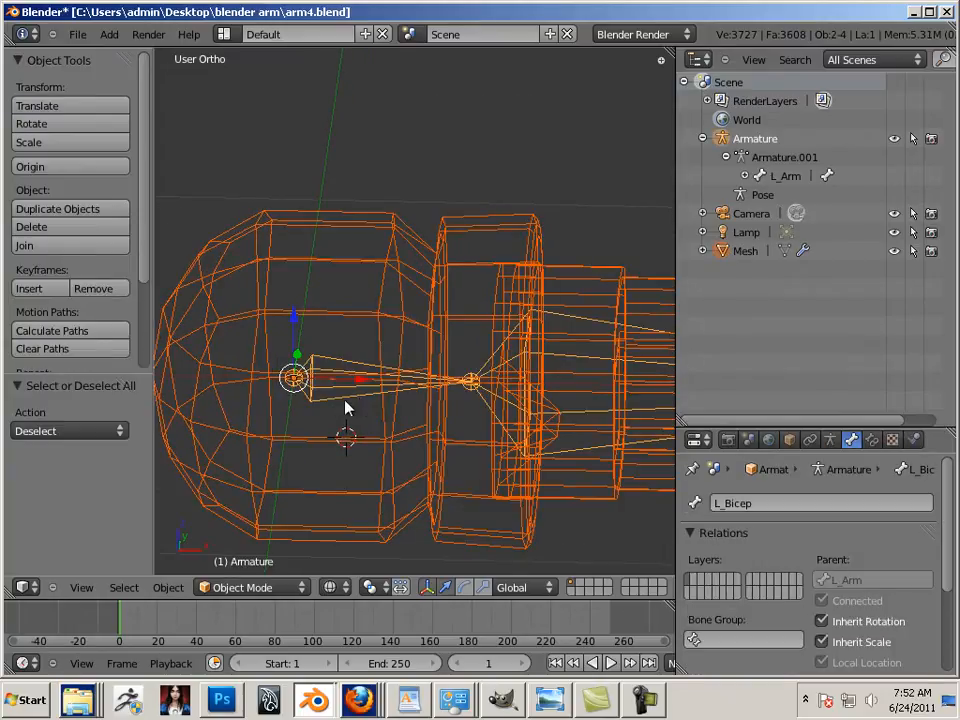
key(ctrl+p)
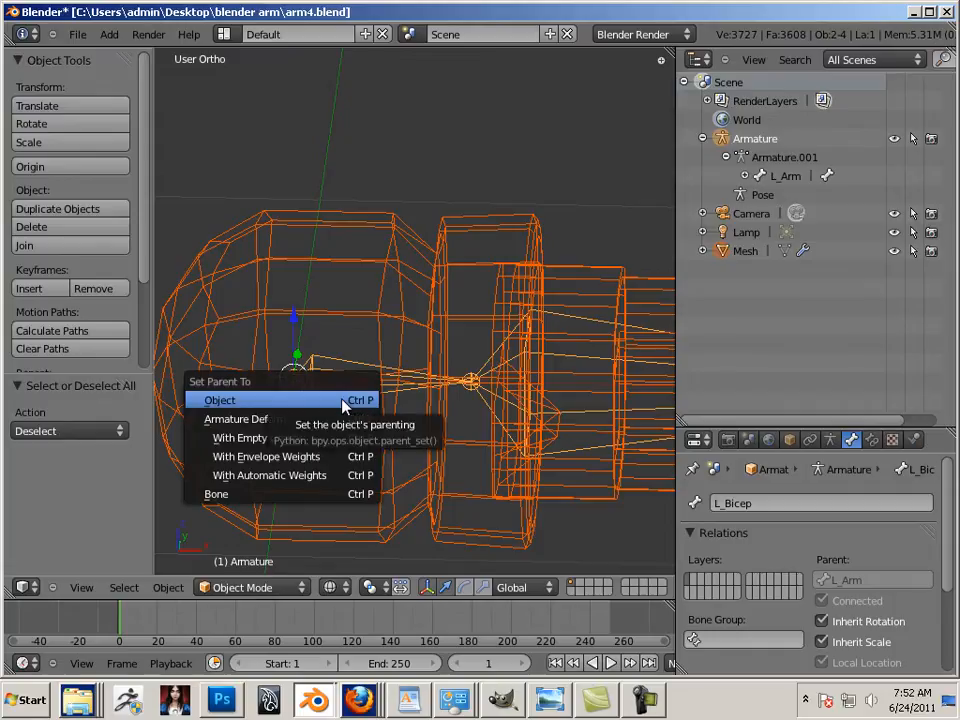
click(285, 444)
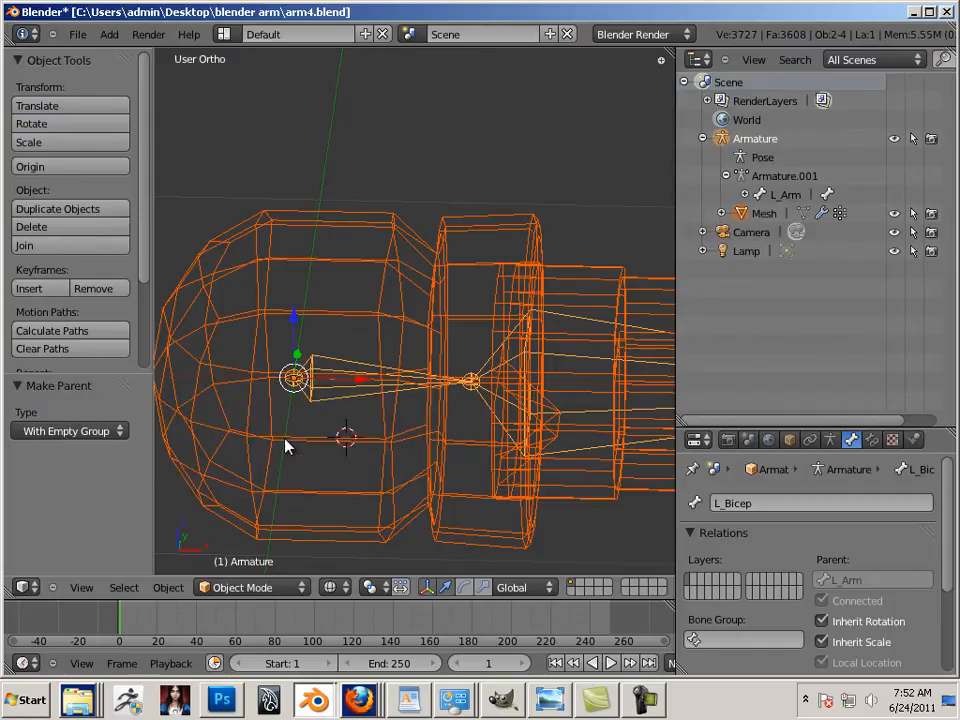
Put the armature in Pose Mode and test the rig by rotating the L_Arm bone about -49° around the global Y axis
shift+middle_drag(427, 446, 348, 414)
shift+middle_drag(423, 421, 383, 442)
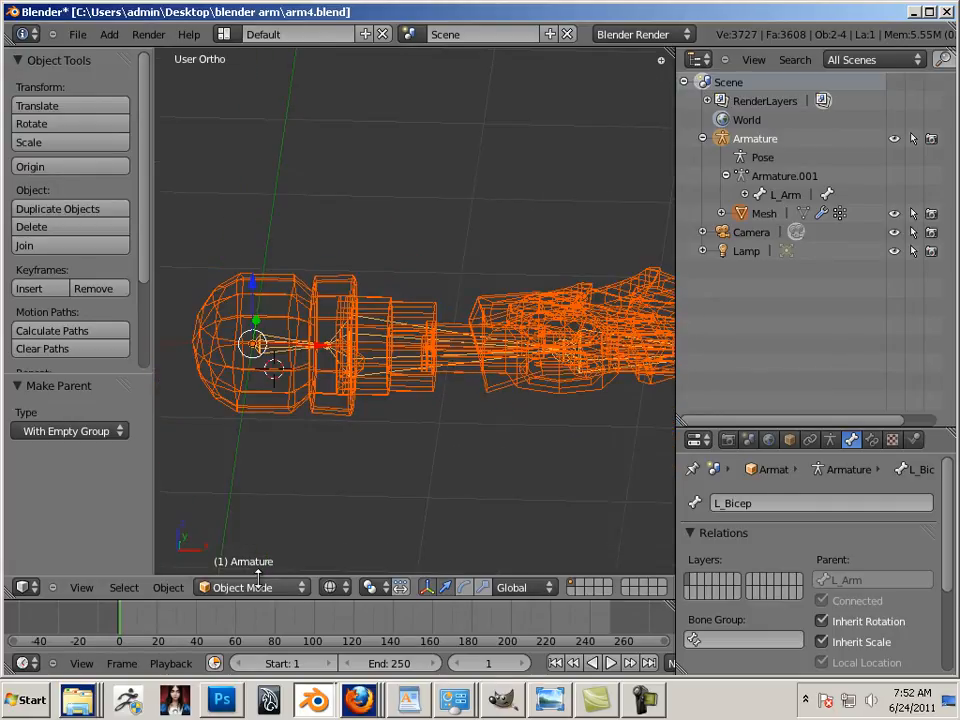
click(258, 587)
click(265, 535)
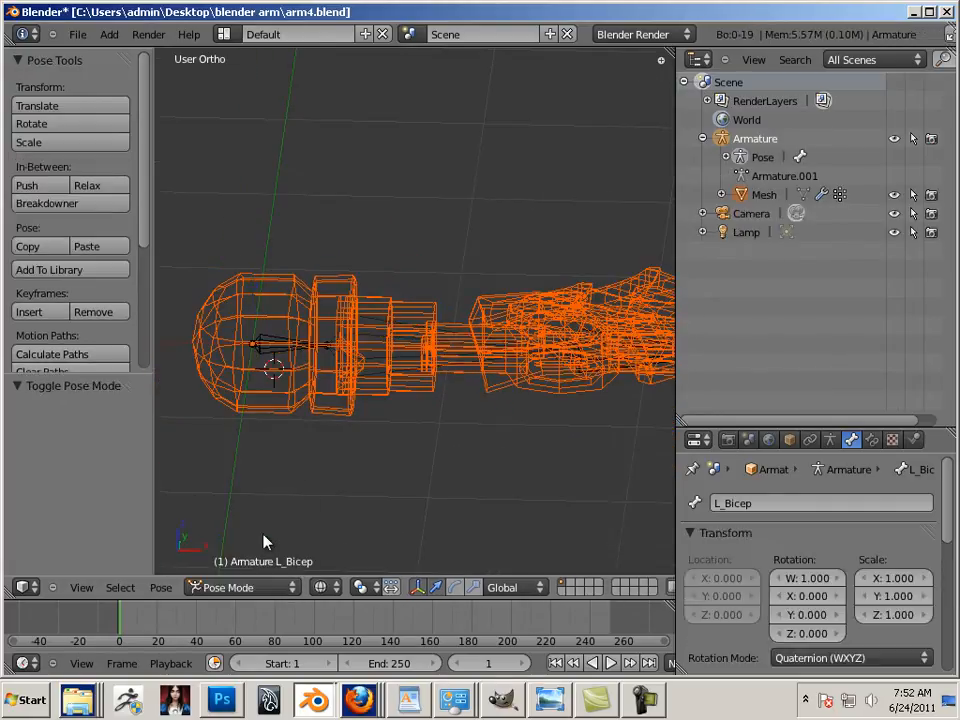
right_click(282, 347)
key(ctrl+alt+r)
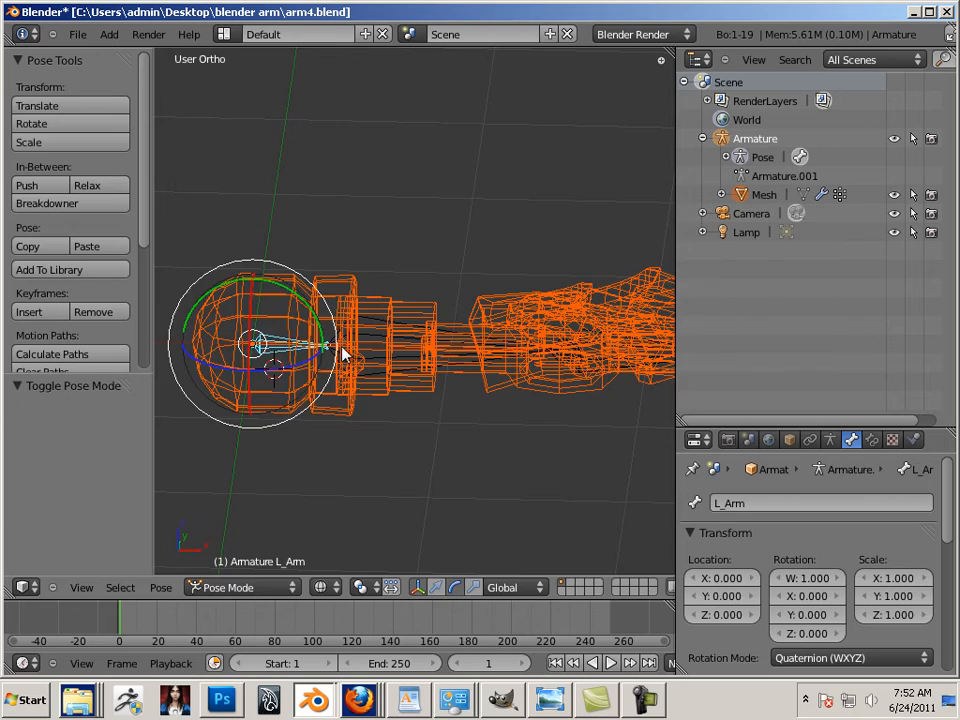
drag(310, 310, 270, 280)
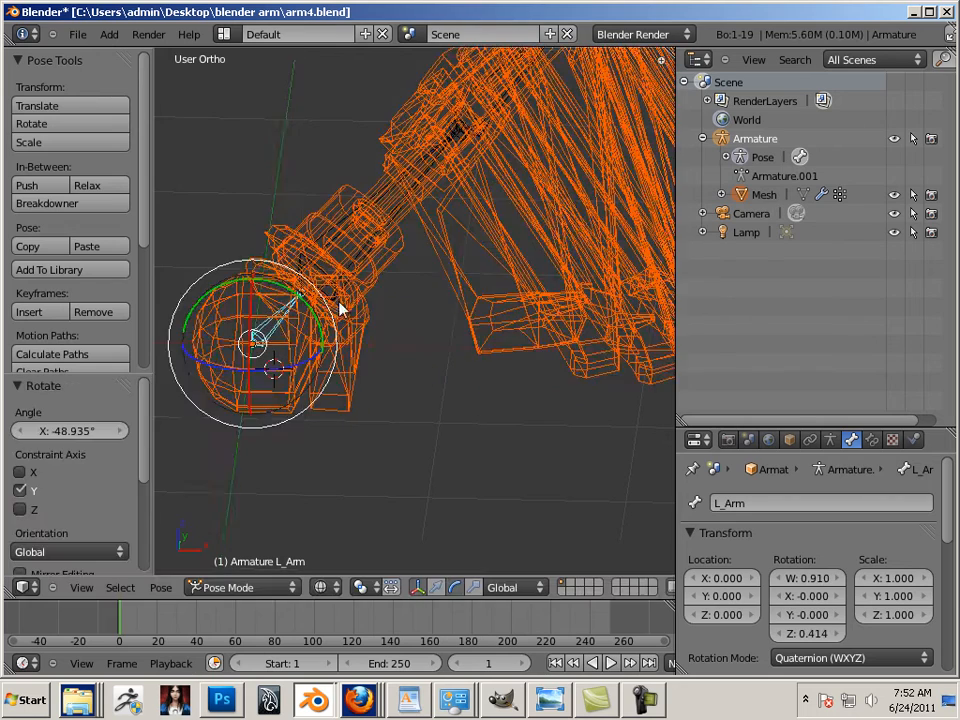
middle_drag(339, 306, 312, 373)
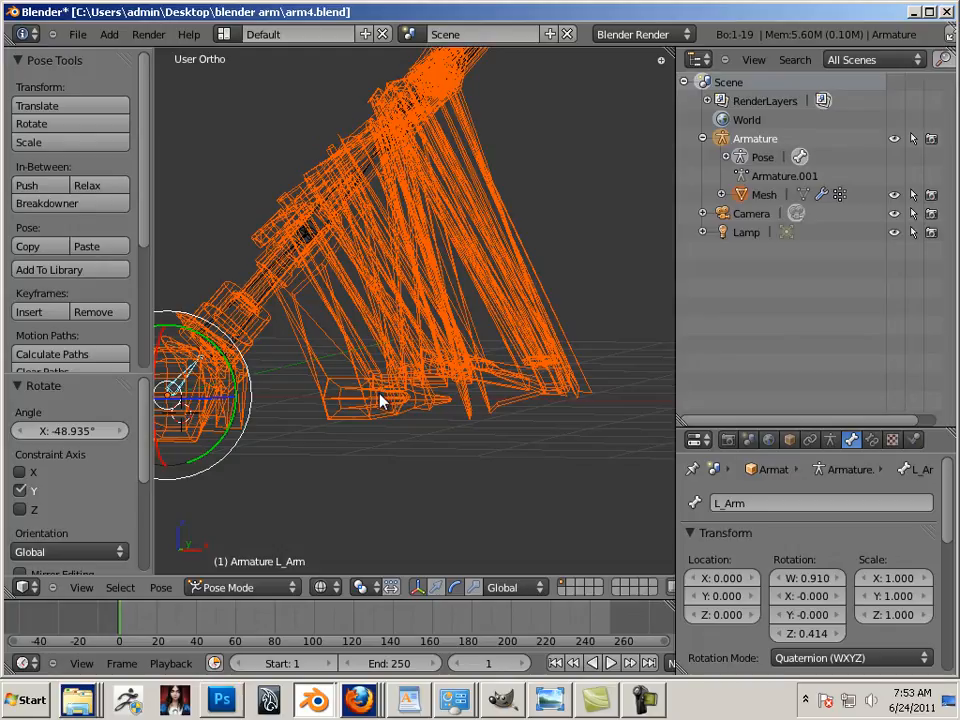
Clear the L_Arm bone's rotation to return the arm to its rest pose
key(alt+r)
middle_drag(321, 399, 466, 442)
scroll(506, 456, up, 4)
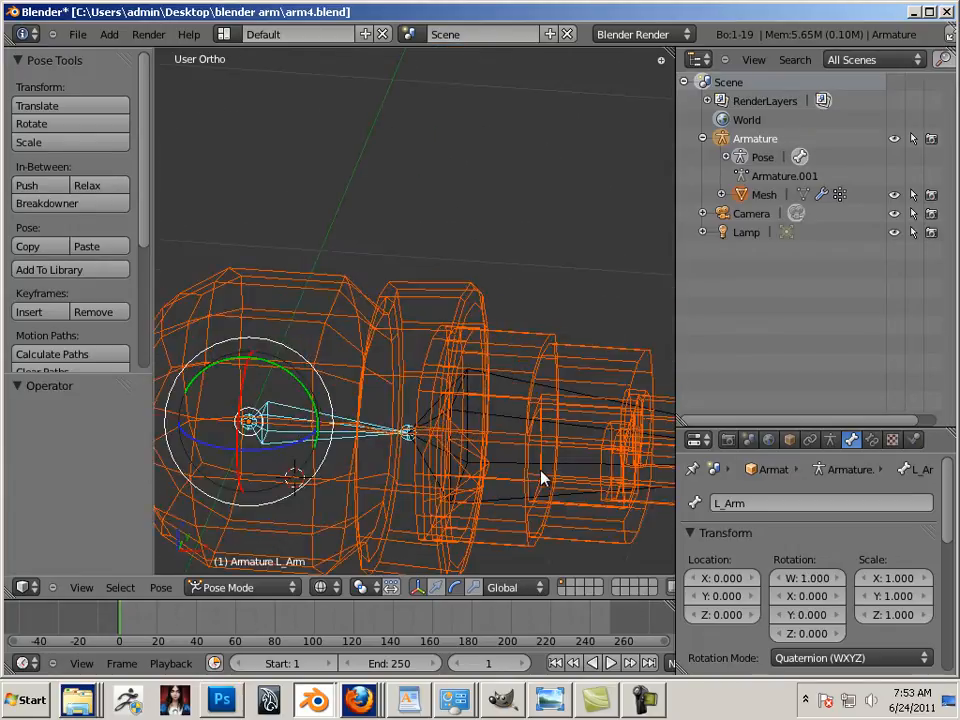
scroll(530, 475, up, 2)
right_click(340, 319)
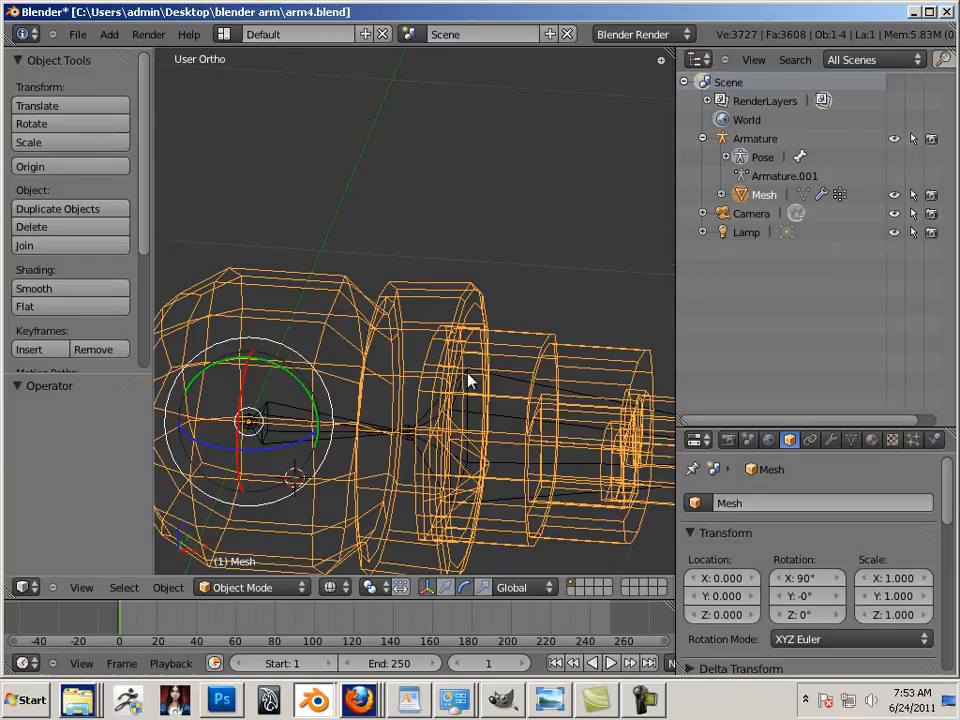
middle_drag(467, 372, 418, 403)
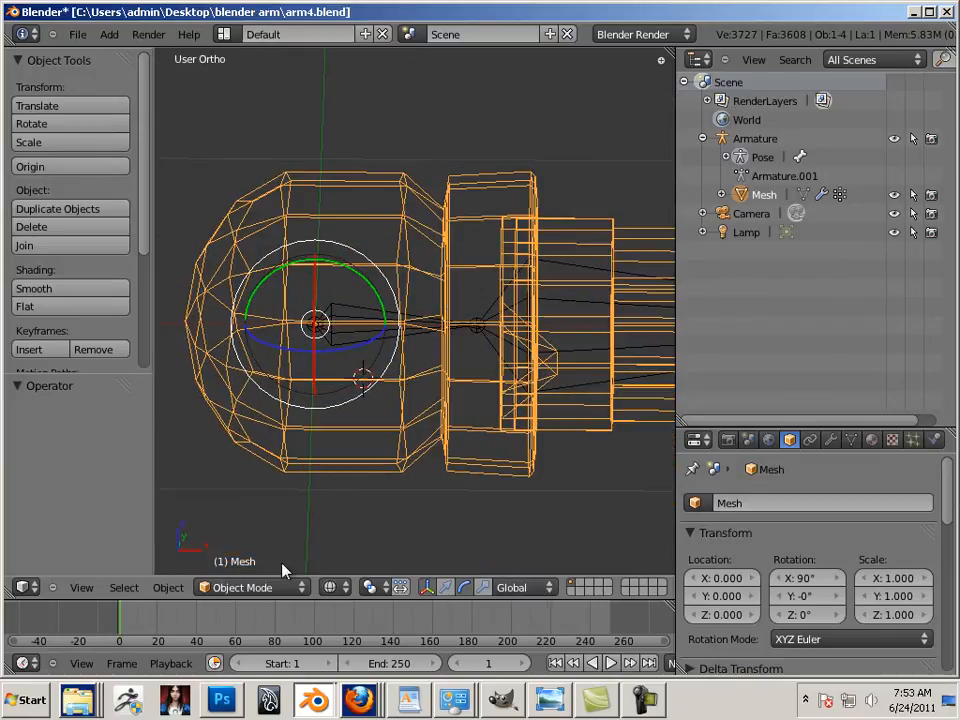
scroll(525, 454, down, 6)
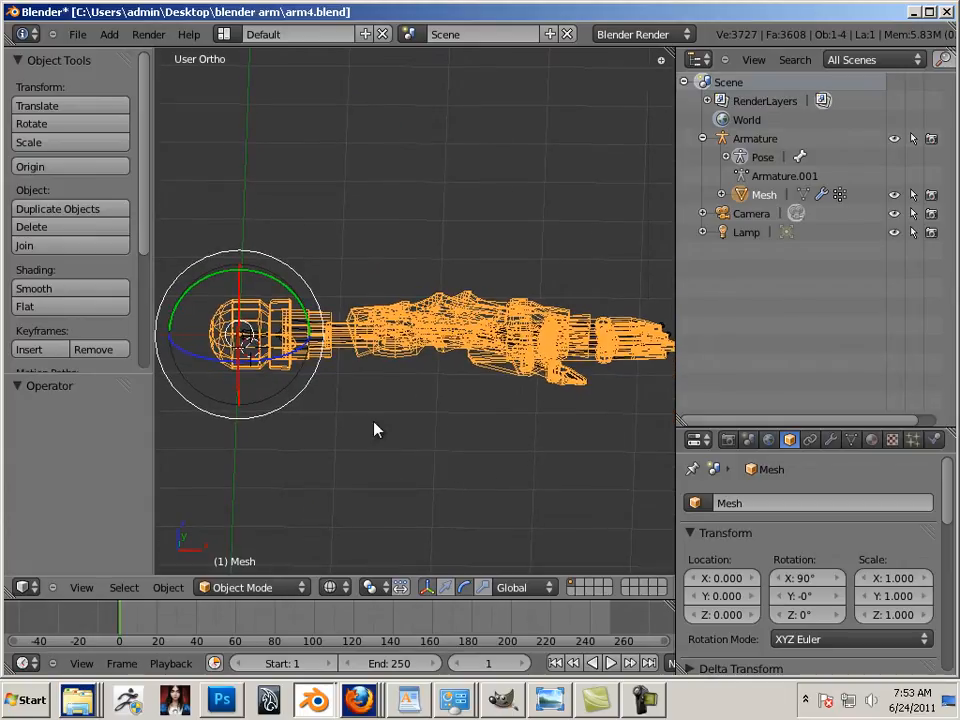
key(Tab)
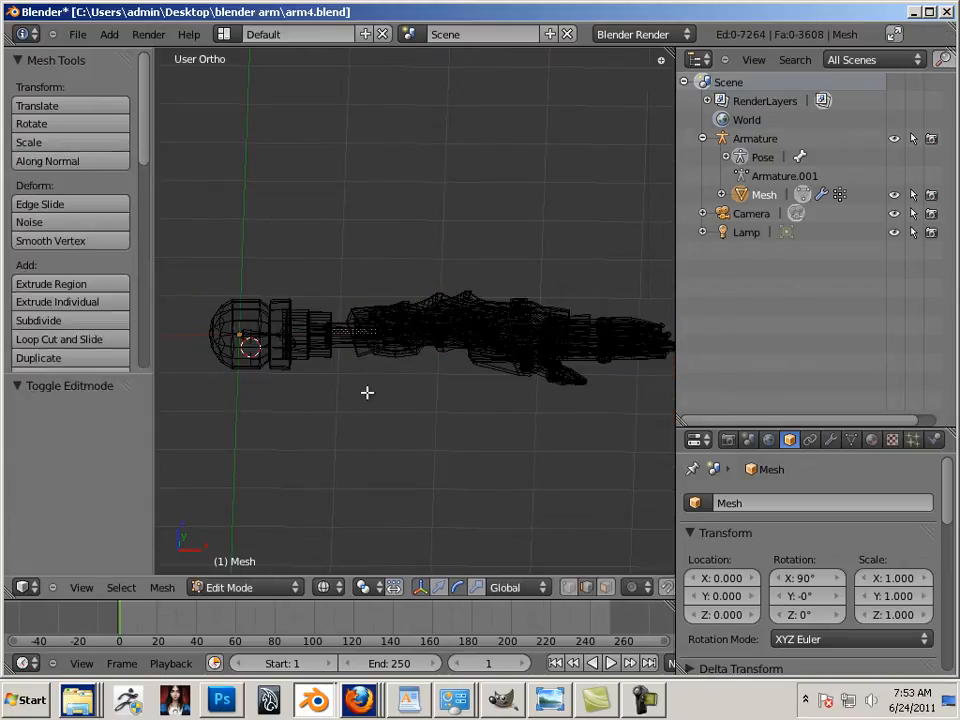
right_click(285, 350)
shift+middle_drag(373, 414, 515, 371)
scroll(540, 388, up, 9)
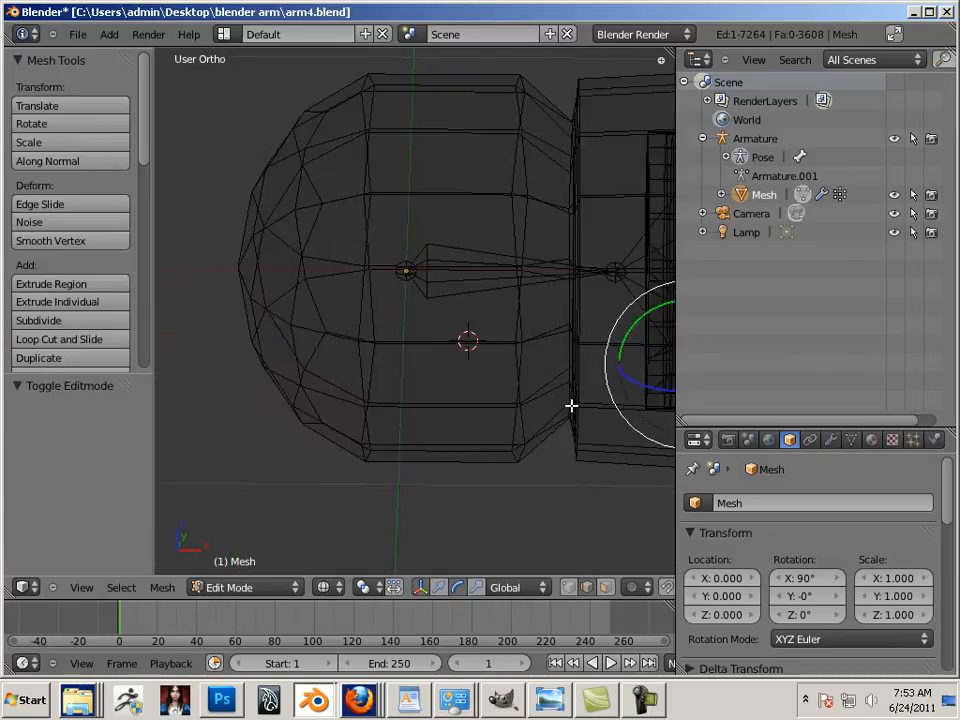
scroll(570, 405, down, 6)
right_click(400, 248)
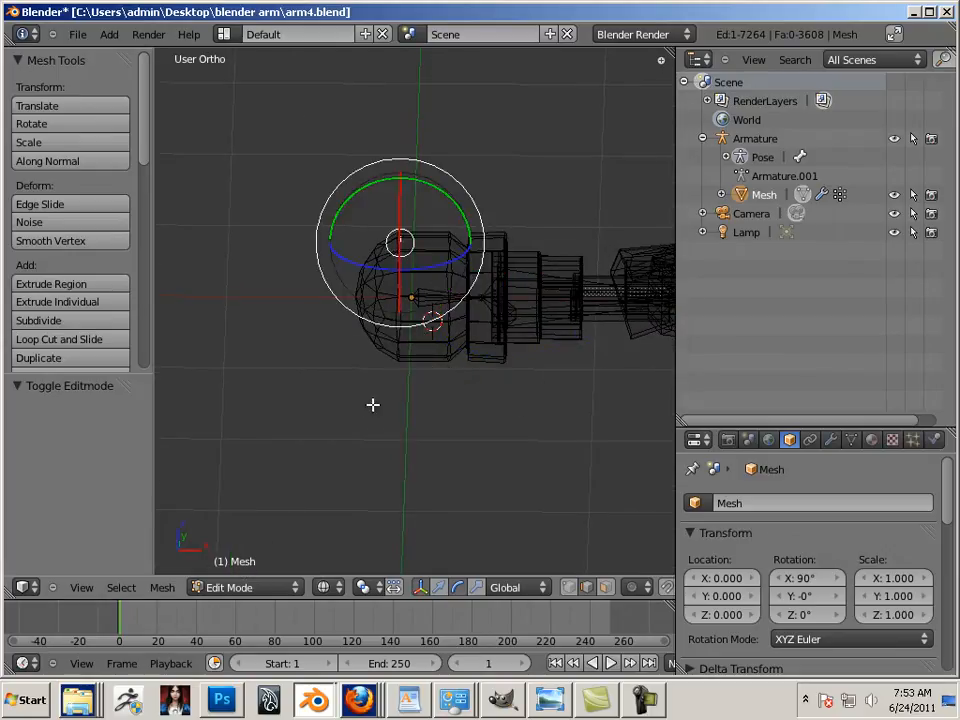
click(268, 590)
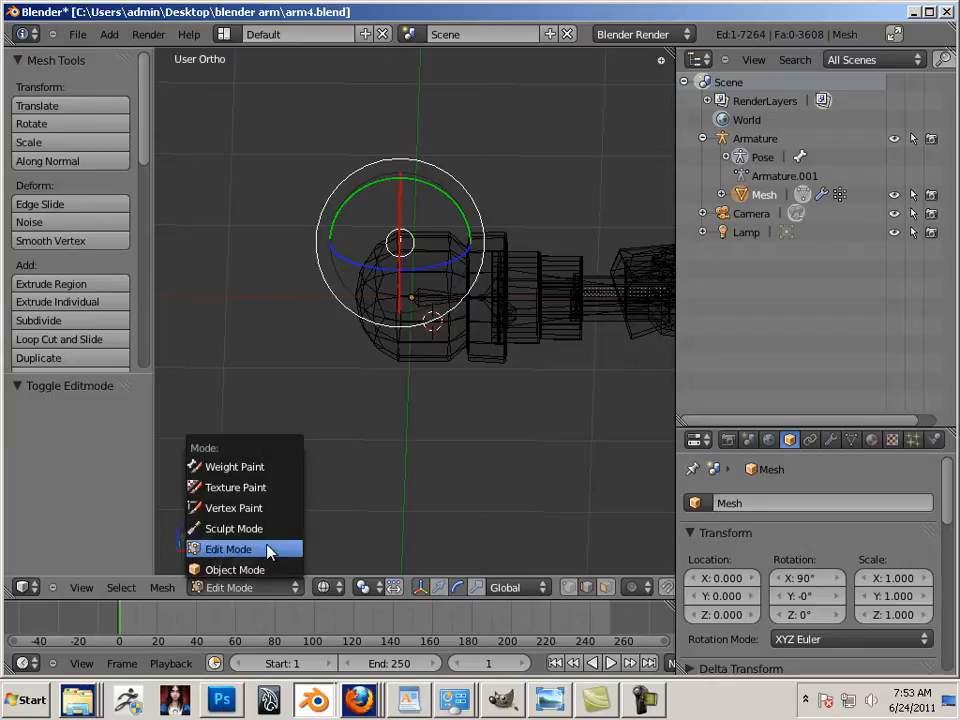
click(262, 568)
scroll(469, 392, up, 4)
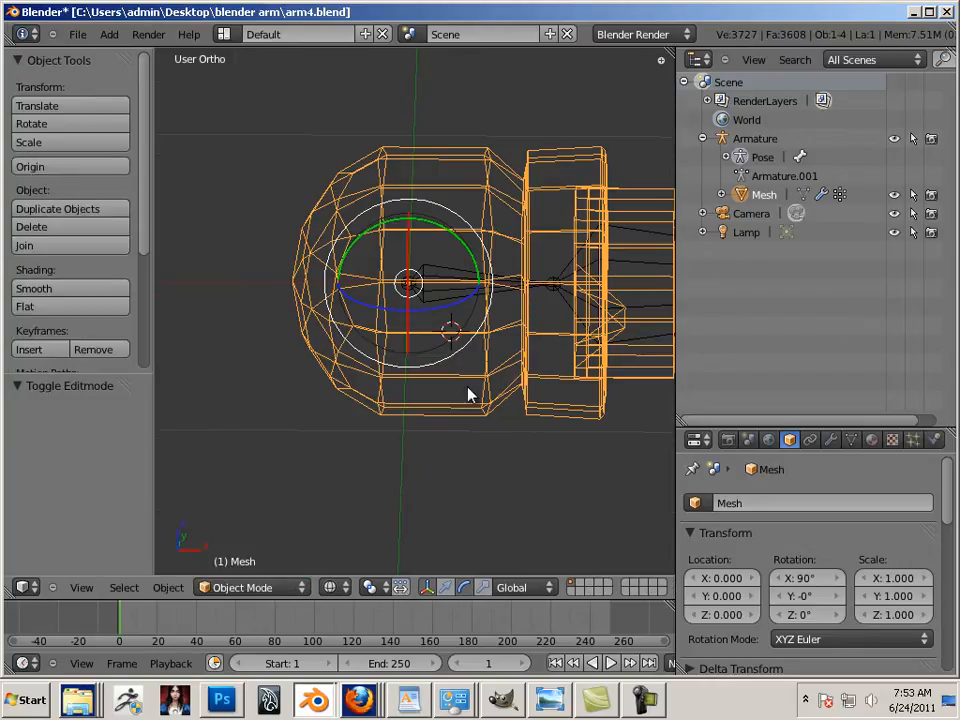
Return the armature to Object Mode and deselect everything
right_click(437, 294)
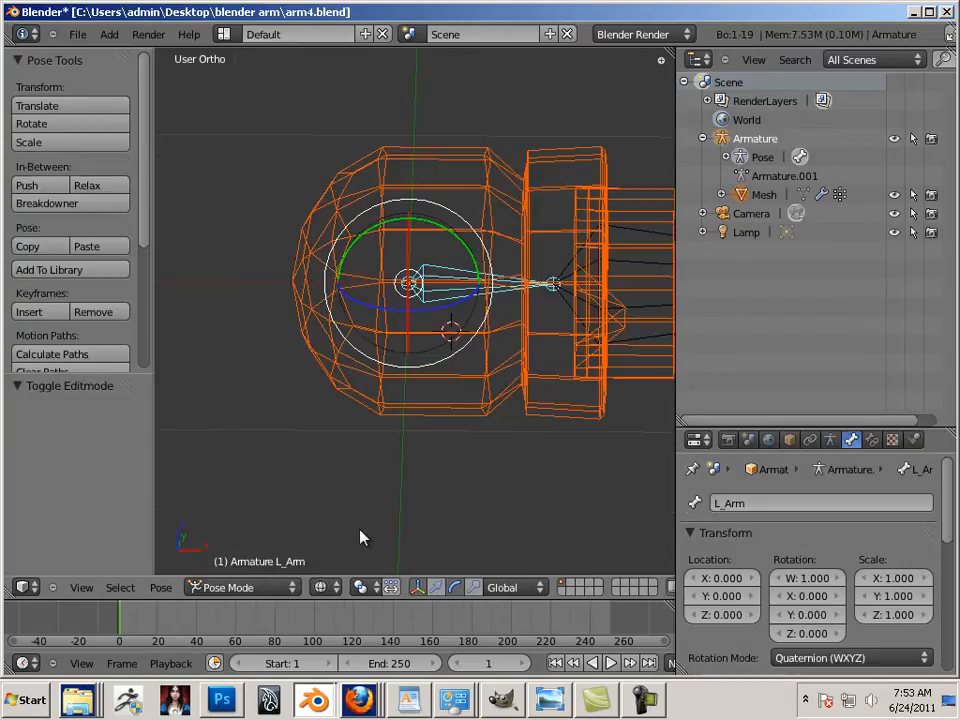
click(266, 590)
click(259, 573)
key(a)
right_click(476, 206)
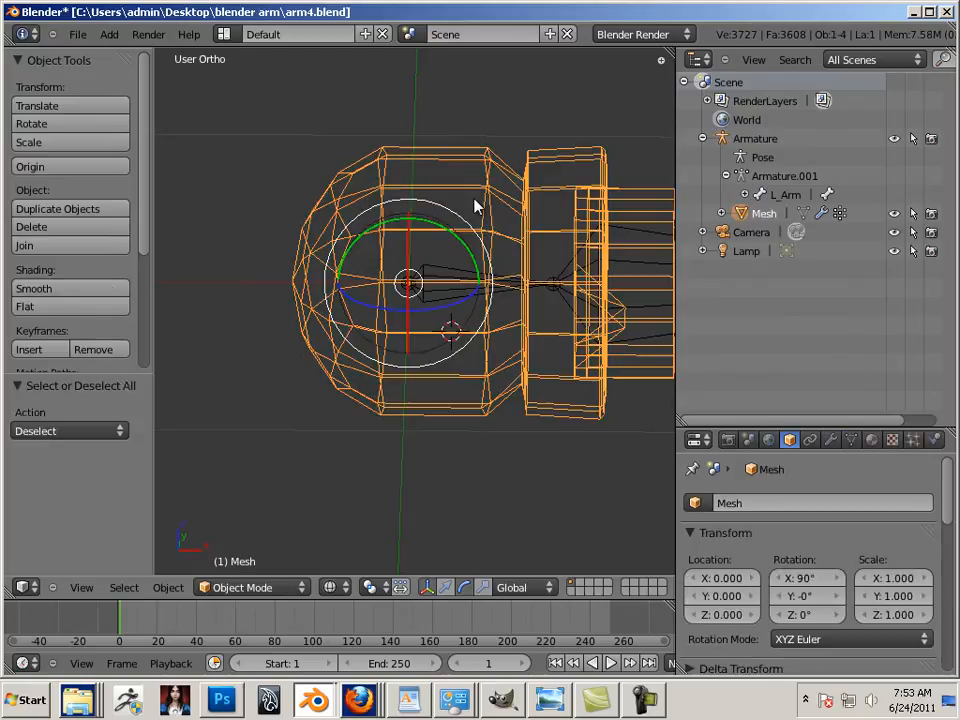
shift+right_click(441, 301)
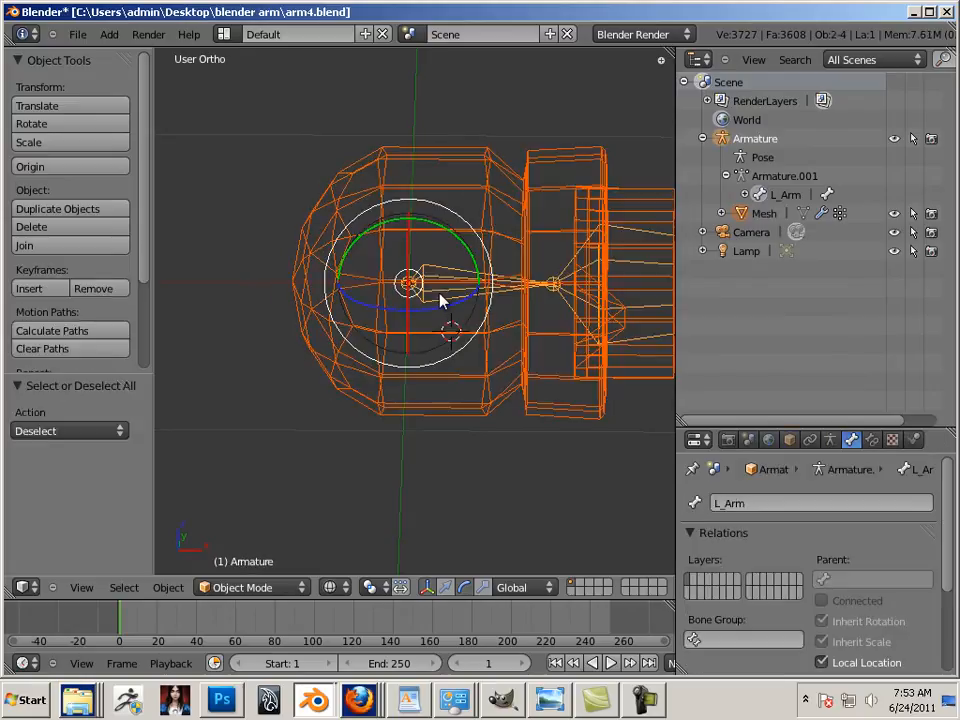
key(ctrl+p)
key(a)
Open the arm mesh in Edit Mode and switch to vertex selection
shift+middle_drag(332, 165, 291, 269)
scroll(300, 270, up, 2)
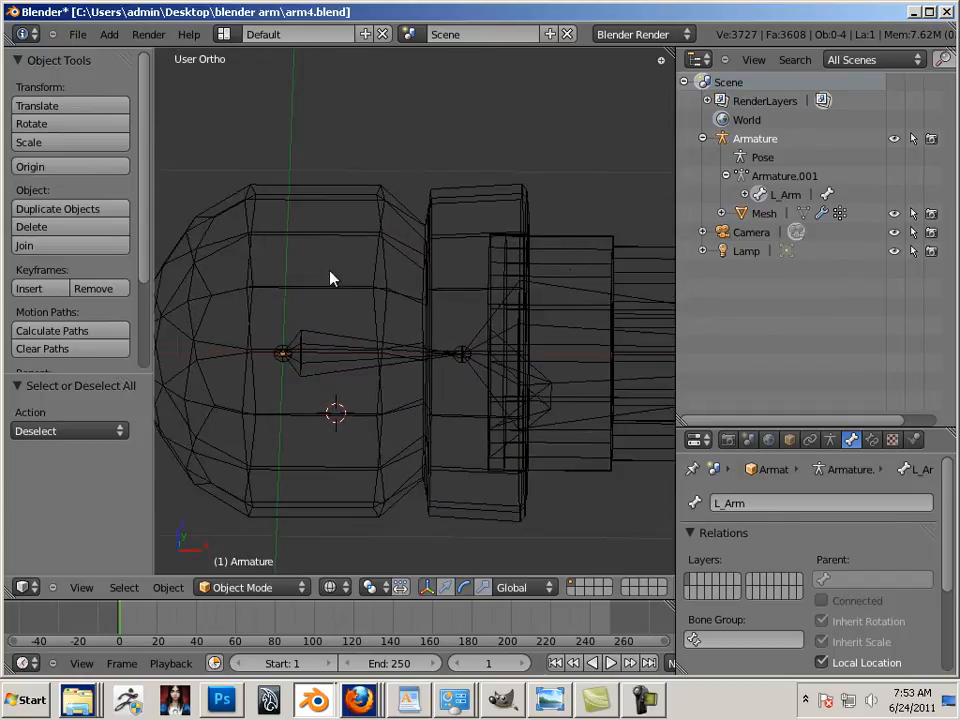
shift+middle_drag(371, 291, 426, 249)
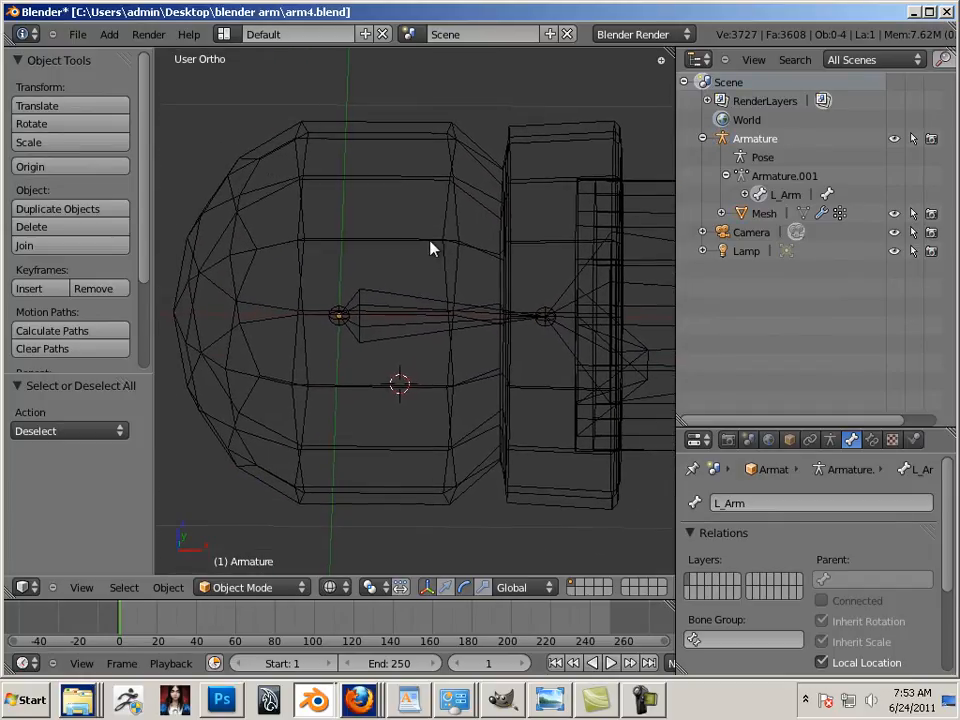
right_click(448, 245)
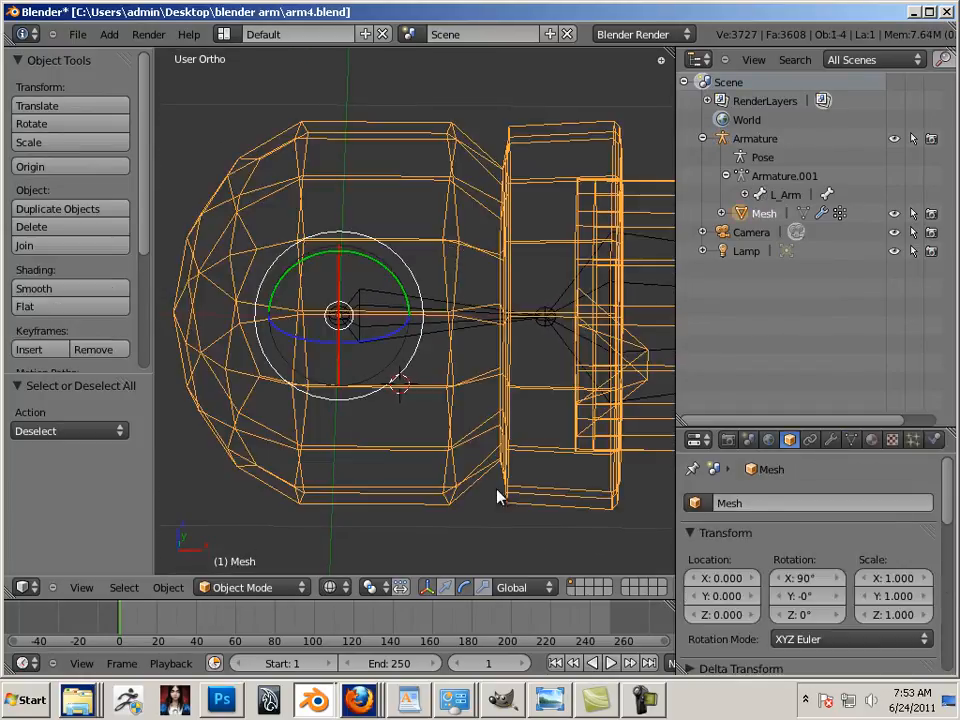
click(243, 590)
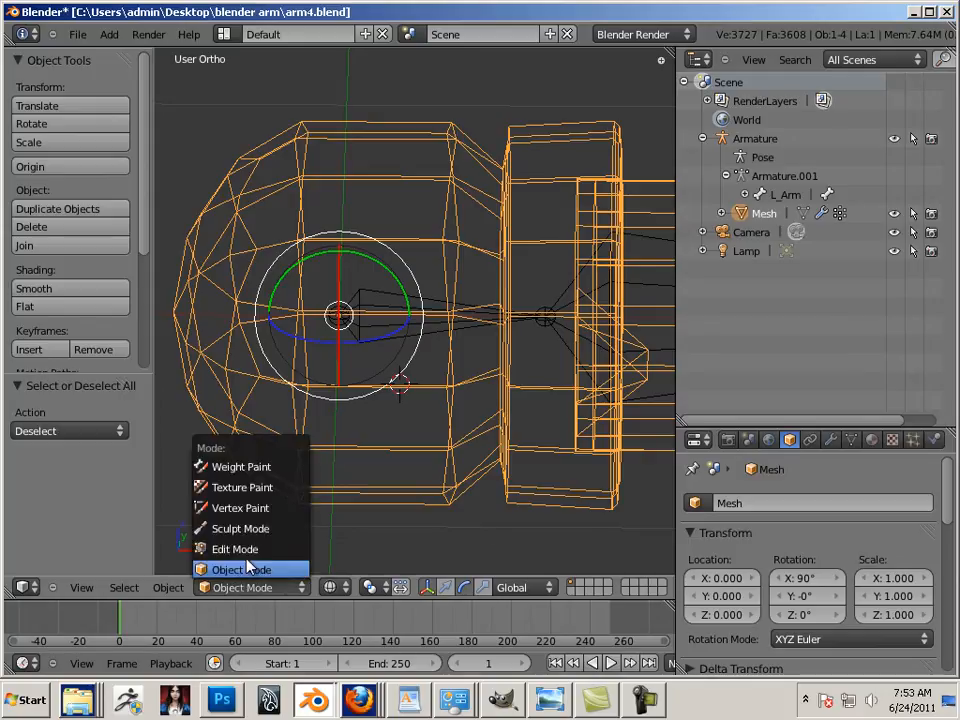
click(240, 546)
right_click(377, 507)
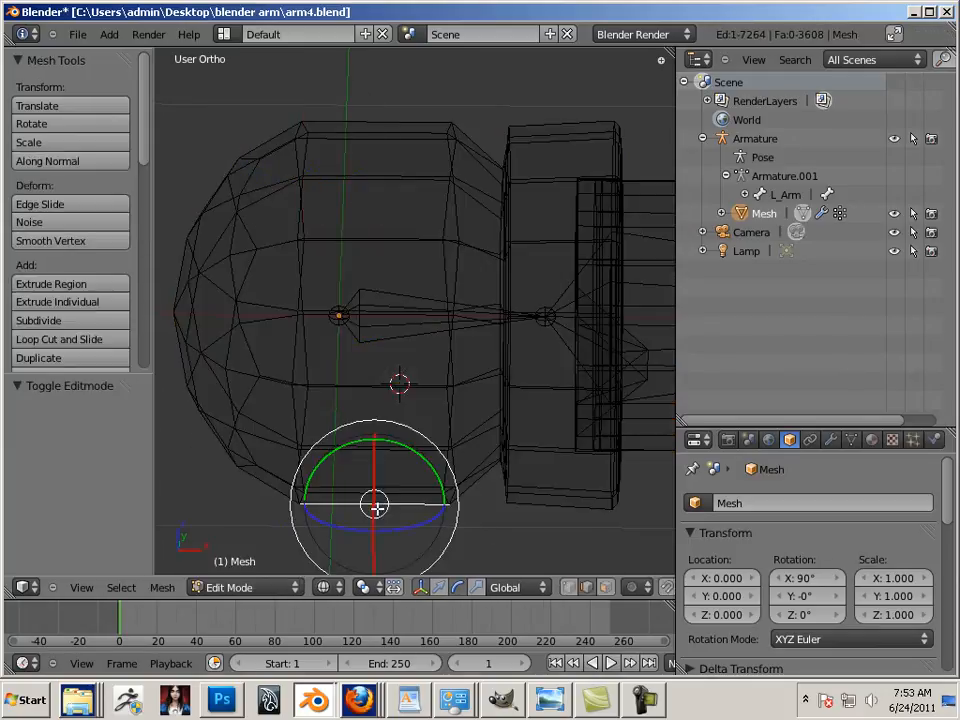
click(571, 591)
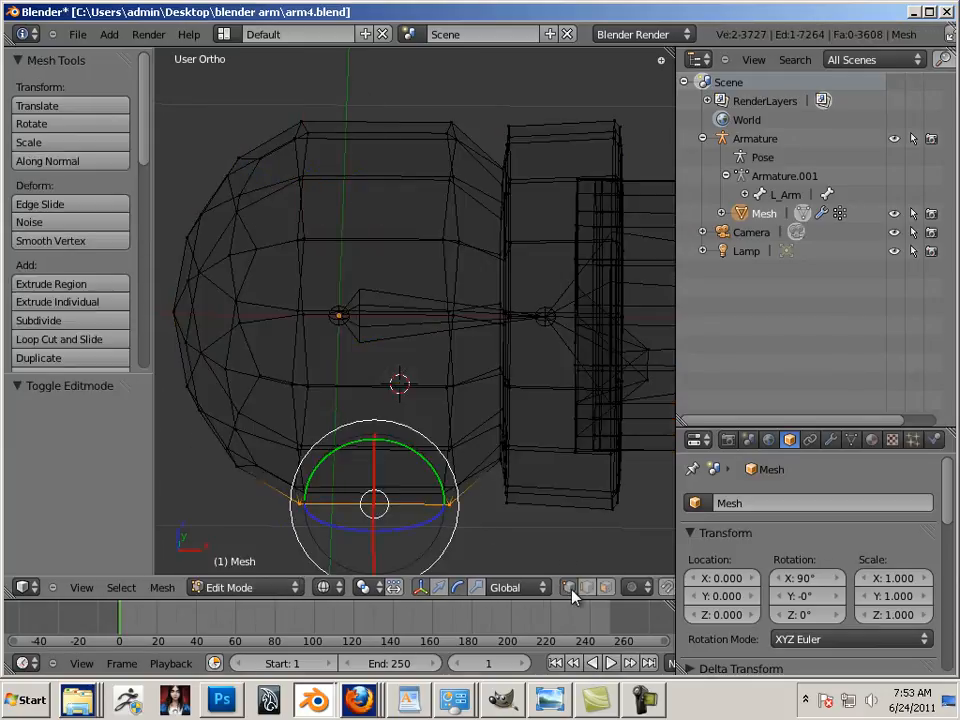
Select all the linked vertices of the rounded shoulder piece, starting from one vertex on its rim
key(a)
right_click(508, 494)
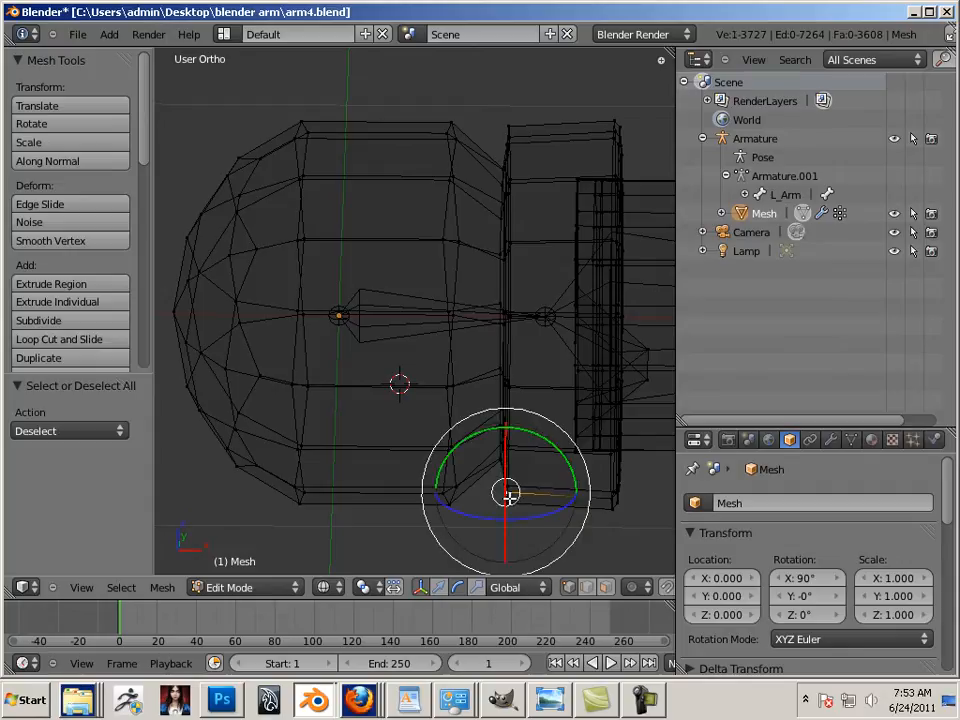
key(ctrl+l)
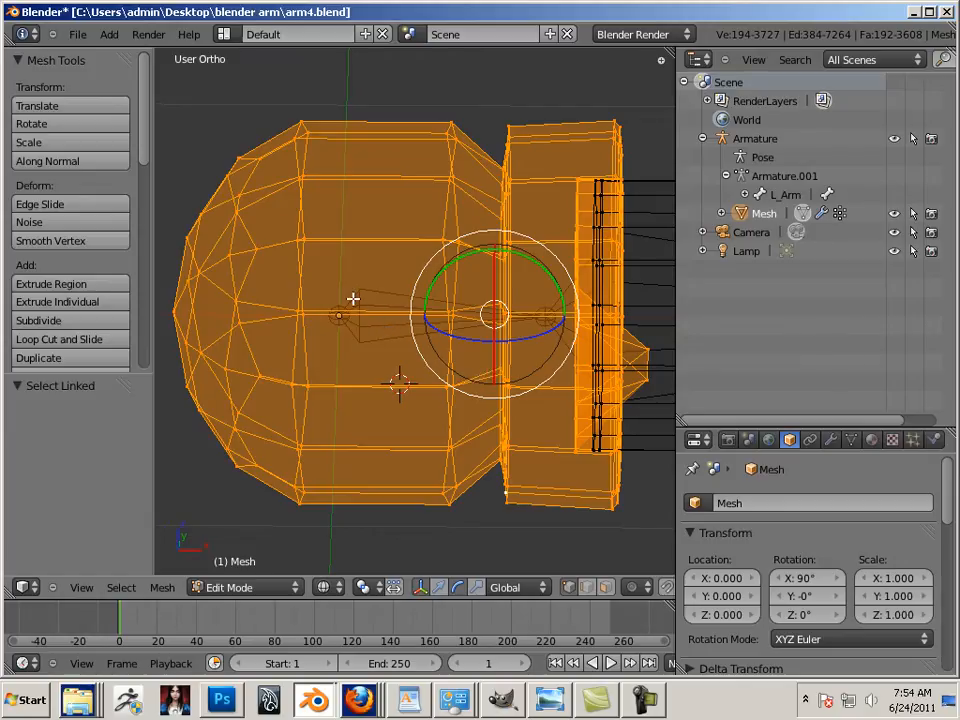
Assign the selected shoulder vertices to the L_Arm vertex group in the mesh data properties
click(850, 441)
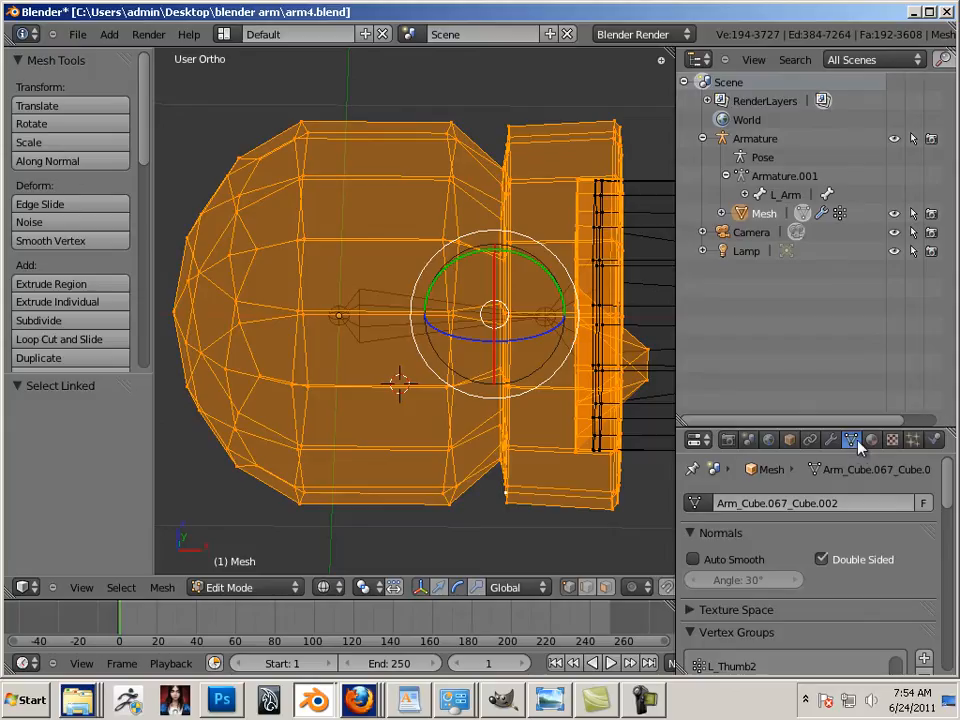
drag(846, 424, 857, 203)
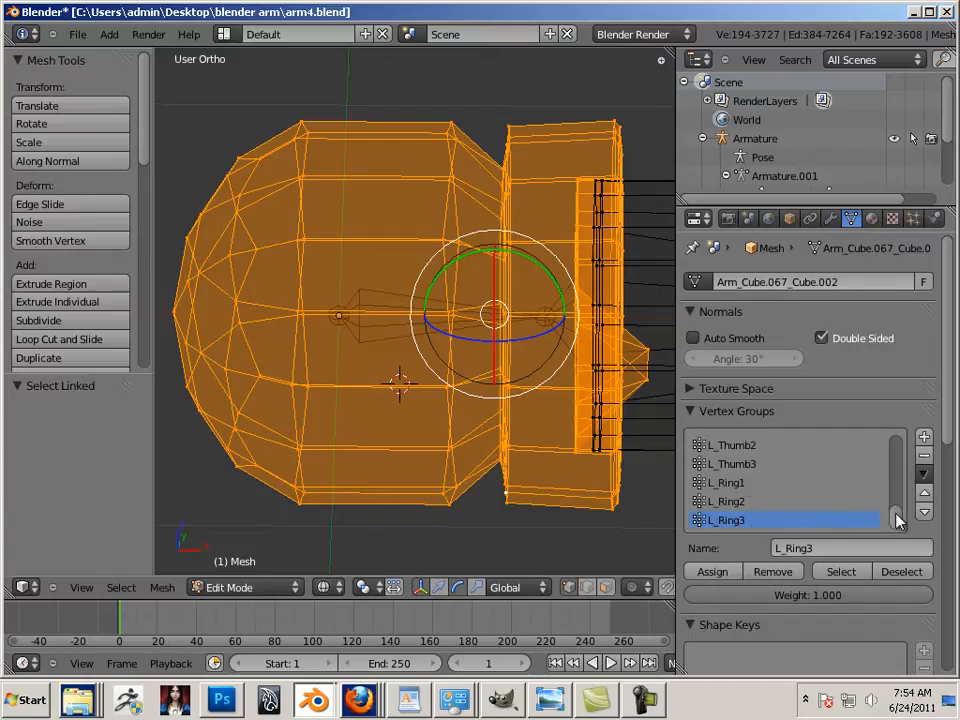
drag(896, 520, 898, 437)
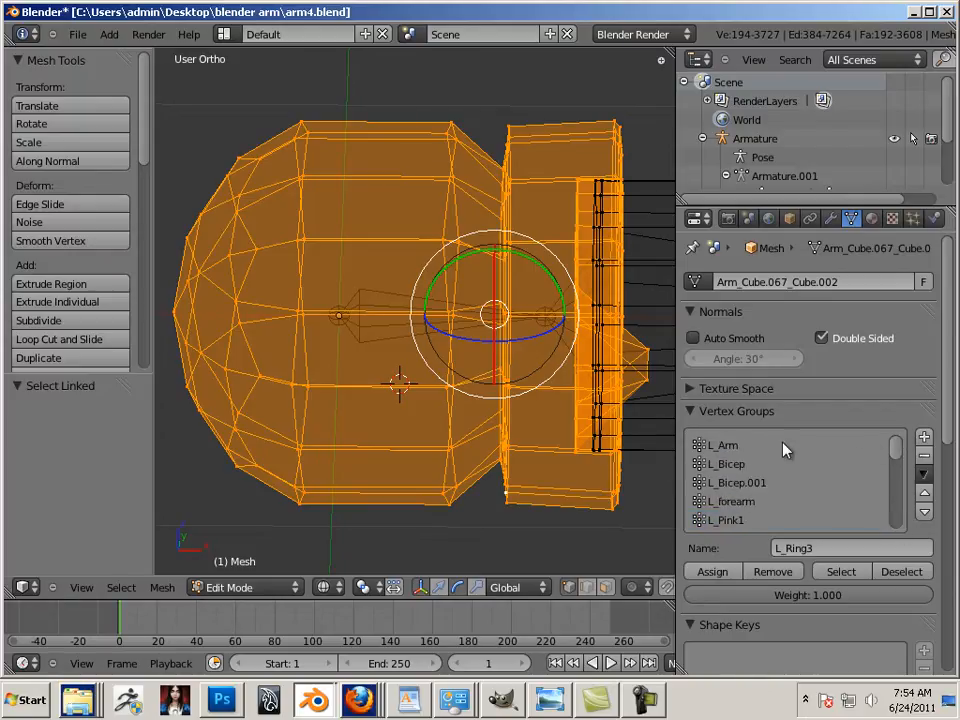
click(735, 447)
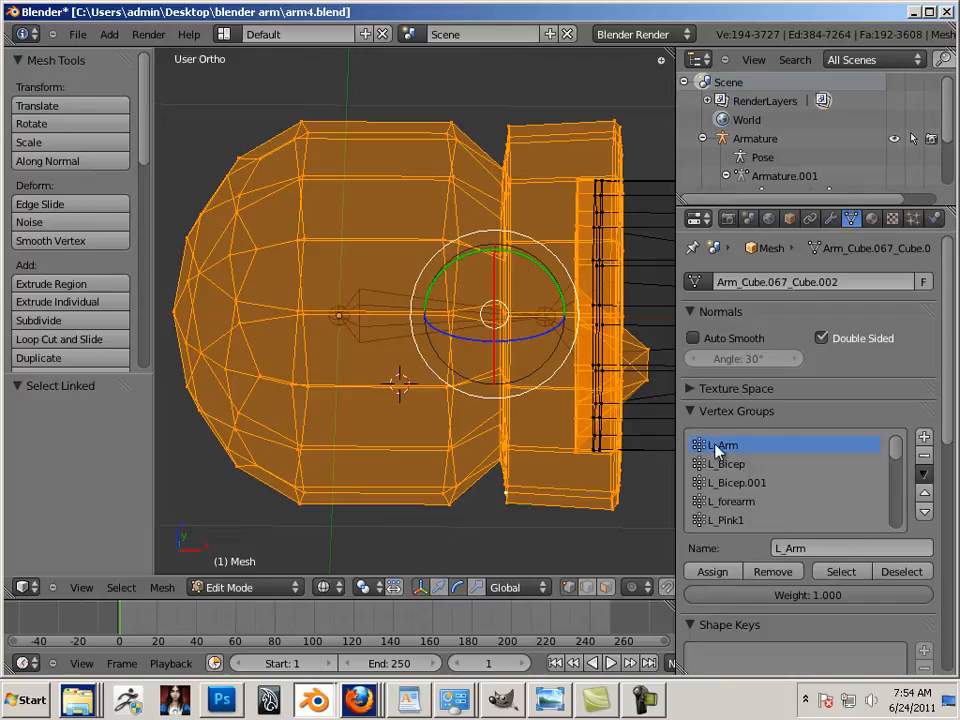
click(718, 571)
Select the linked vertices of the stepped cylinder beside the shoulder piece and assign them to the L_Bicep vertex group
shift+middle_drag(572, 480, 266, 458)
right_click(407, 428)
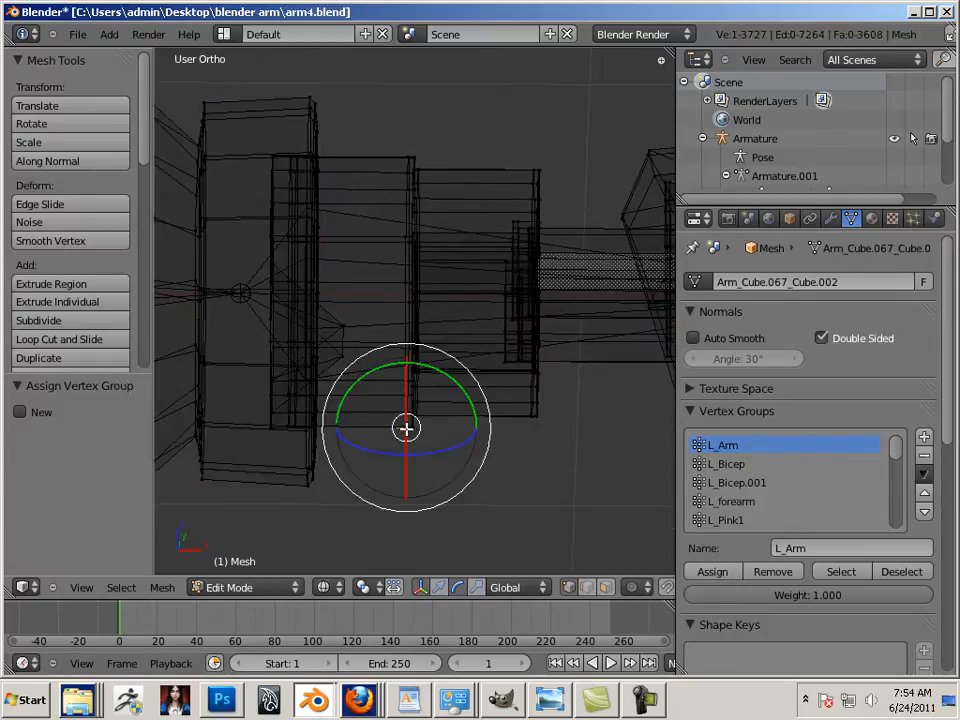
key(ctrl+l)
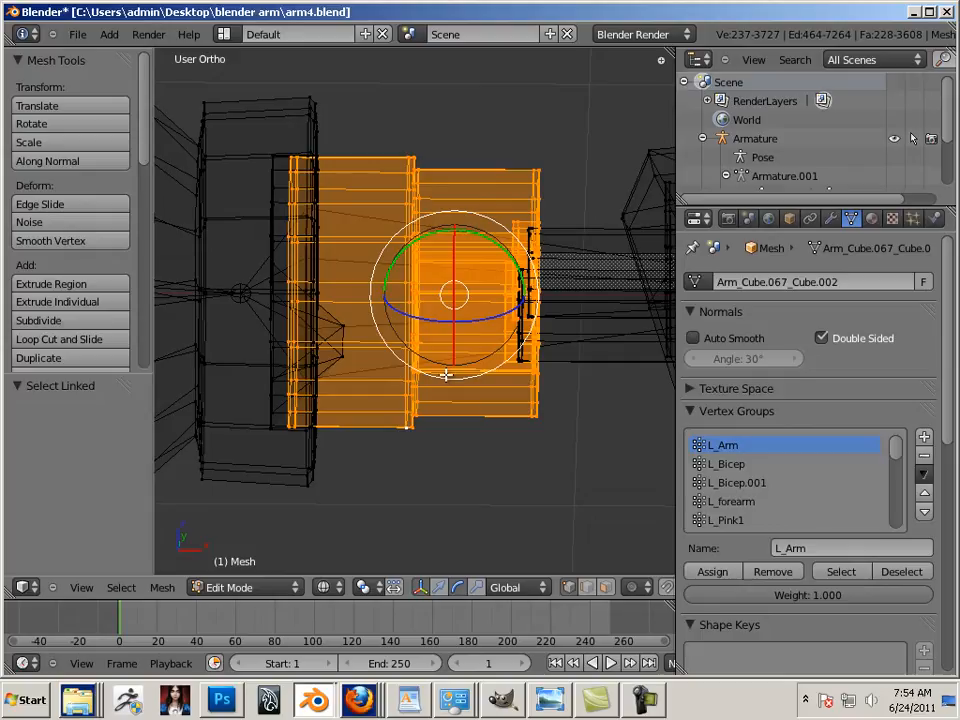
click(730, 464)
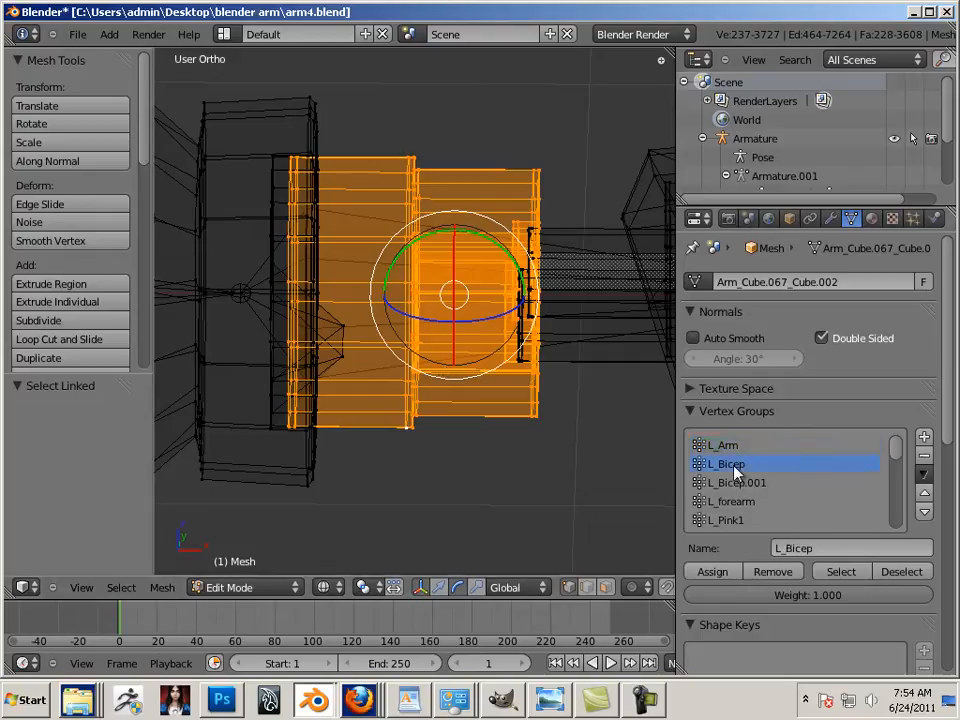
click(727, 578)
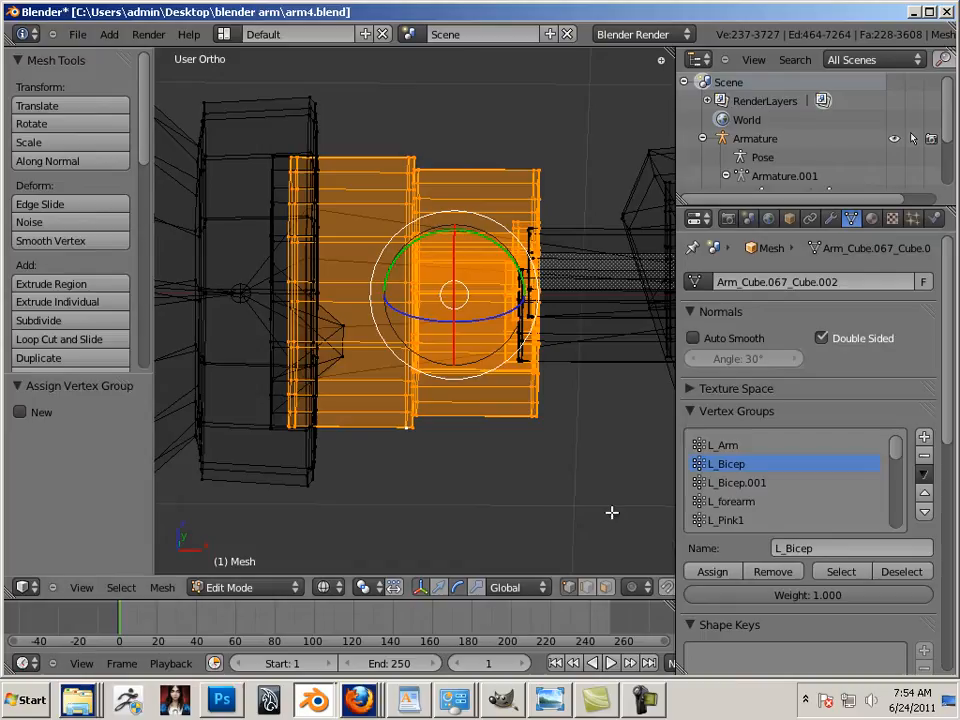
Leave the arm mesh's Edit Mode and open the armature in Edit Mode
shift+middle_drag(602, 489, 354, 495)
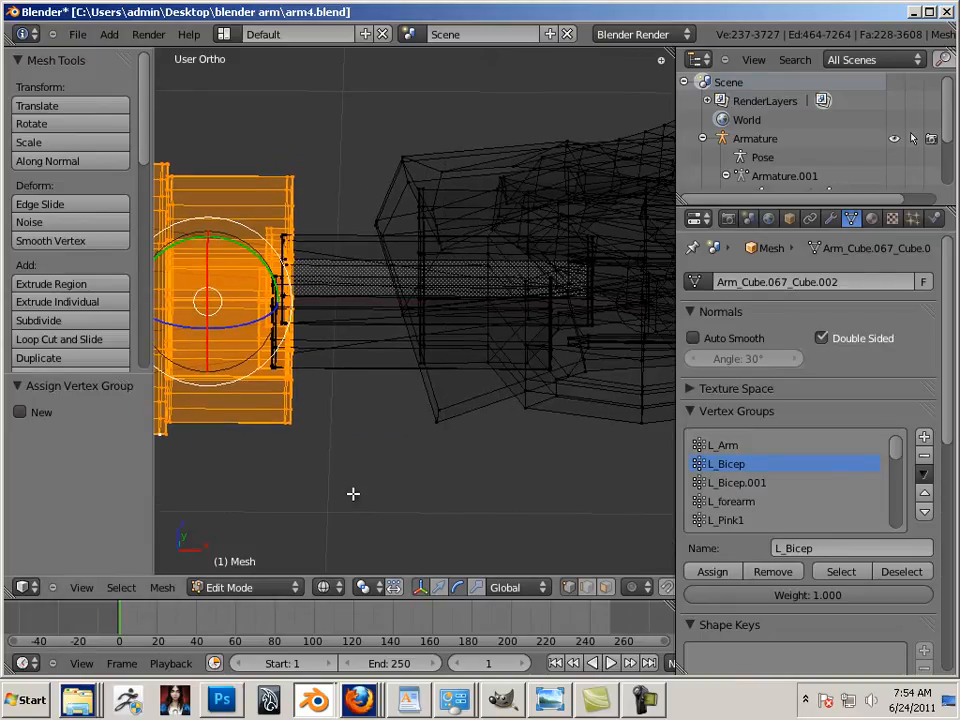
click(750, 483)
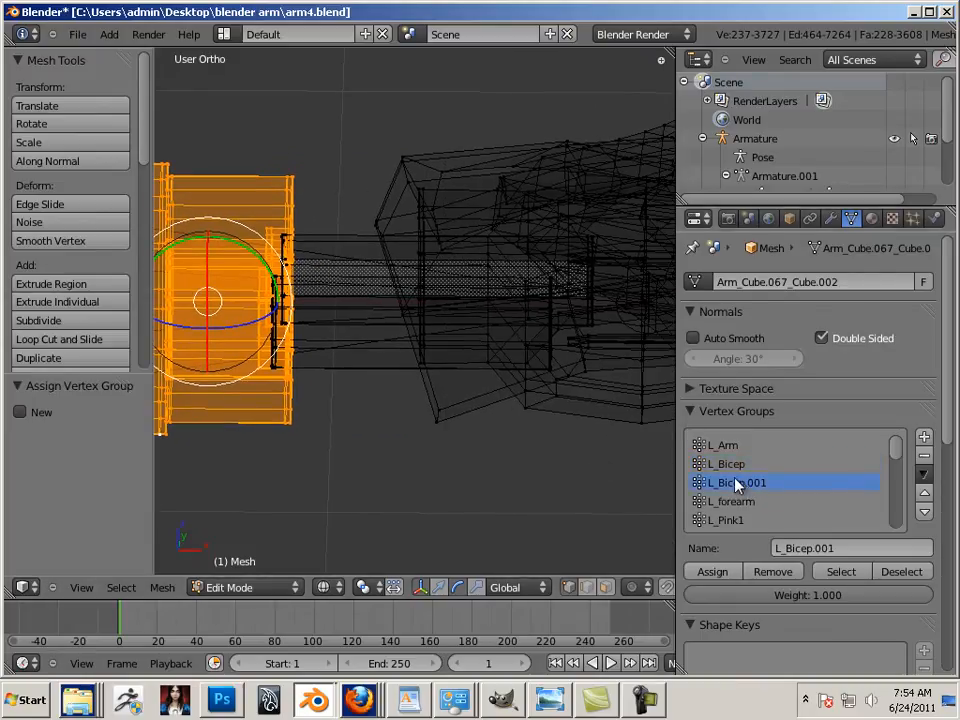
scroll(755, 507, down, 6)
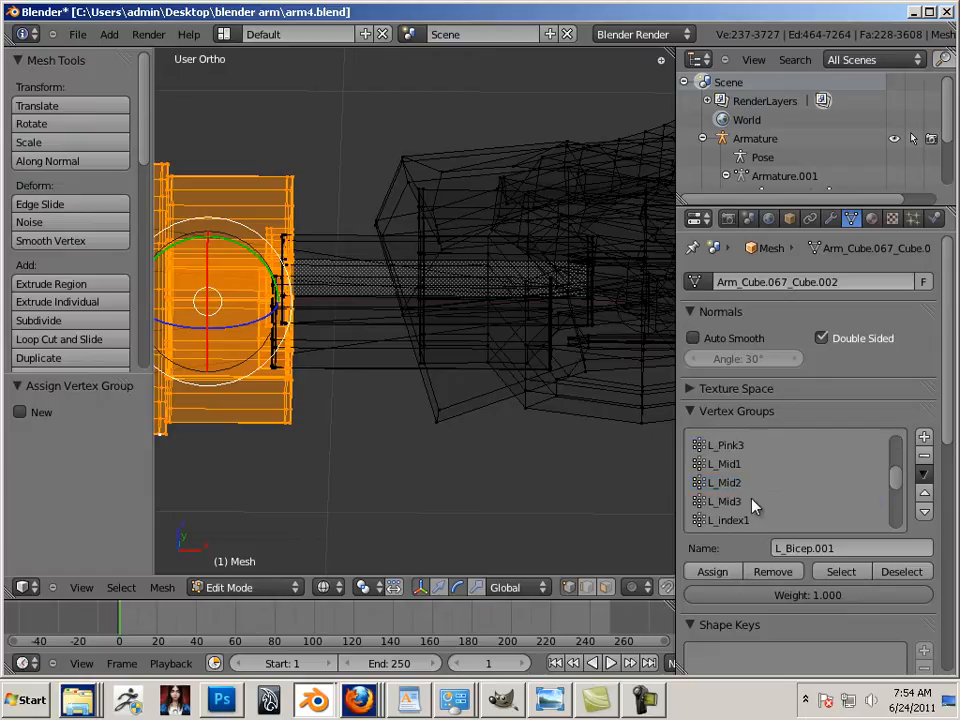
scroll(755, 507, up, 6)
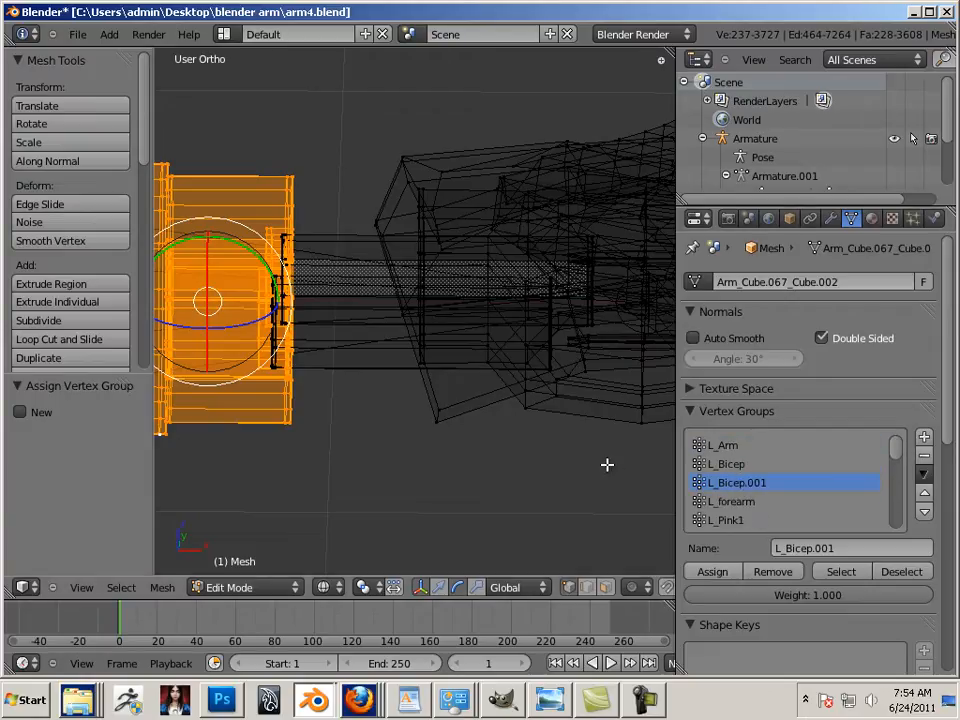
key(Tab)
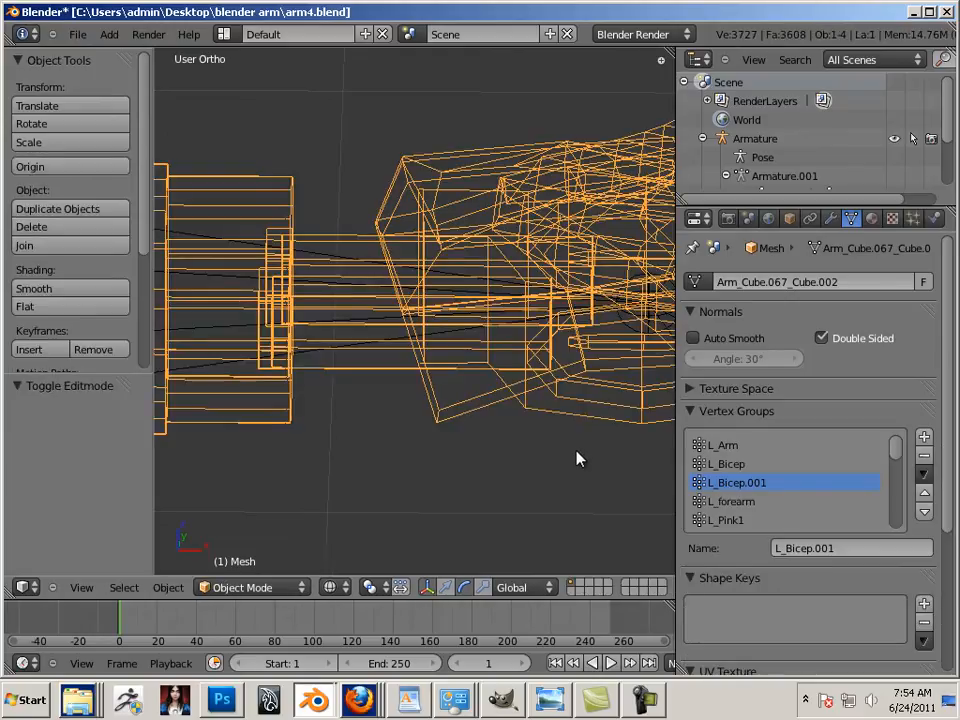
middle_drag(576, 463, 337, 455)
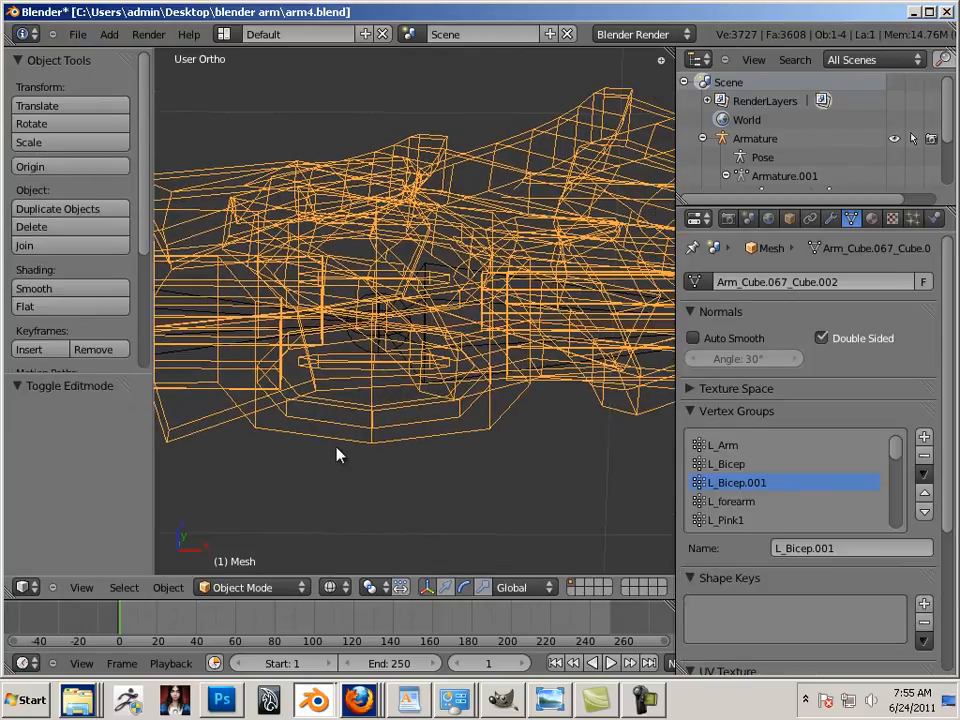
right_click(355, 349)
click(250, 587)
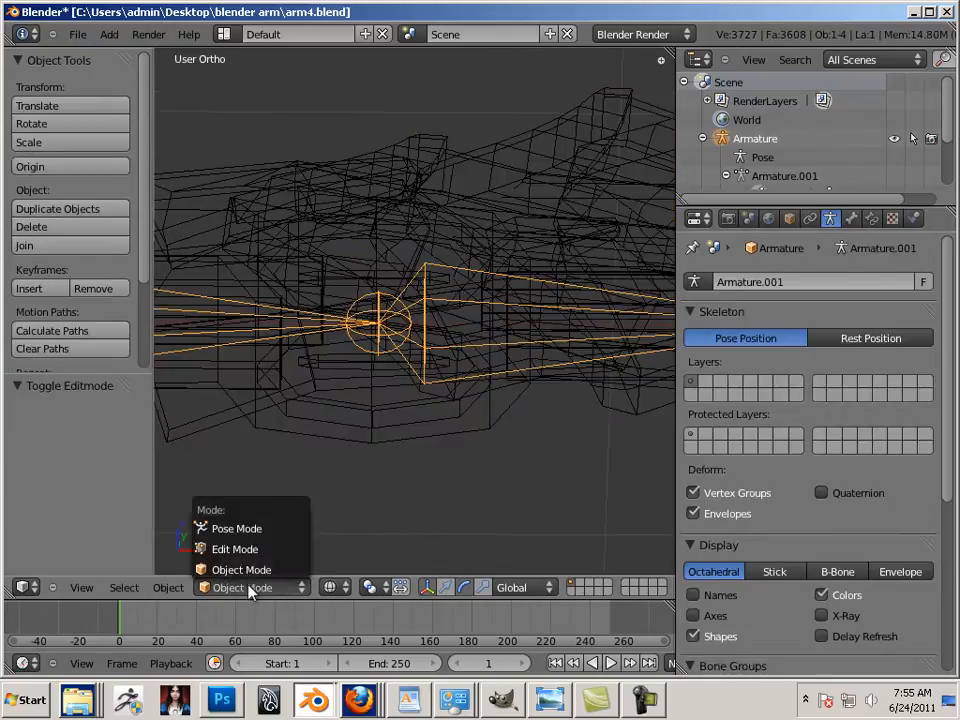
click(245, 547)
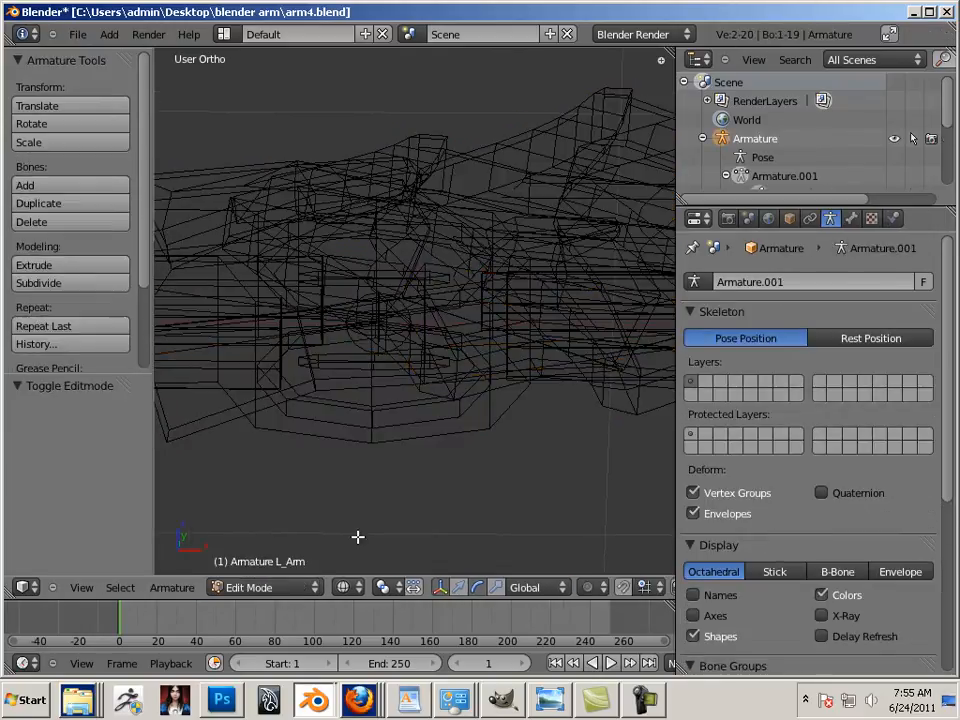
Select the L_Bicep.001 bone inside the forearm and rename it L_wrist
right_click(366, 348)
right_click(464, 385)
scroll(460, 384, down, 4)
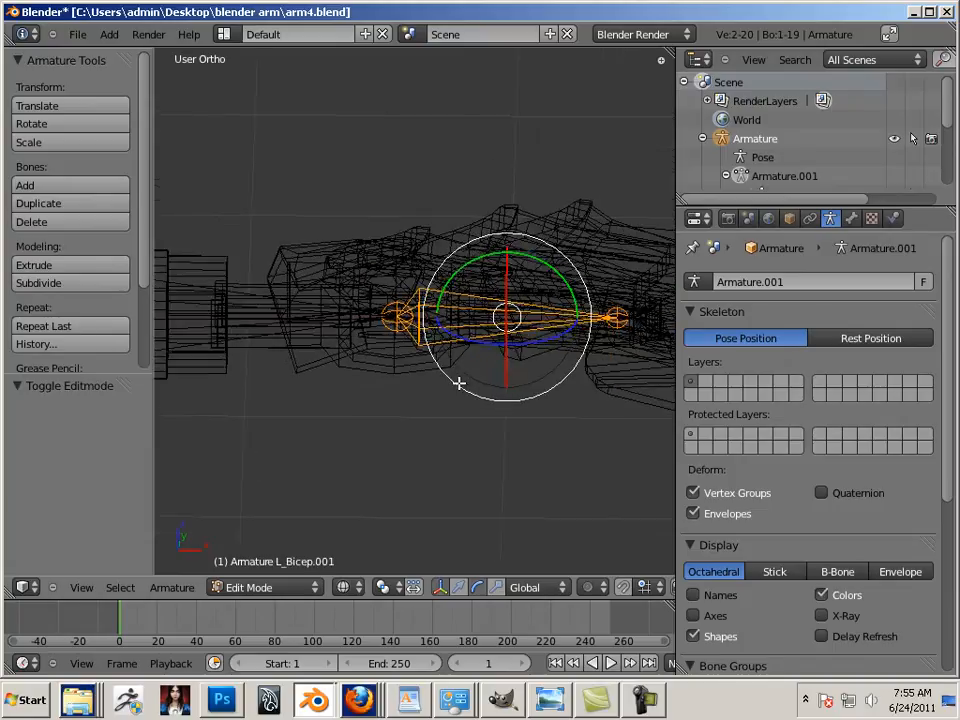
middle_drag(459, 384, 525, 411)
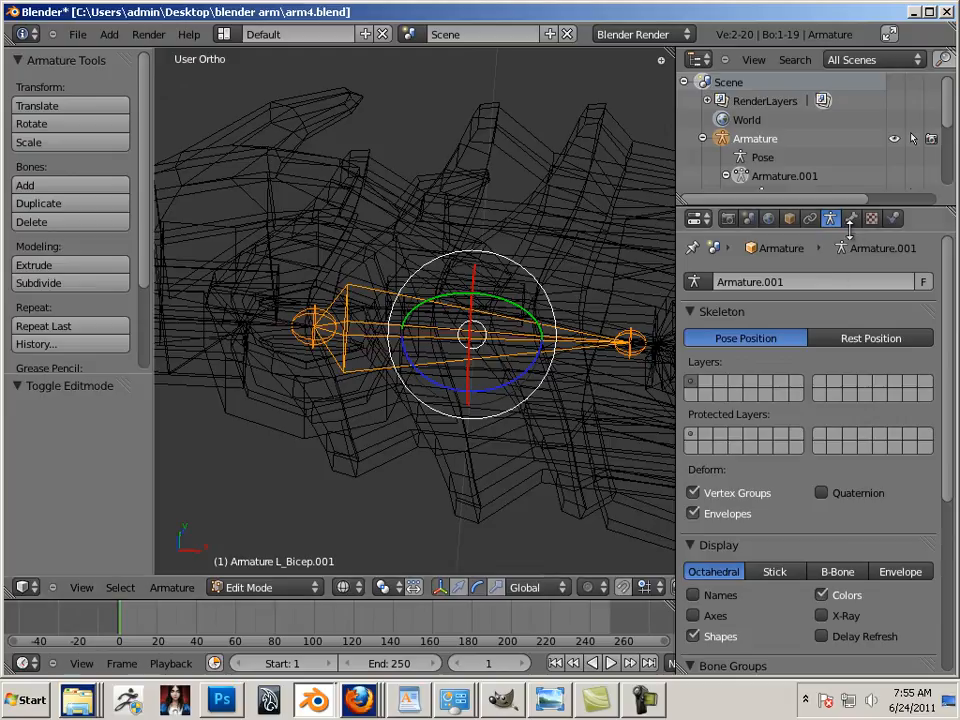
click(851, 218)
click(802, 281)
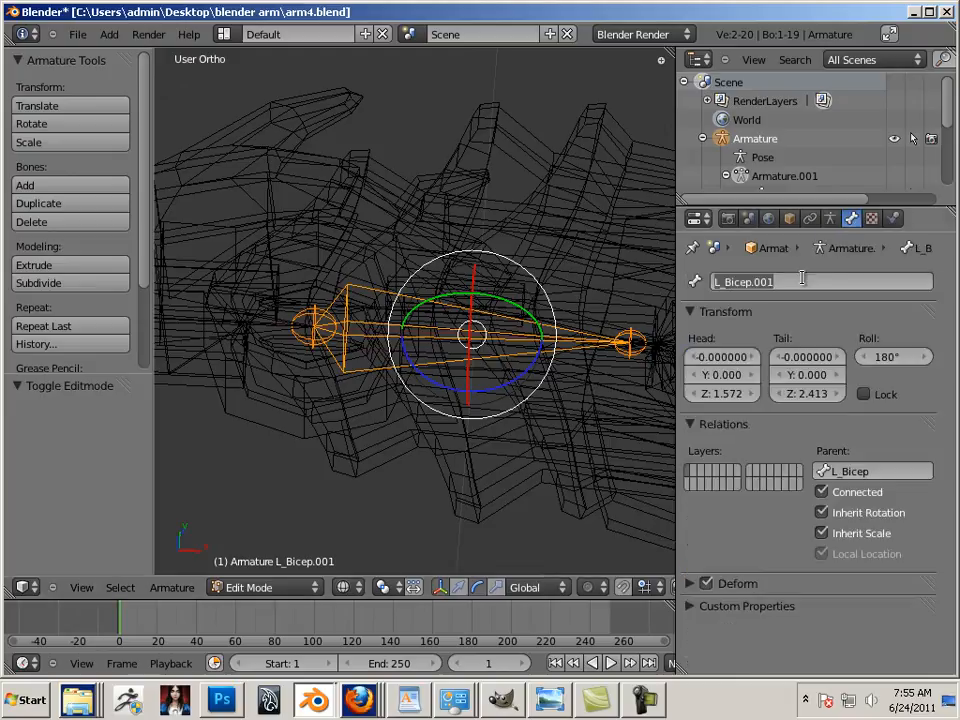
text(L)
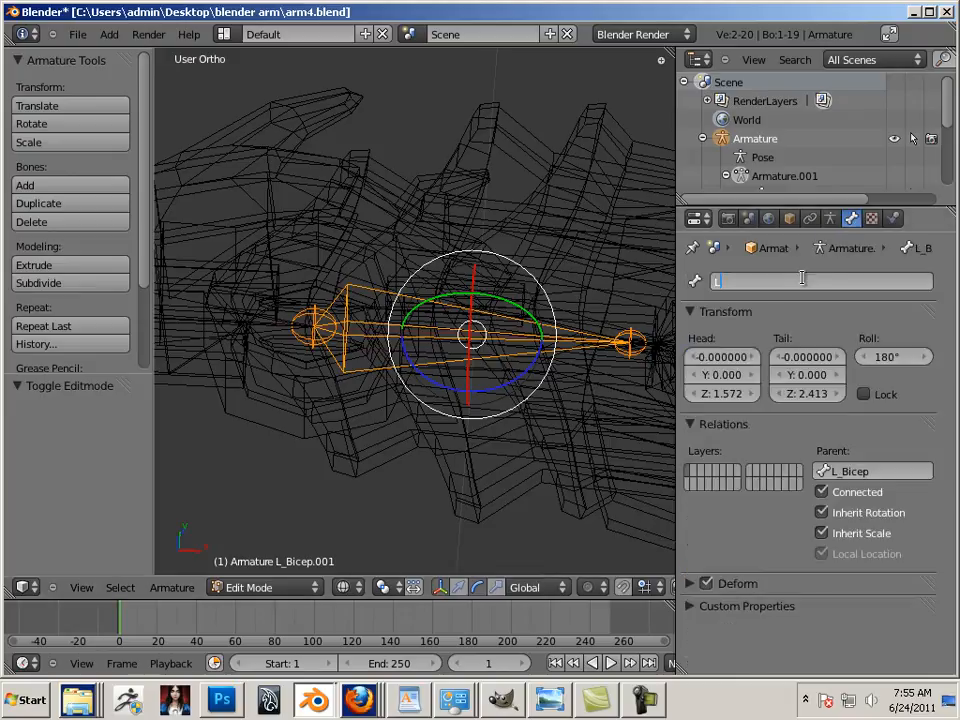
text(_wrist)
key(Return)
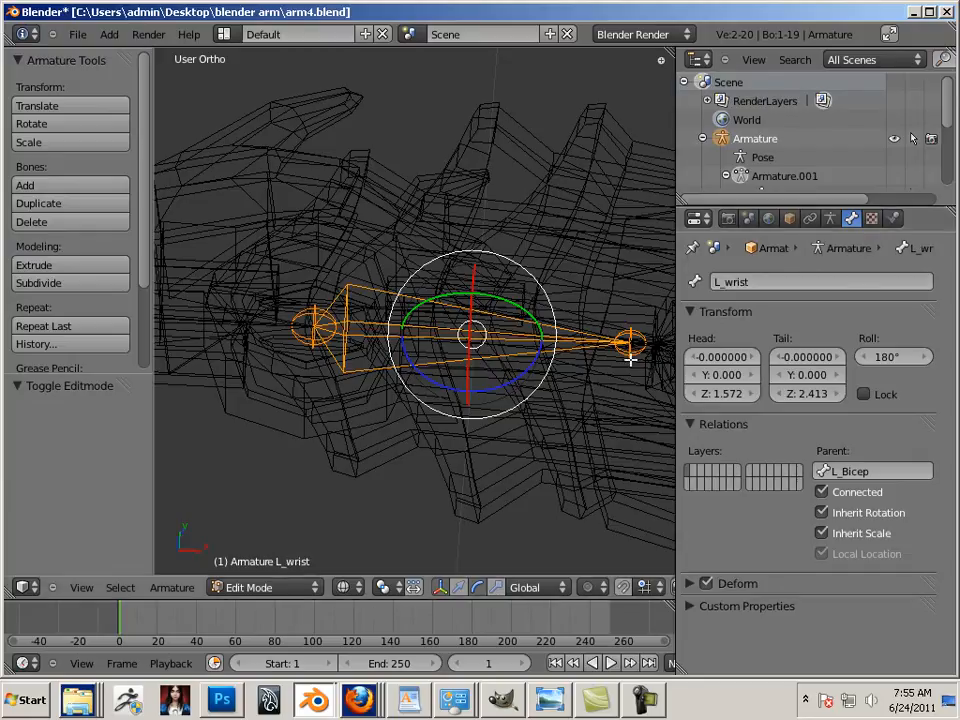
Return the armature to Object Mode and reopen the arm mesh in Edit Mode
shift+middle_drag(298, 433, 577, 444)
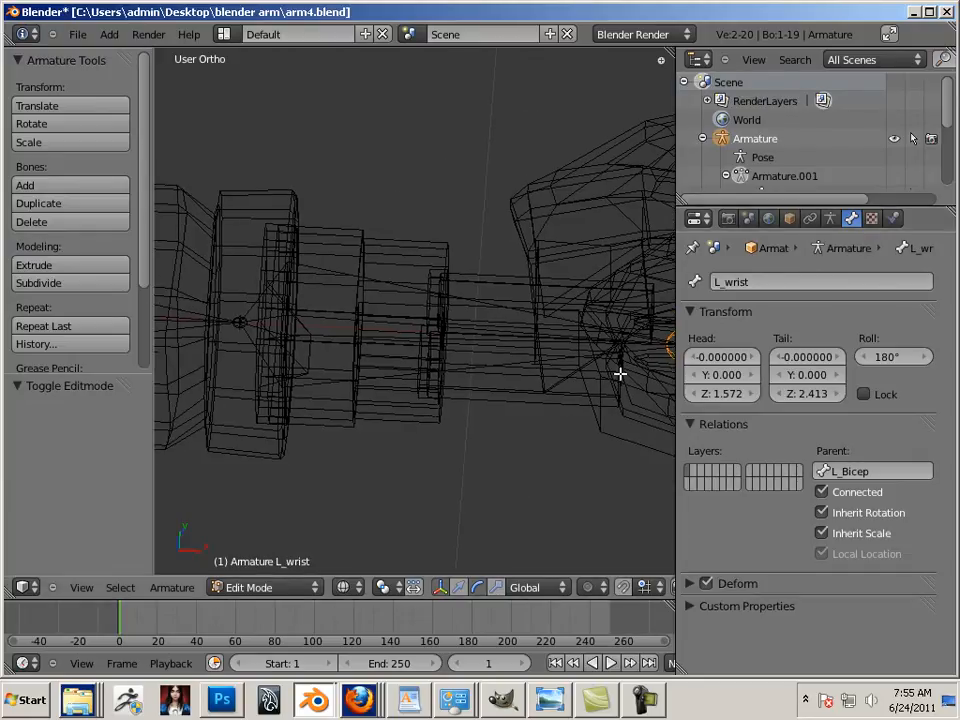
shift+middle_drag(619, 375, 475, 343)
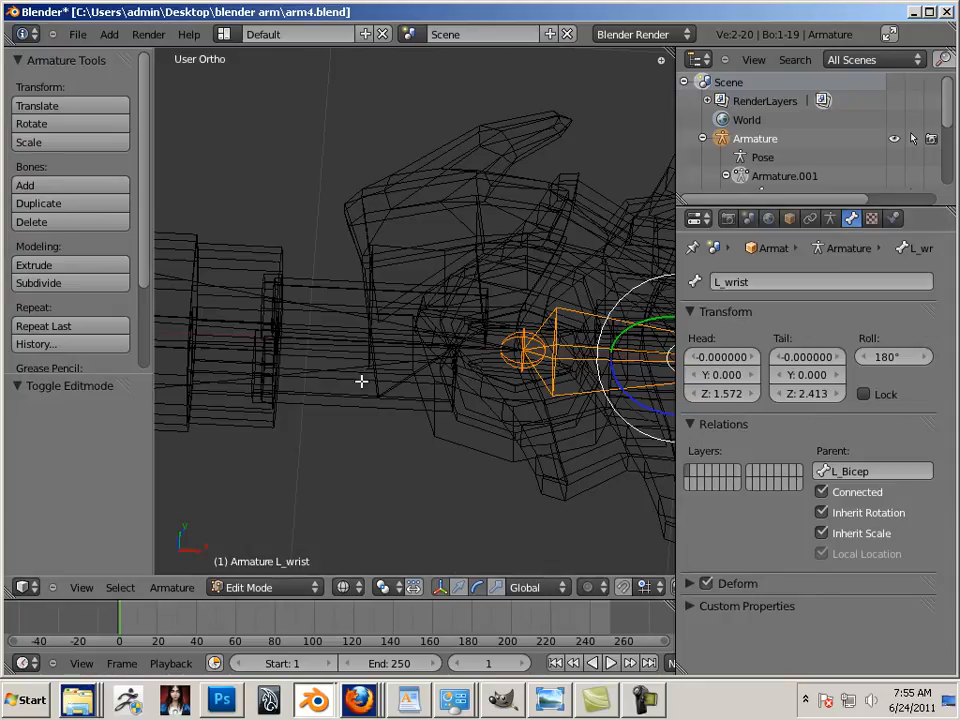
middle_drag(360, 381, 553, 431)
key(Tab)
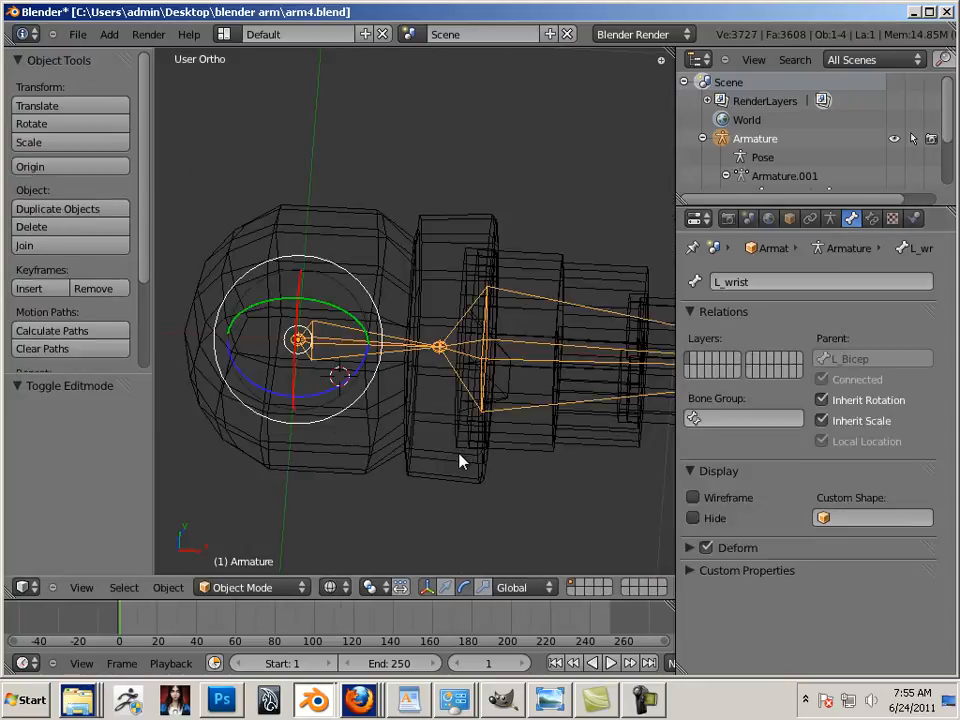
right_click(463, 461)
shift+middle_drag(463, 461, 362, 466)
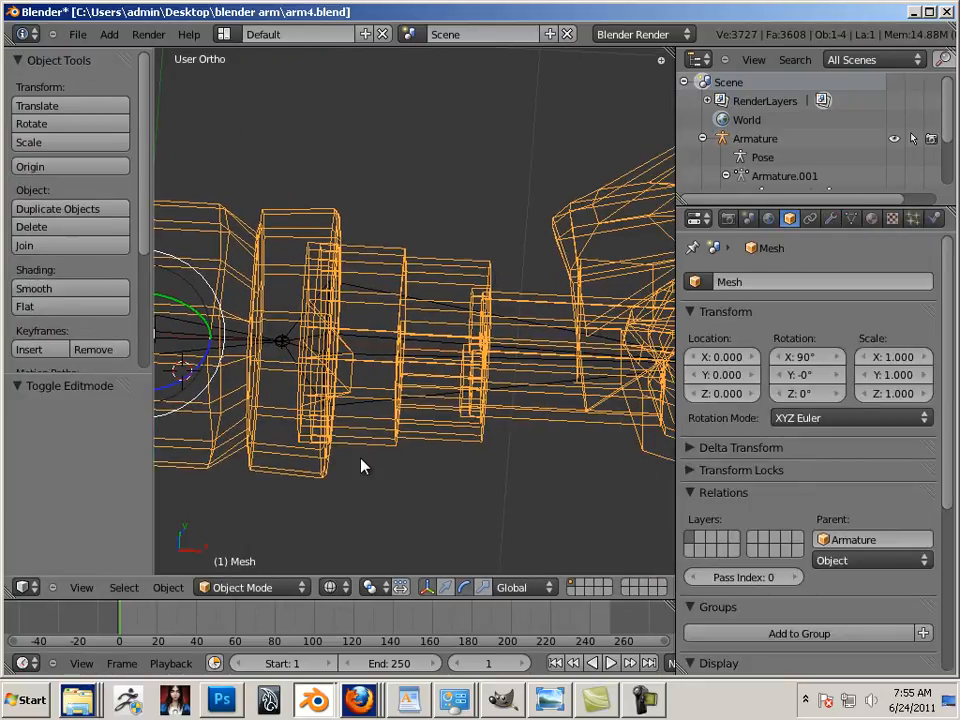
key(Tab)
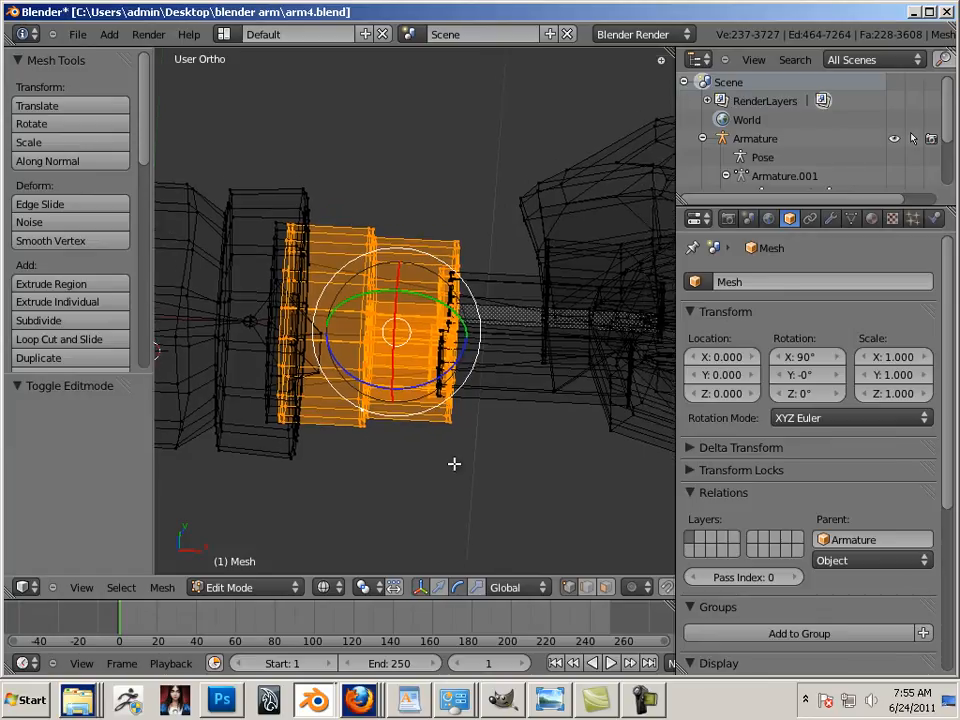
Deselect everything in the arm mesh and switch to edge selection
scroll(454, 463, up, 6)
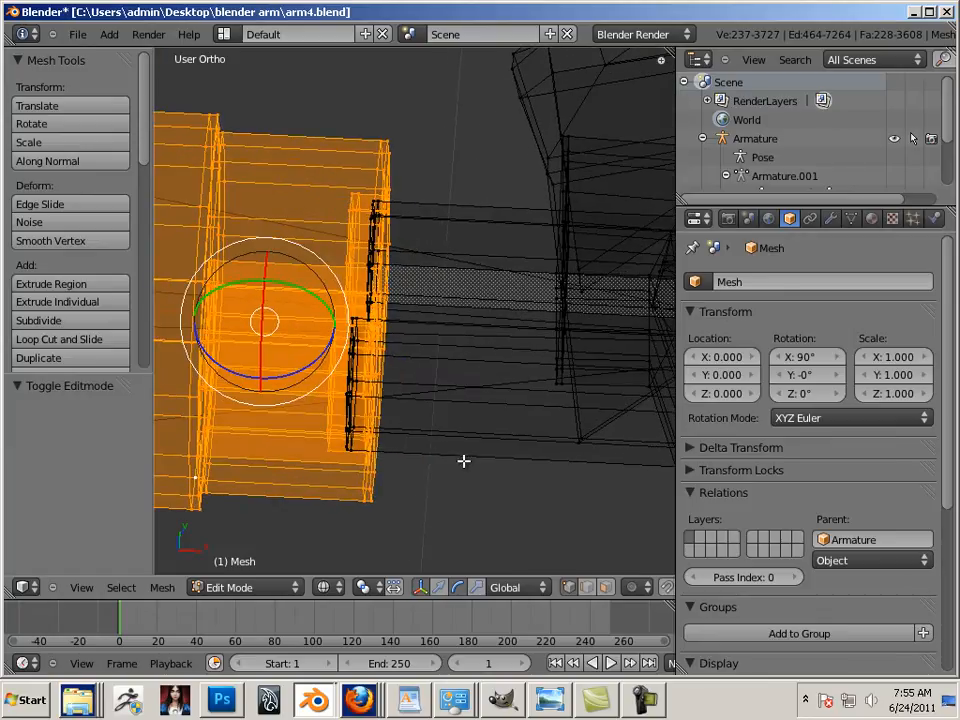
key(a)
scroll(415, 454, down, 1)
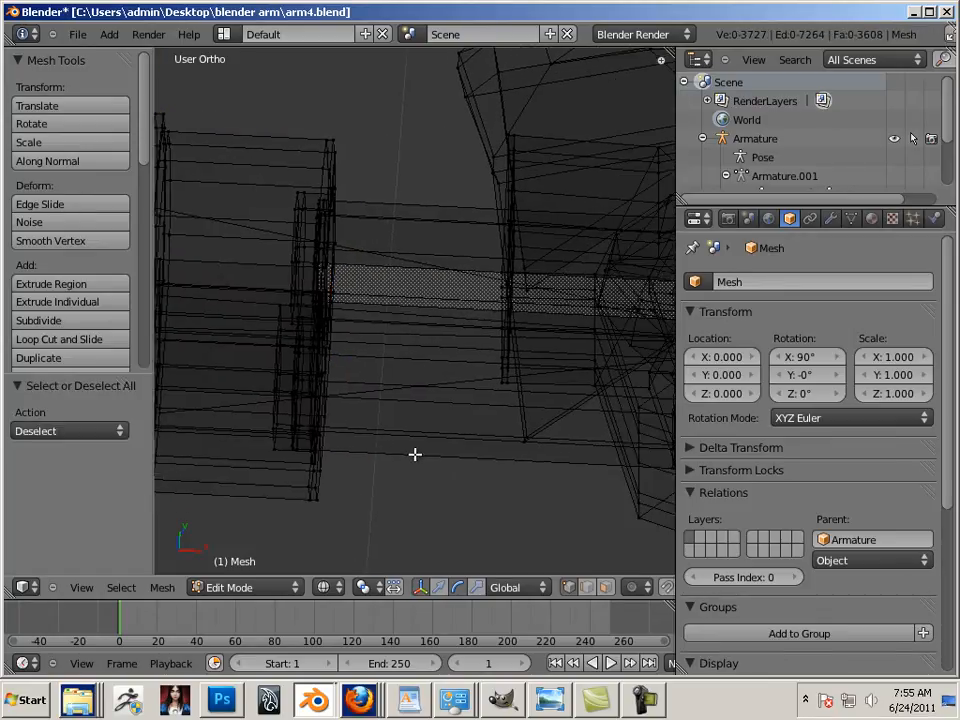
click(586, 587)
Select all linked geometry of the two cylindrical rods between the stepped bicep cylinder and the forearm
right_click(411, 458)
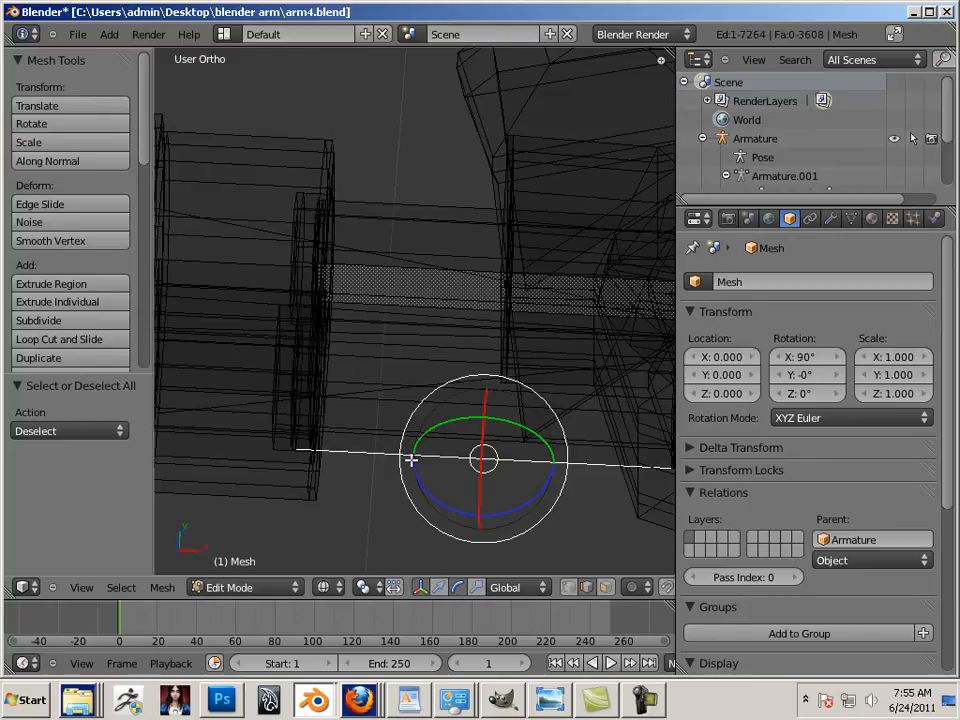
middle_drag(386, 456, 285, 446)
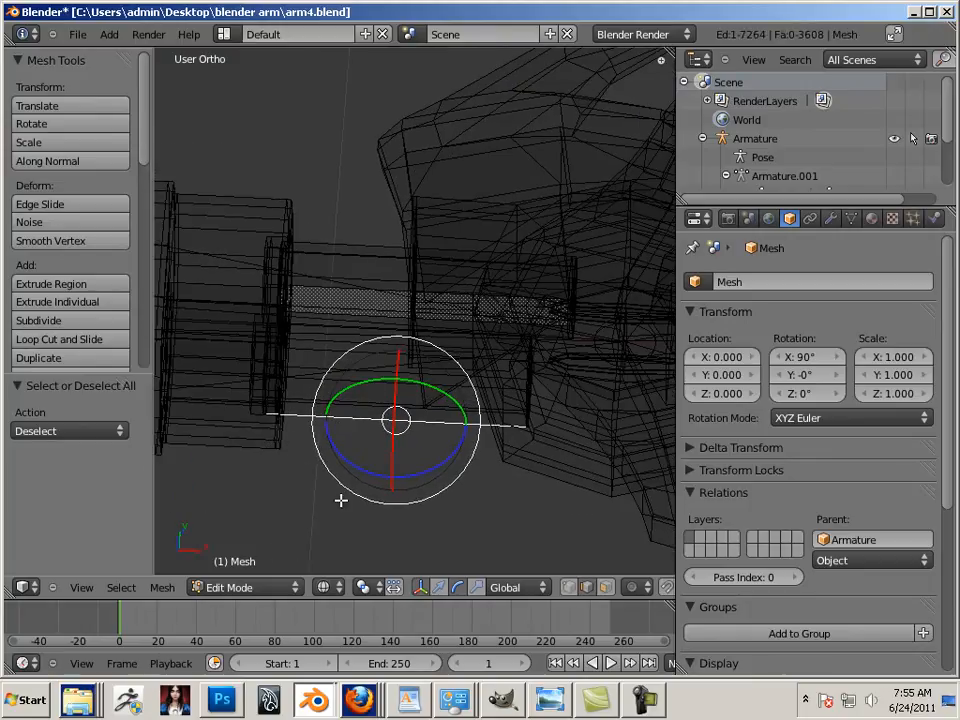
key(a)
right_click(329, 410)
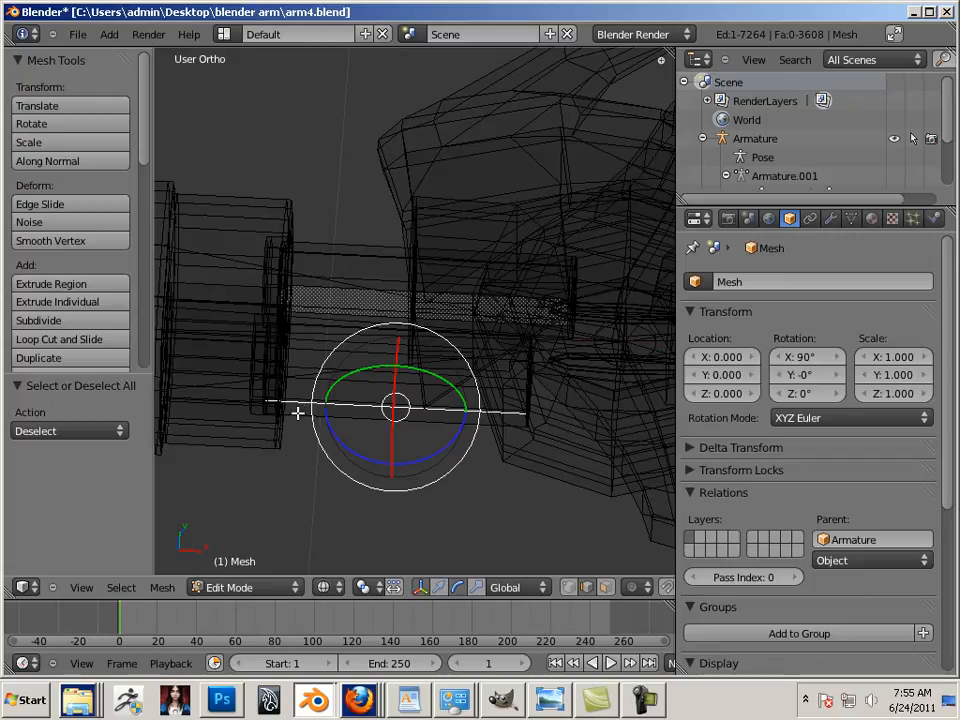
key(l)
key(l)
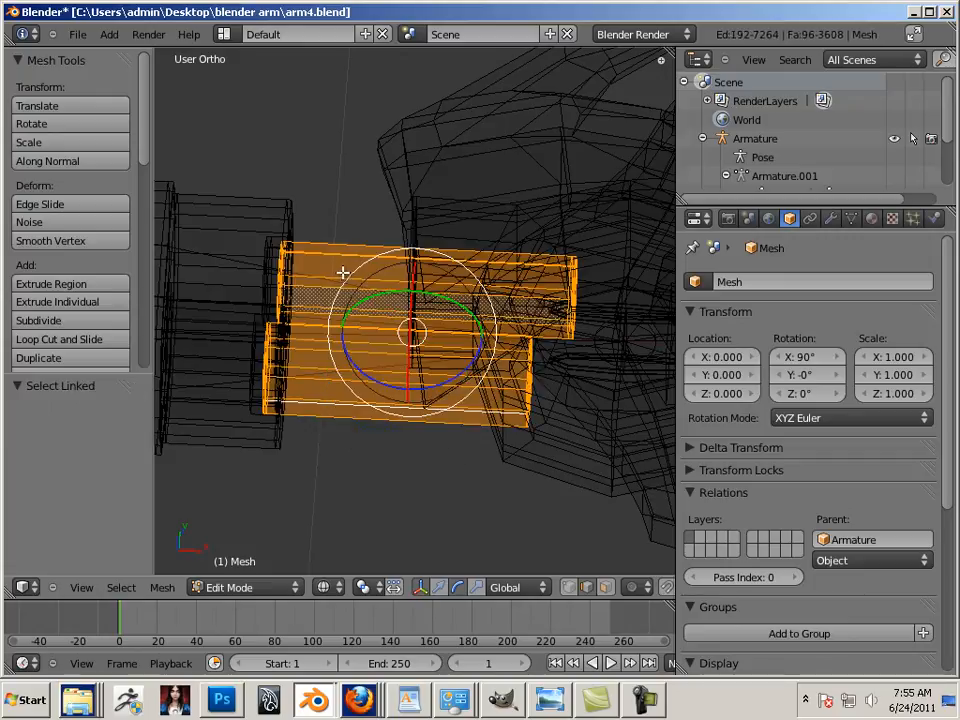
Rotate the two selected rods by about 16° as a test and undo the rotation
key(r)
click(389, 475)
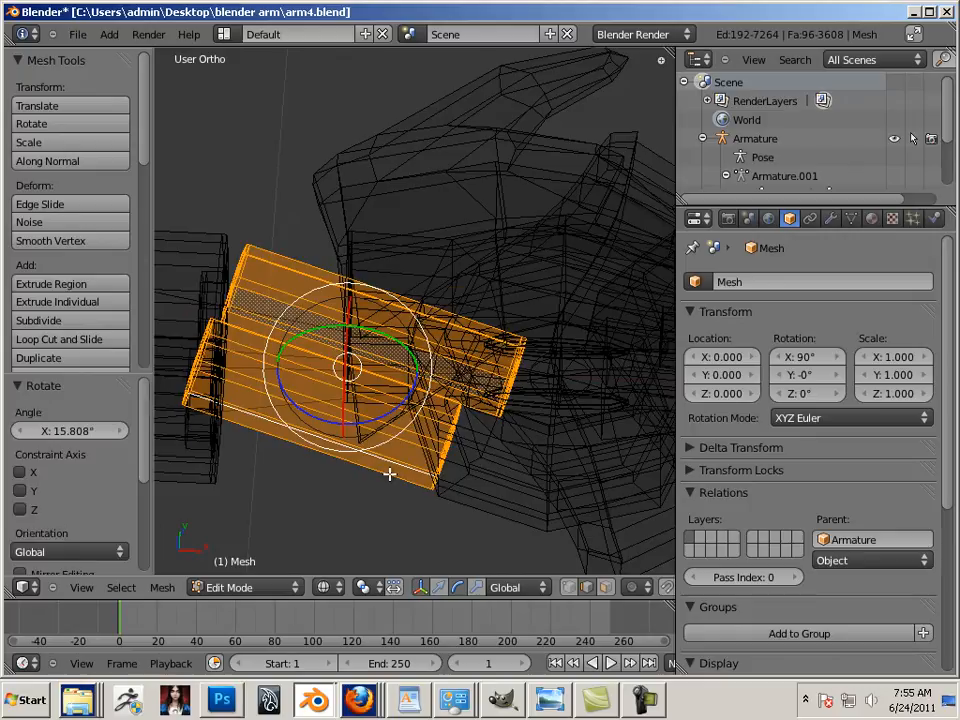
key(ctrl+z)
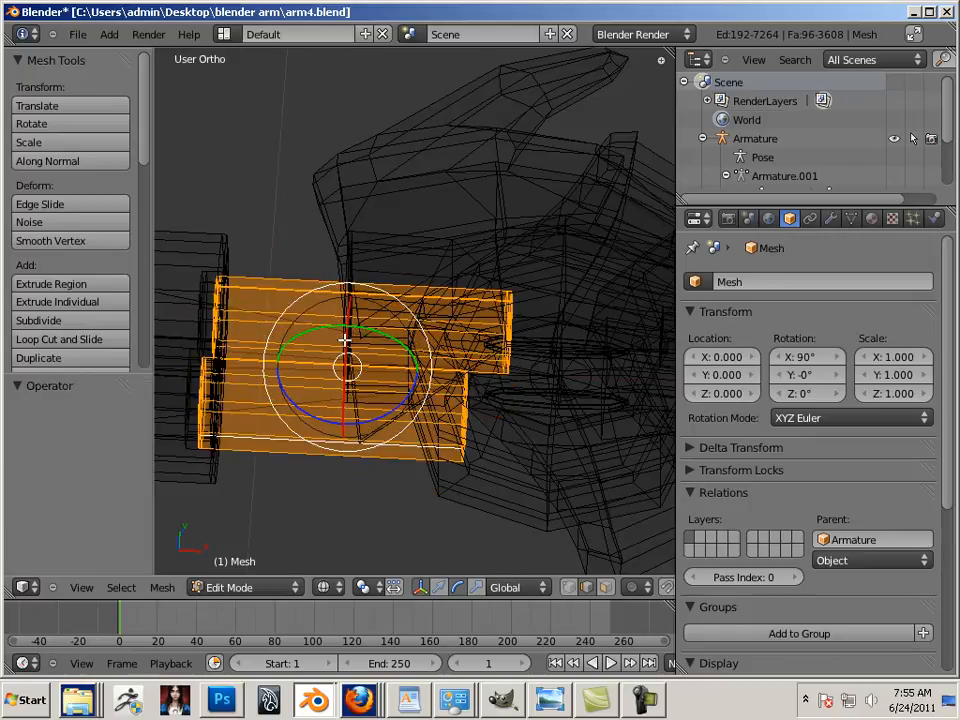
Assign the two selected rods to the L_Bicep vertex group in the mesh data properties
click(851, 218)
click(740, 464)
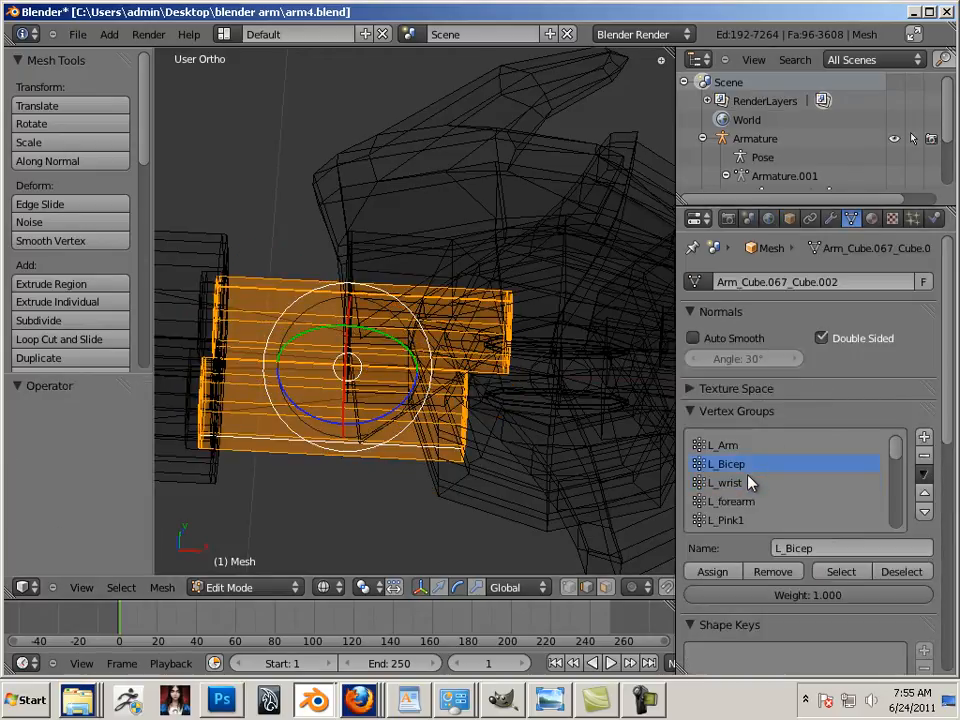
click(727, 573)
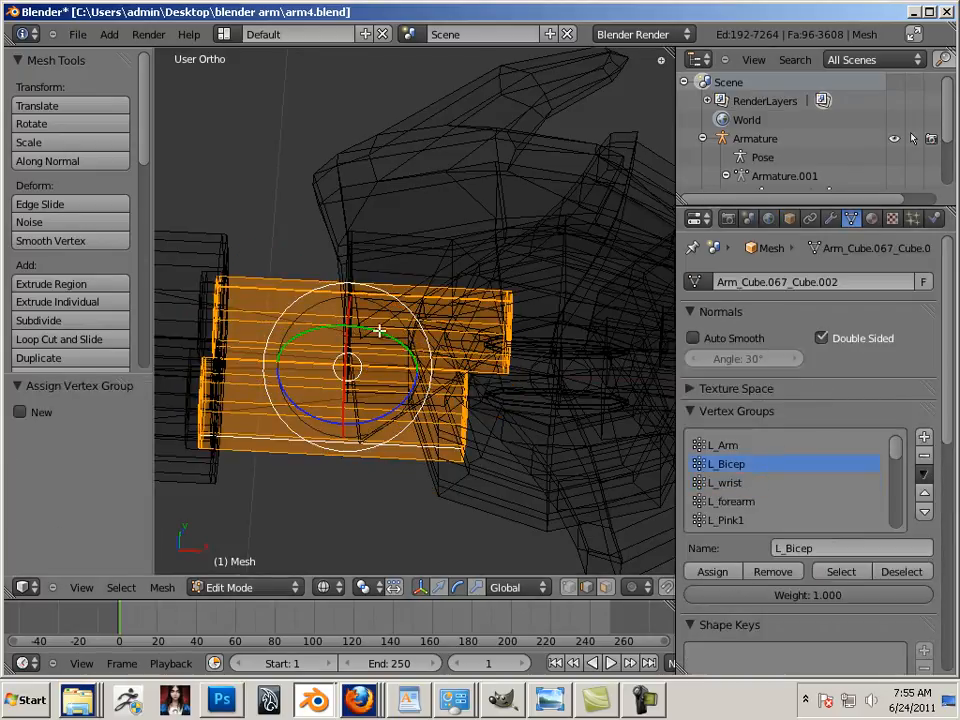
Select all linked geometry of the spiked armour plate above the elbow joint, starting from one of its edges
middle_drag(379, 332, 320, 260)
right_click(318, 225)
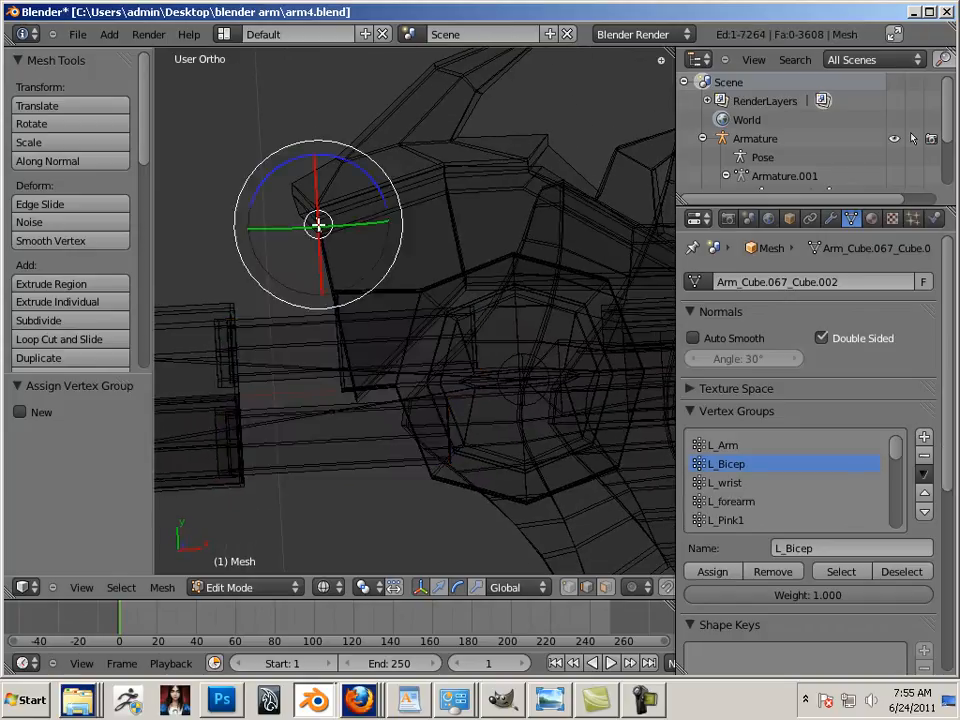
key(l)
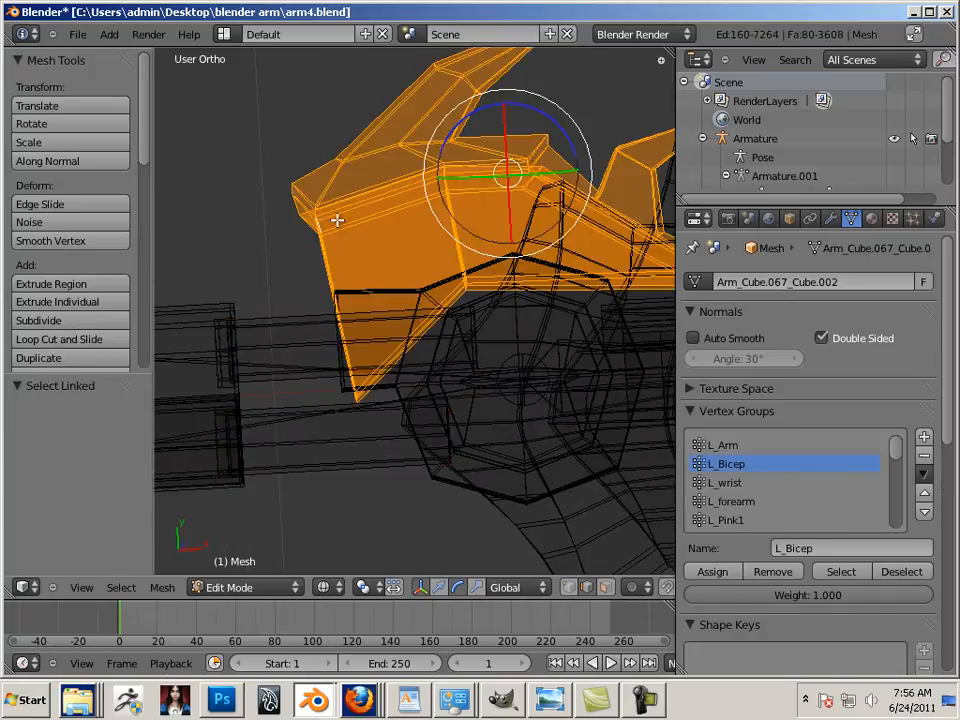
scroll(337, 220, down, 2)
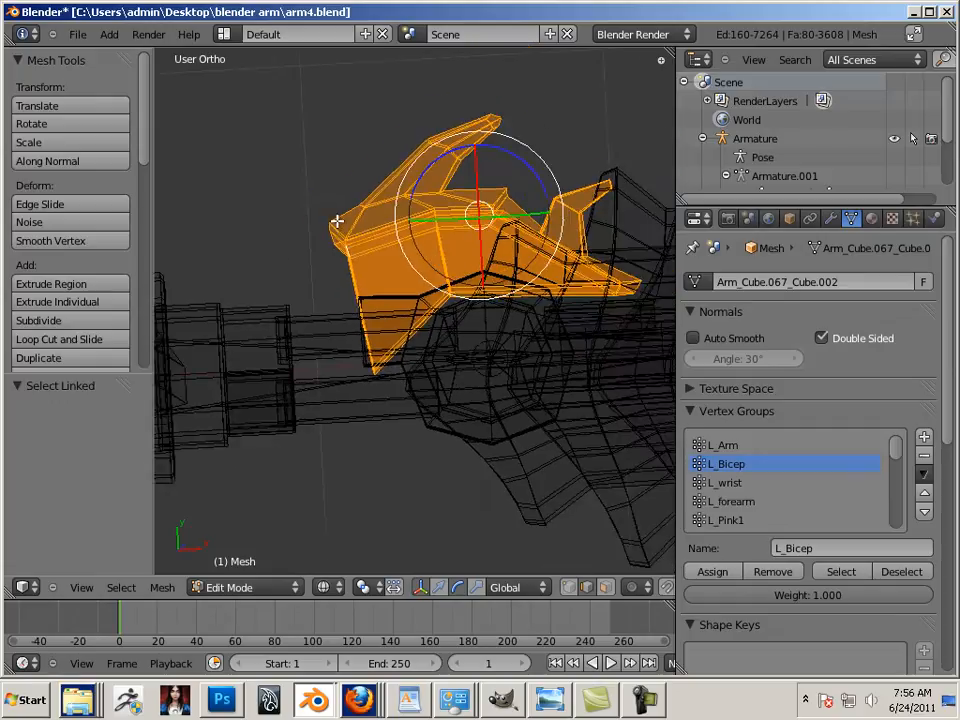
Assign the selected spiked armour plate to the L_Bicep vertex group
middle_drag(488, 452, 666, 489)
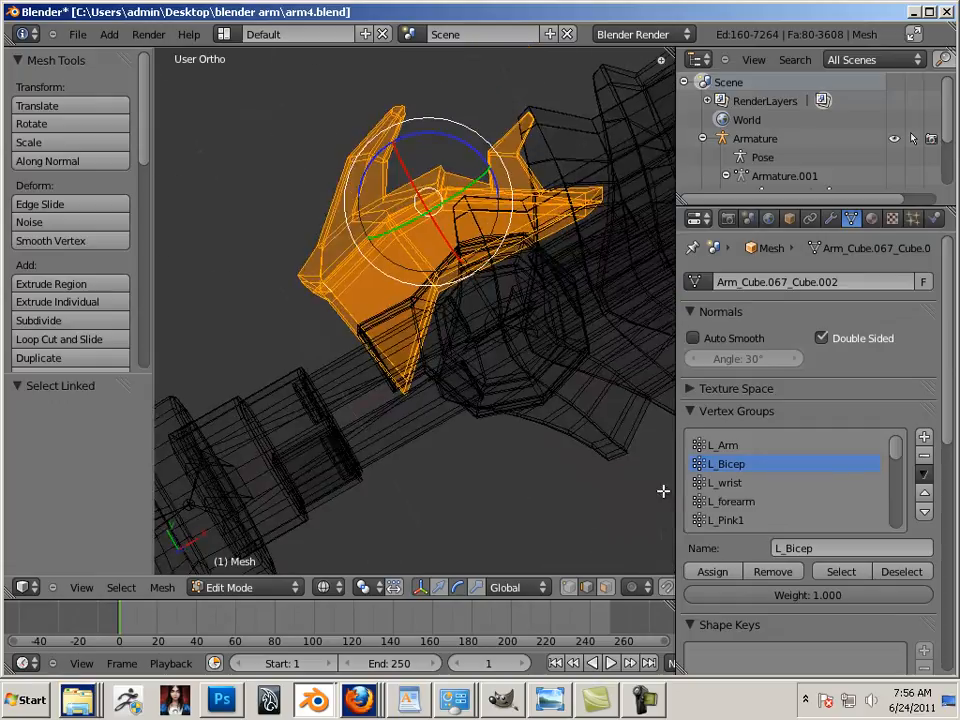
click(712, 571)
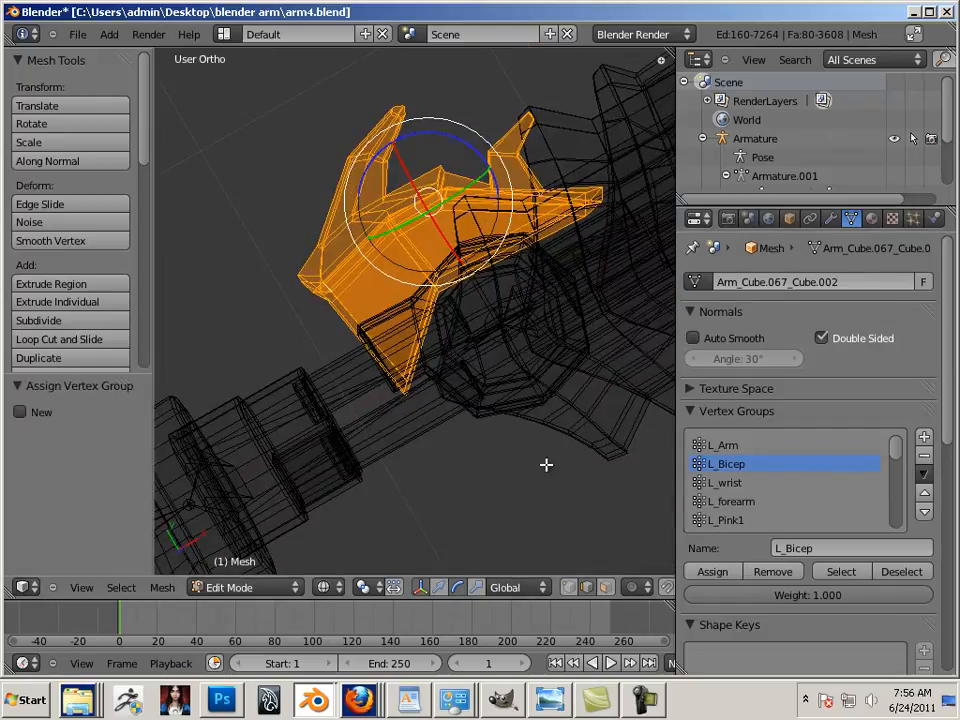
Select all linked geometry of the elbow joint housing in solid shading and assign it to the L_Bicep vertex group
middle_drag(544, 463, 473, 362)
right_click(475, 364)
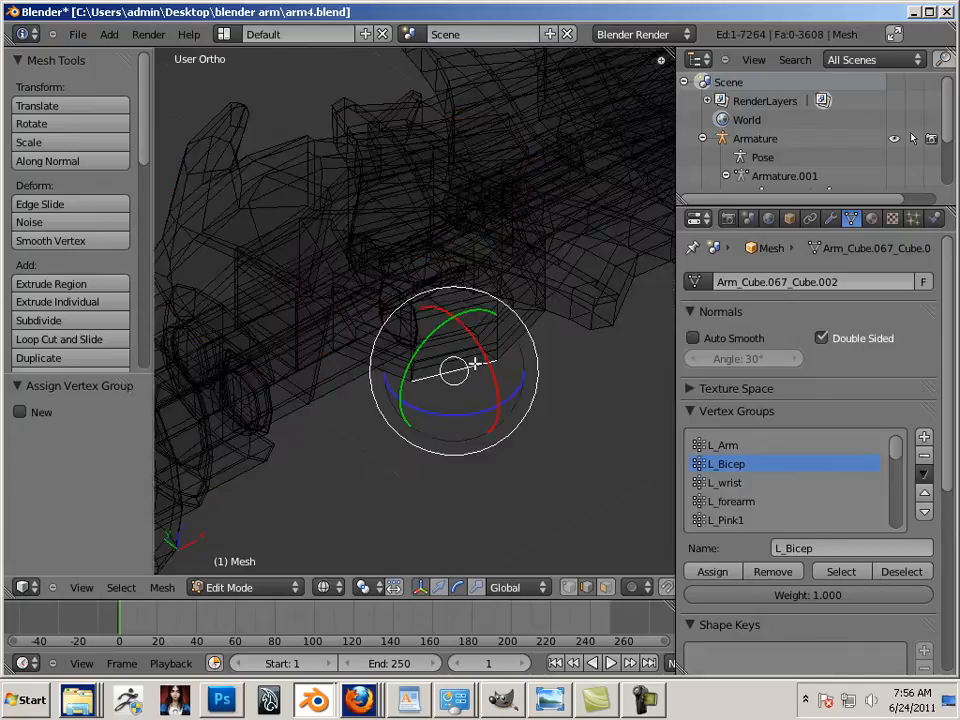
click(336, 589)
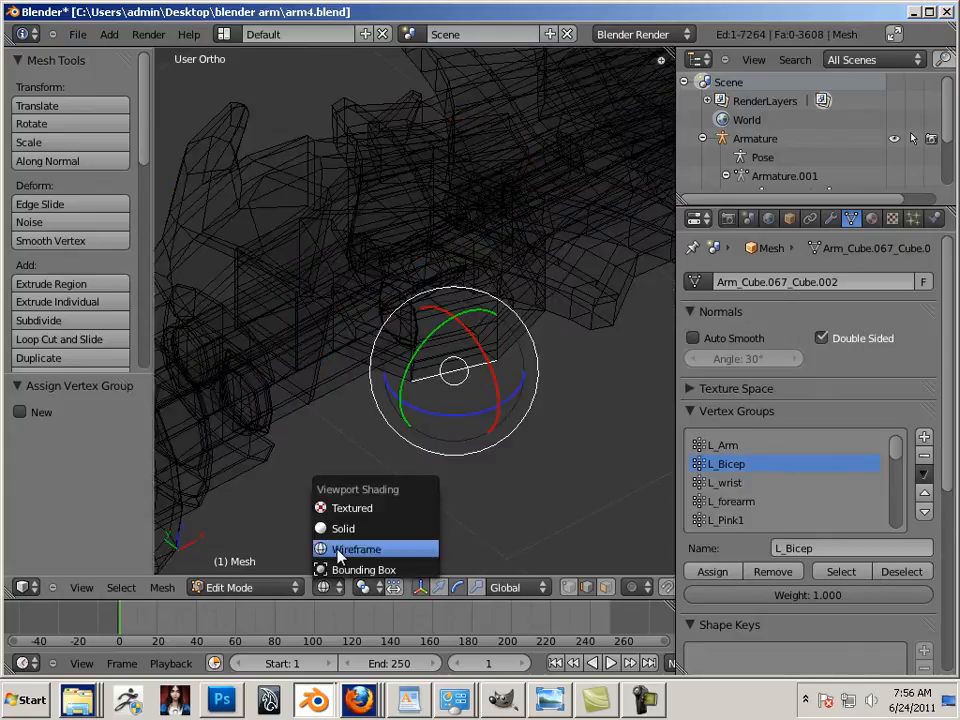
click(345, 527)
middle_drag(554, 470, 511, 477)
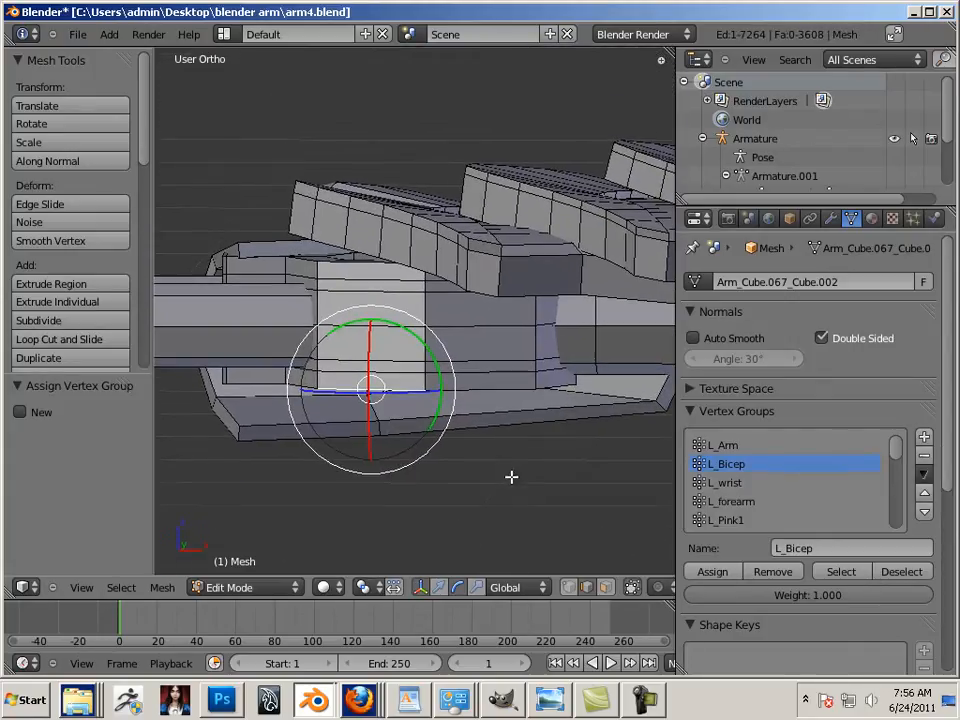
key(ctrl+l)
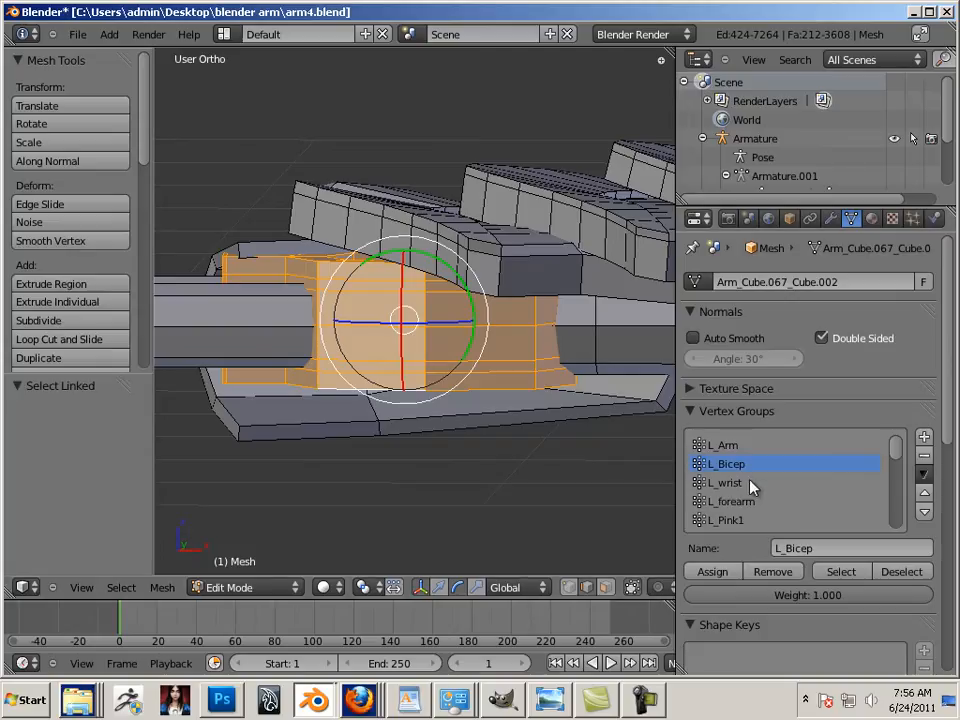
click(712, 572)
Try rotating the selected elbow joint housing as a test and cancel the rotation
scroll(430, 400, down, 3)
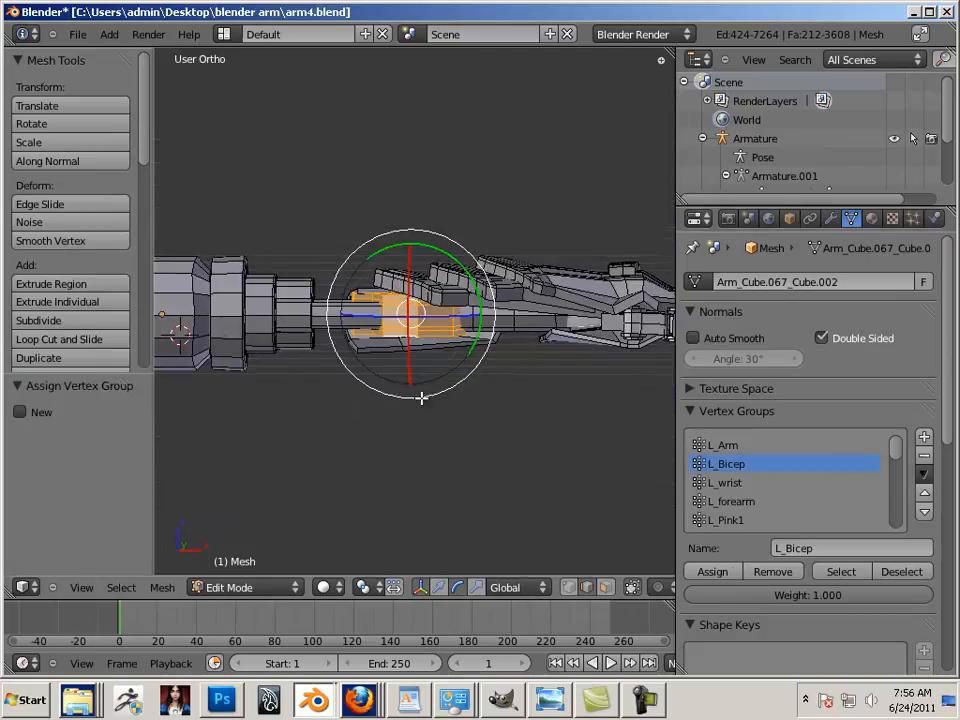
key(r)
right_click(491, 420)
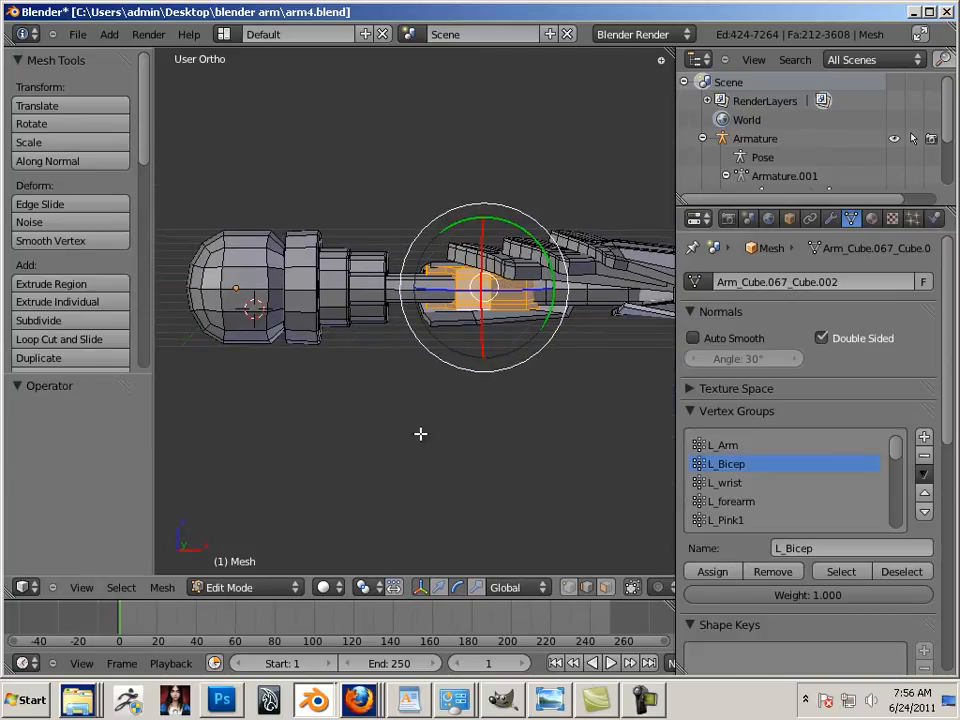
Deselect all mesh geometry and set the viewport shading to Wireframe
key(a)
middle_drag(377, 377, 390, 525)
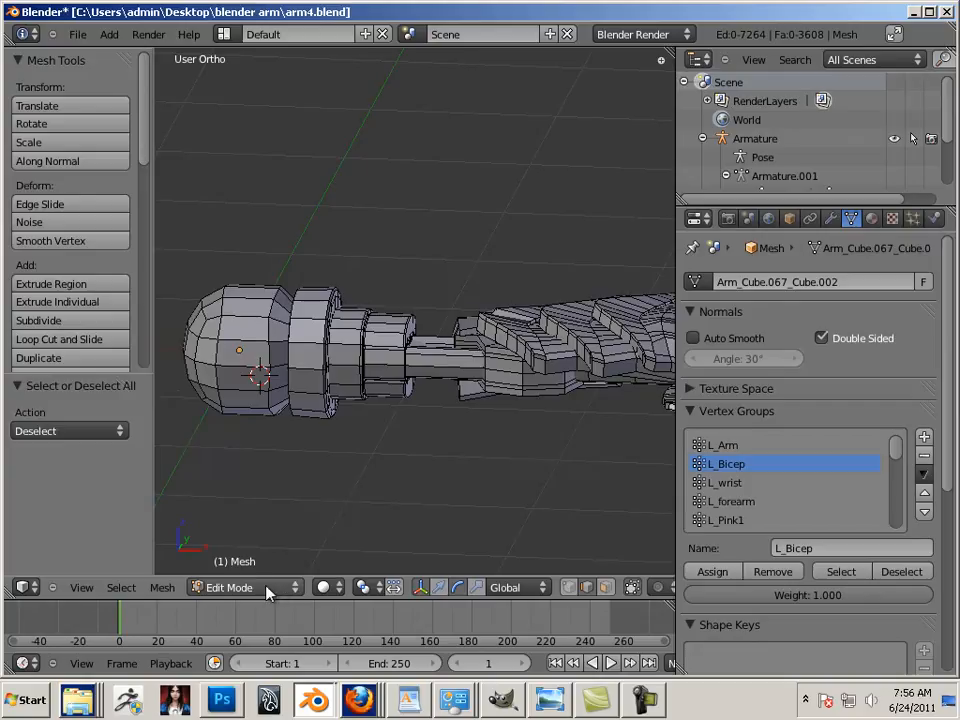
click(268, 592)
key(Tab)
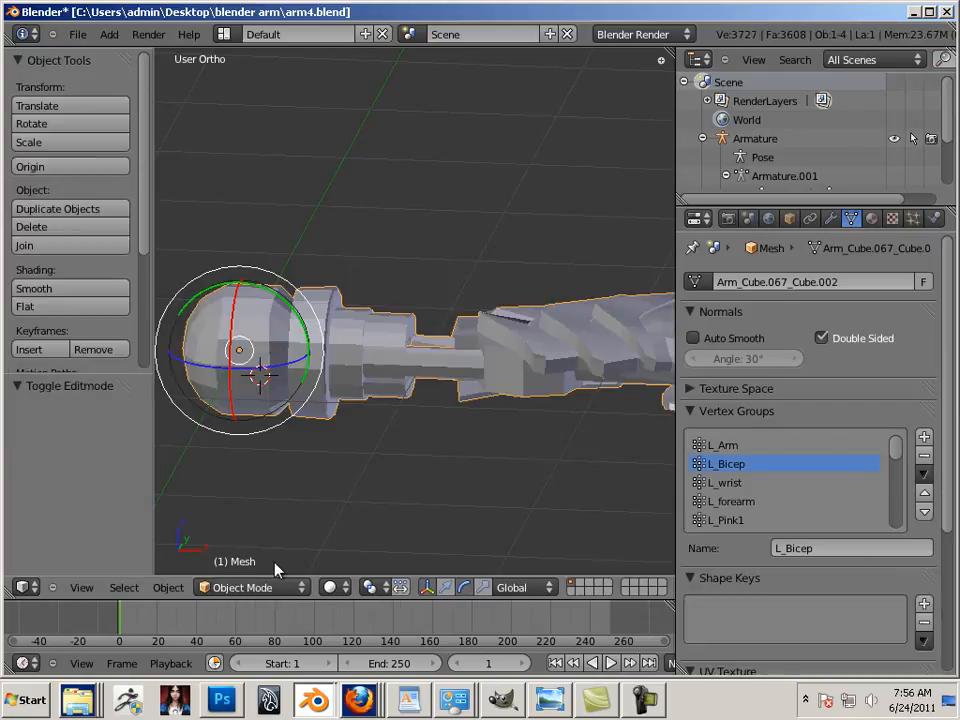
click(255, 588)
key(Tab)
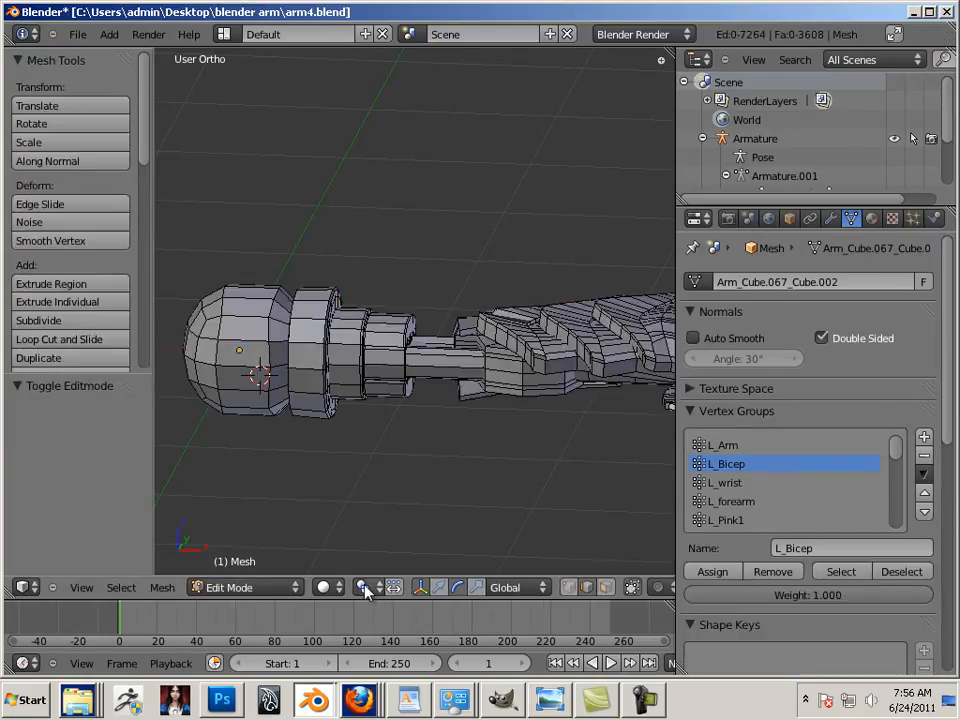
click(338, 590)
click(348, 549)
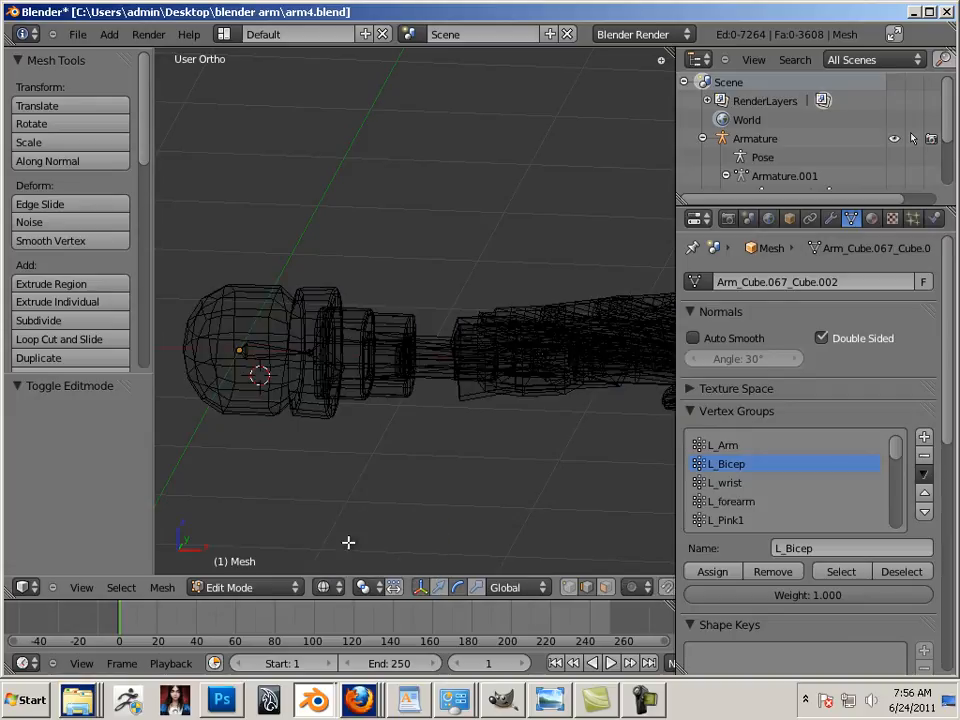
key(a)
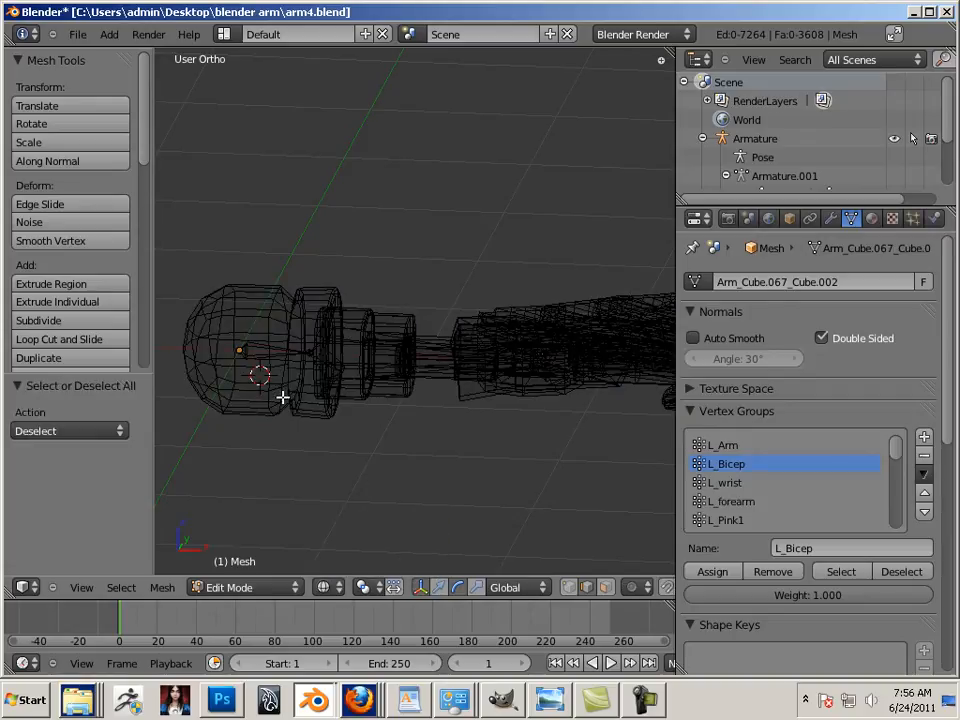
Leave mesh editing, select the armature inside the arm and put it in Pose Mode
key(Tab)
click(259, 349)
key(a)
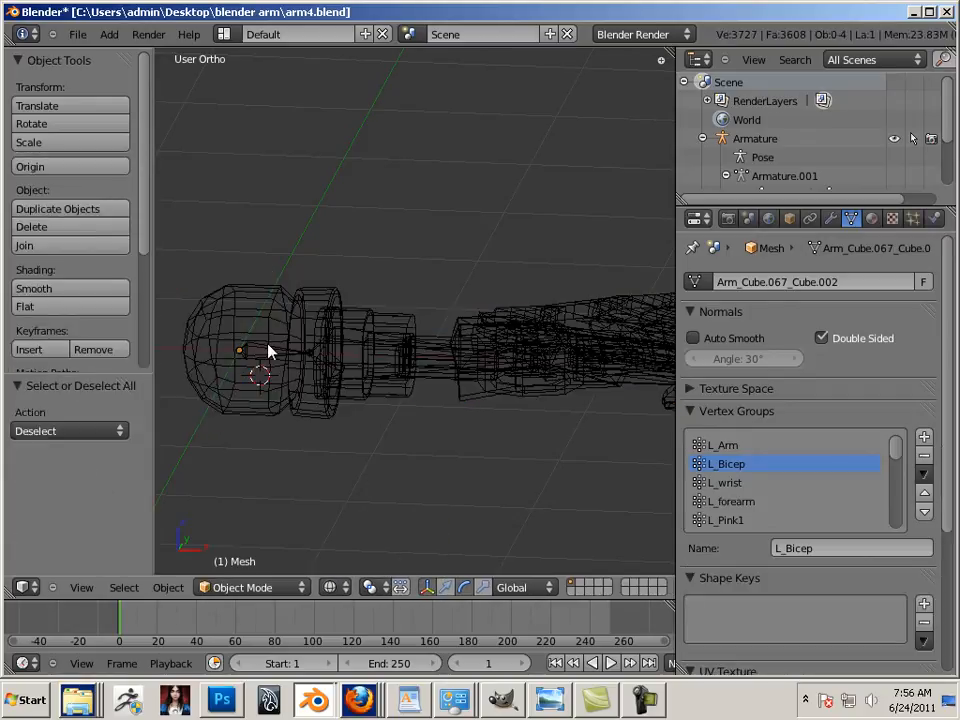
right_click(267, 355)
click(268, 587)
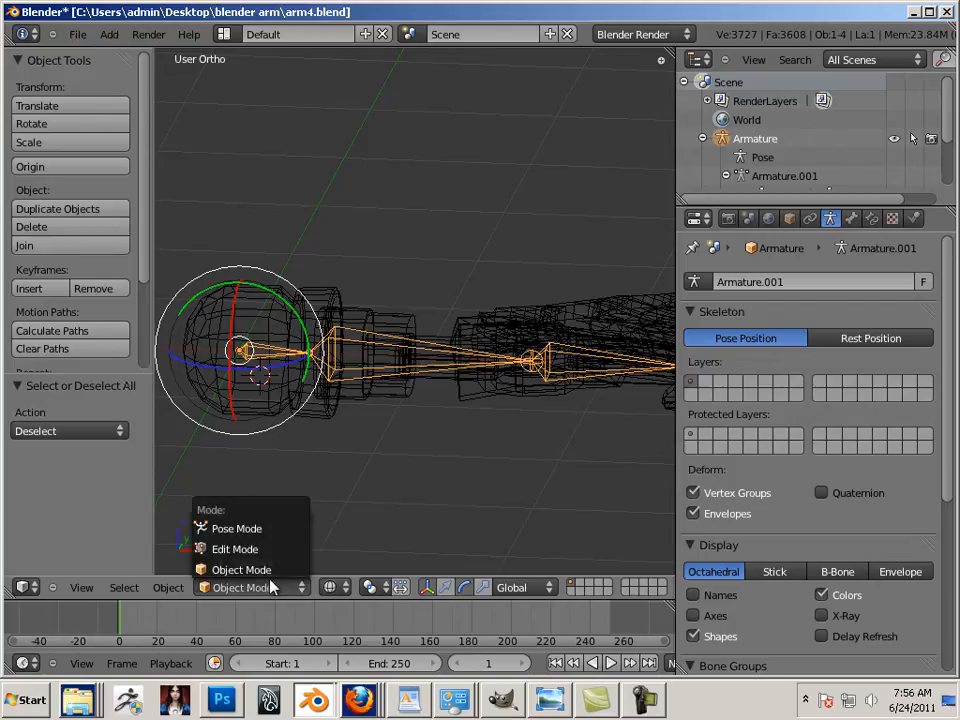
click(274, 530)
middle_drag(274, 530, 475, 490)
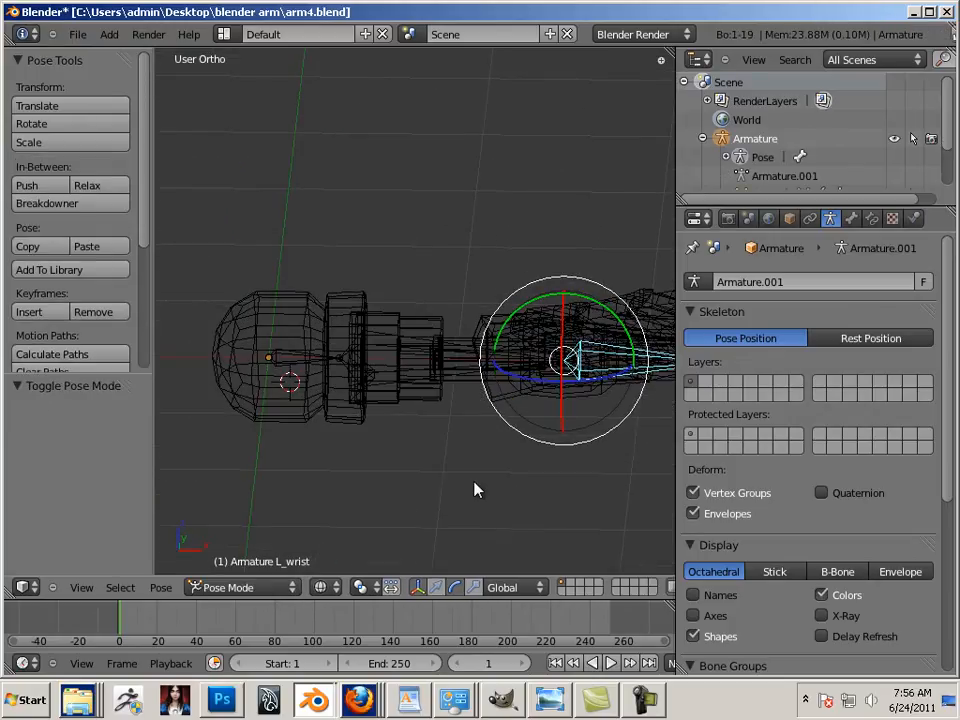
Rotate the L_Arm bone about the global Y axis as a test and cancel the rotation
right_click(300, 360)
key(r)
key(y)
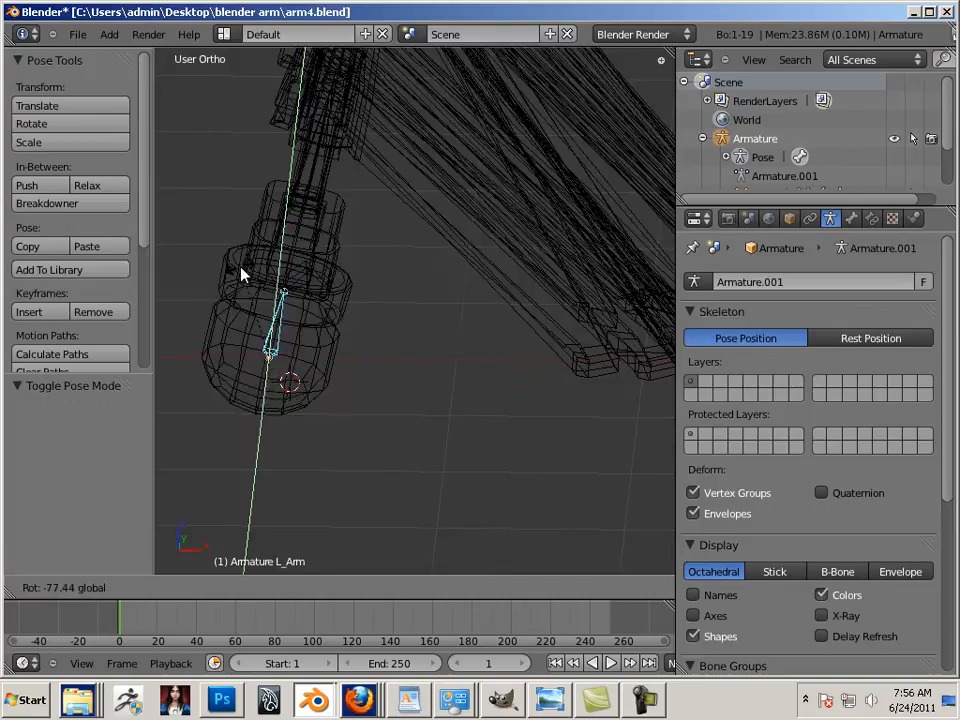
click(261, 290)
middle_drag(261, 290, 350, 352)
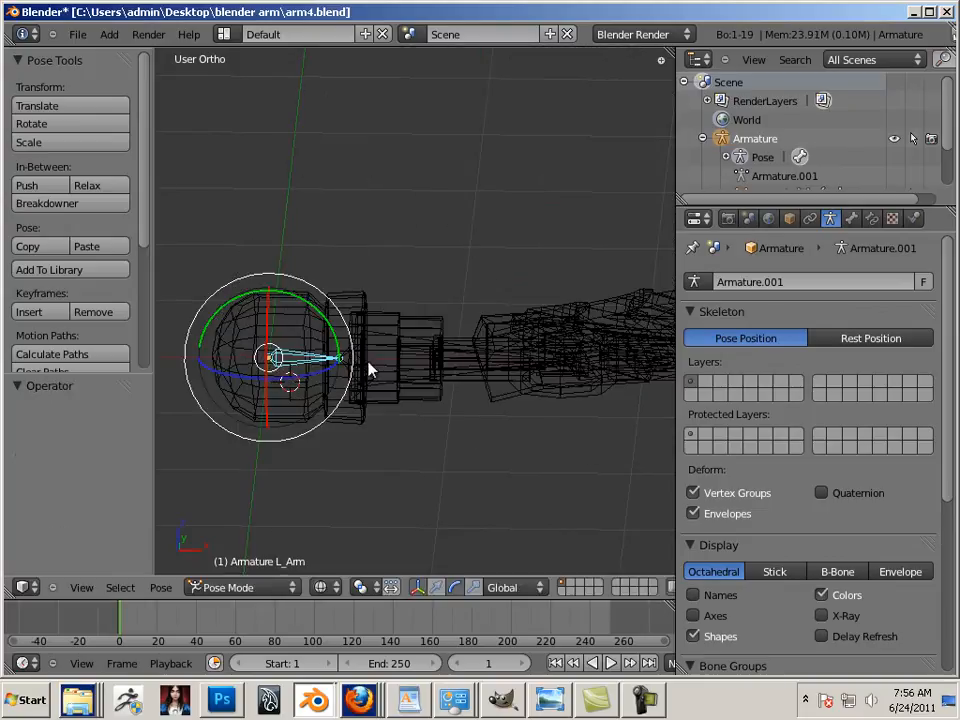
Rotate the L_Bicep bone about the global X axis by about -720° as a test and undo the rotation
right_click(364, 366)
key(r)
key(y)
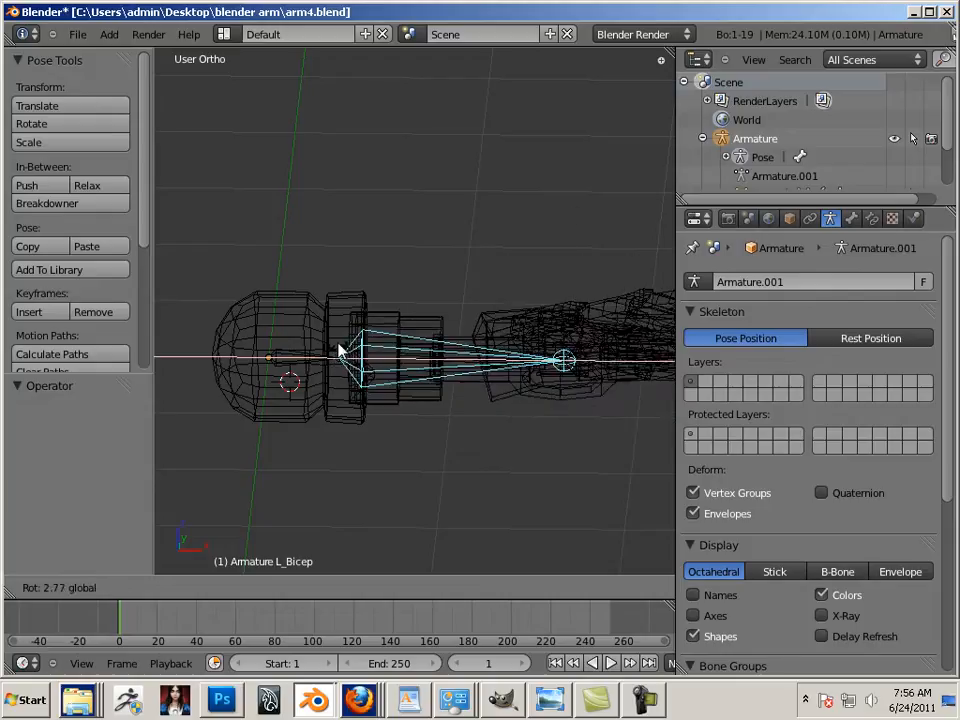
click(342, 362)
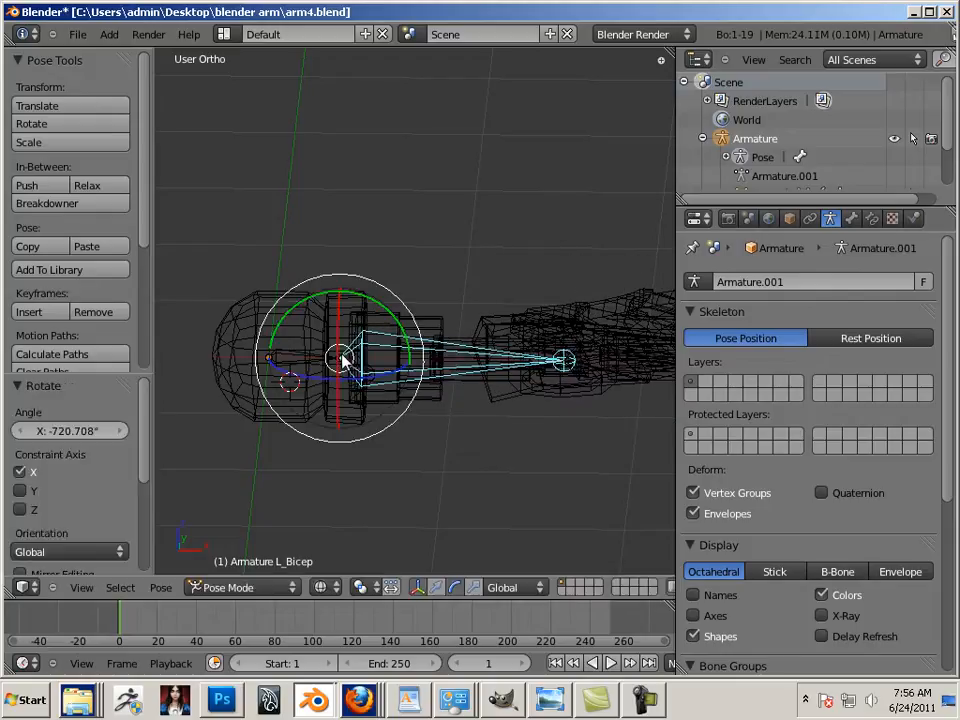
key(ctrl+z)
Select the L_wrist bone and examine the mesh parts around it at the elbow joint
shift+middle_drag(522, 442, 530, 415)
scroll(478, 430, up, 2)
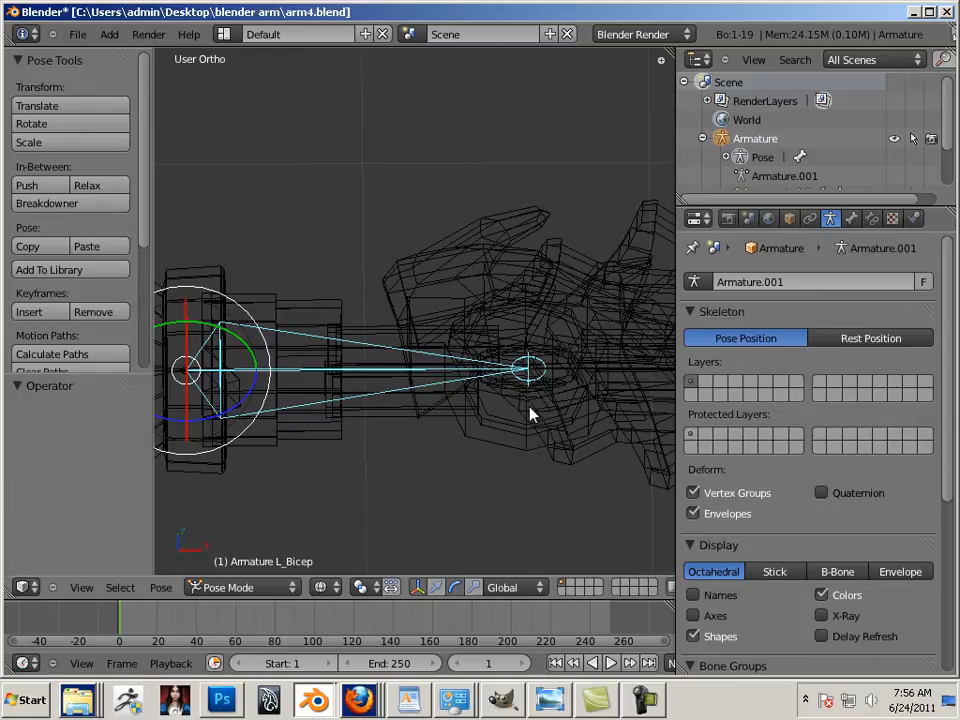
right_click(541, 385)
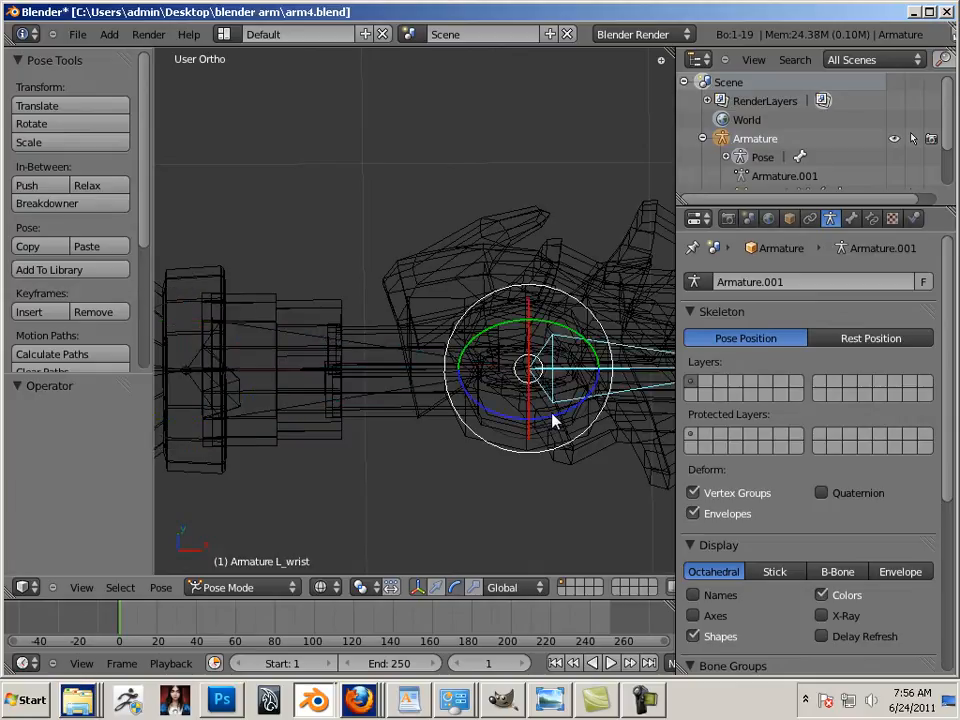
drag(555, 420, 520, 425)
ctrl+scroll(528, 503, down, 1)
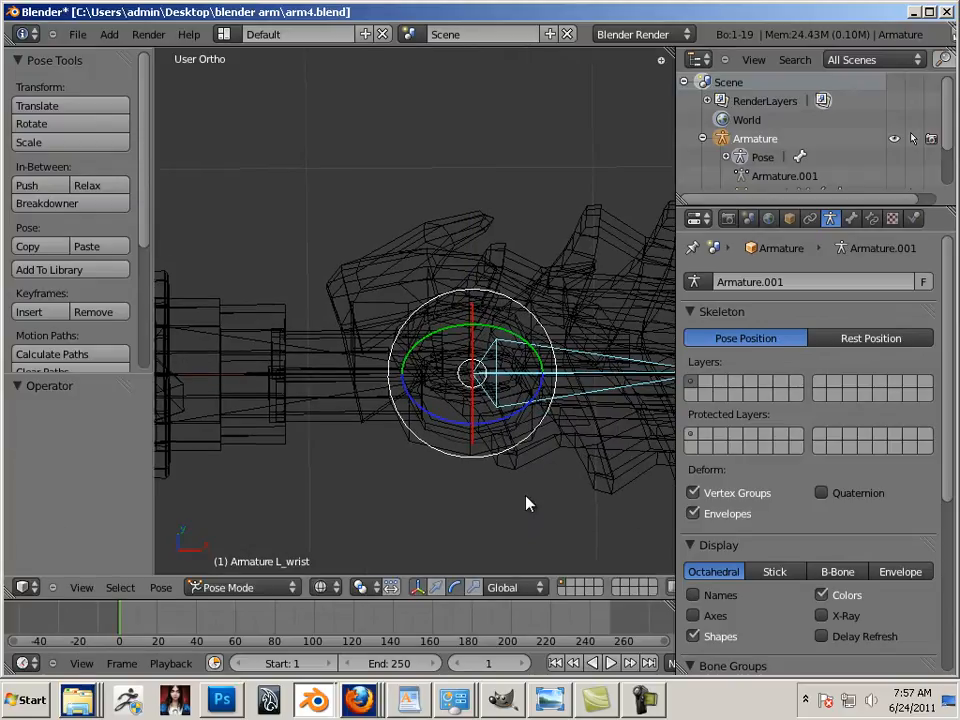
mouse_move(528, 503)
middle_down()
mouse_move(416, 476)
mouse_move(422, 294)
mouse_move(405, 198)
mouse_move(456, 214)
mouse_move(439, 362)
mouse_move(423, 218)
mouse_move(418, 272)
middle_up()
Set the viewport shading to Solid, select the arm mesh and enter Edit Mode on it
click(321, 587)
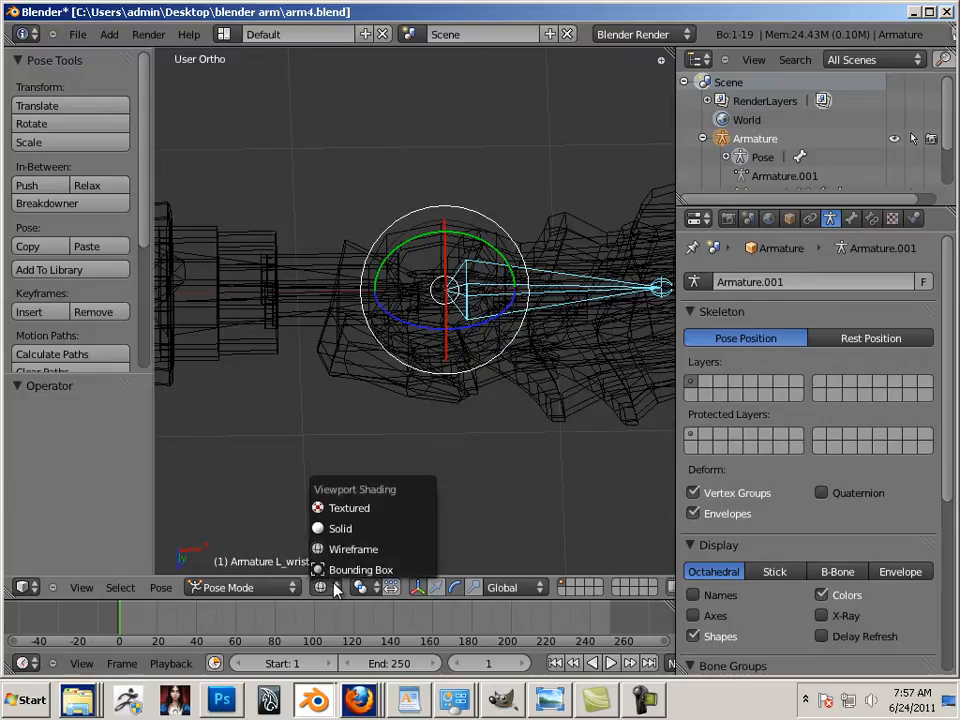
click(340, 528)
mouse_move(379, 508)
middle_down()
mouse_move(448, 497)
mouse_move(437, 377)
mouse_move(452, 195)
mouse_move(405, 366)
mouse_move(482, 435)
mouse_move(476, 450)
mouse_move(463, 417)
mouse_move(504, 424)
mouse_move(502, 412)
middle_up()
right_click(467, 289)
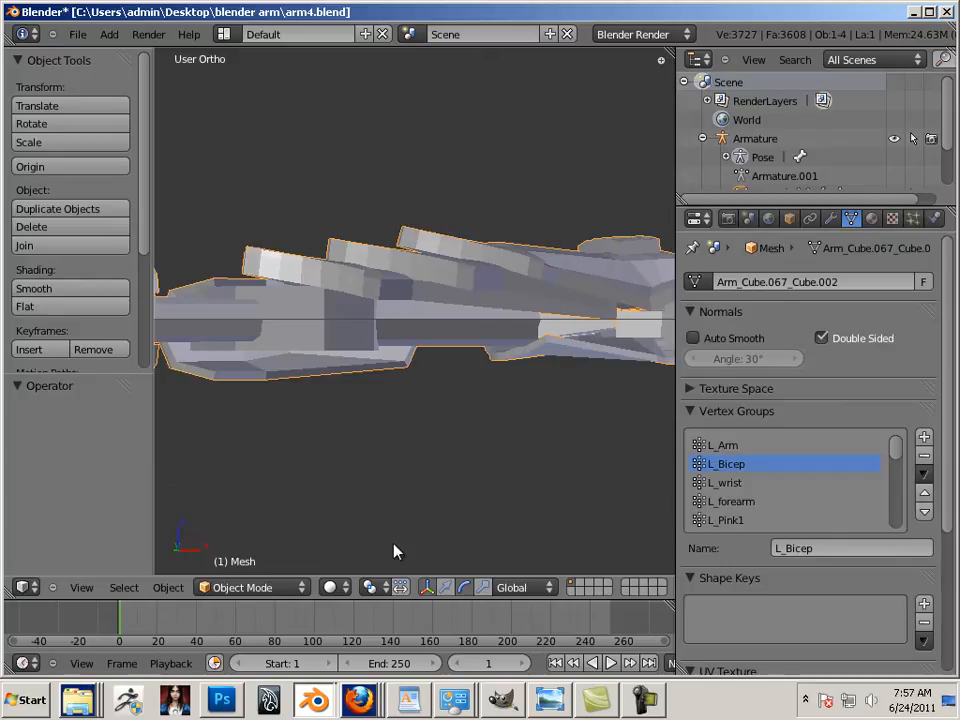
key(Tab)
middle_drag(476, 414, 422, 550)
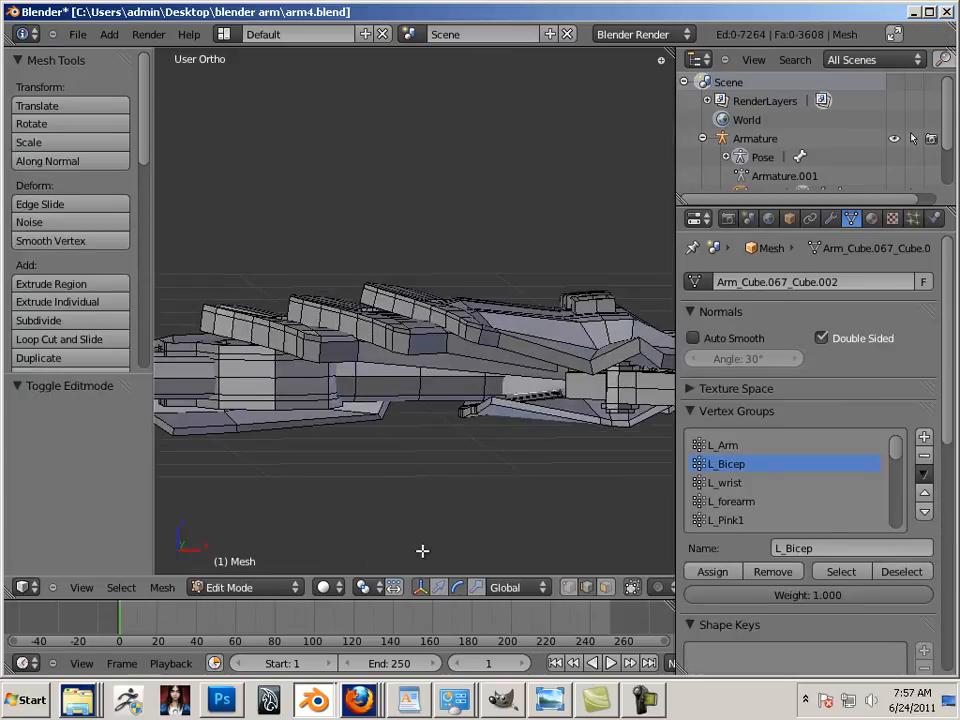
right_click(480, 332)
key(l)
key(l)
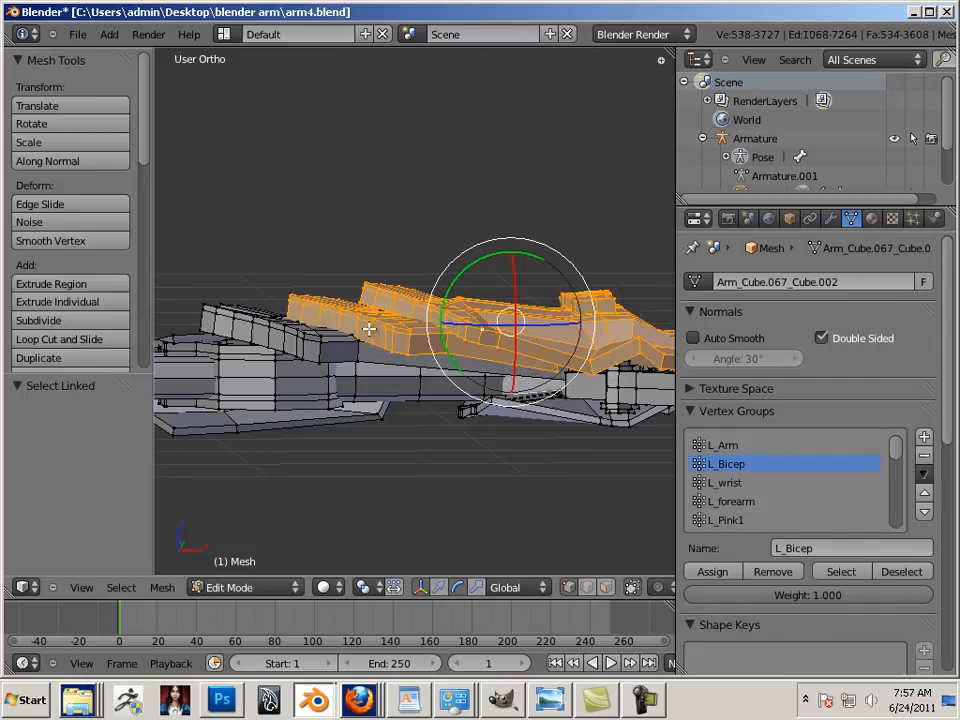
key(l)
key(l)
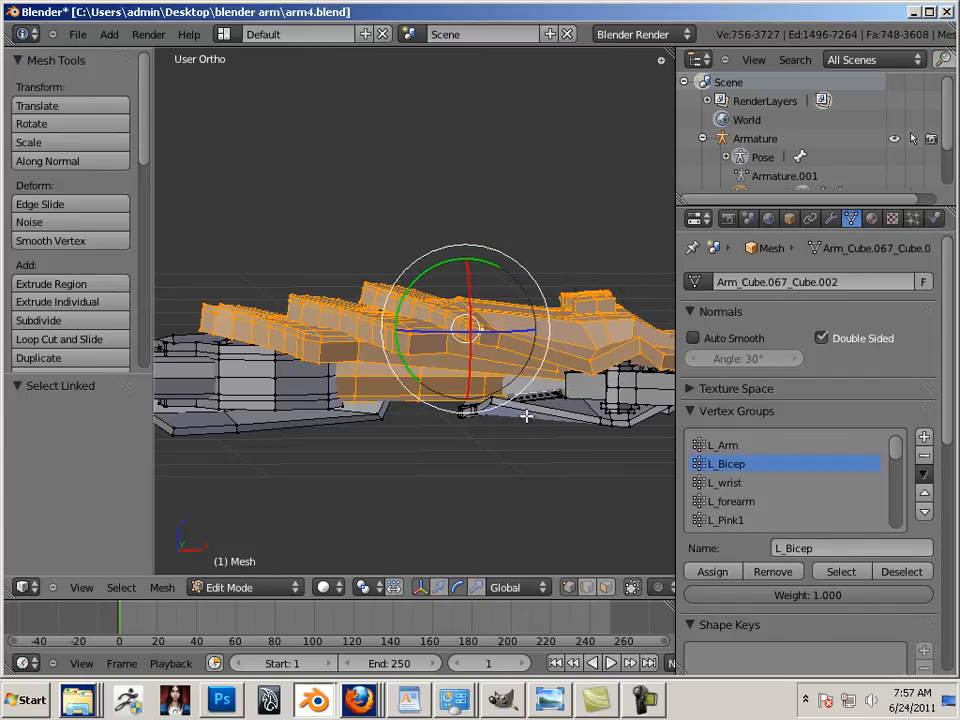
key(a)
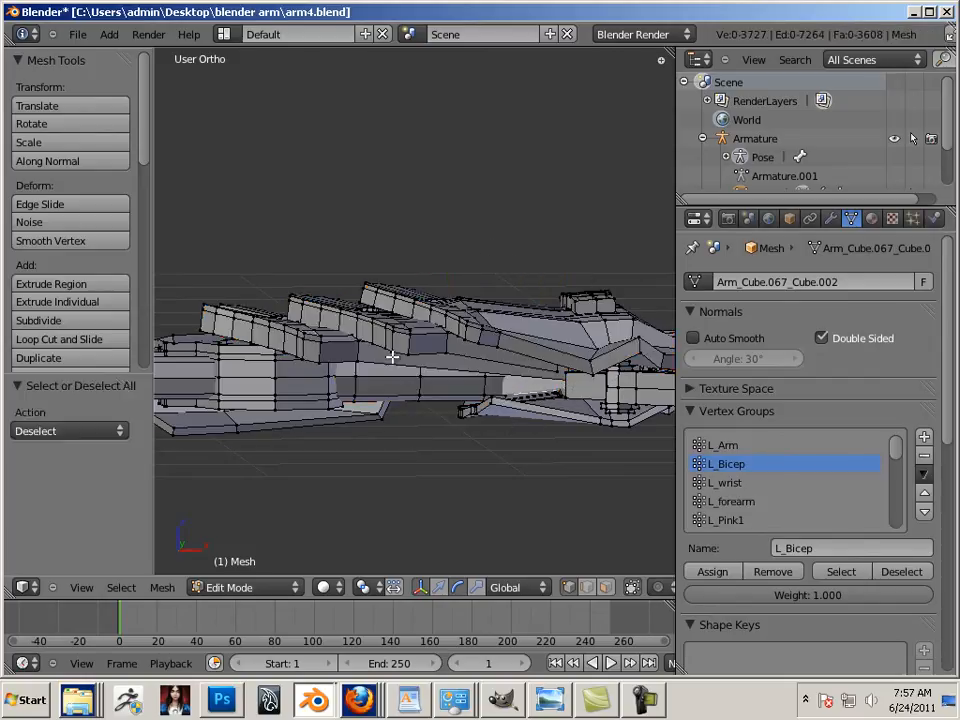
Select all linked geometry of the hand-back armour, the overlapping forearm plates and the palm piece, leaving out the forearm core
right_click(425, 318)
key(l)
key(l)
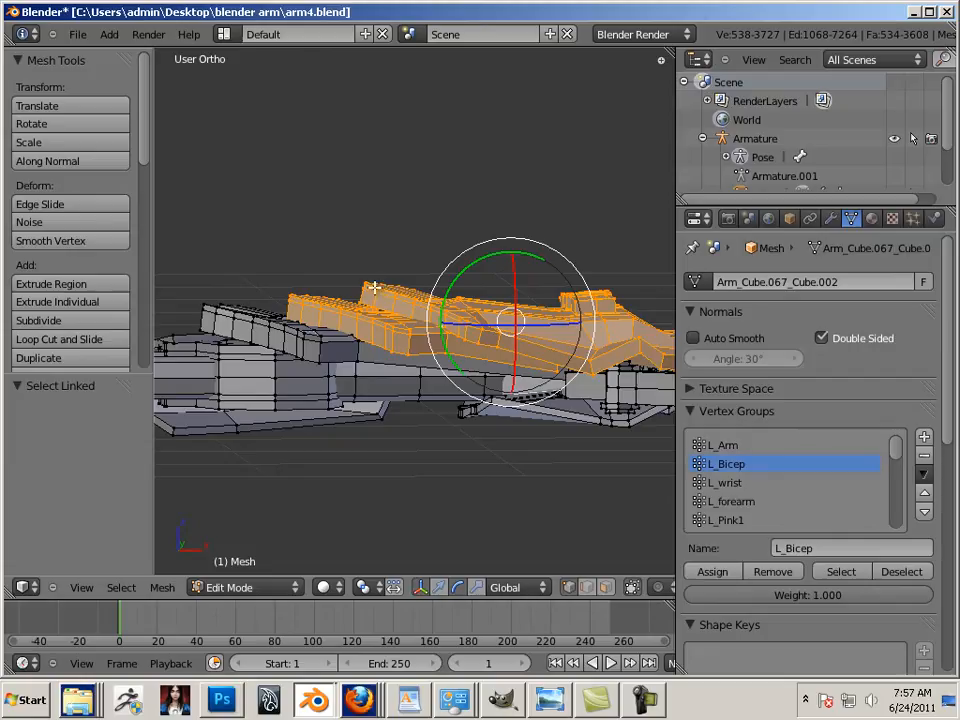
key(l)
middle_drag(512, 513, 381, 315)
scroll(464, 374, up, 2)
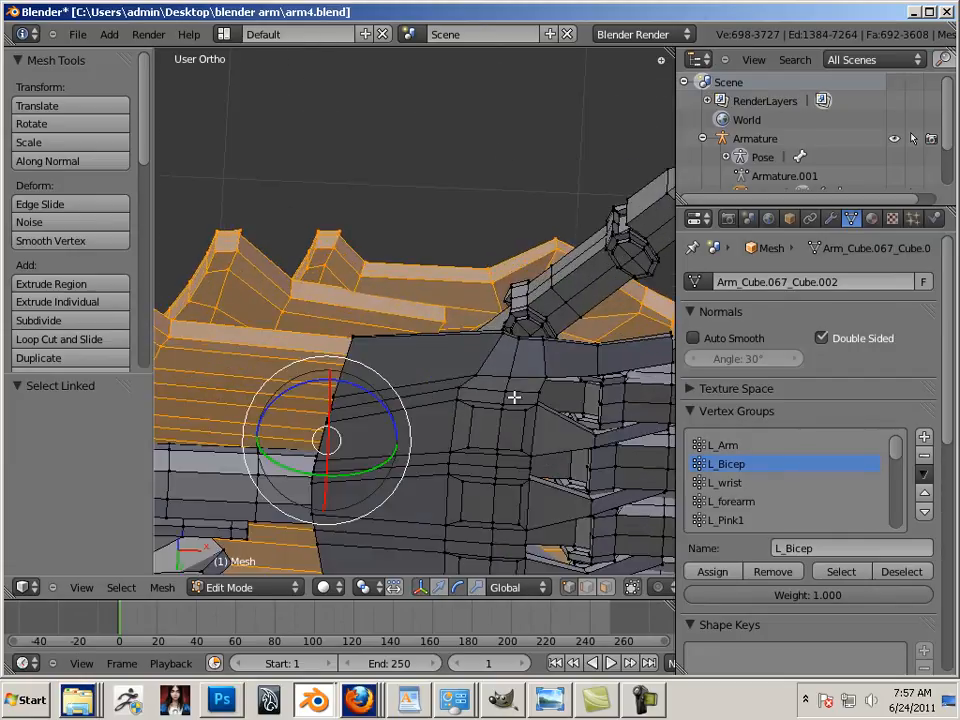
key(l)
scroll(530, 430, down, 4)
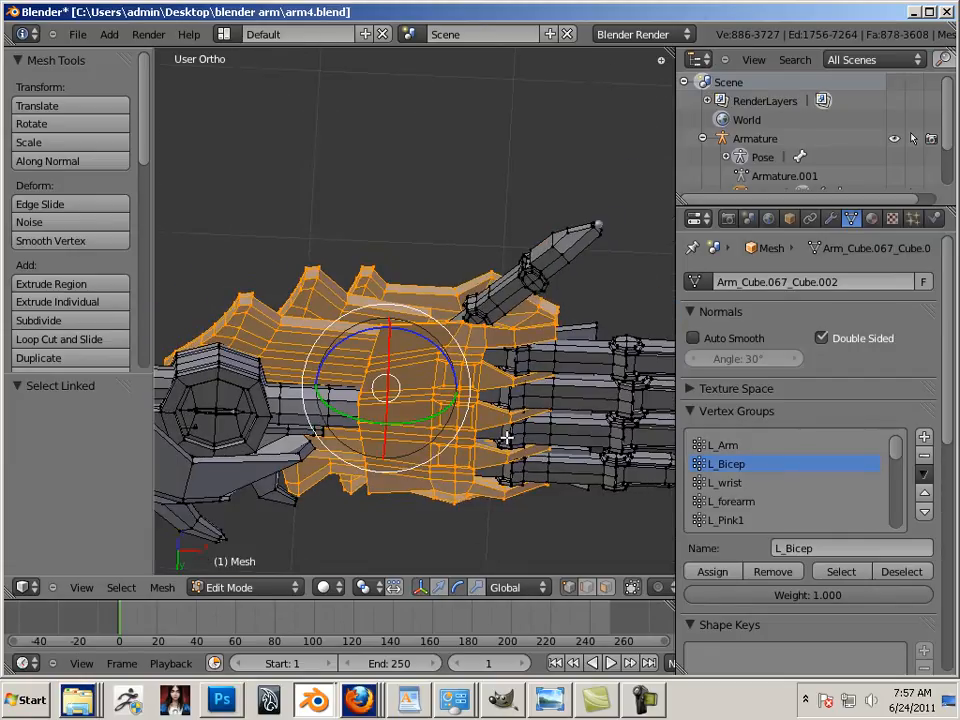
Assign the selected hand and forearm armour to the L_wrist vertex group
middle_drag(502, 427, 420, 525)
click(725, 483)
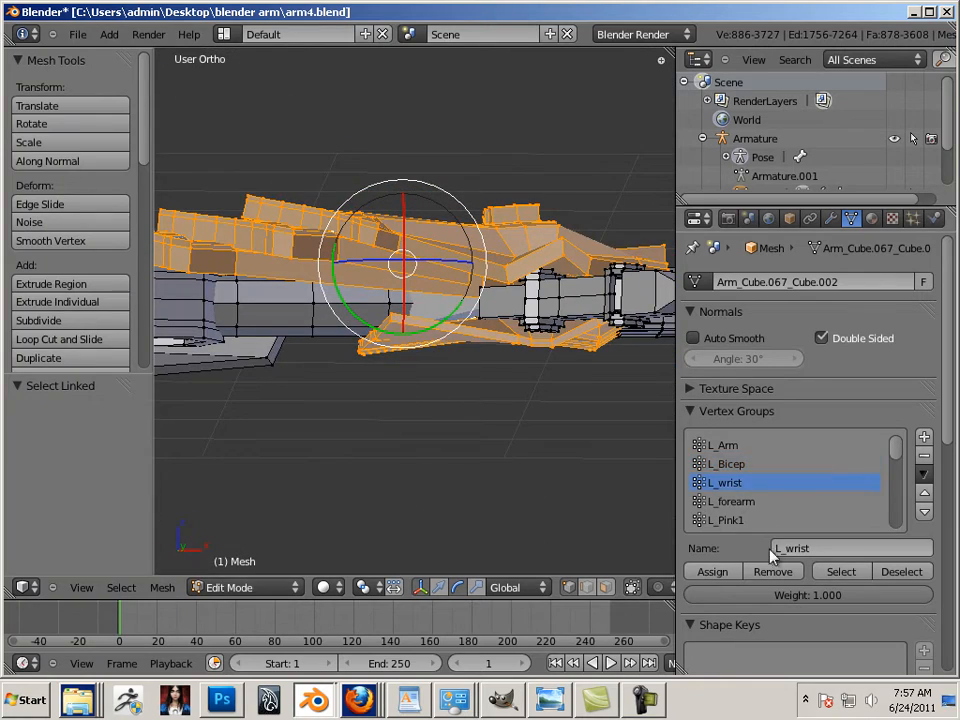
click(726, 574)
Set the viewport shading to Wireframe and switch to the top view, framing the finger bases of the hand
shift+middle_drag(518, 472, 403, 513)
middle_drag(402, 513, 472, 568)
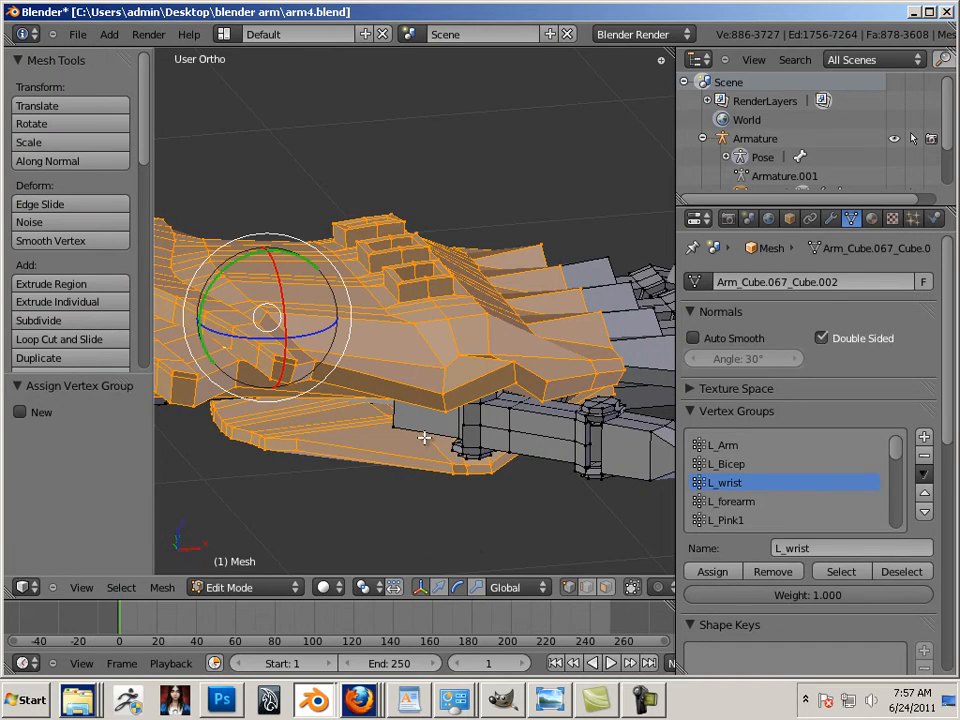
middle_drag(425, 437, 393, 567)
click(324, 587)
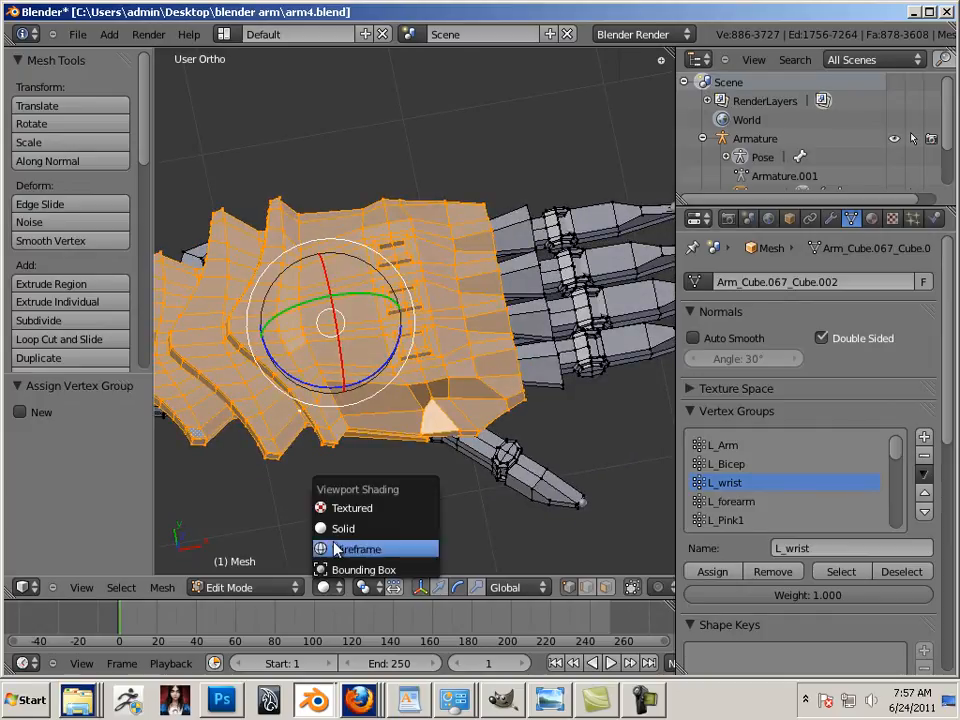
click(338, 549)
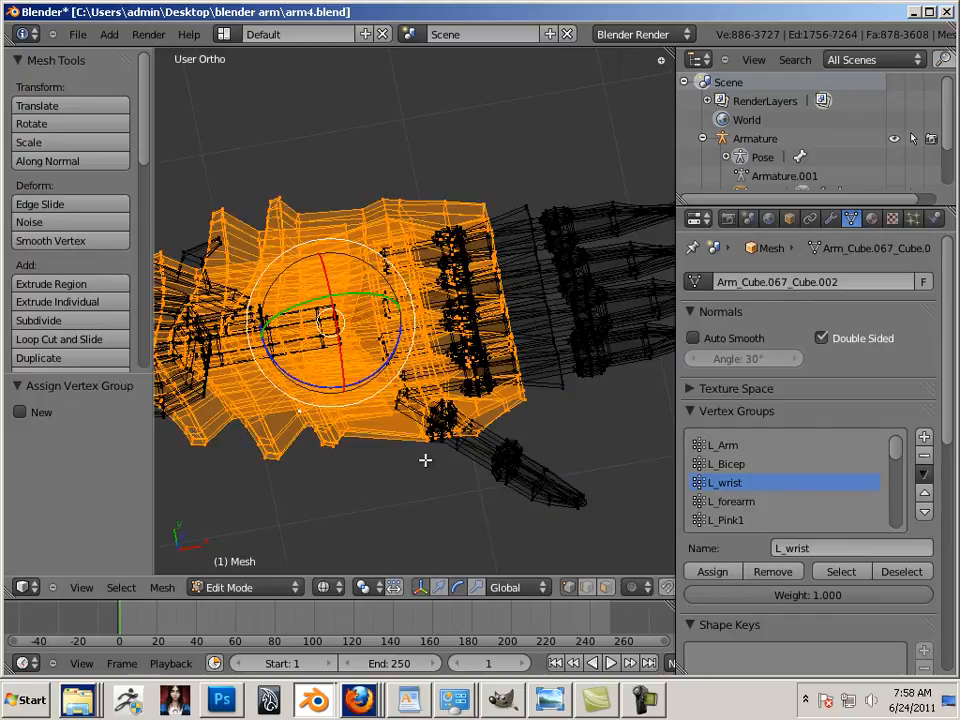
key(KP_7)
scroll(372, 432, up, 6)
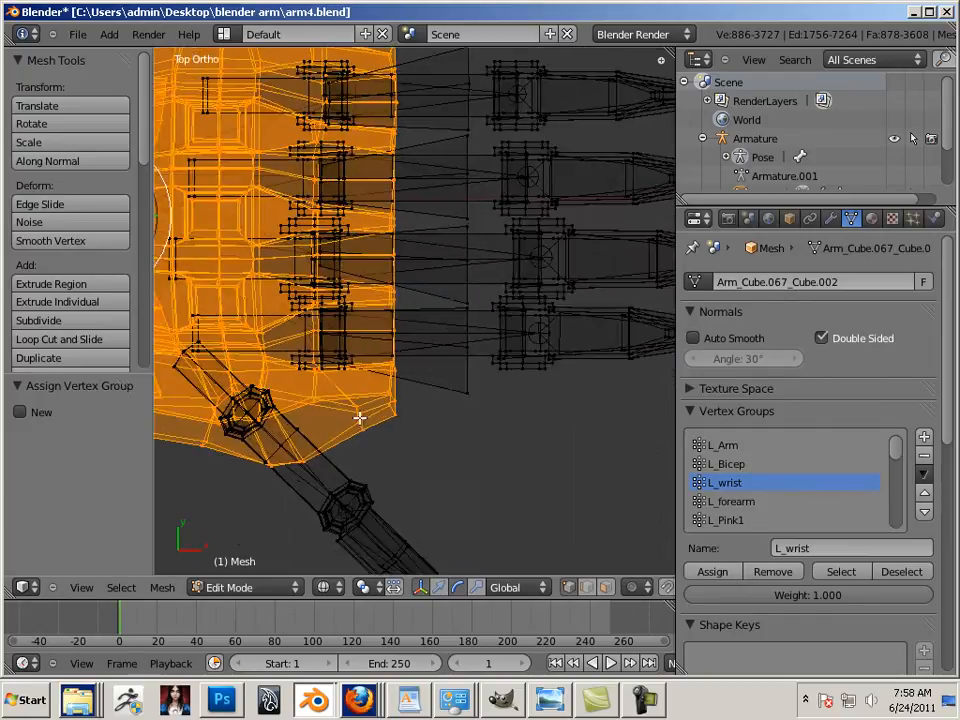
scroll(560, 460, up, 2)
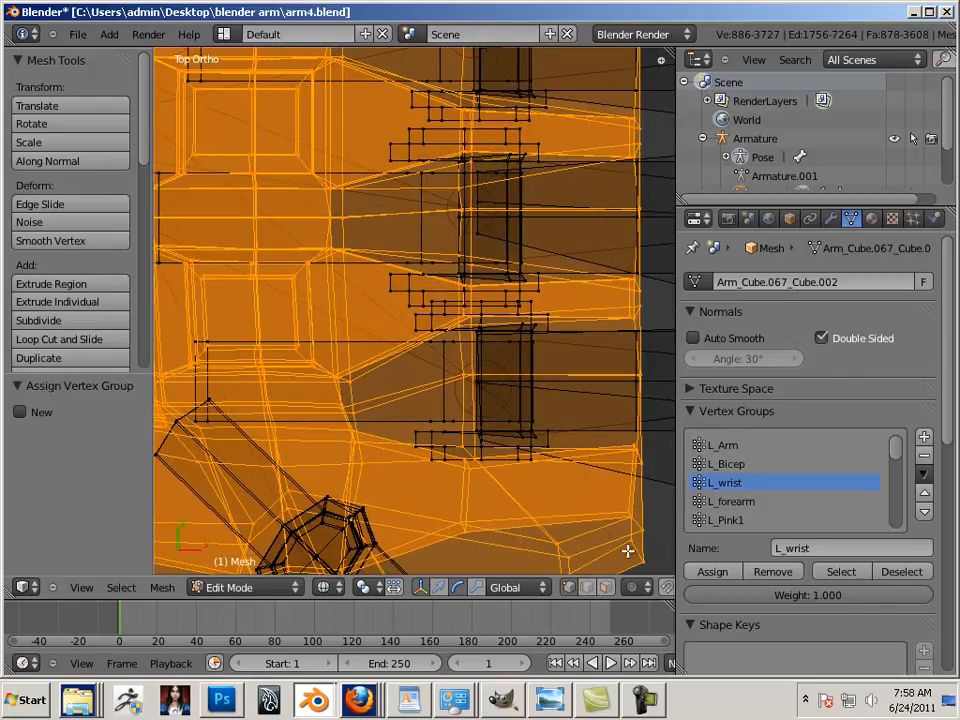
Select all linked geometry of the index finger's base segment and assign it to the L_index1 vertex group
right_click(651, 532)
right_click(428, 420)
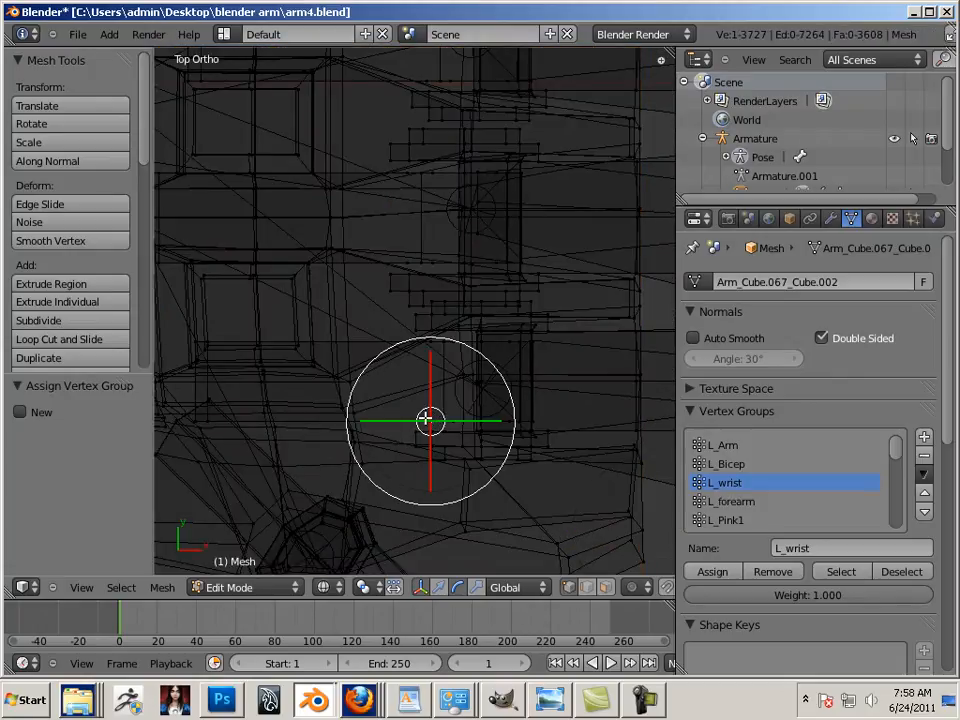
key(l)
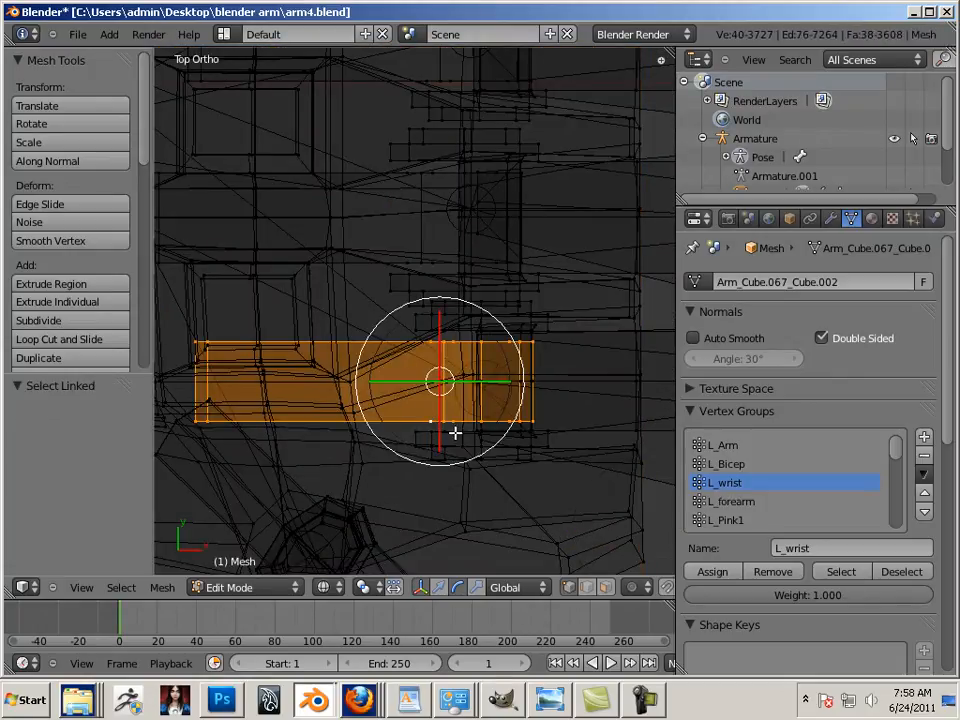
scroll(436, 425, down, 3)
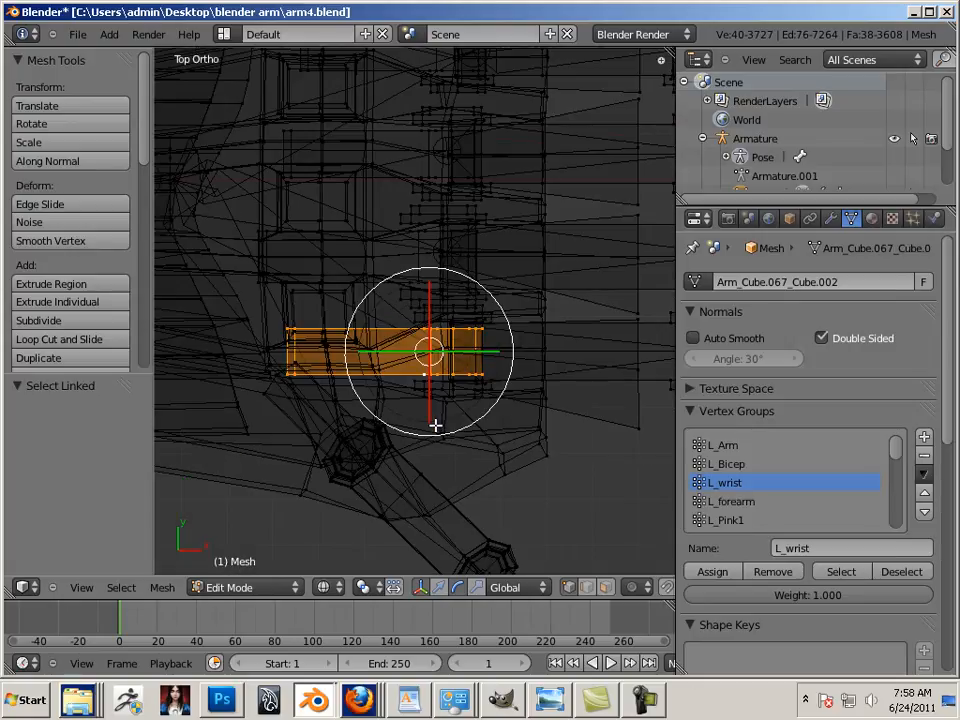
scroll(436, 425, down, 1)
scroll(538, 467, up, 3)
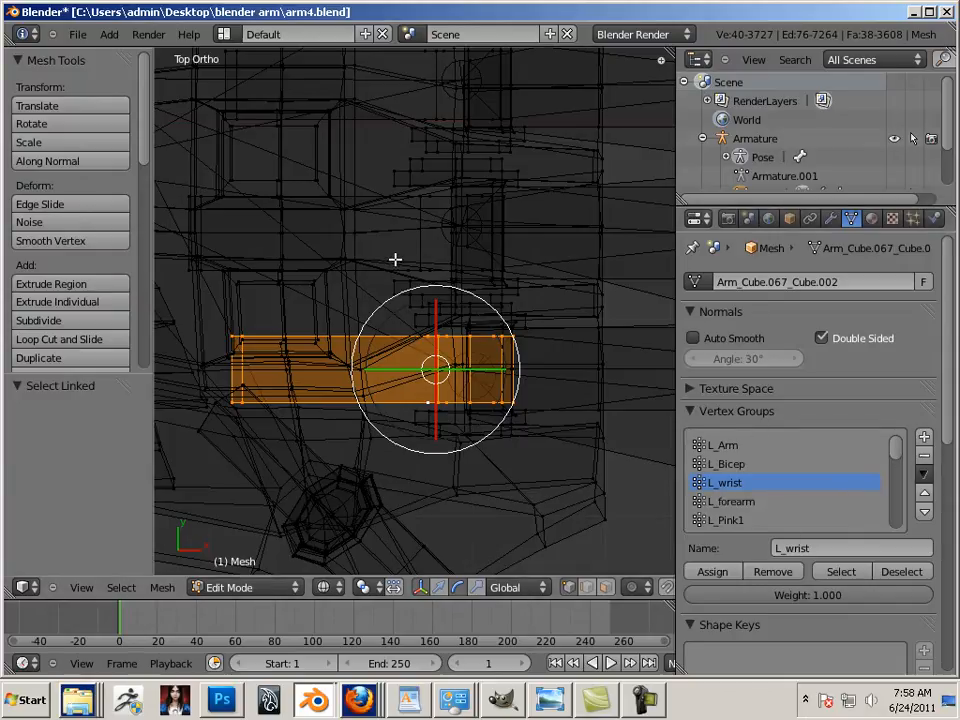
drag(893, 457, 896, 490)
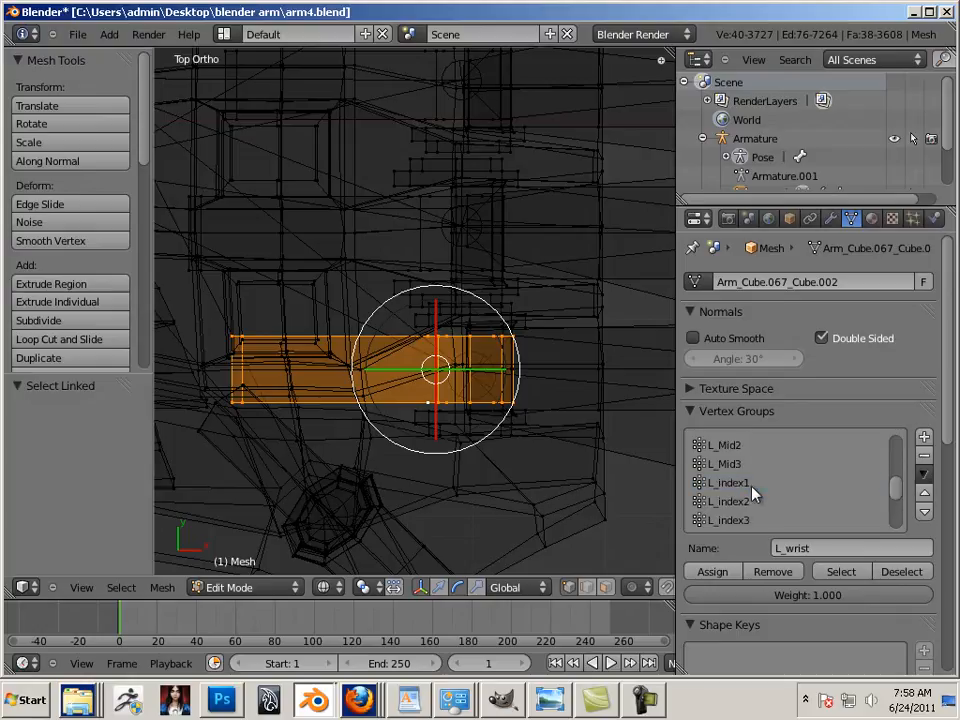
click(728, 573)
Select all linked geometry of the middle finger's base segment and assign it to the L_Mid1 vertex group
right_click(419, 250)
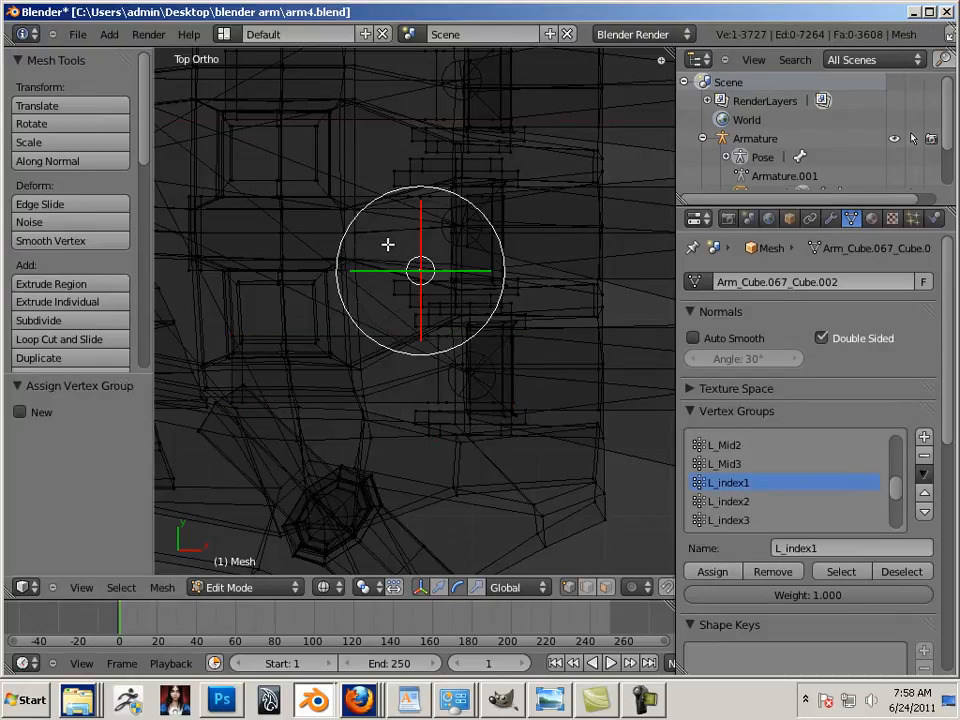
scroll(323, 254, up, 2)
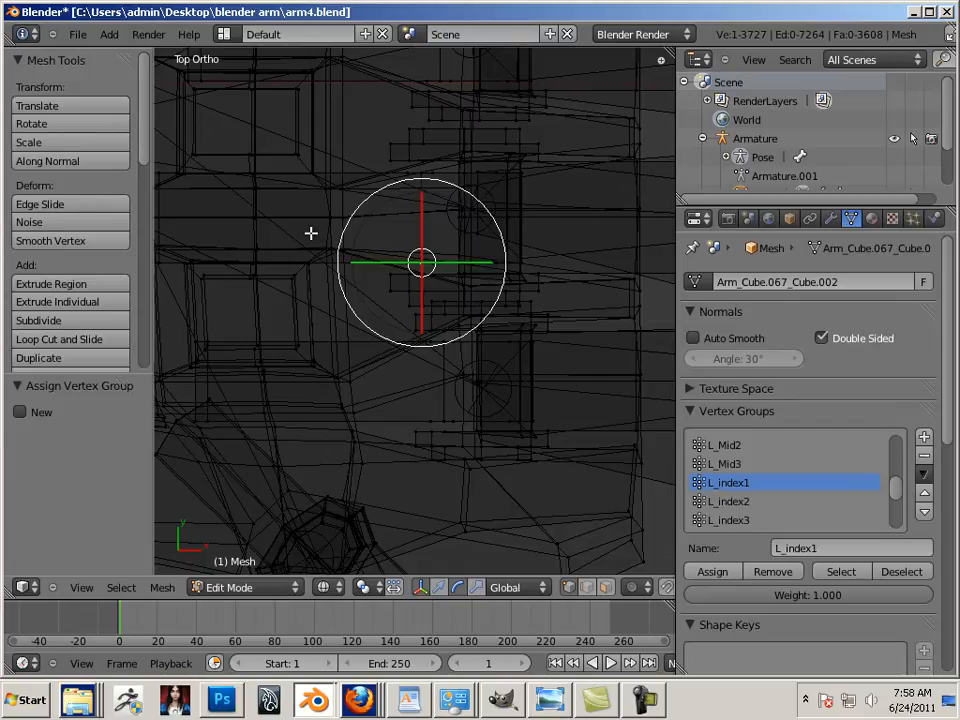
right_click(277, 237)
right_click(420, 210)
key(ctrl+l)
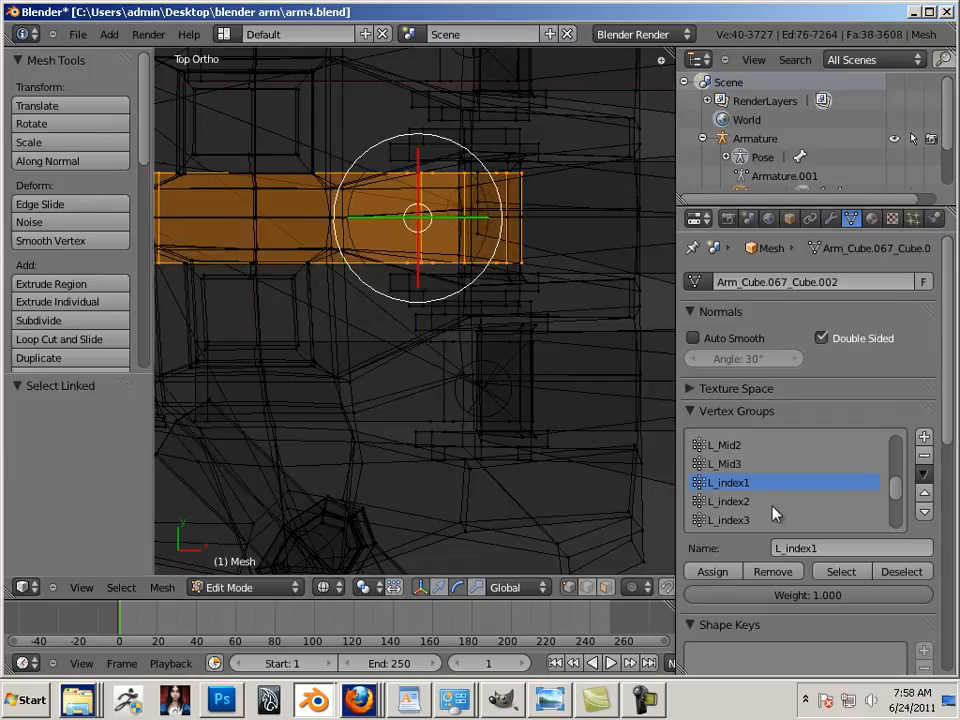
scroll(897, 488, up, 3)
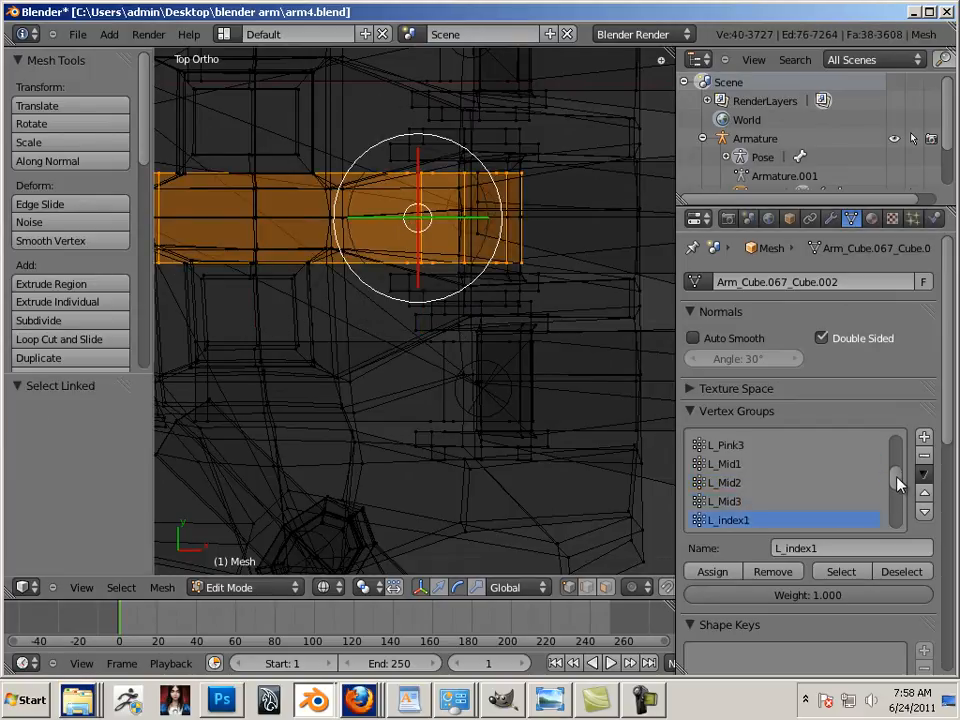
click(762, 465)
click(735, 572)
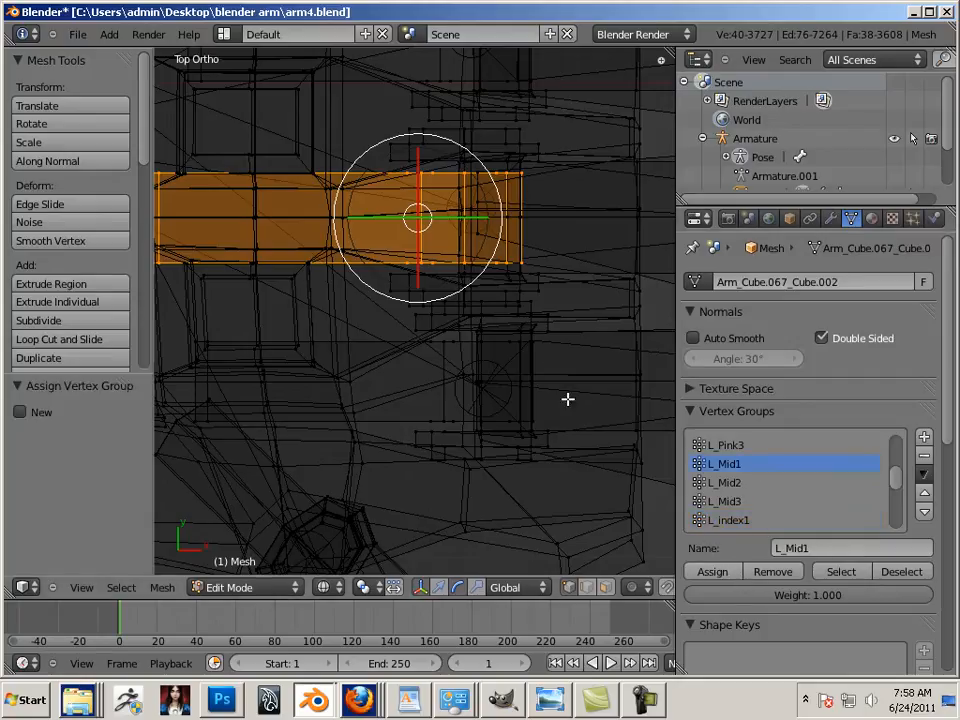
Select all linked geometry of the ring finger's base segment and assign it to the L_Ring1 vertex group
shift+middle_drag(470, 263, 460, 491)
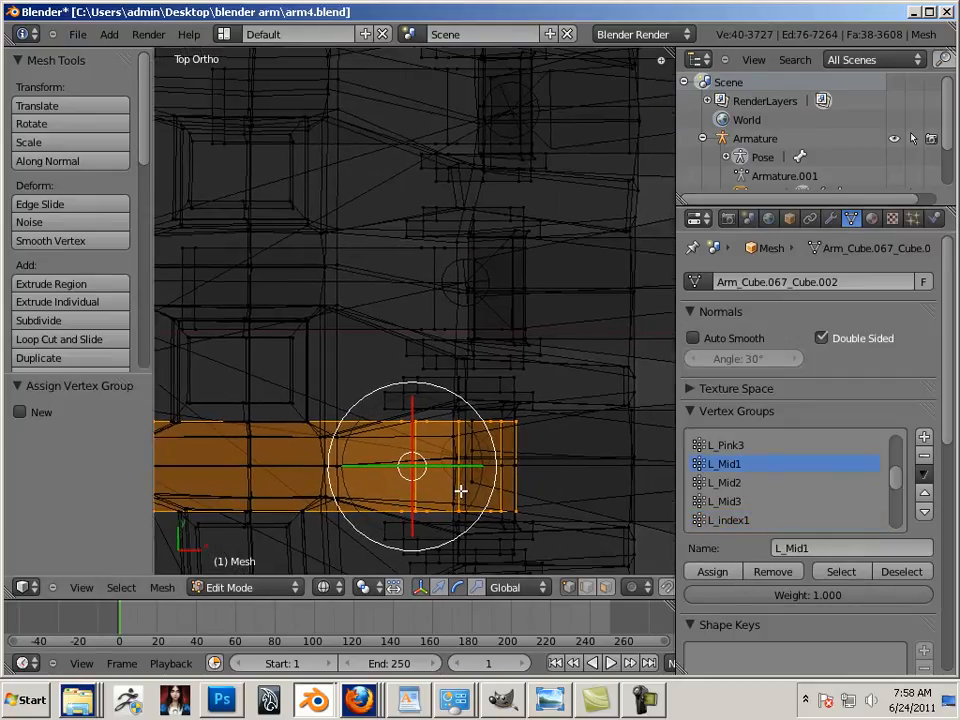
right_click(431, 320)
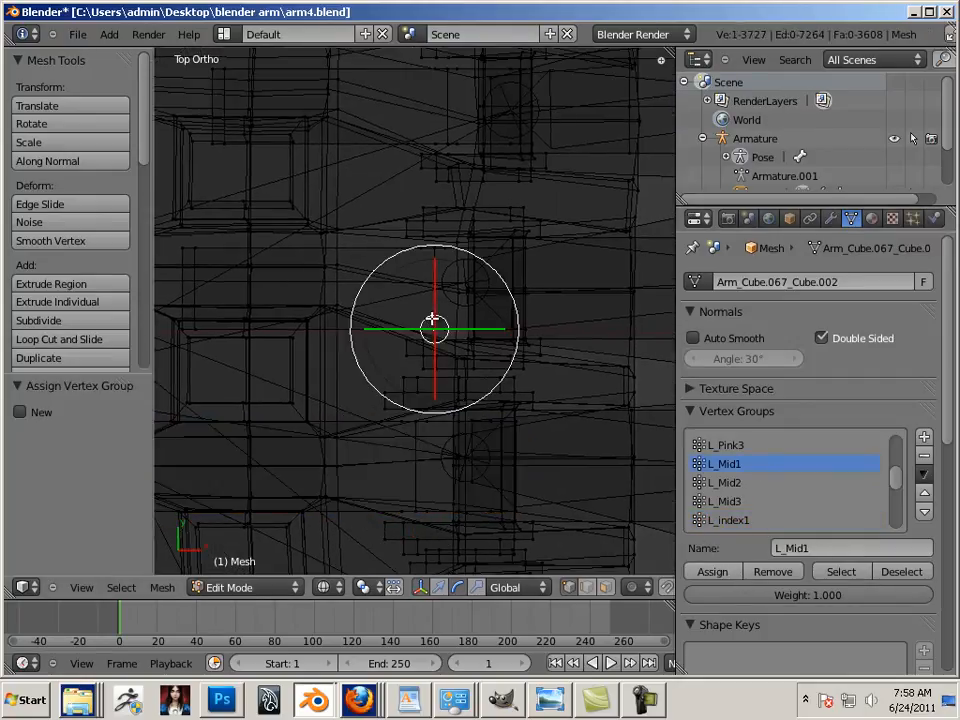
key(l)
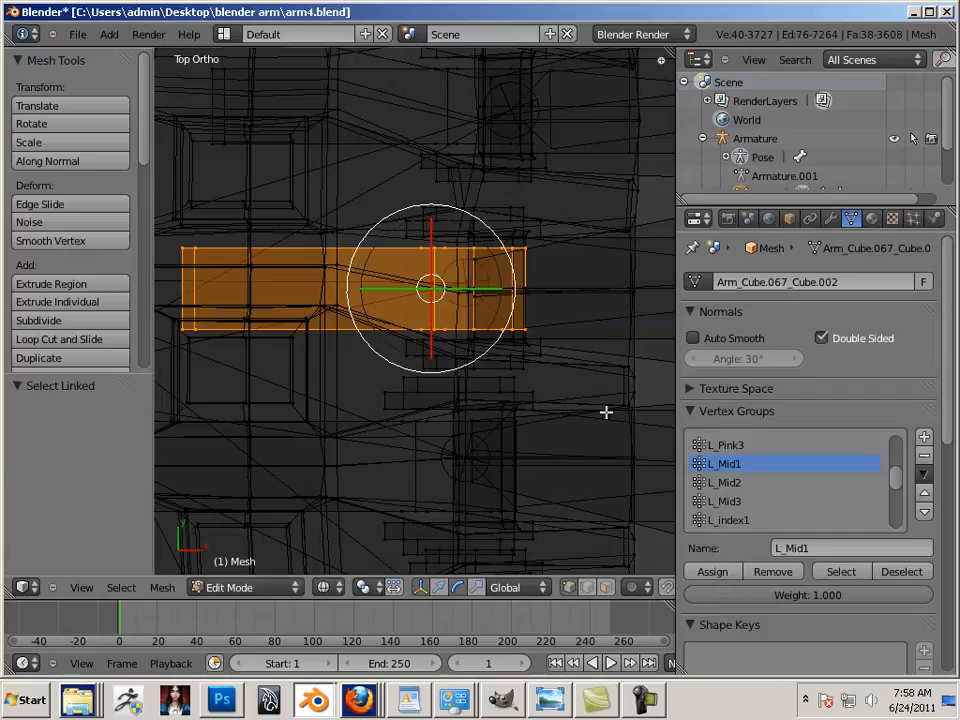
scroll(897, 488, down, 3)
drag(897, 488, 896, 514)
click(812, 489)
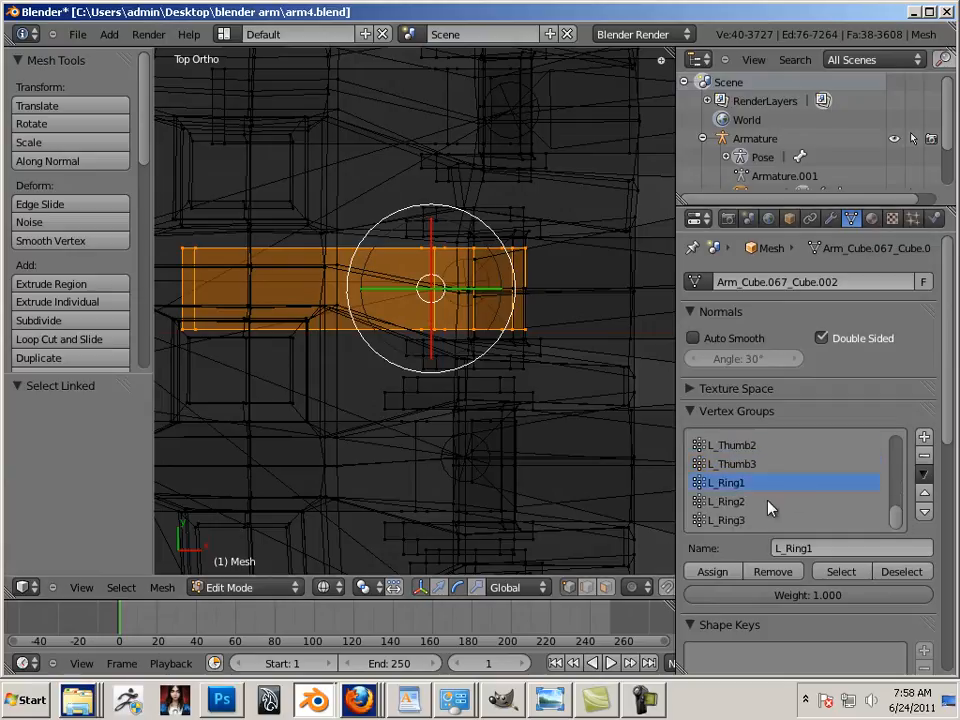
click(712, 571)
Select all linked geometry of the little finger's base segment and assign it to the L_Pink1 vertex group
shift+middle_drag(414, 242, 375, 449)
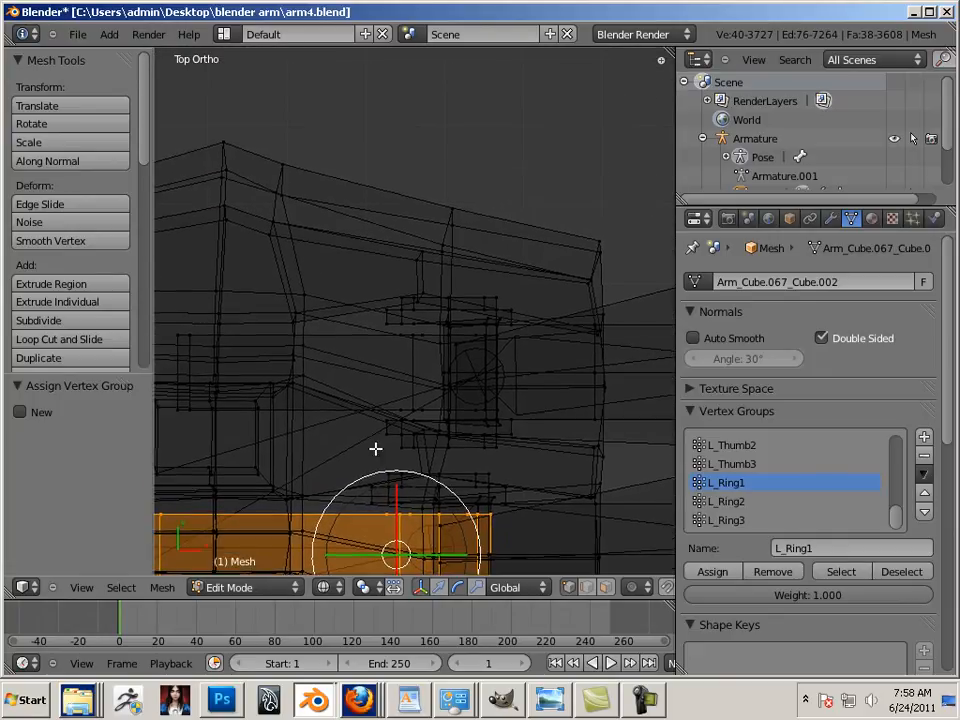
right_click(414, 366)
key(l)
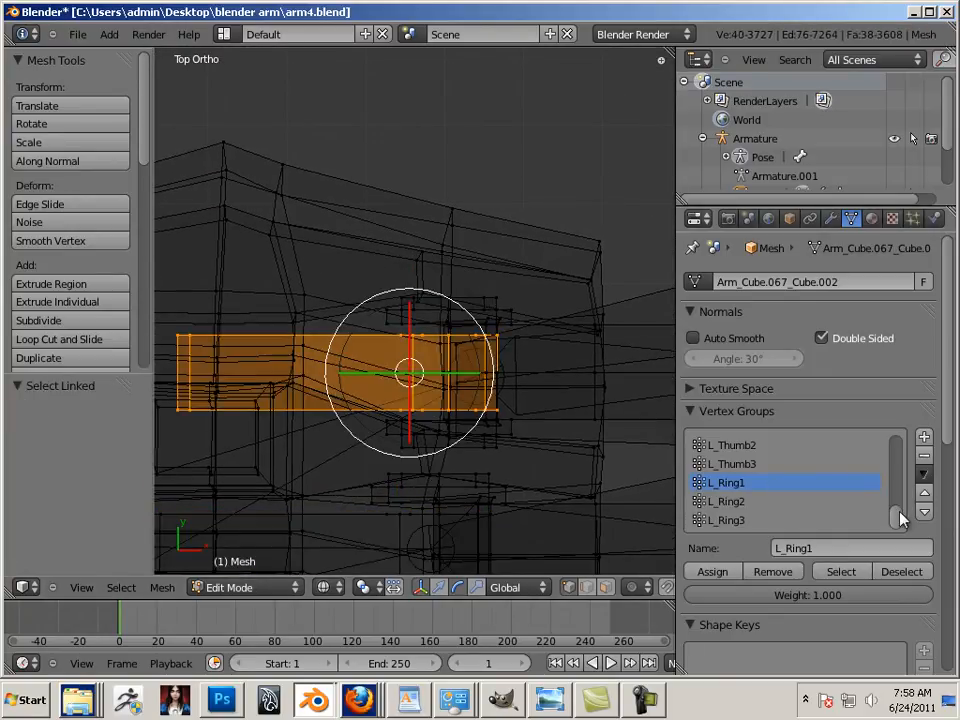
drag(898, 514, 897, 470)
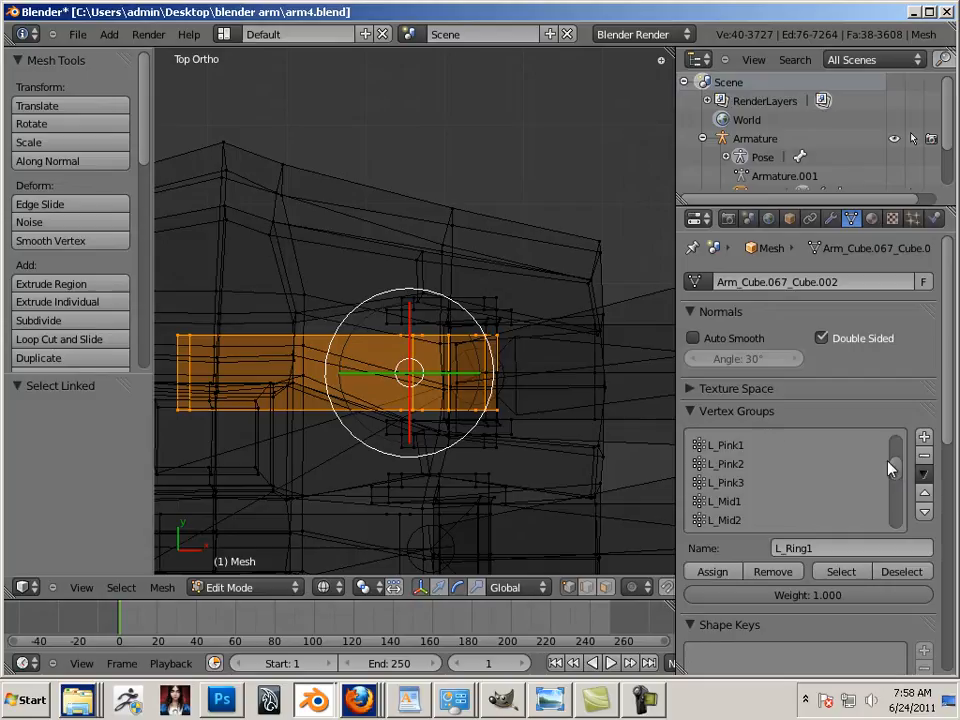
click(701, 444)
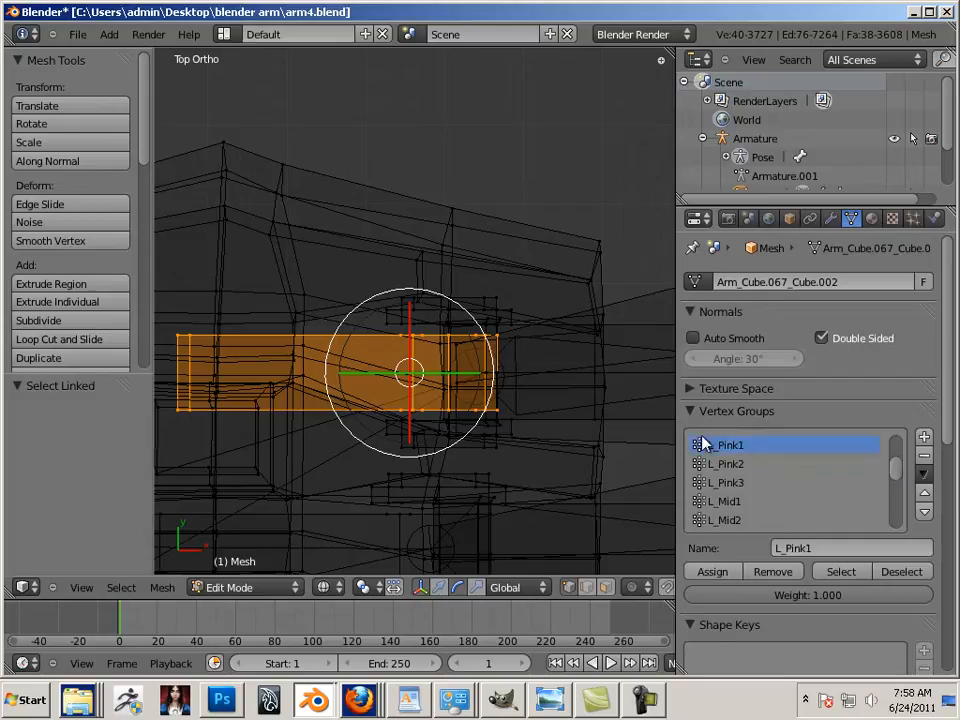
click(735, 571)
Select all linked geometry of the thumb's base segment and assign it to the L_Pink3 vertex group
shift+middle_drag(279, 388, 369, 182)
scroll(288, 378, down, 4)
shift+middle_drag(306, 412, 347, 204)
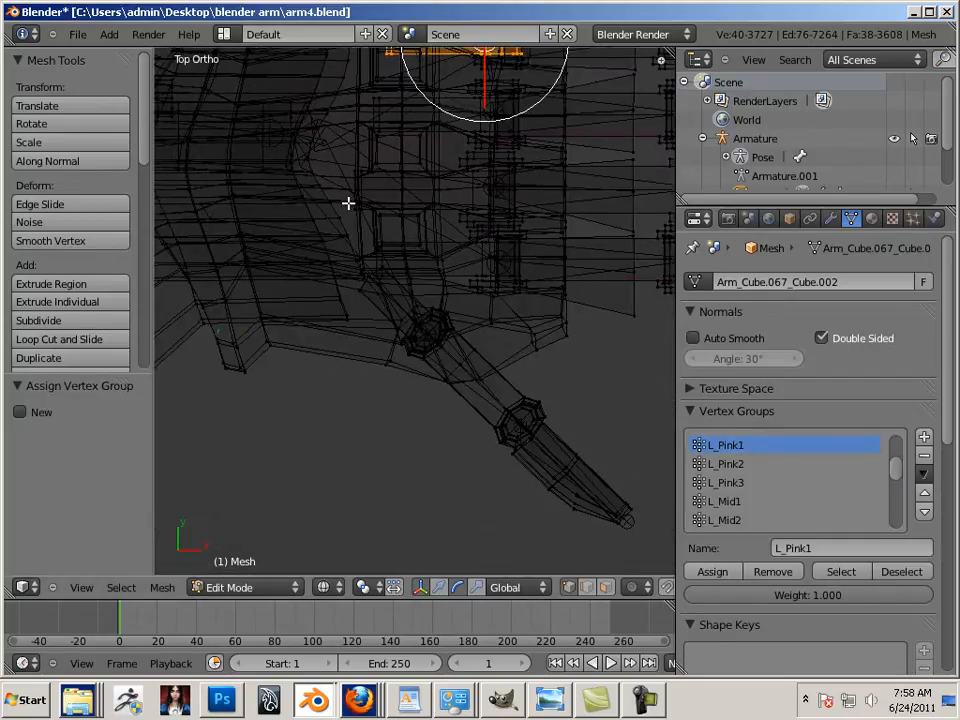
scroll(360, 220, up, 2)
shift+middle_drag(493, 396, 450, 369)
scroll(448, 367, up, 4)
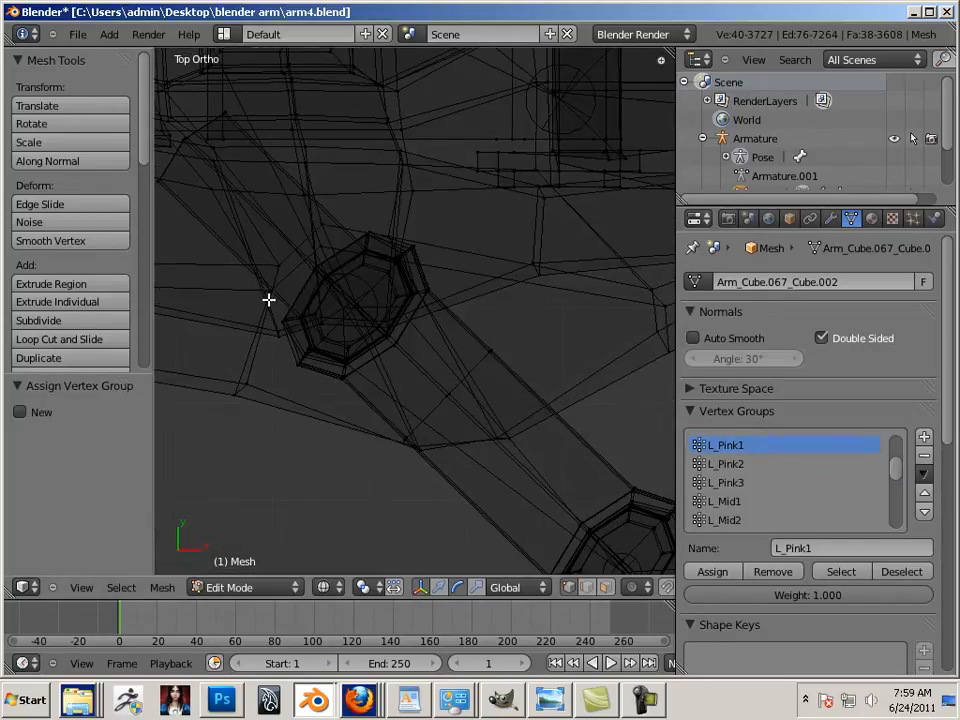
right_click(208, 232)
shift+middle_drag(256, 269, 433, 375)
click(316, 319)
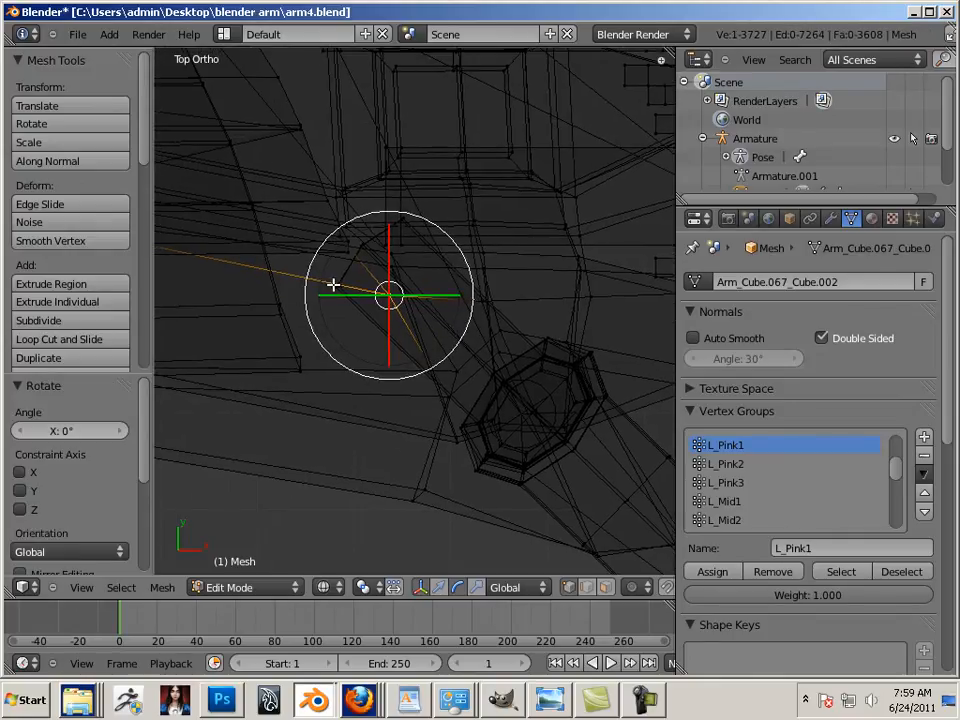
right_click(334, 287)
key(ctrl+l)
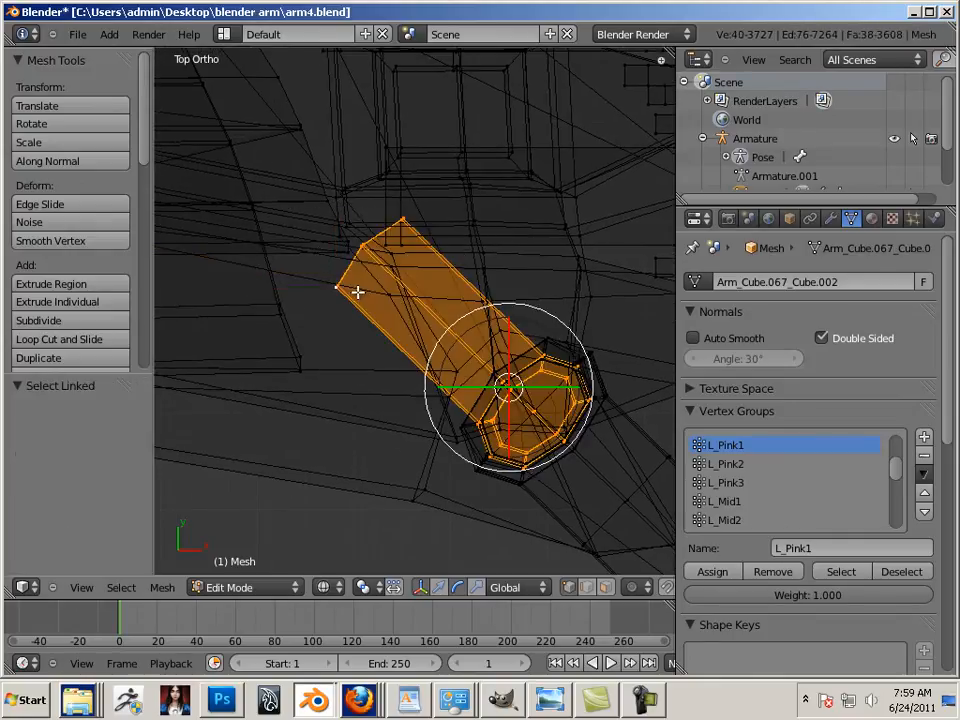
scroll(800, 483, down, 7)
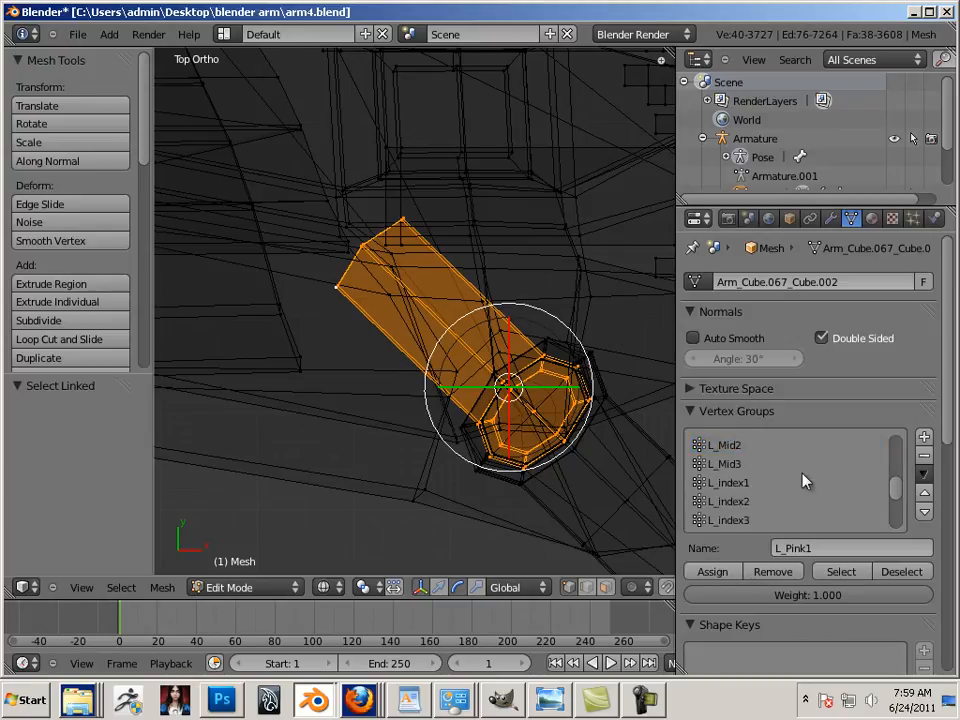
click(726, 572)
Leave Edit Mode, select the little finger's second bone and look up its name in the bone properties
scroll(459, 315, down, 5)
shift+middle_drag(422, 374, 379, 434)
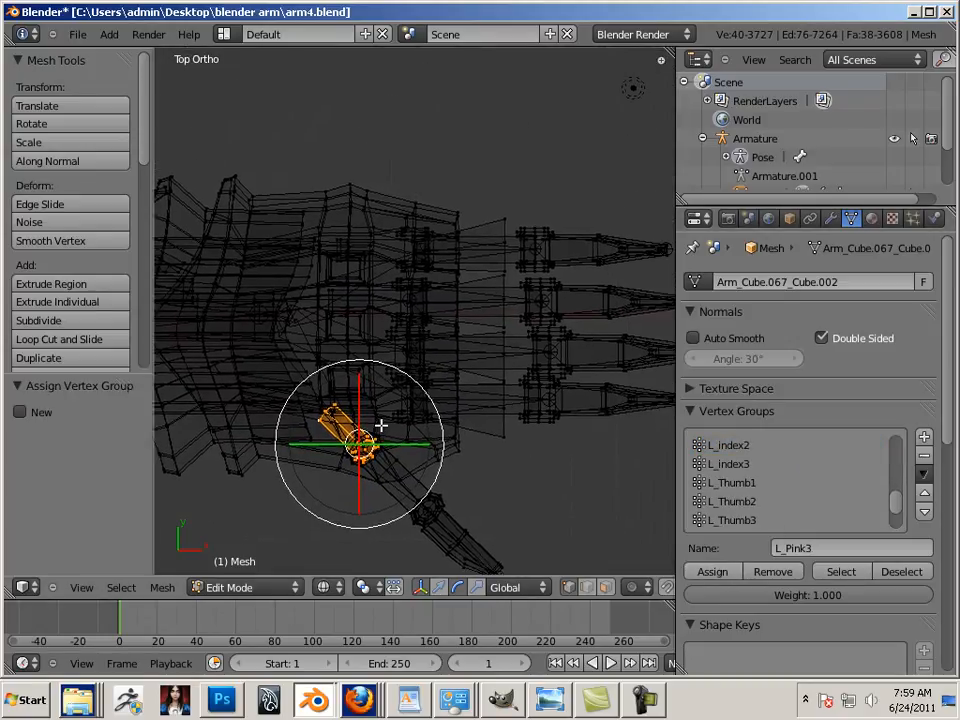
scroll(420, 411, up, 5)
shift+middle_drag(502, 245, 458, 392)
key(r)
key(r)
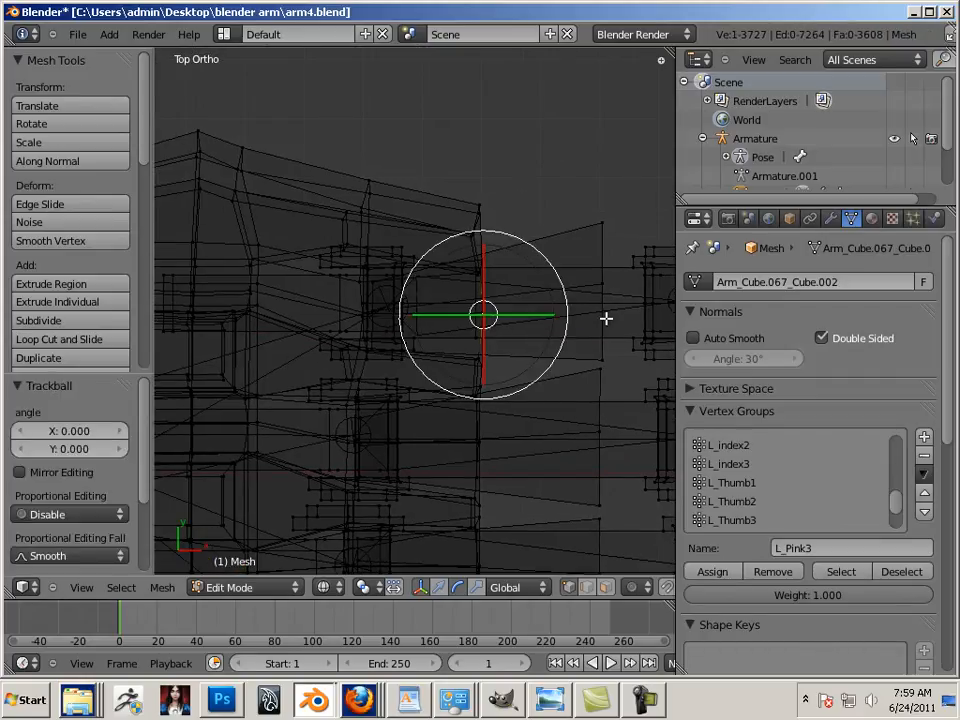
key(Tab)
right_click(575, 313)
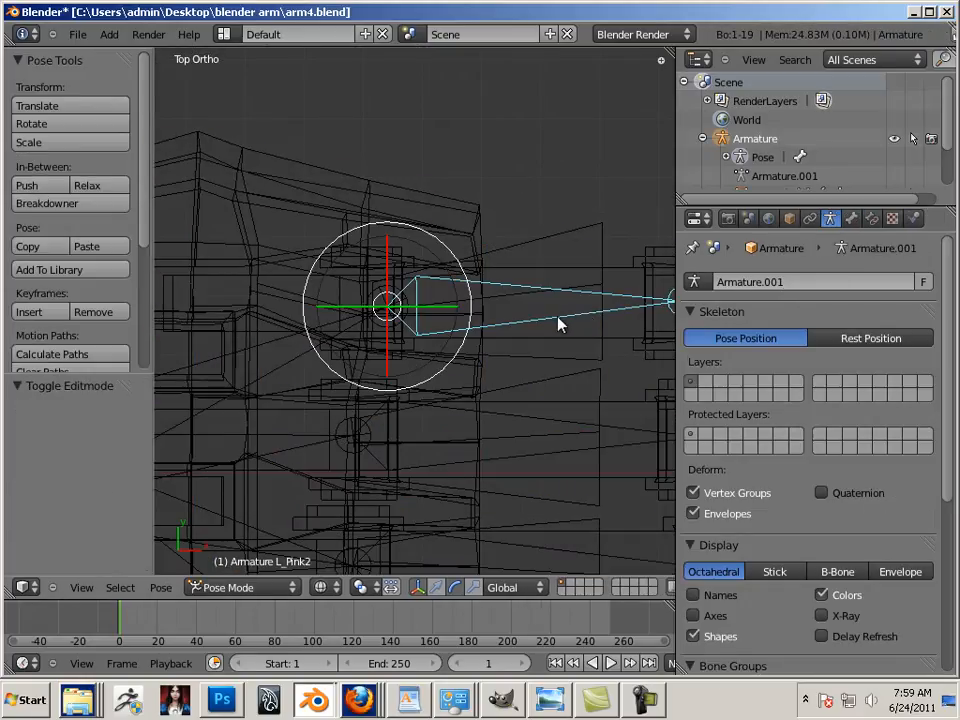
click(851, 218)
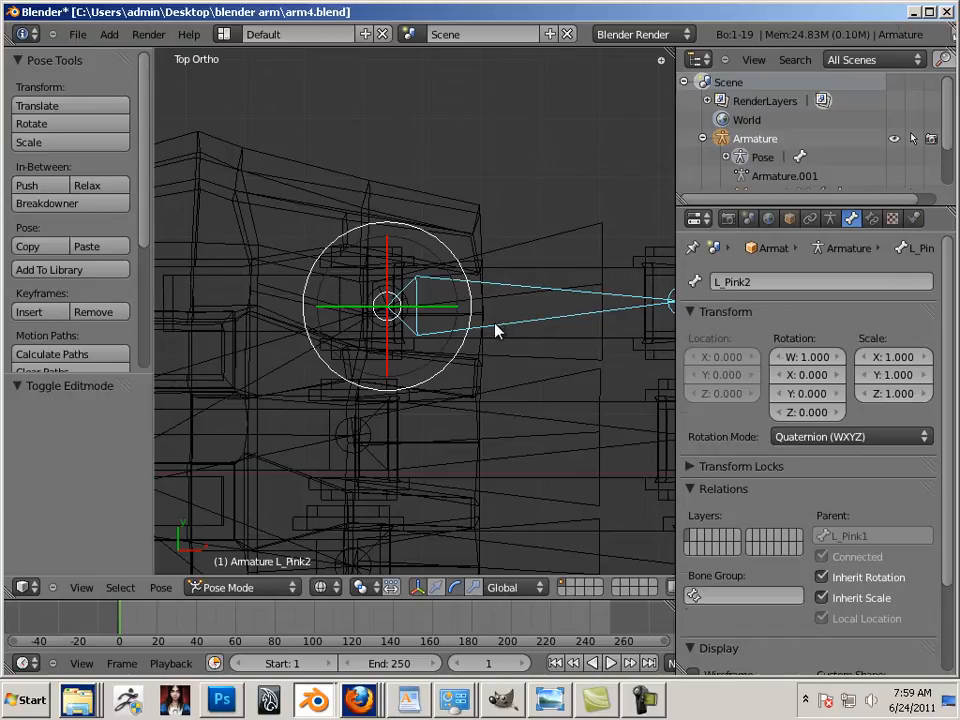
Switch the armature to Object Mode, select the arm mesh and enter Edit Mode on it at the little finger
key(Tab)
key(Tab)
click(240, 587)
click(230, 570)
right_click(525, 246)
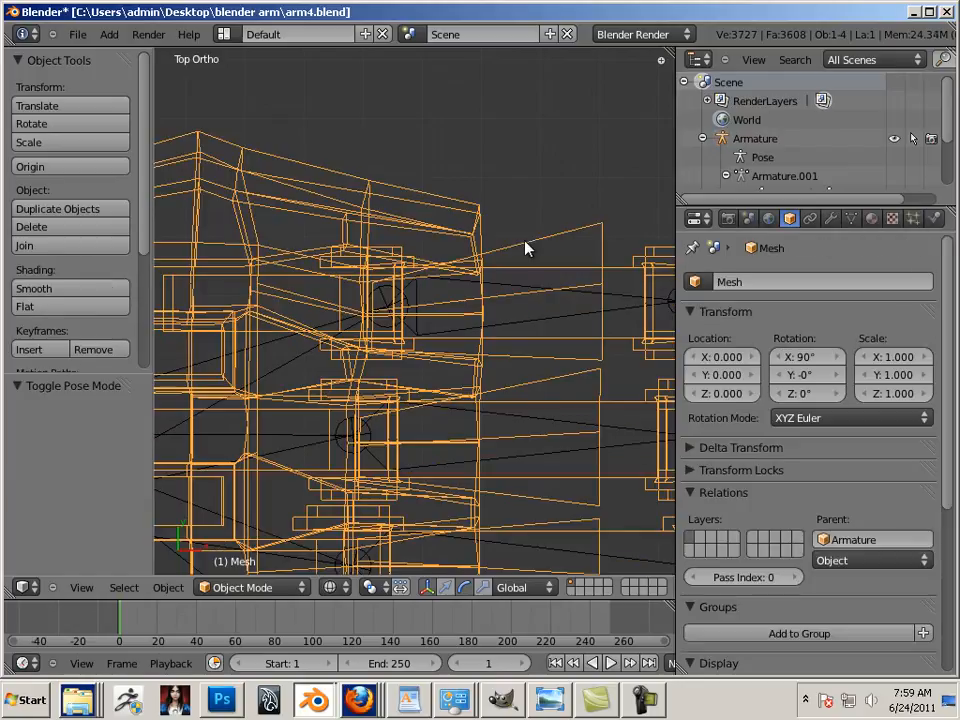
key(Tab)
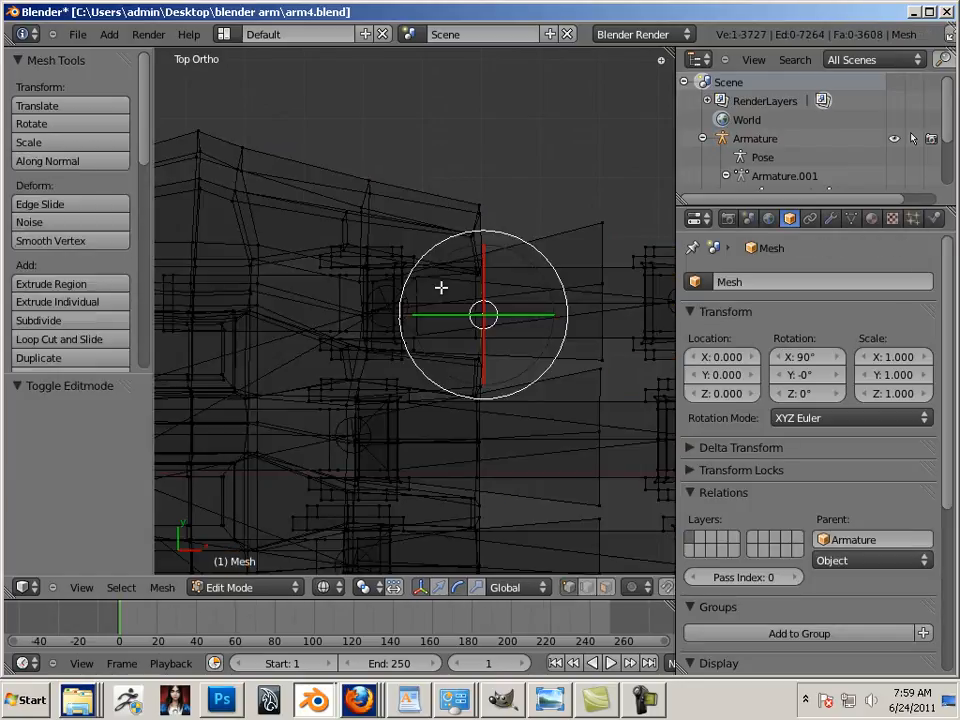
shift+middle_drag(510, 220, 354, 231)
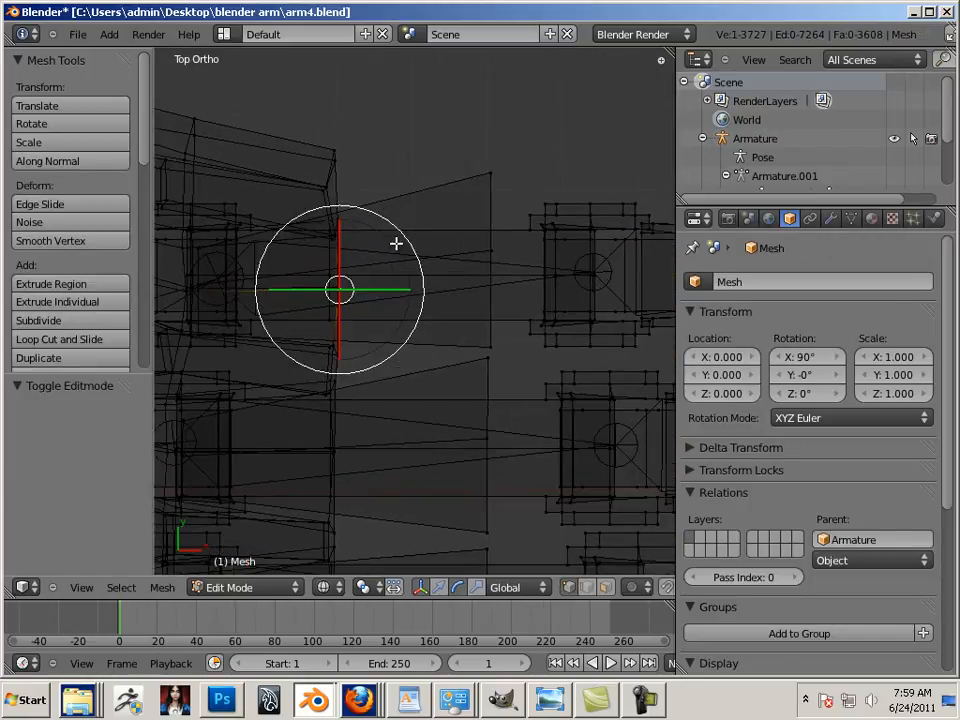
In edge selection mode, select all linked geometry of the little finger's middle segment and assign it to the L_Pink2 vertex group
shift+middle_drag(392, 339, 452, 396)
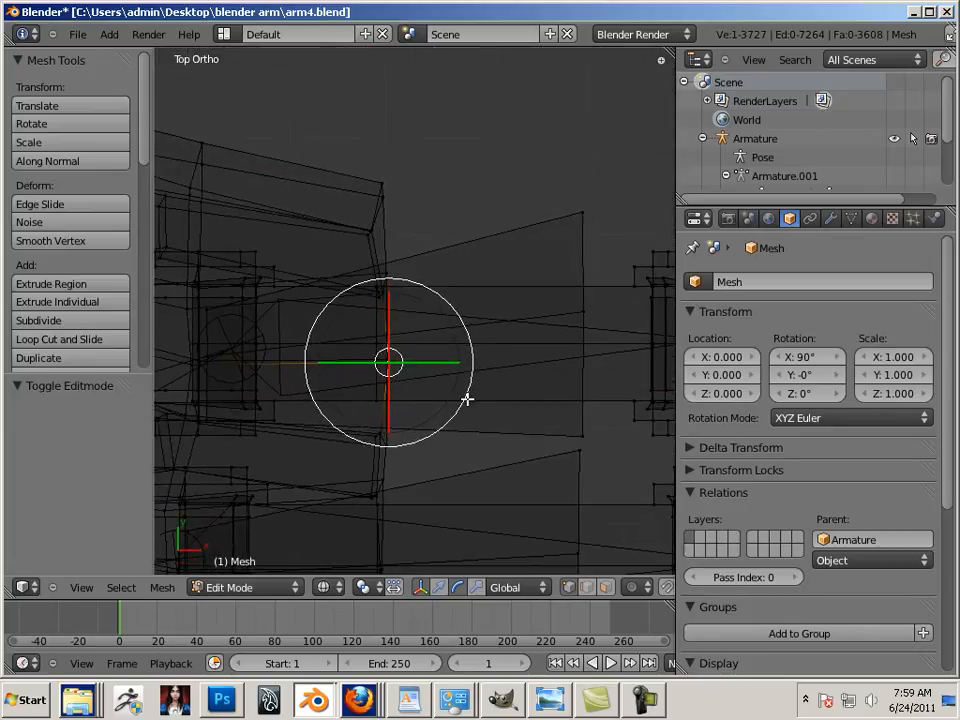
right_click(611, 293)
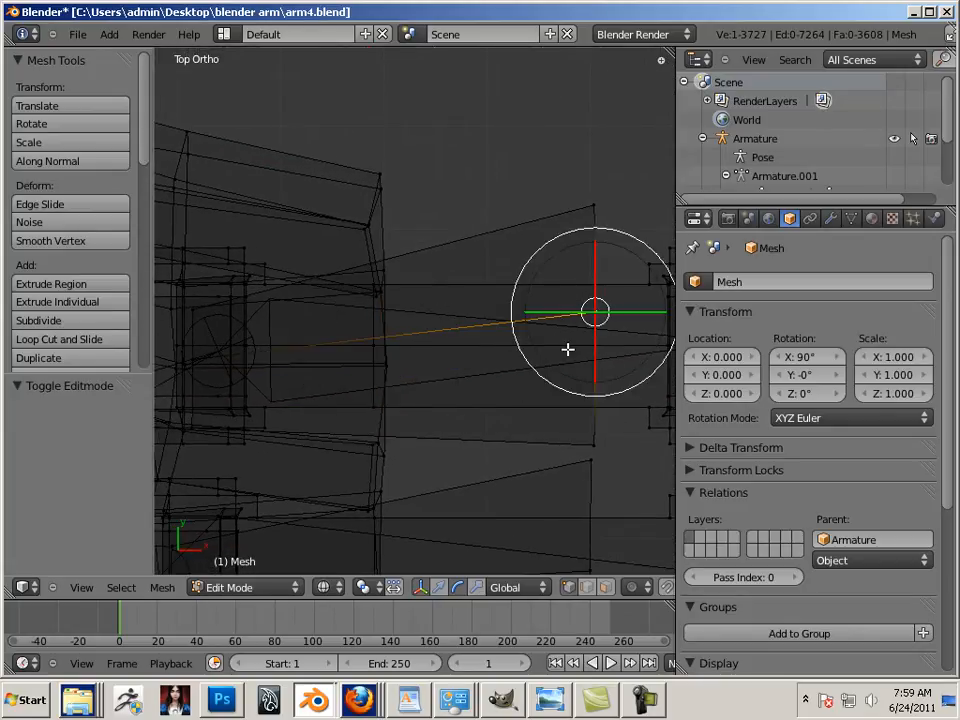
shift+middle_drag(550, 344, 495, 300)
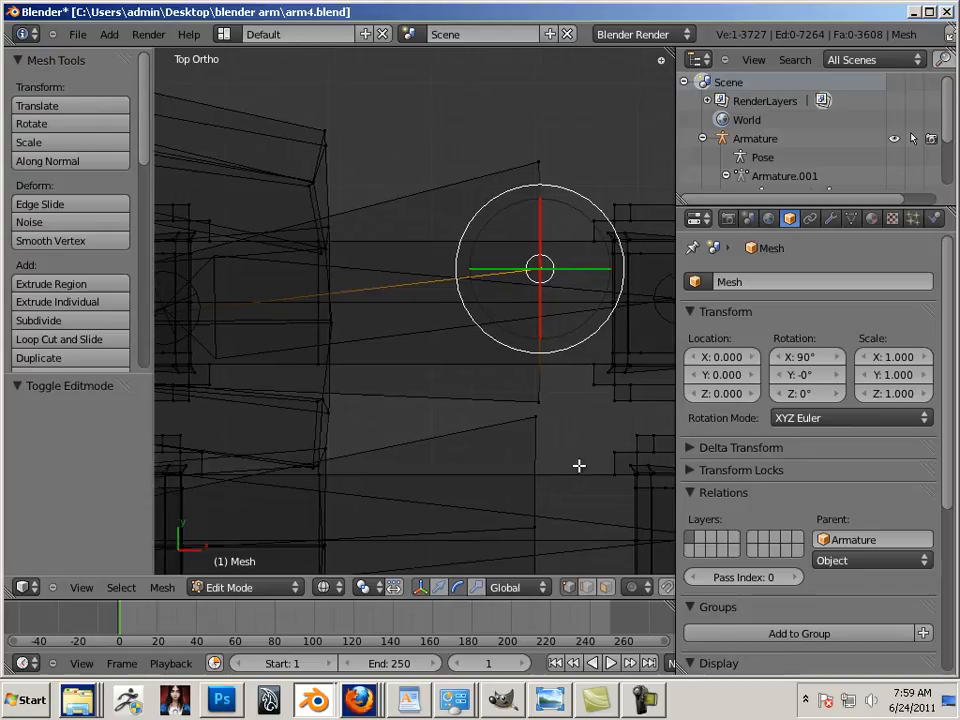
click(587, 587)
right_click(564, 360)
right_click(568, 362)
right_click(565, 364)
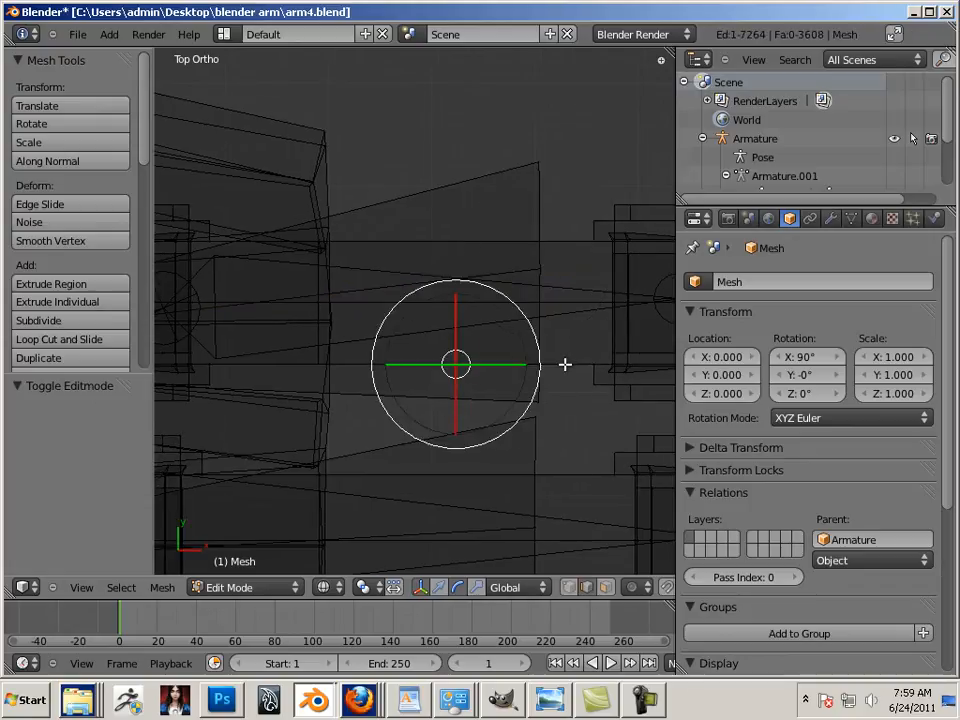
right_click(570, 349)
right_click(569, 374)
alt+right_click(568, 386)
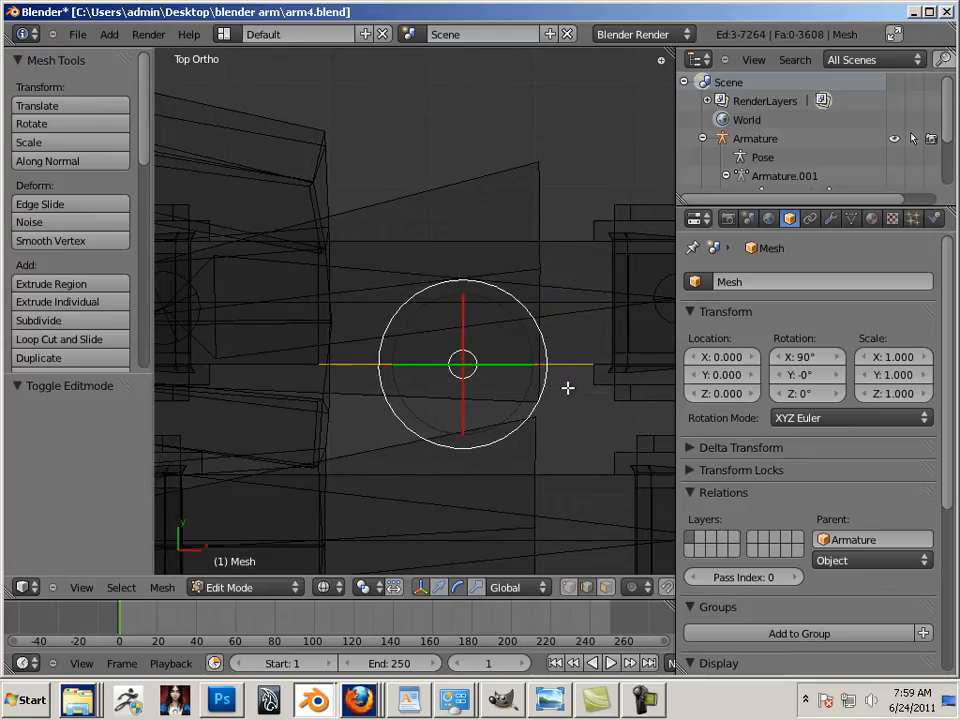
key(ctrl+l)
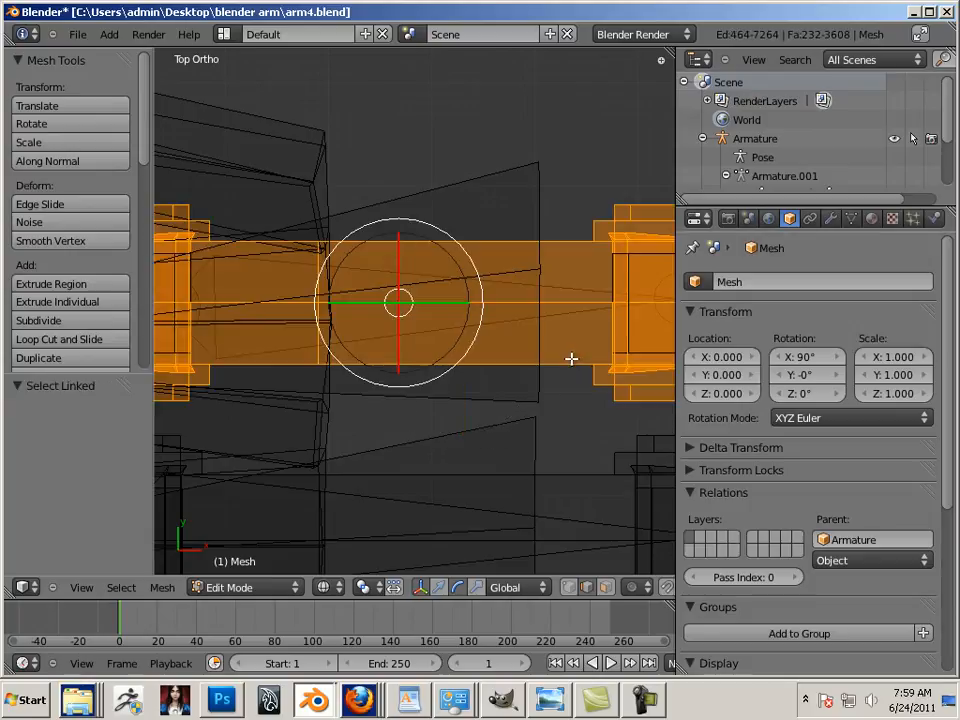
scroll(571, 358, down, 4)
scroll(563, 362, up, 2)
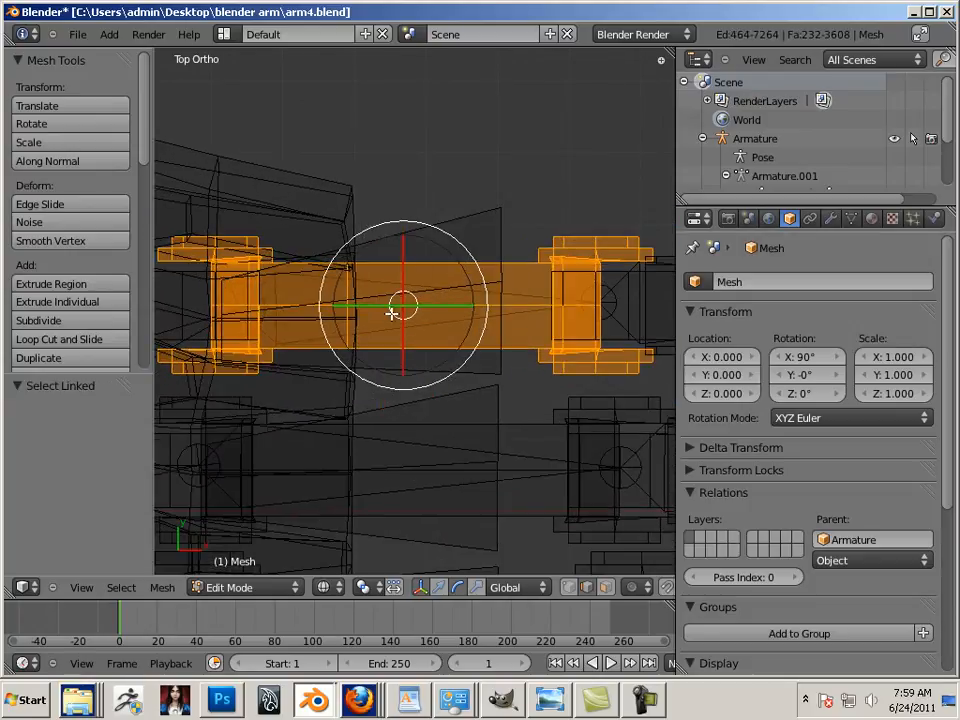
click(851, 219)
scroll(831, 489, down, 2)
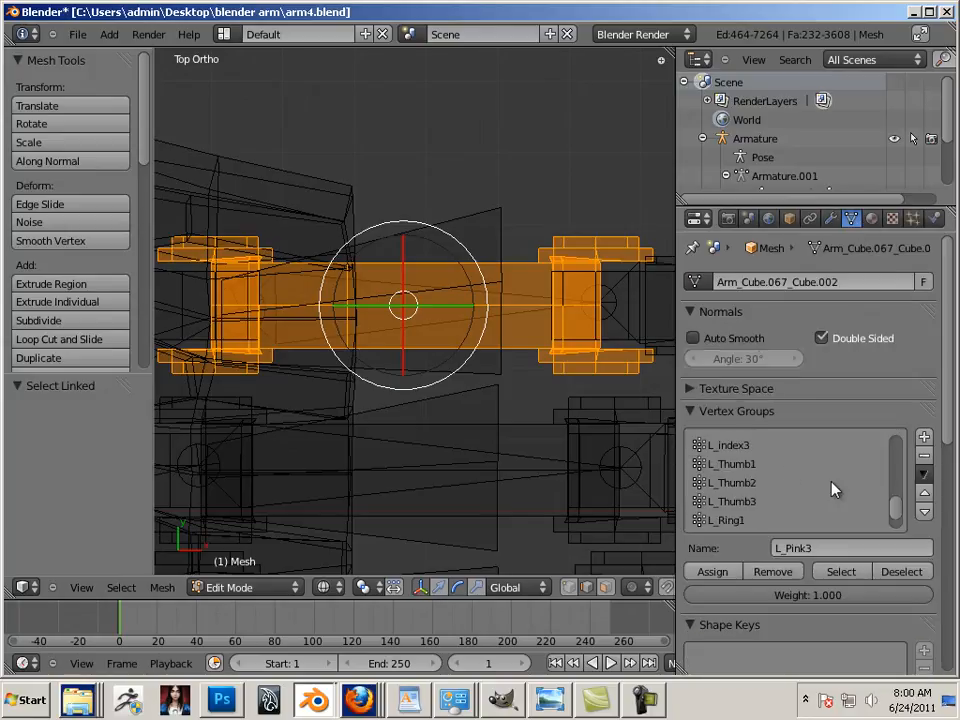
scroll(831, 489, up, 4)
scroll(831, 489, up, 6)
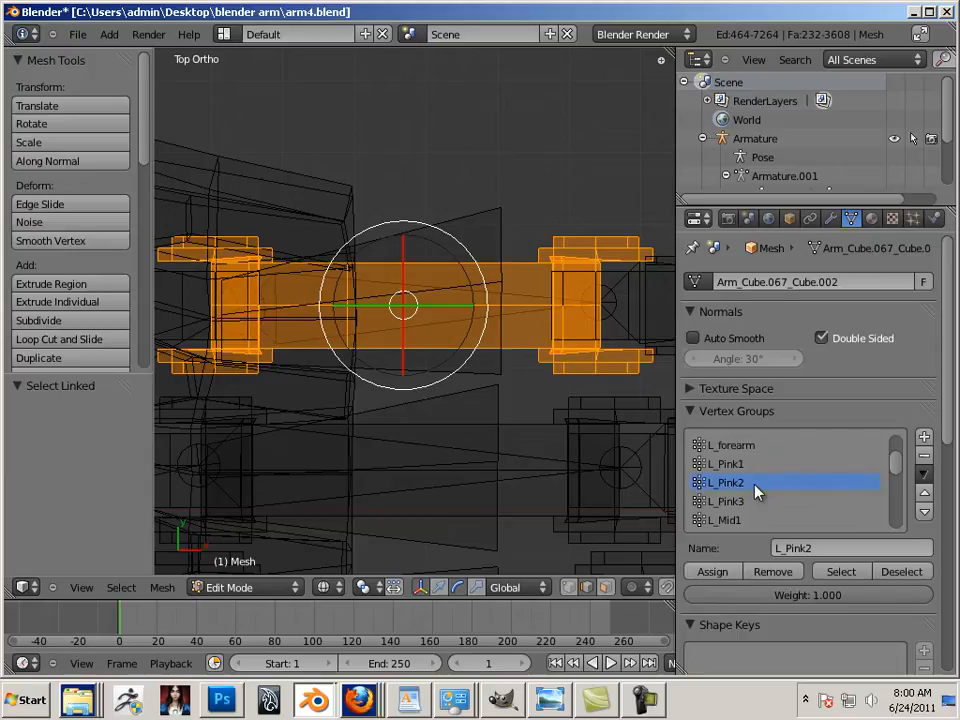
click(718, 571)
Select all linked geometry of the ring finger's middle segment and assign it to the L_Ring2 vertex group
right_click(529, 430)
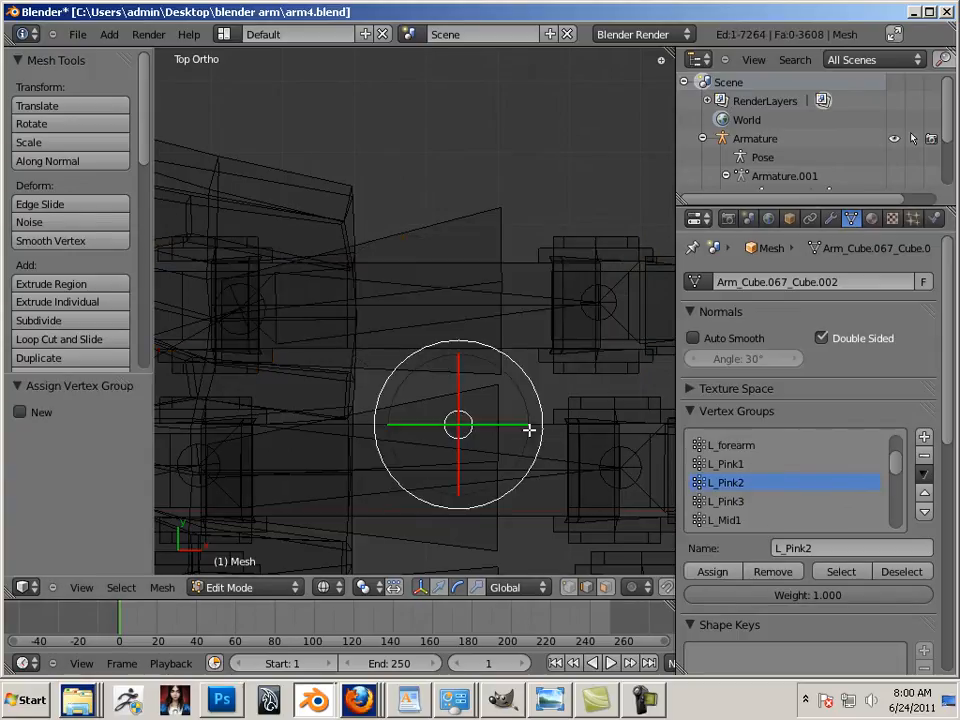
right_click(546, 520)
key(l)
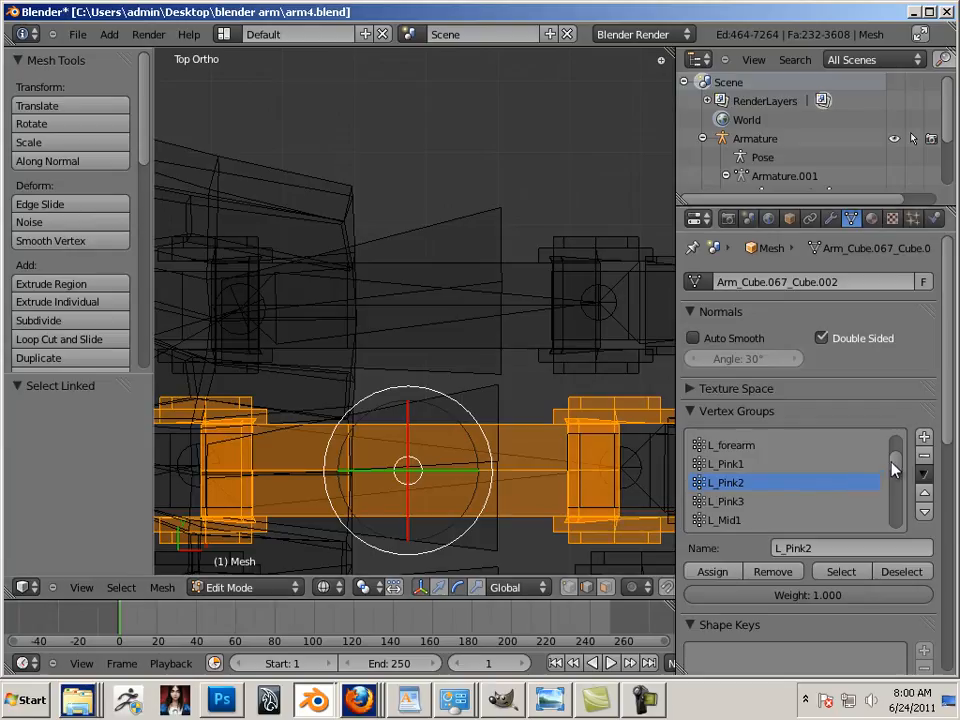
drag(893, 470, 898, 527)
click(759, 503)
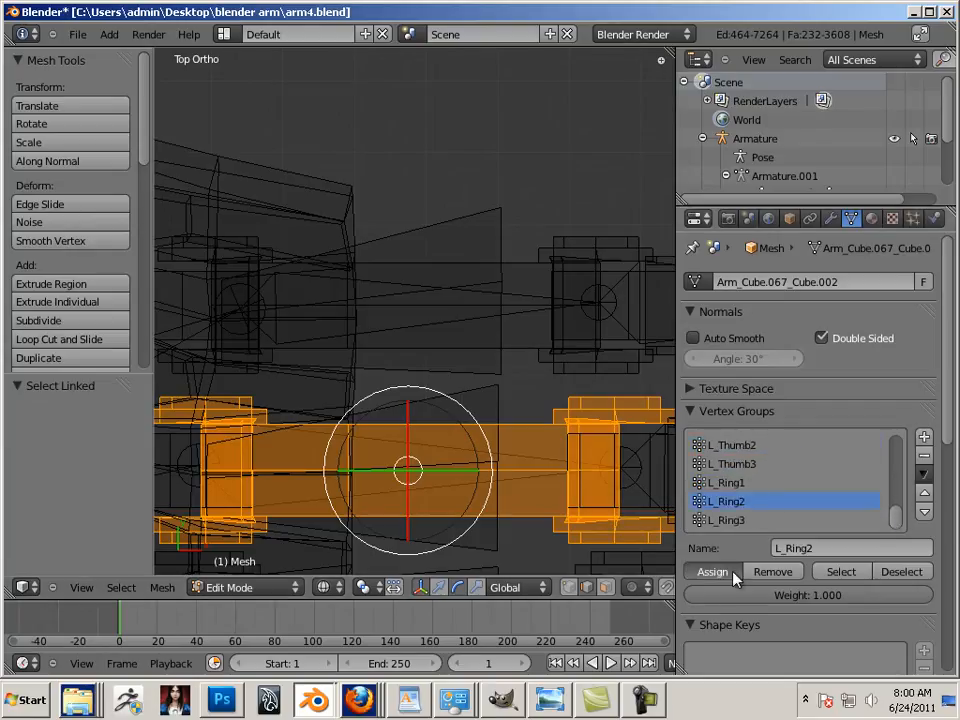
click(728, 572)
Select all linked geometry of the middle finger's middle segment and assign it to the L_Mid2 vertex group
shift+middle_drag(540, 507, 499, 214)
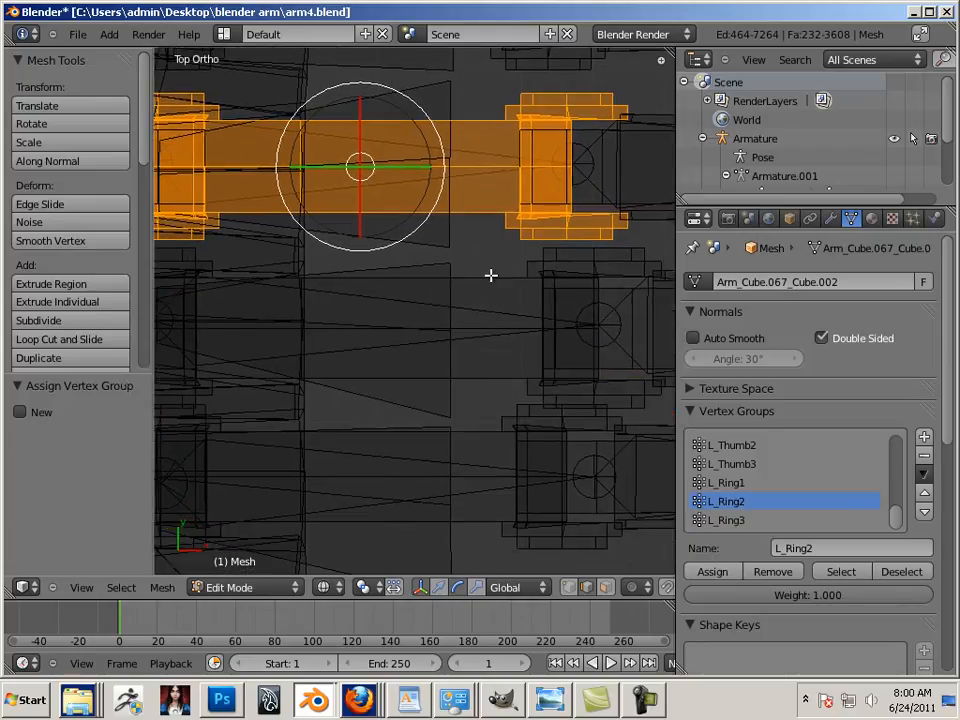
right_click(492, 277)
key(ctrl+l)
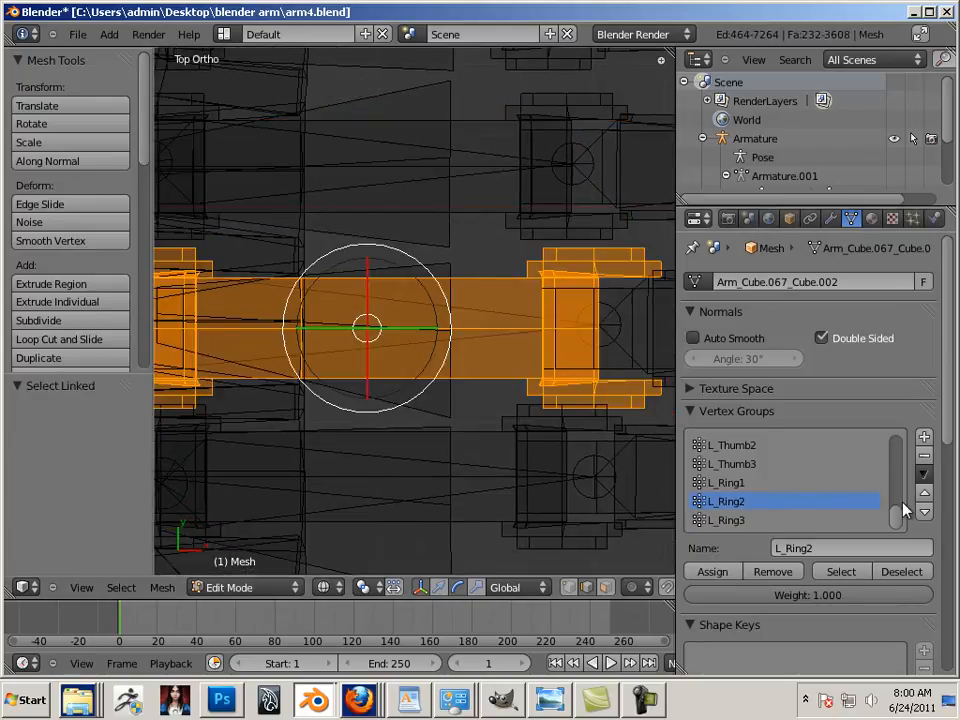
scroll(897, 519, up, 1)
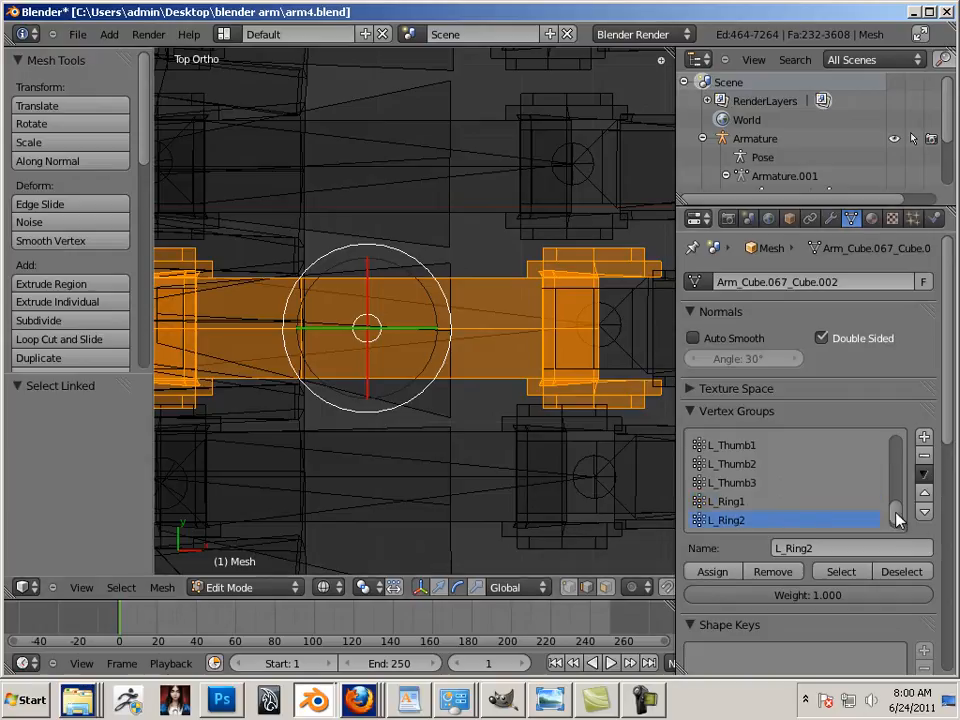
drag(897, 519, 896, 476)
click(752, 508)
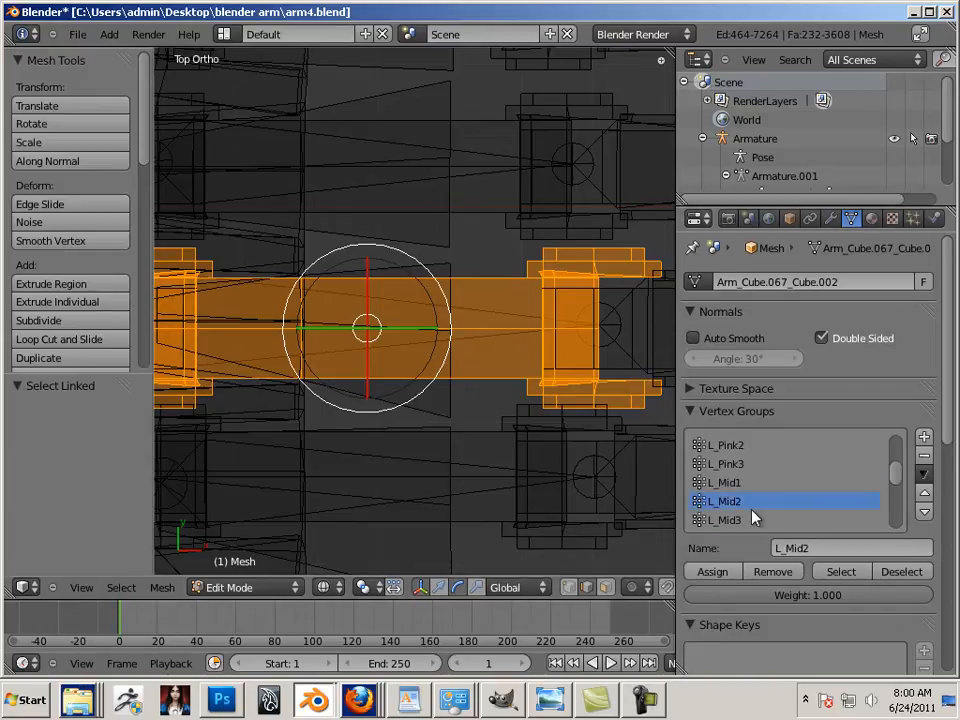
click(716, 572)
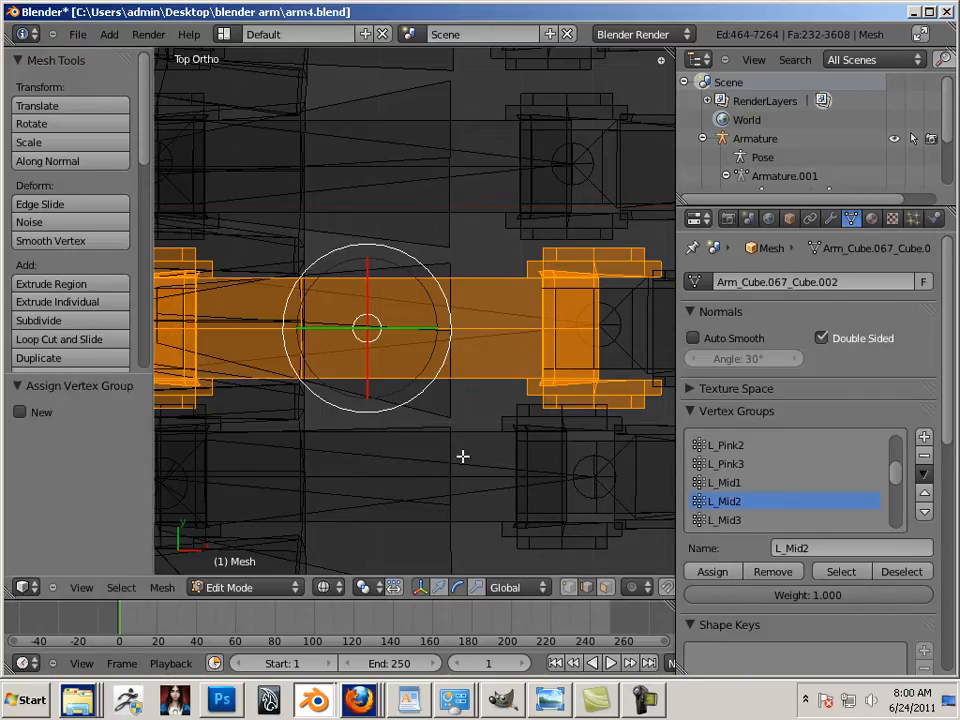
Select all linked geometry of the index finger's middle segment and assign it to the L_index2 vertex group
shift+middle_drag(463, 456, 394, 343)
right_click(394, 356)
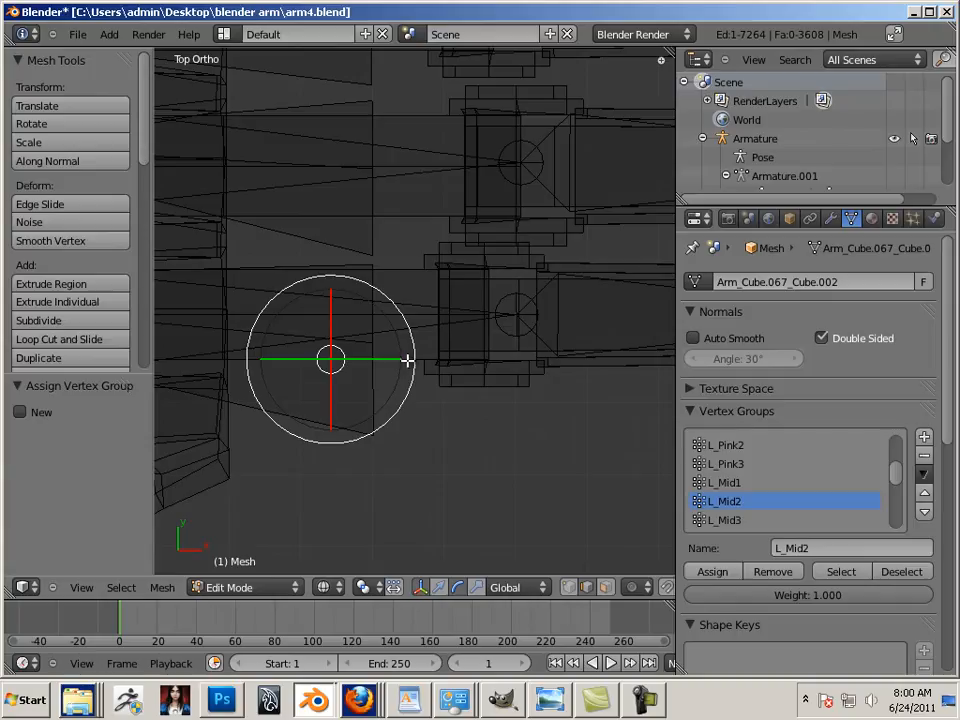
key(l)
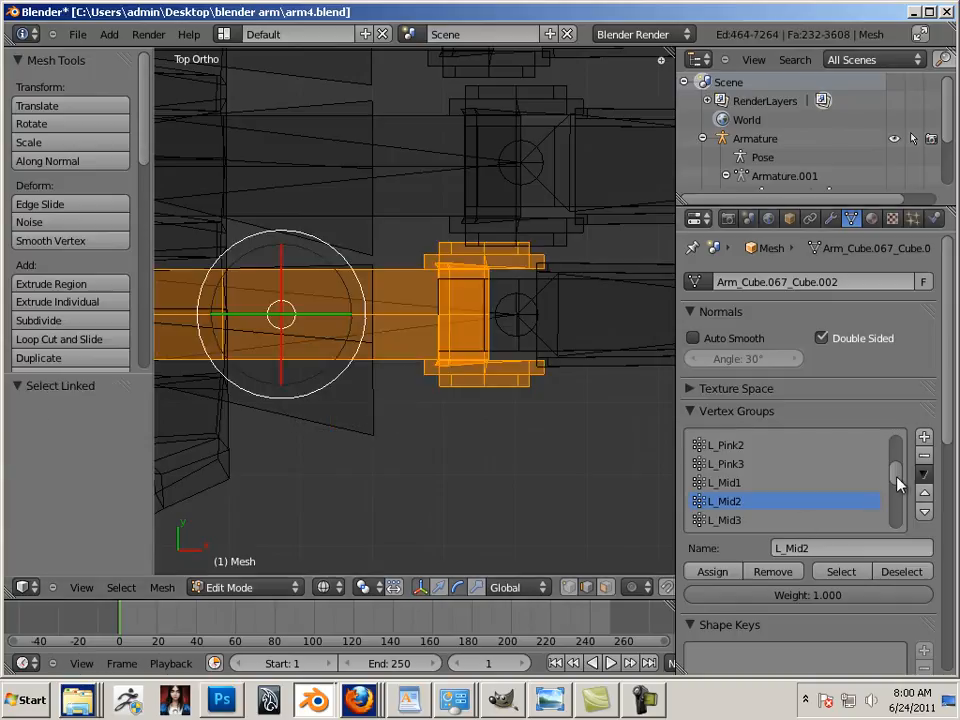
mouse_move(897, 484)
mouse_down()
mouse_move(895, 444)
mouse_move(893, 514)
mouse_move(897, 507)
mouse_up()
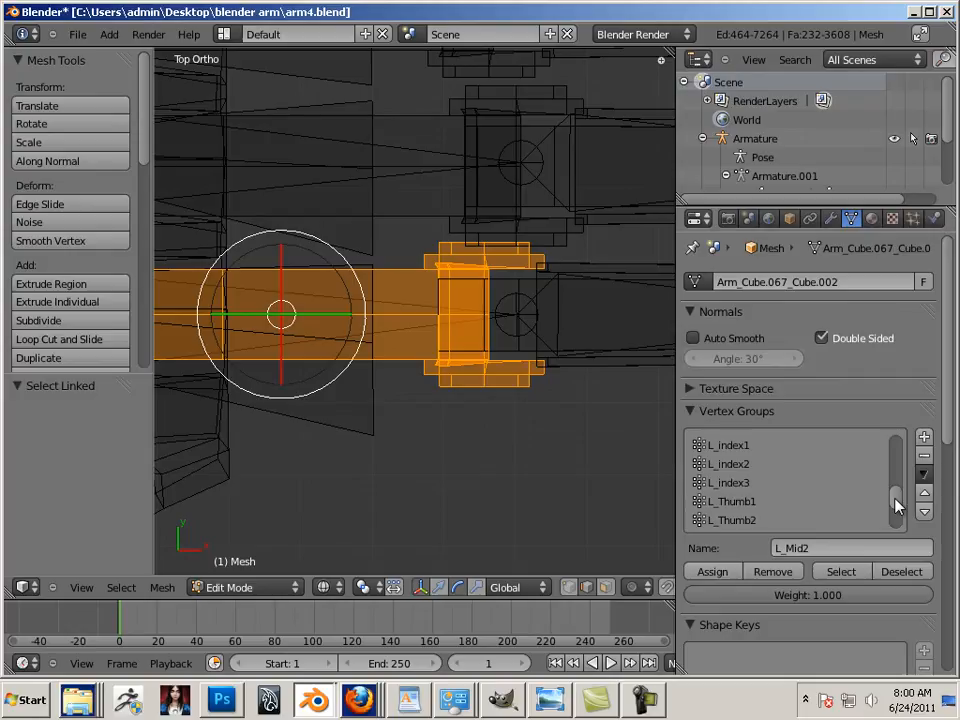
click(712, 464)
click(712, 571)
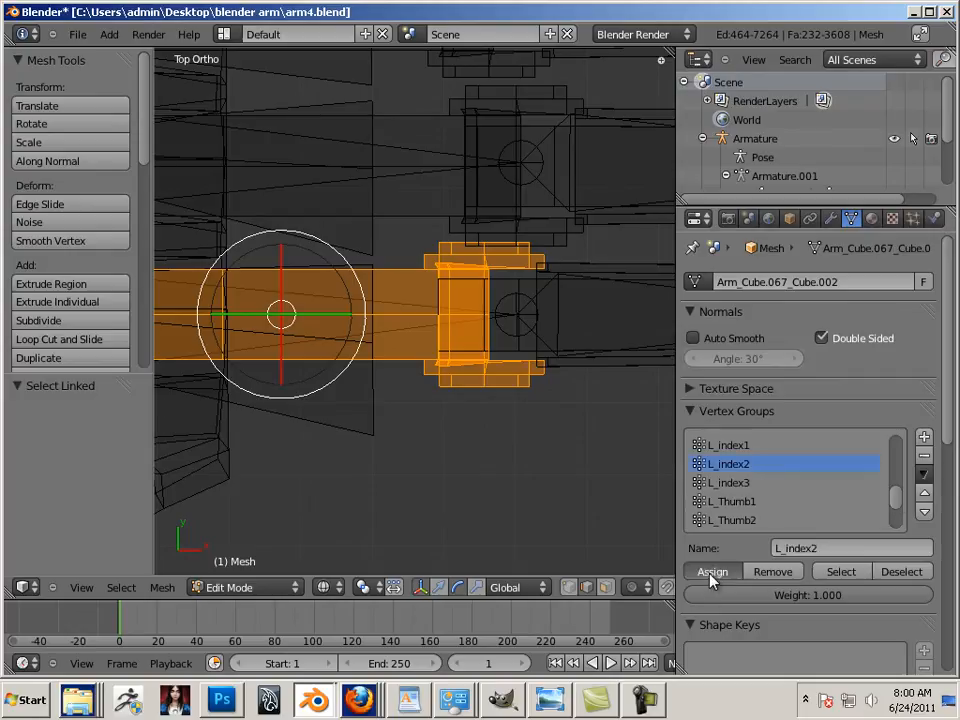
Select all linked geometry of the thumb's middle segment and assign it to the L_Thumb2 vertex group
shift+middle_drag(375, 463, 743, 272)
right_click(490, 411)
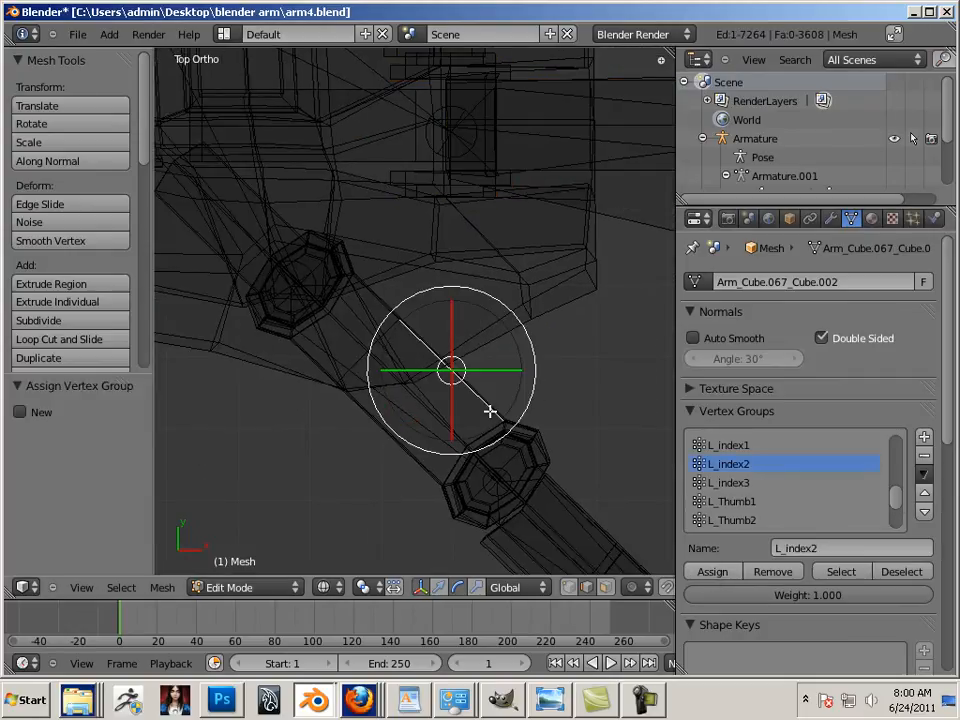
key(ctrl+l)
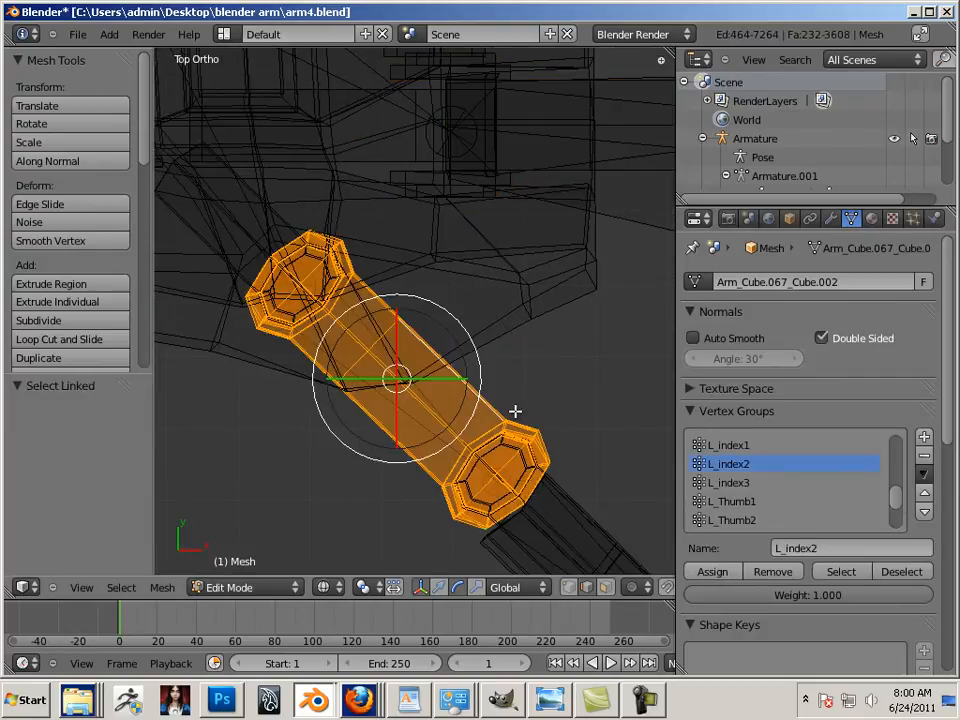
drag(895, 497, 897, 507)
click(765, 483)
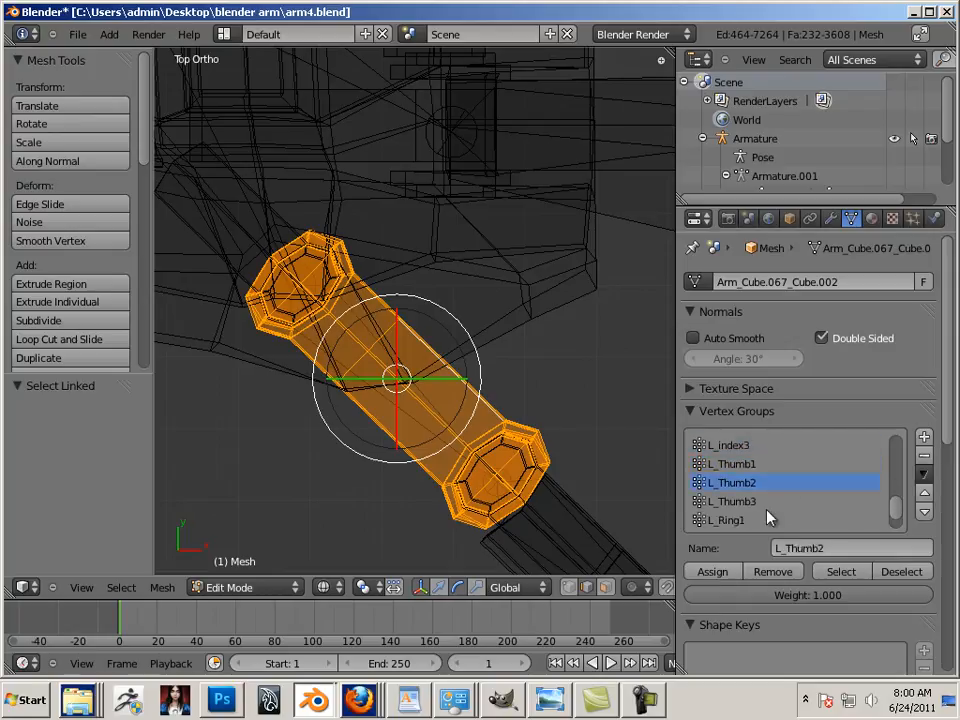
click(712, 572)
In vertex selection mode, select the index fingertip's linked outer and inner geometry and assign it to the L_index3 vertex group
shift+middle_drag(587, 369, 228, 509)
right_click(443, 437)
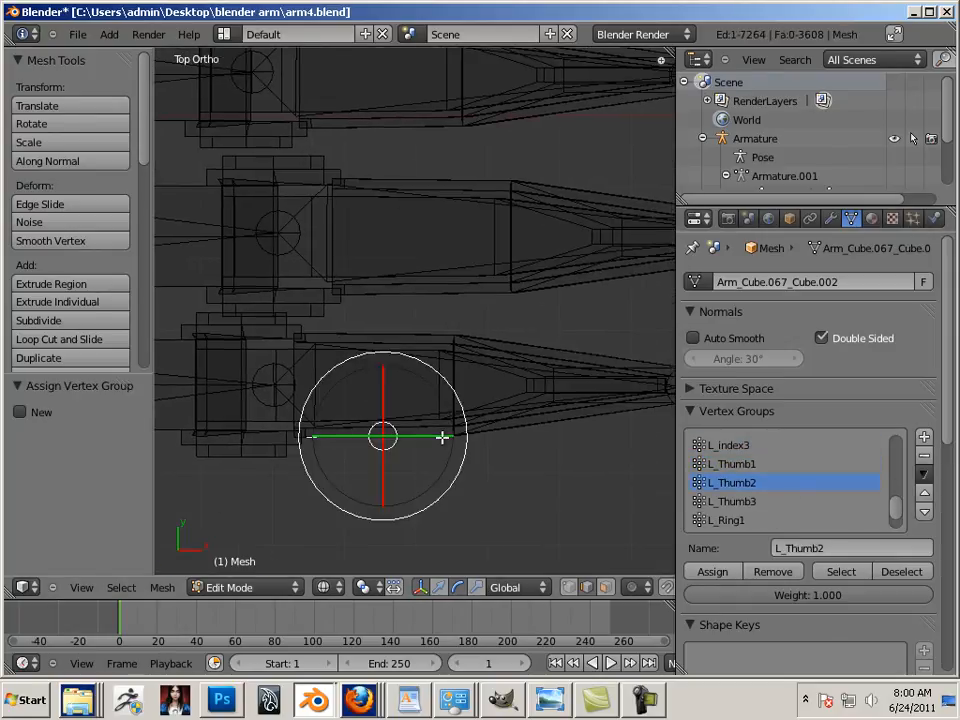
scroll(473, 435, up, 1)
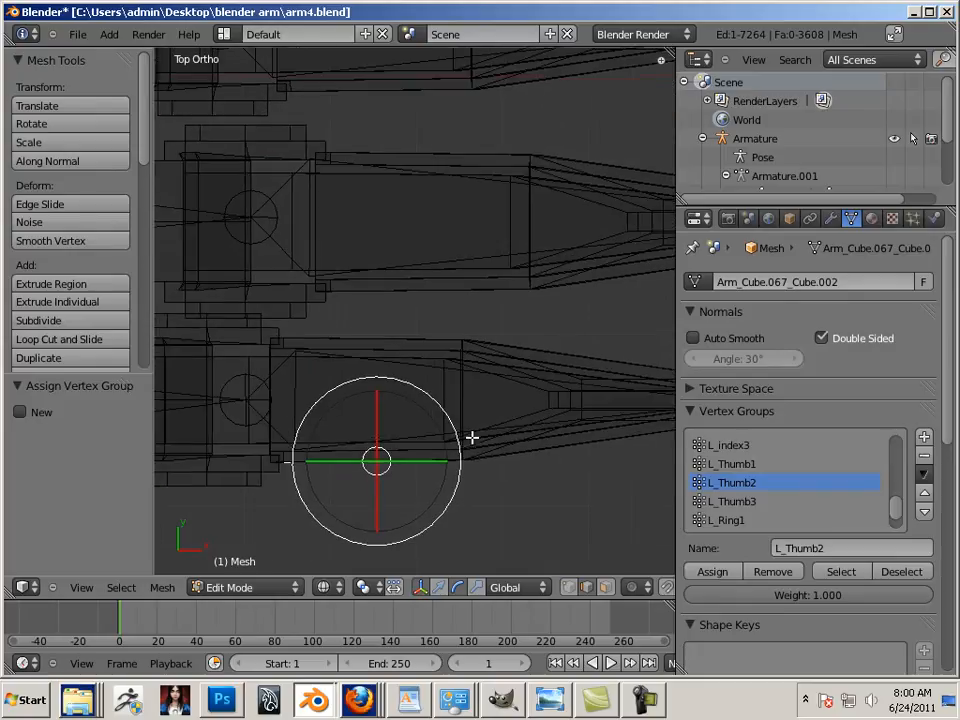
click(570, 587)
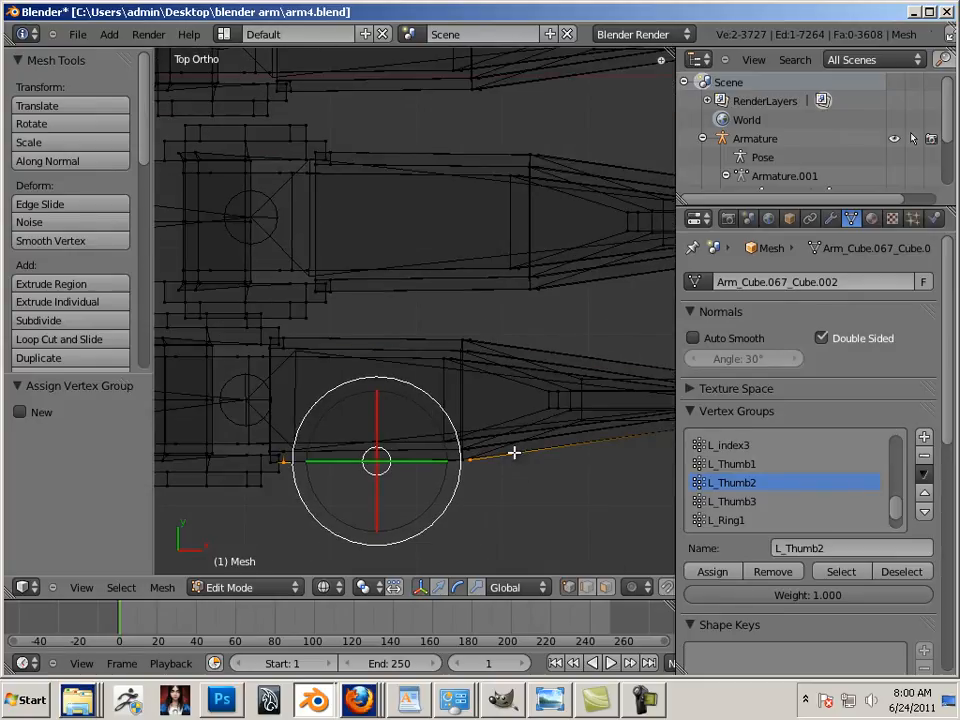
key(l)
key(l)
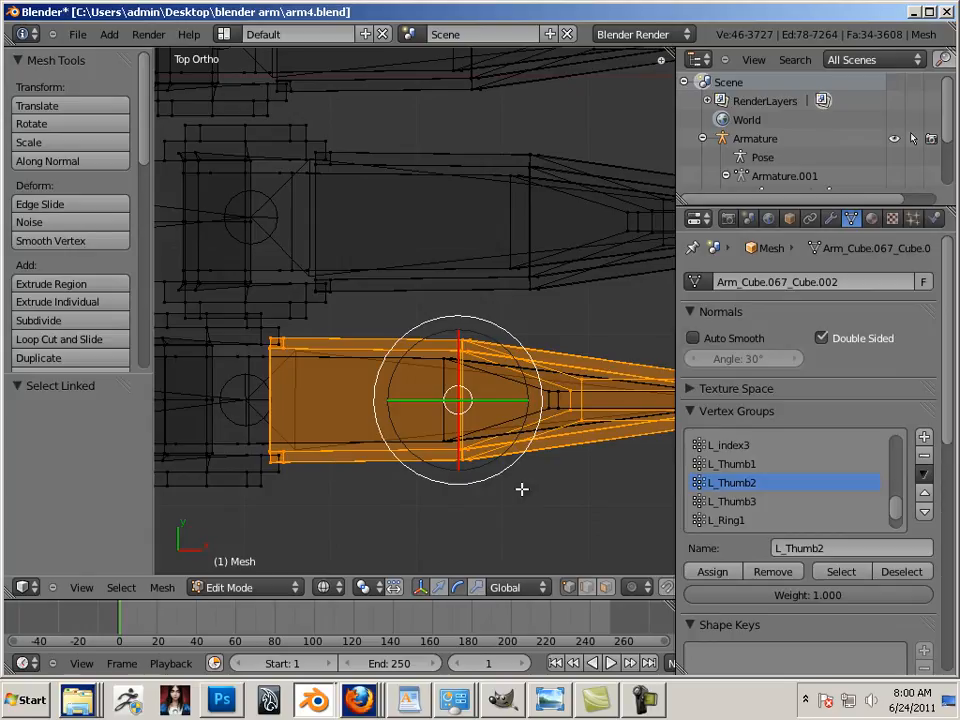
key(l)
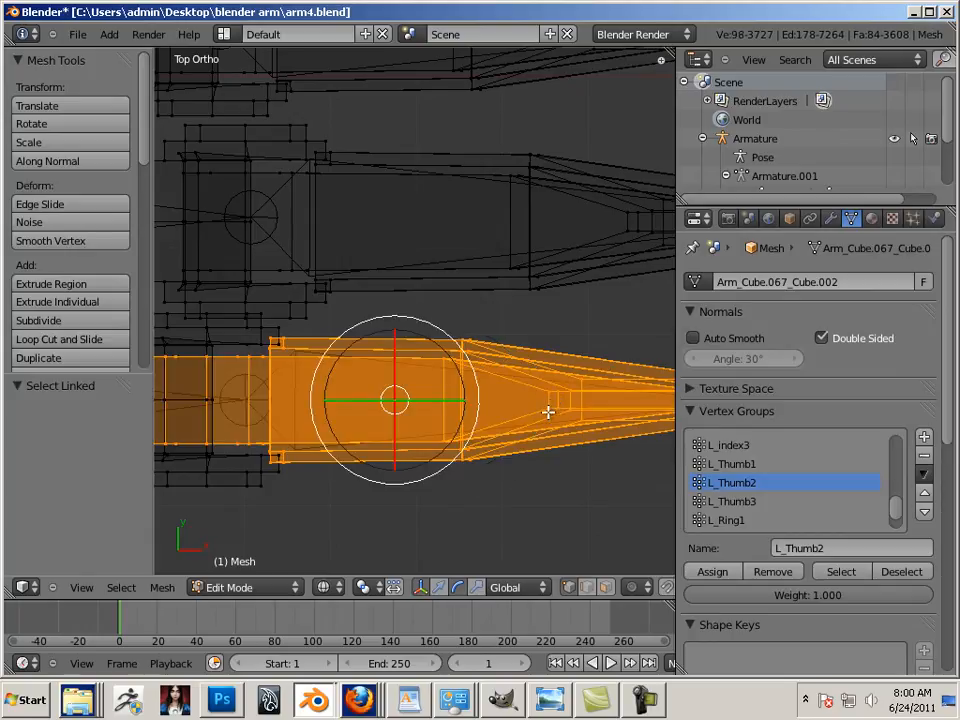
scroll(585, 467, down, 4)
scroll(545, 470, up, 3)
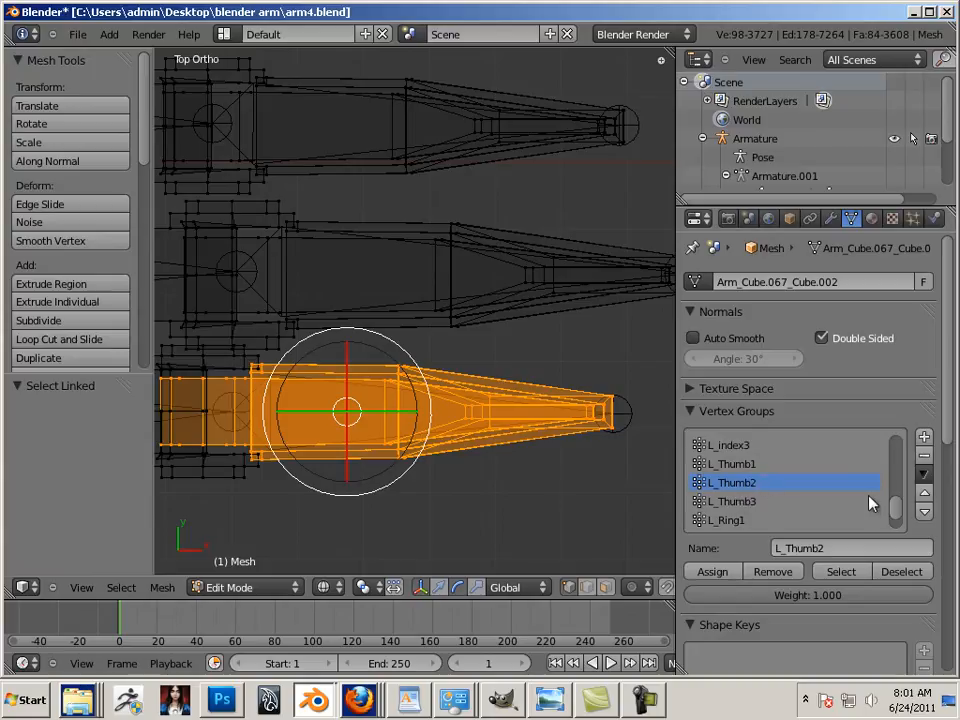
drag(897, 516, 889, 493)
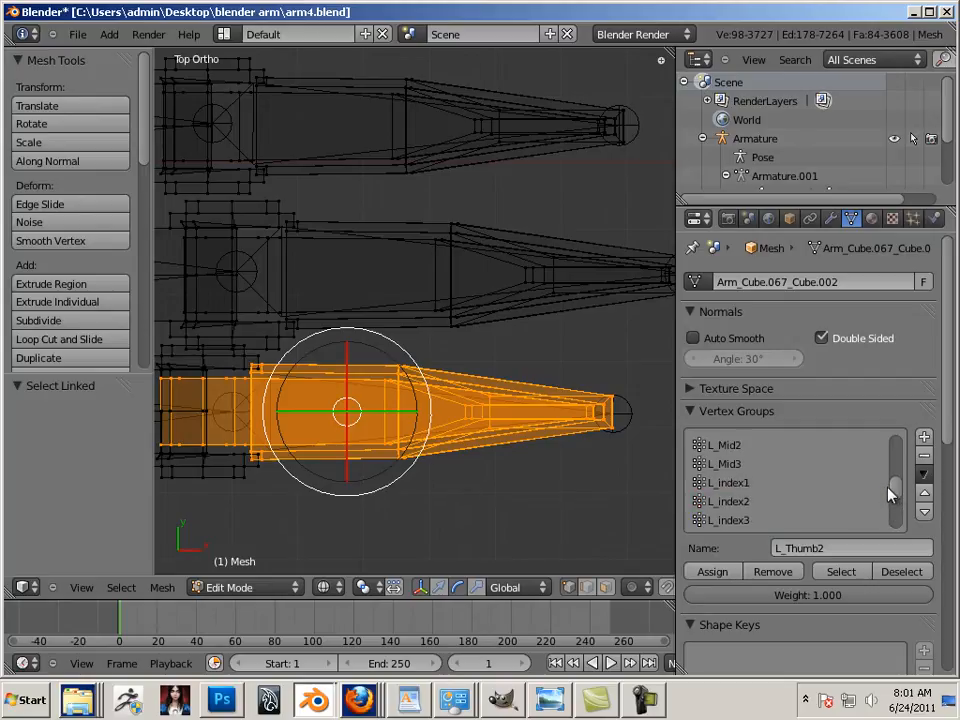
click(760, 519)
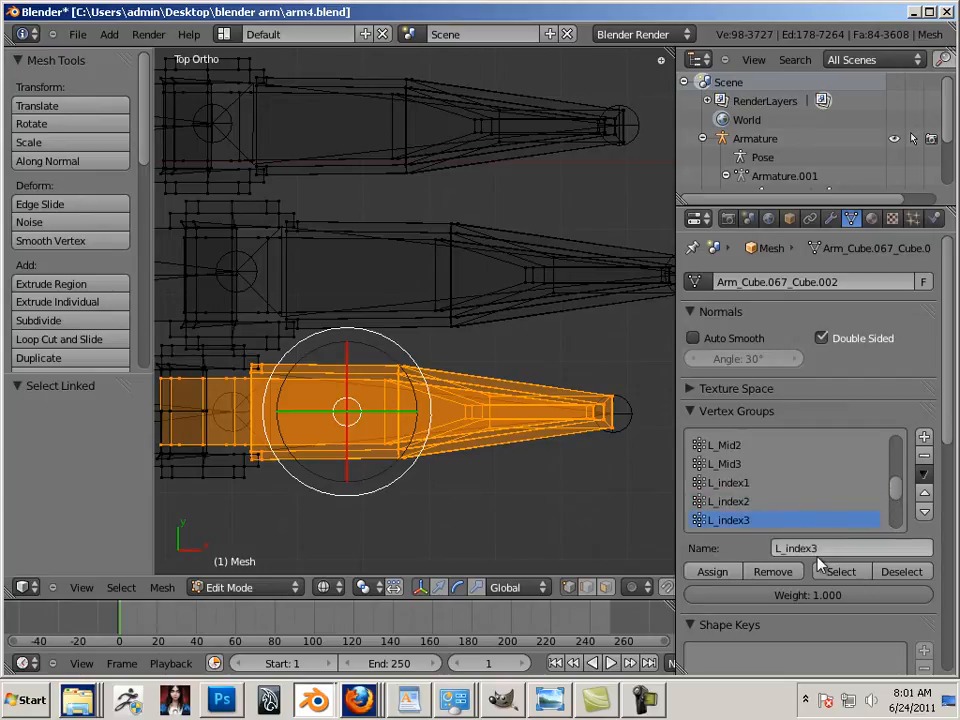
click(730, 578)
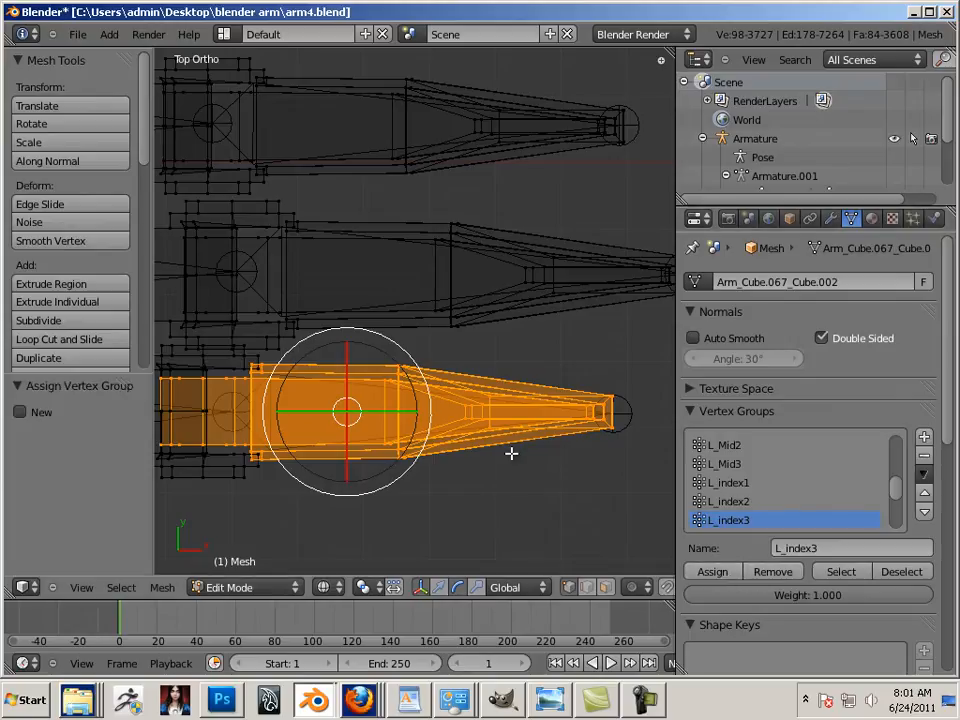
Leave Edit Mode on the arm mesh and select the armature at the index finger
shift+middle_drag(510, 454, 561, 495)
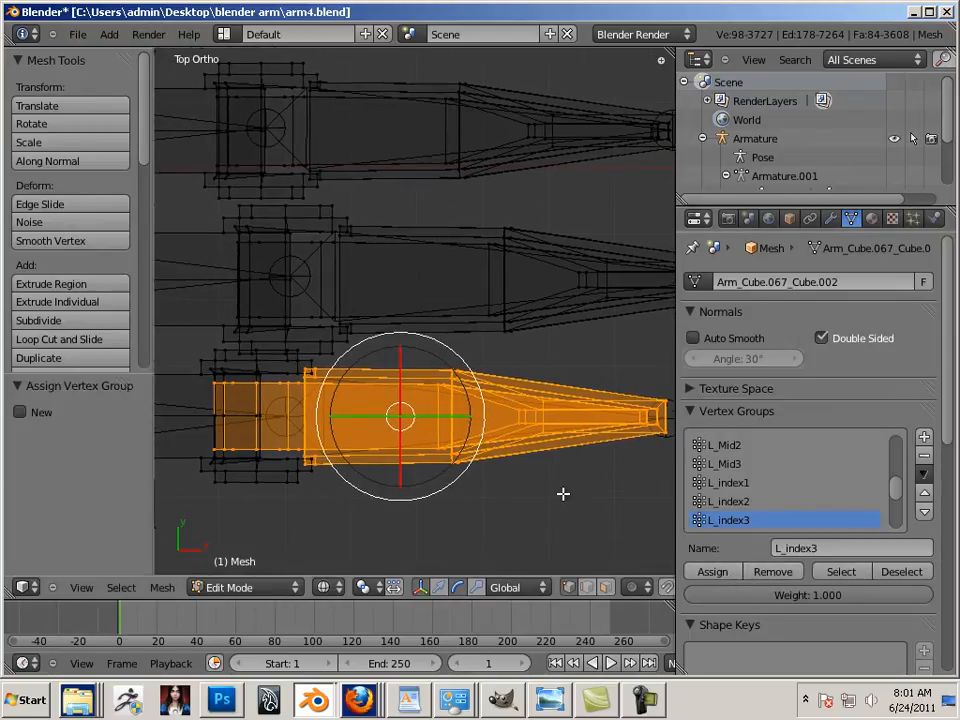
click(251, 590)
key(Tab)
right_click(278, 448)
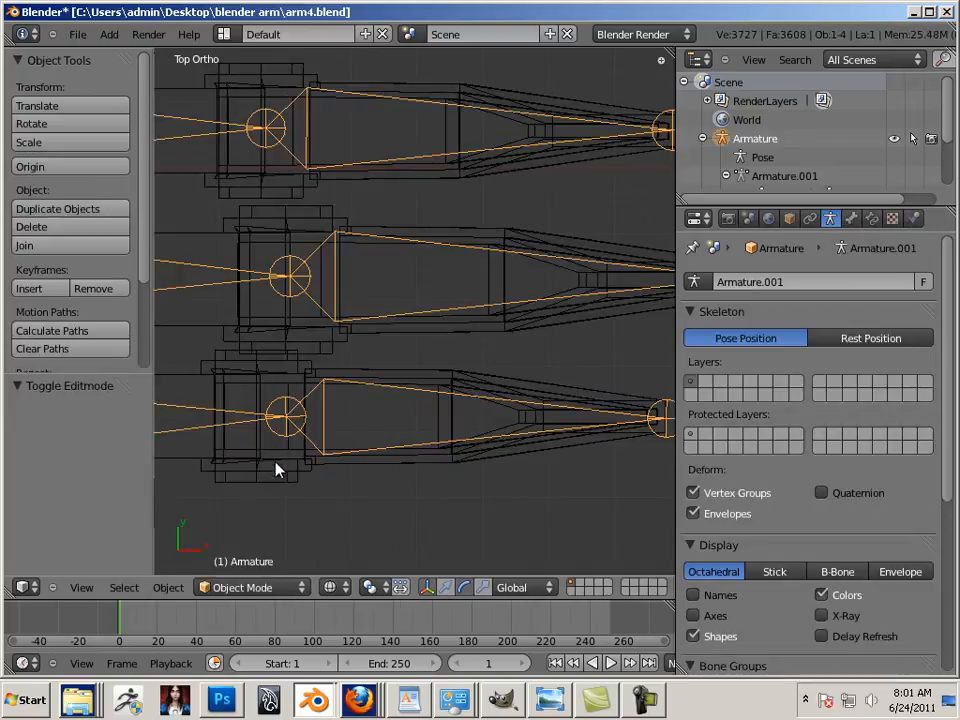
Put the armature in Pose Mode and test-rotate the index fingertip bone about -17° around the global Y axis
click(250, 587)
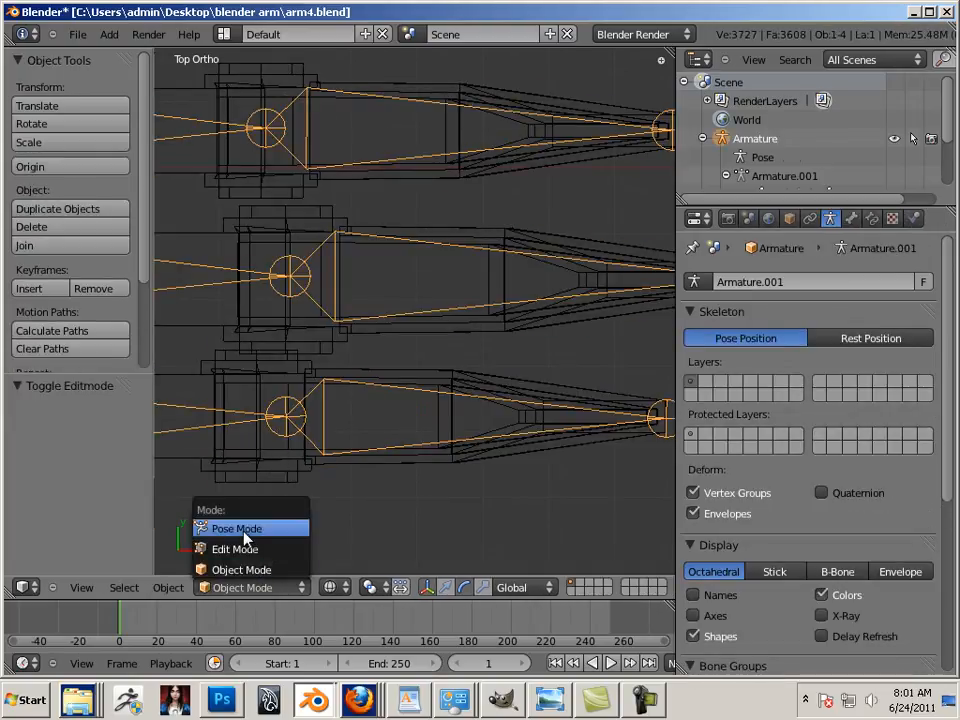
click(246, 530)
middle_drag(422, 518, 347, 482)
right_click(355, 482)
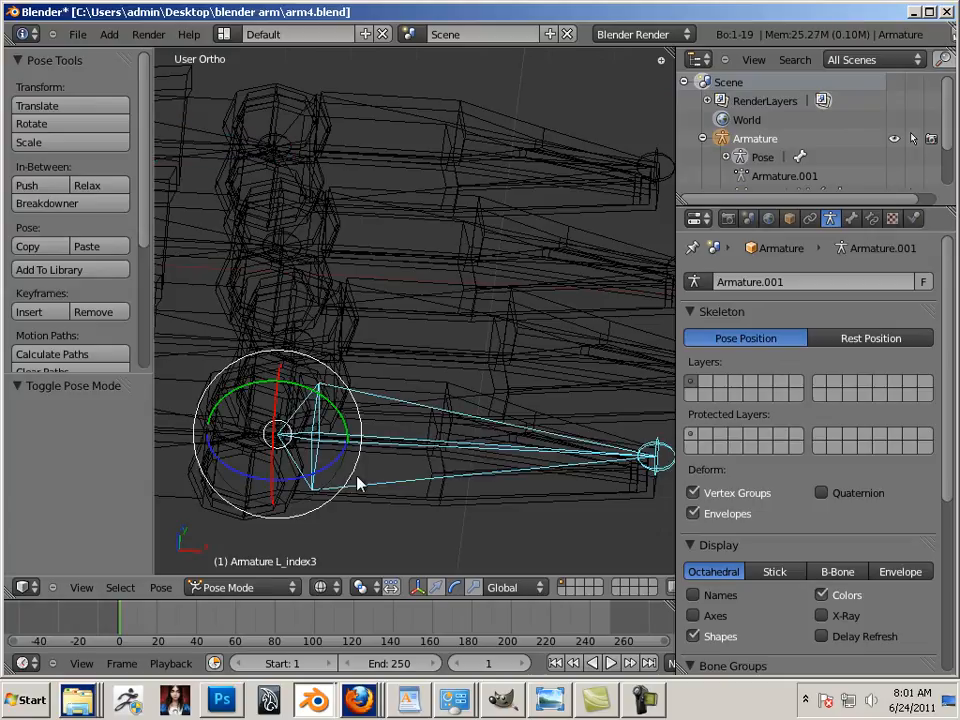
mouse_move(327, 414)
mouse_down()
mouse_move(332, 439)
mouse_move(317, 362)
mouse_move(354, 456)
mouse_move(313, 343)
mouse_move(354, 444)
mouse_move(328, 389)
mouse_up()
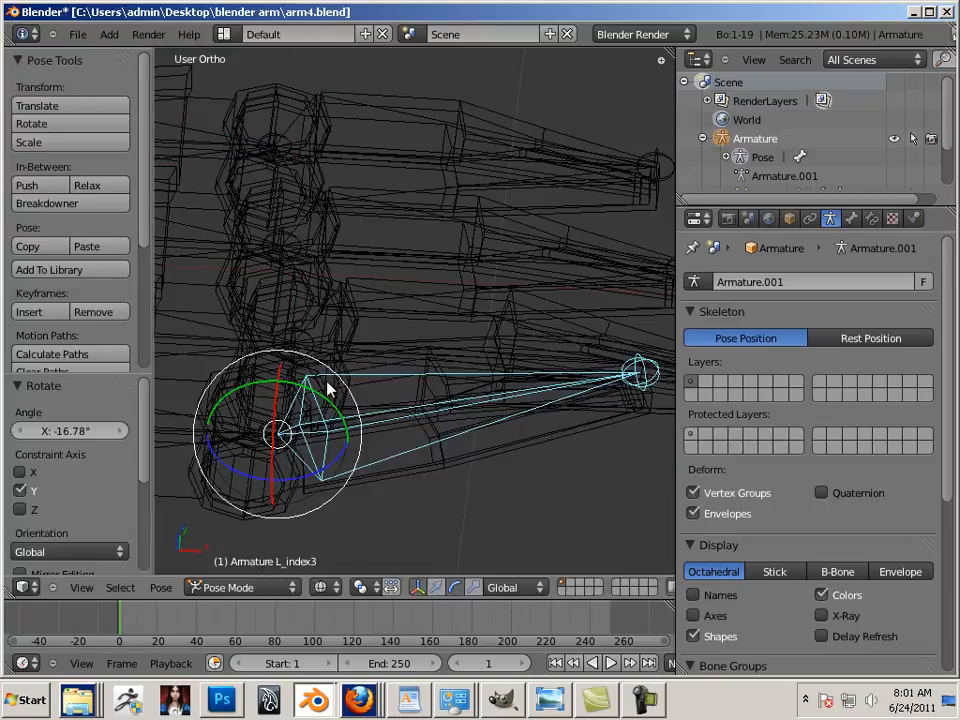
middle_drag(328, 389, 493, 472)
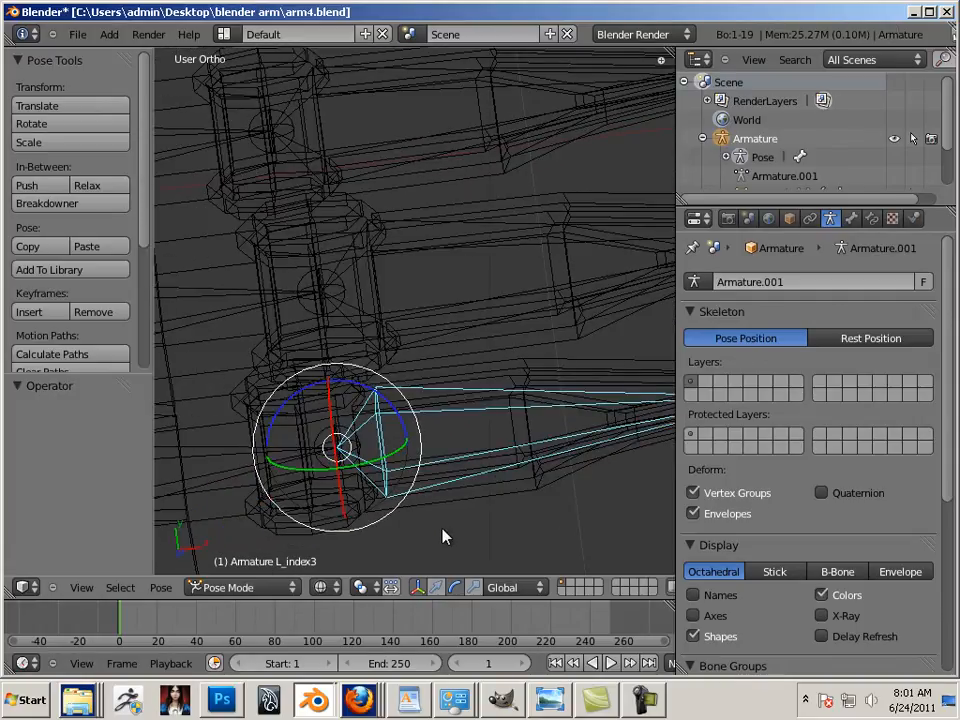
Return the armature to Object Mode, and open the arm mesh in Edit Mode
key(Tab)
right_click(318, 300)
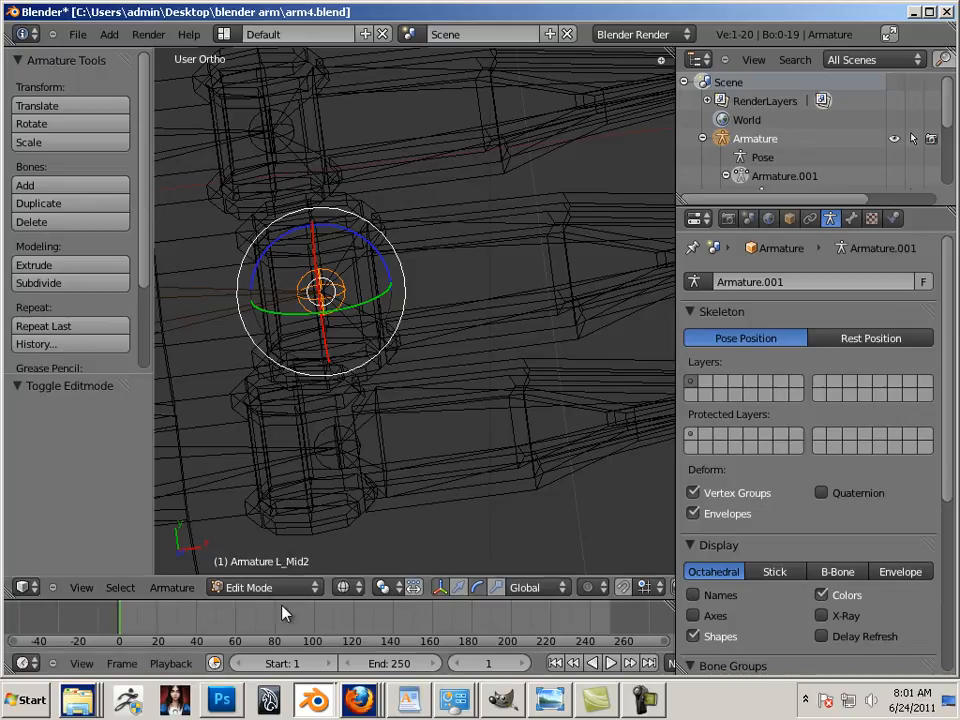
click(262, 587)
click(262, 569)
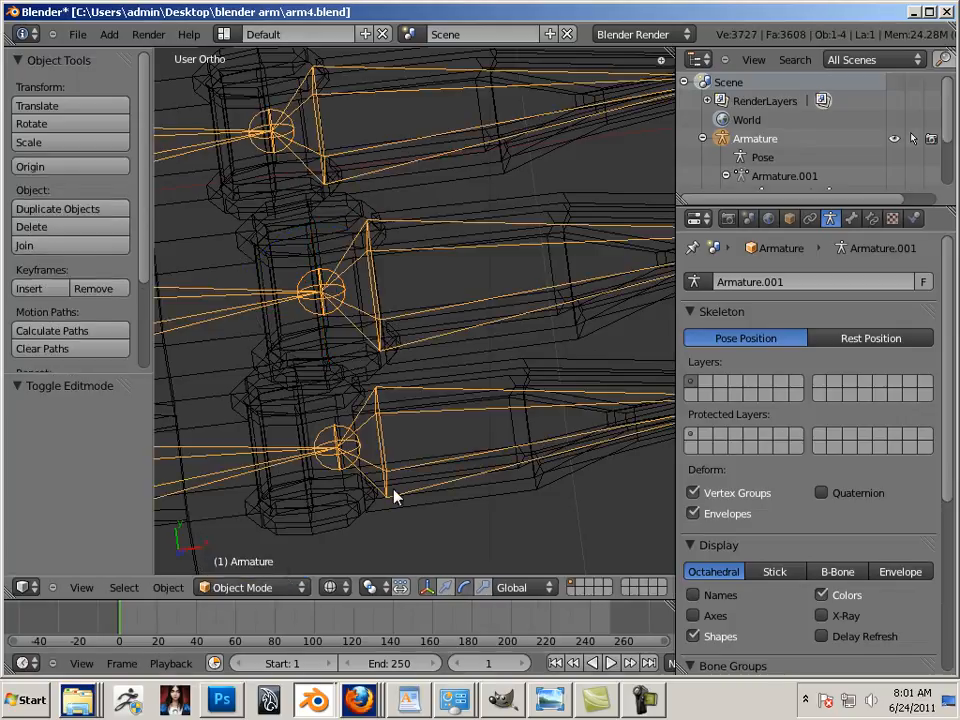
right_click(403, 360)
key(Tab)
right_click(403, 344)
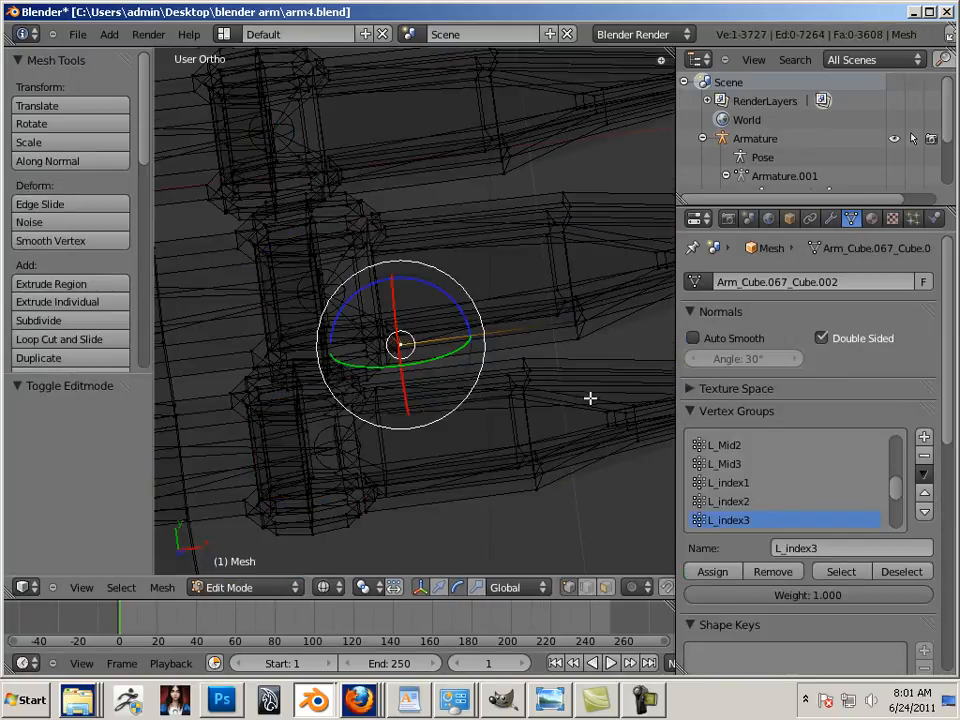
key(r)
click(492, 410)
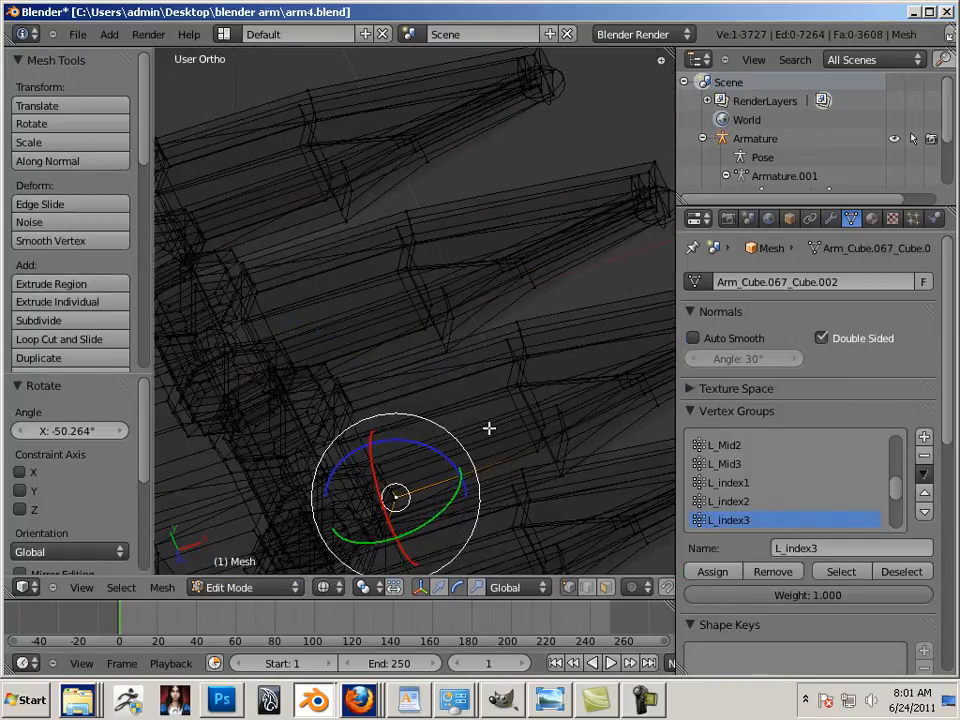
key(ctrl+z)
Select all linked geometry of the middle fingertip segment and assign it to the L_Mid3 vertex group
middle_drag(516, 493, 495, 386)
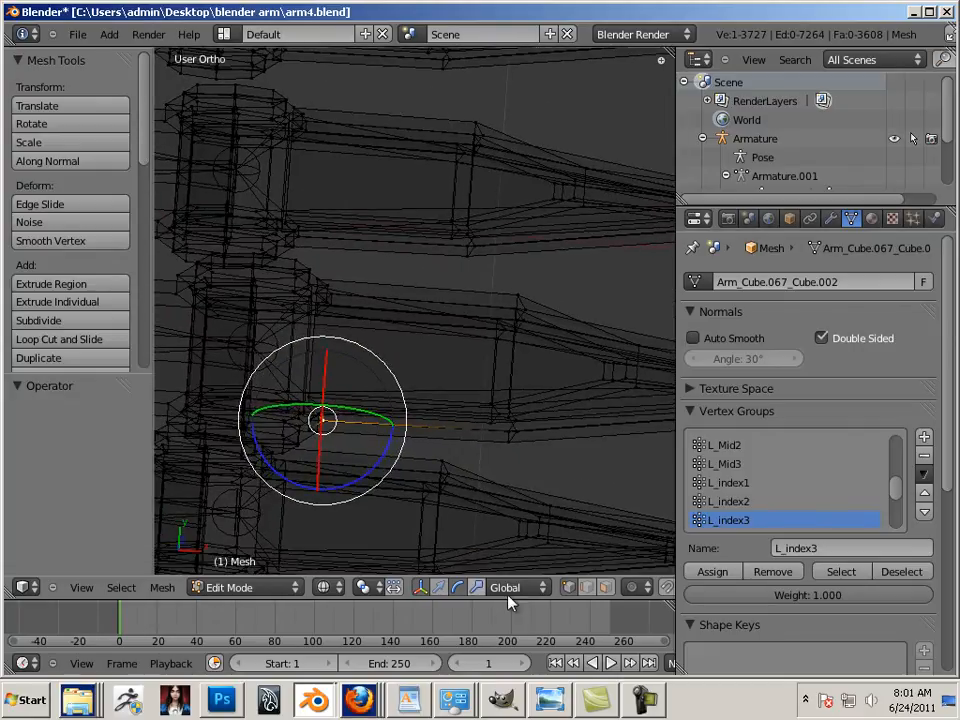
click(516, 430)
key(l)
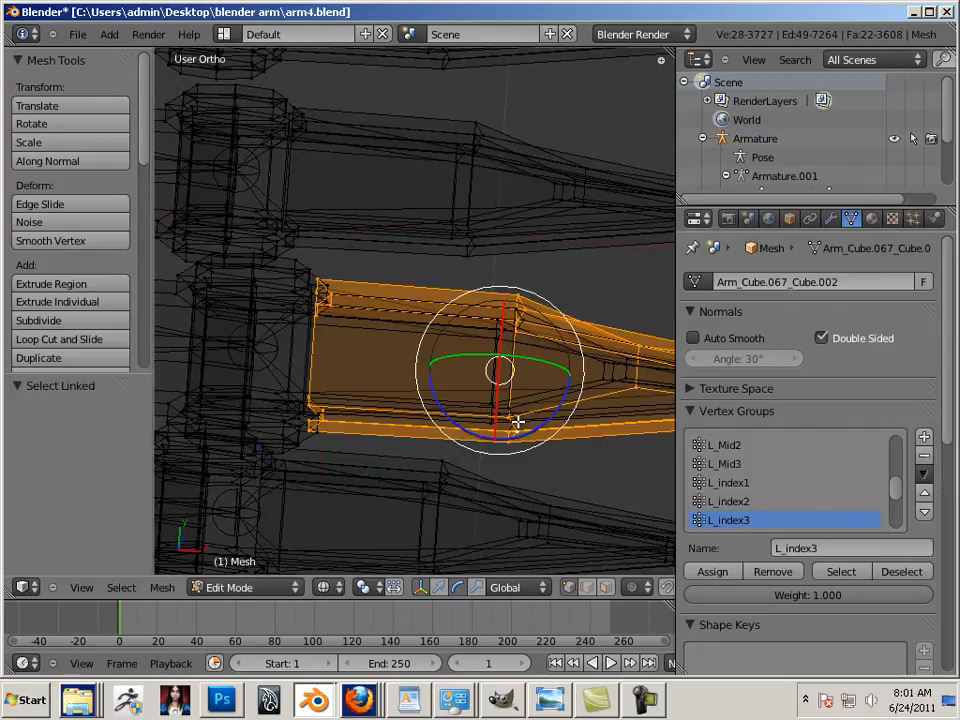
key(l)
key(l)
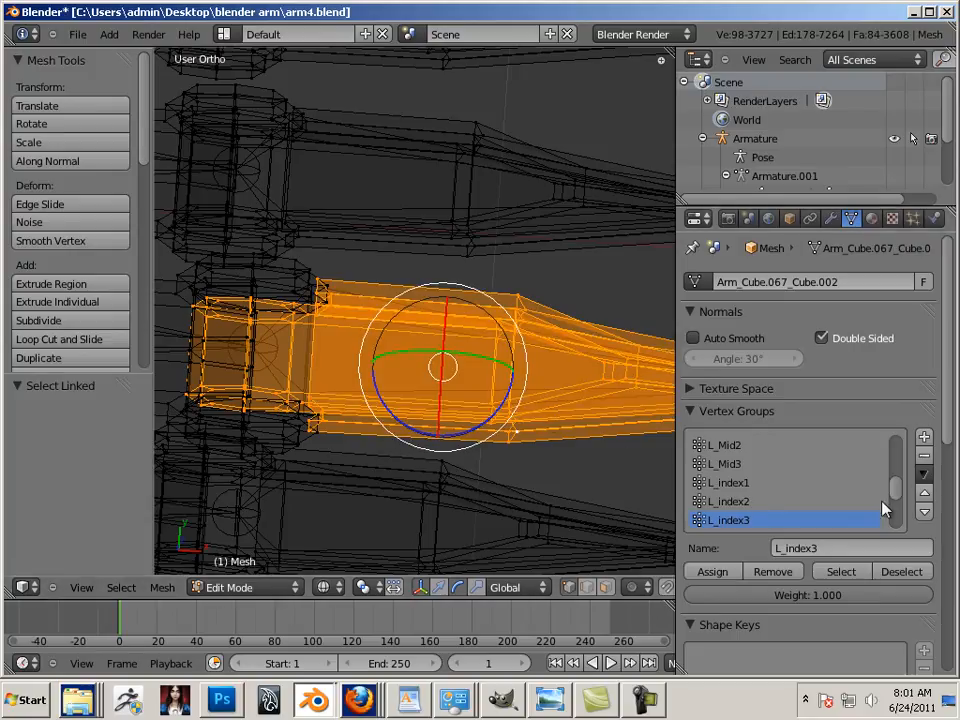
click(786, 463)
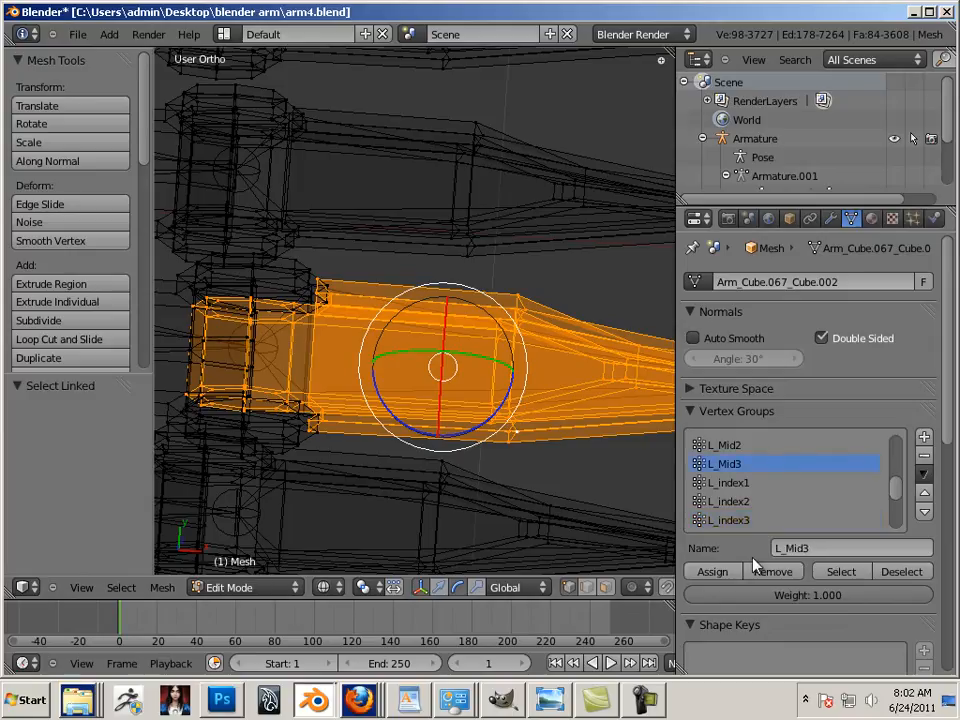
click(724, 575)
Clear the selection, select all linked geometry of the ring fingertip segment and assign it to the L_Ring3 vertex group
key(a)
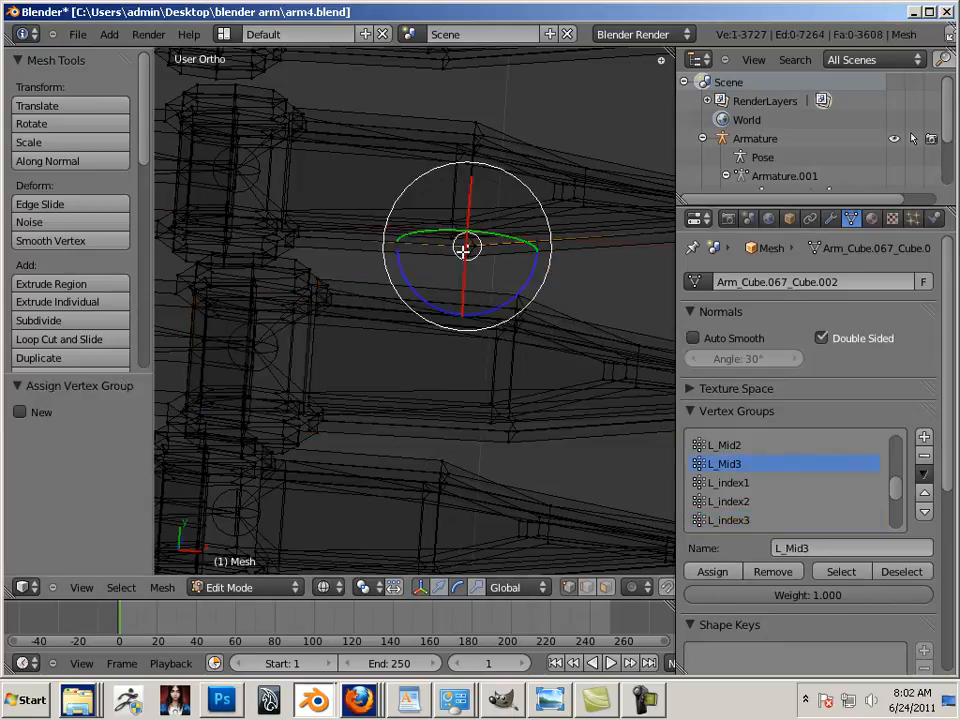
key(l)
key(l)
key(l)
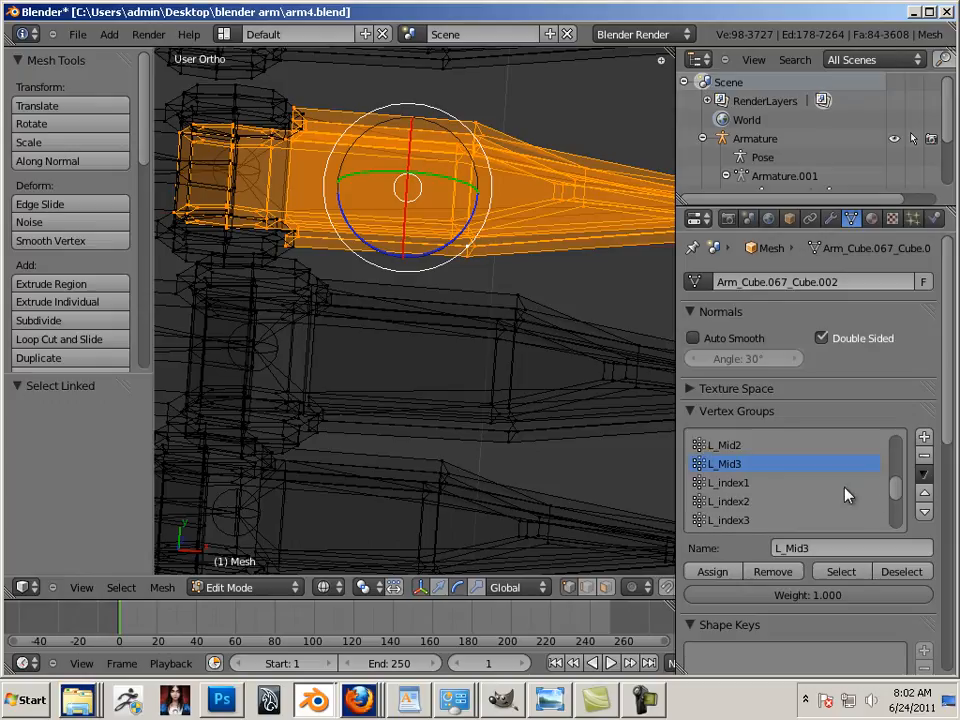
drag(893, 500, 899, 512)
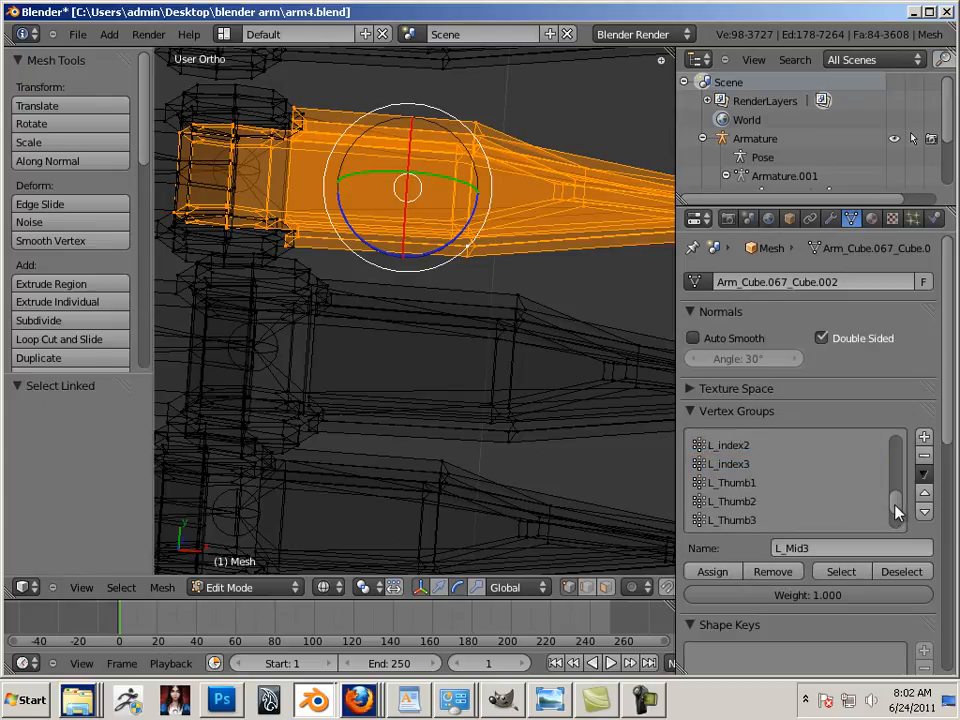
mouse_move(897, 512)
mouse_down()
mouse_move(896, 523)
mouse_move(896, 452)
mouse_move(897, 528)
mouse_up()
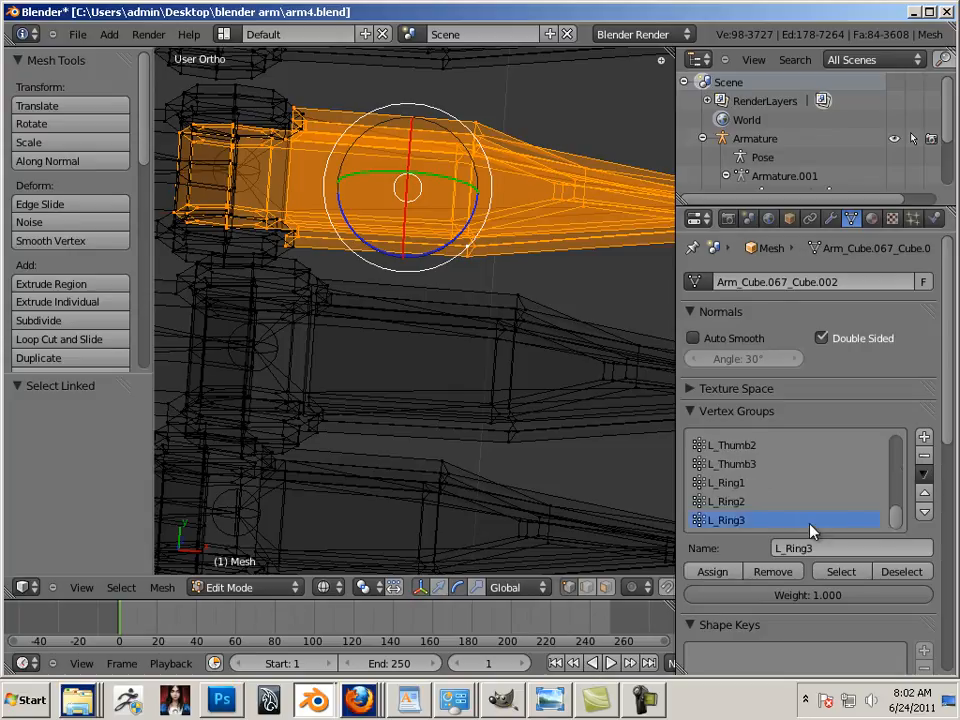
click(710, 572)
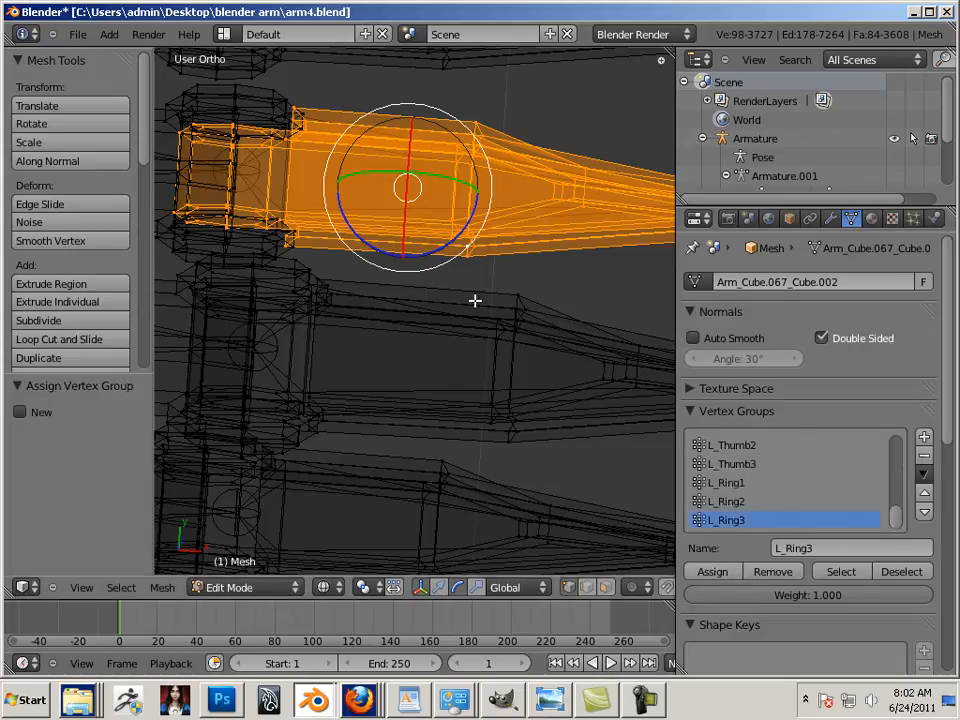
Select only the pinky fingertip segment's linked geometry, without the ring fingertip, and assign it to the L_Pink3 vertex group
shift+middle_drag(337, 213, 302, 459)
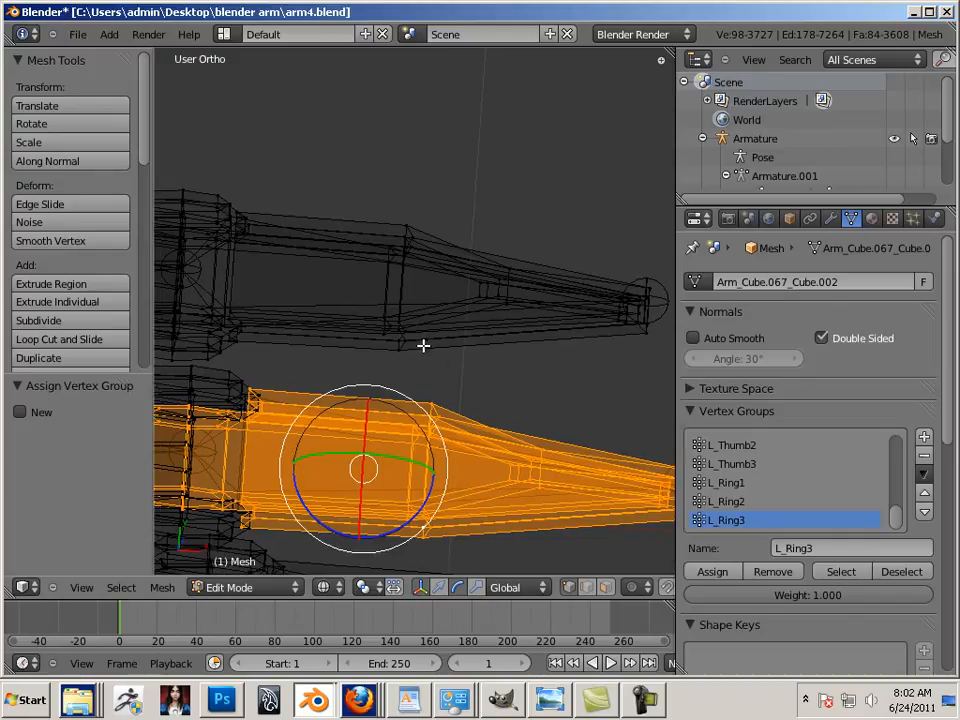
key(l)
key(l)
key(l)
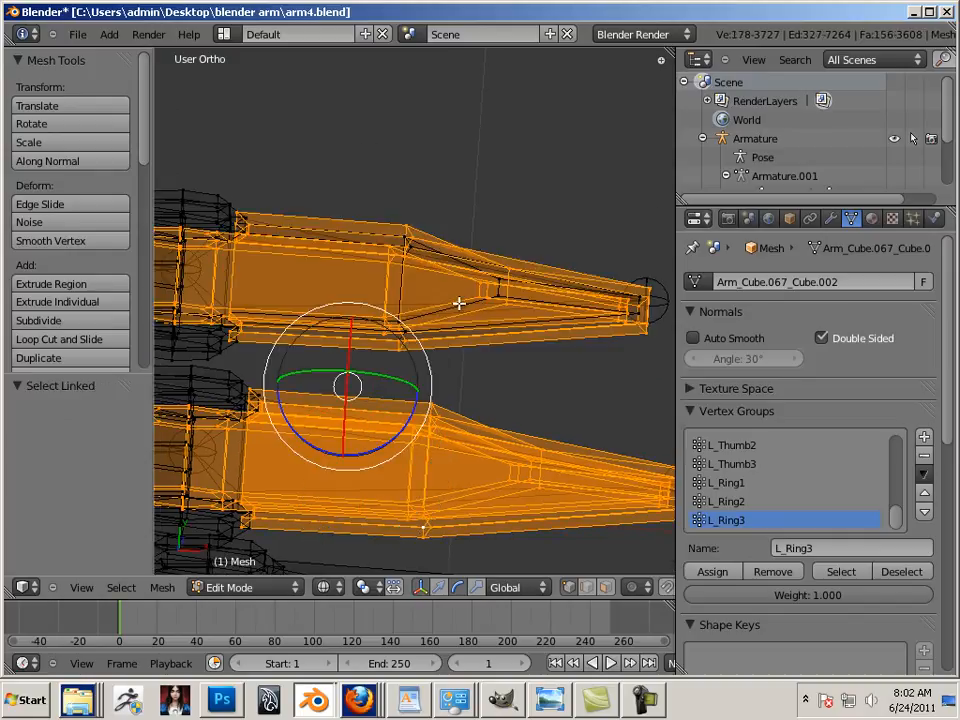
key(a)
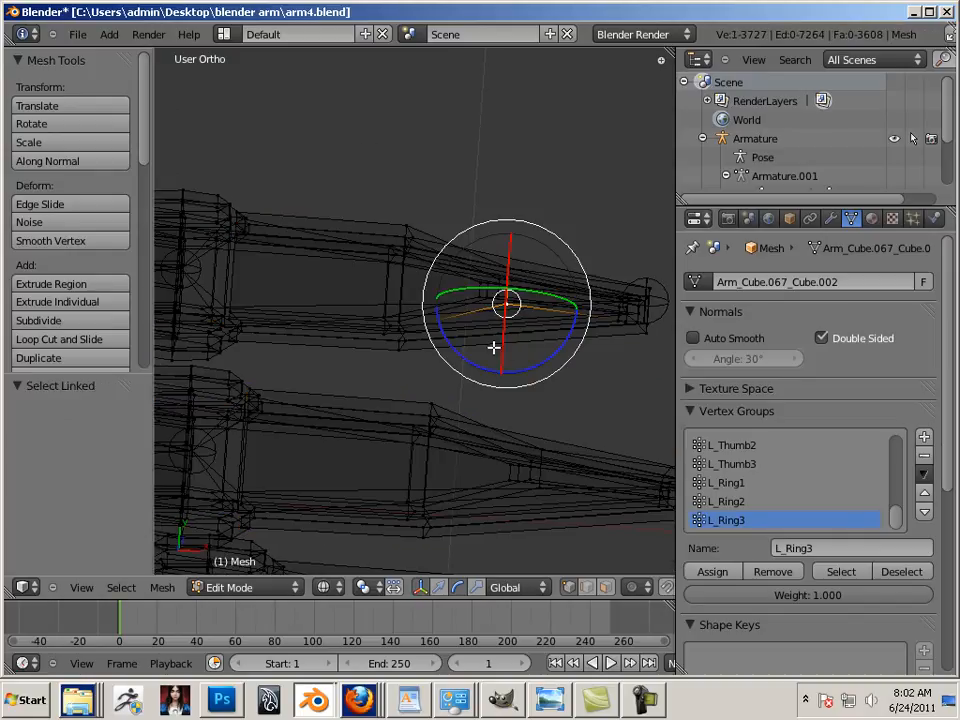
key(l)
key(l)
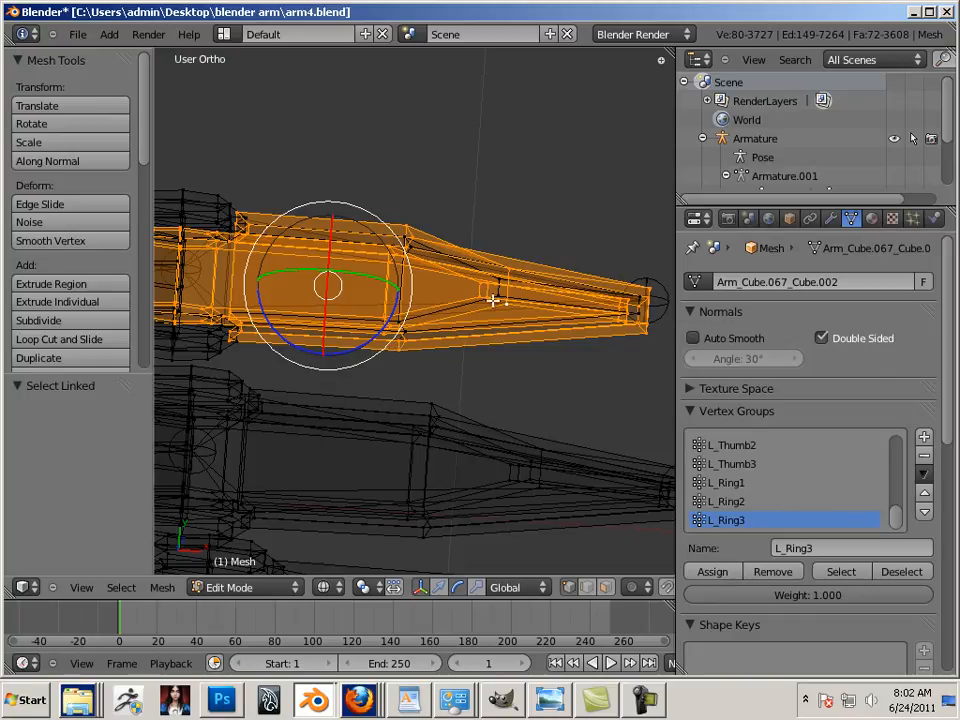
key(l)
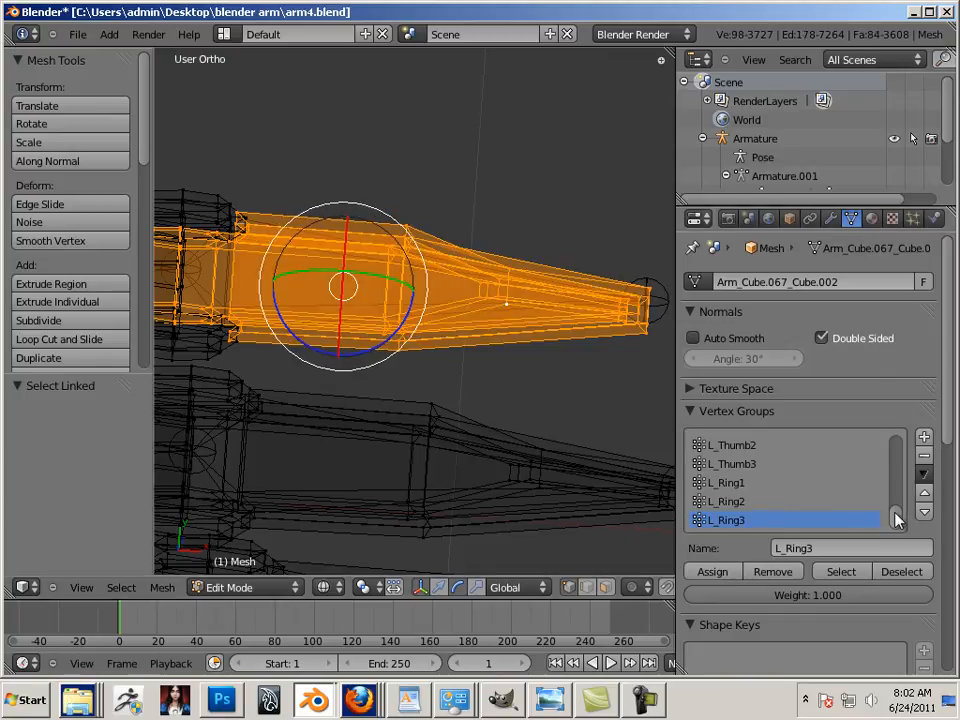
drag(896, 514, 896, 459)
click(727, 502)
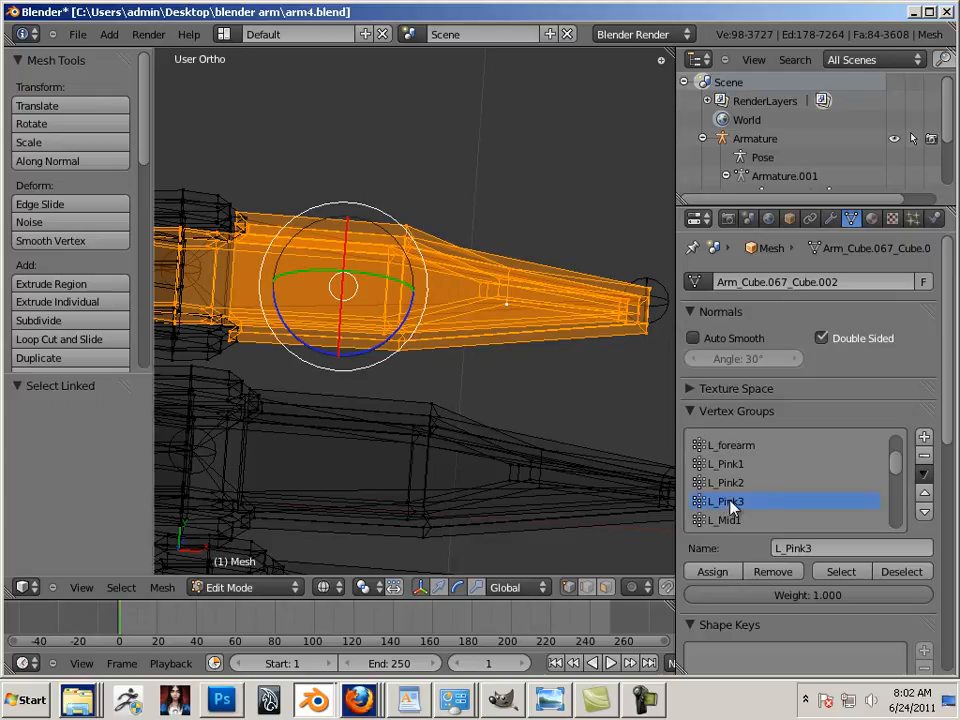
click(716, 572)
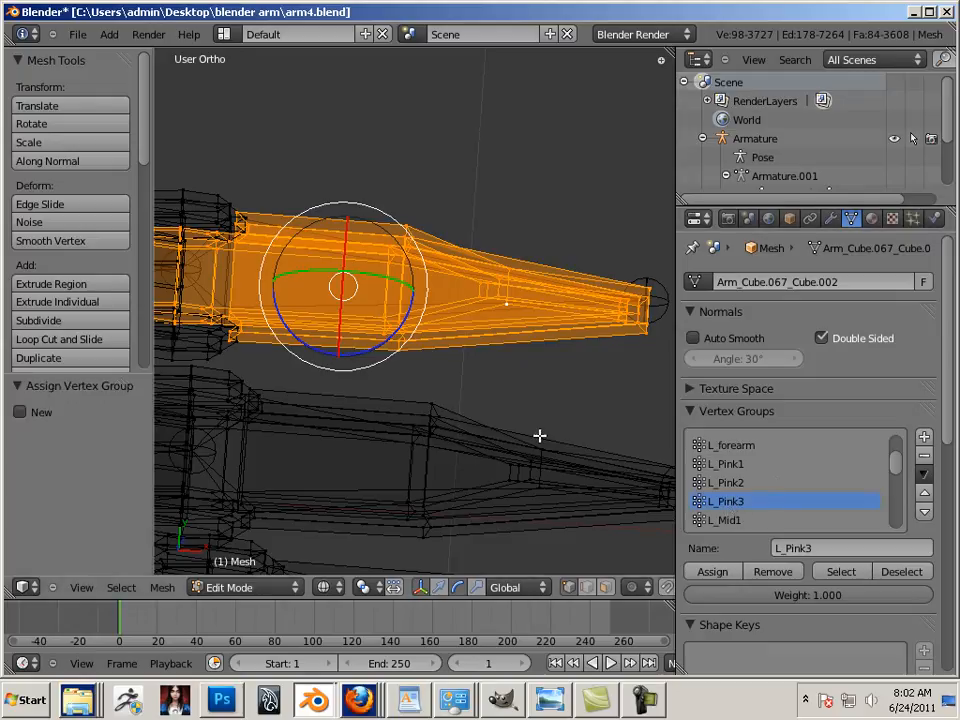
Examine the thumb's end segment and its joint up close
shift+middle_drag(530, 470, 546, 379)
scroll(465, 439, down, 4)
shift+middle_drag(465, 439, 474, 326)
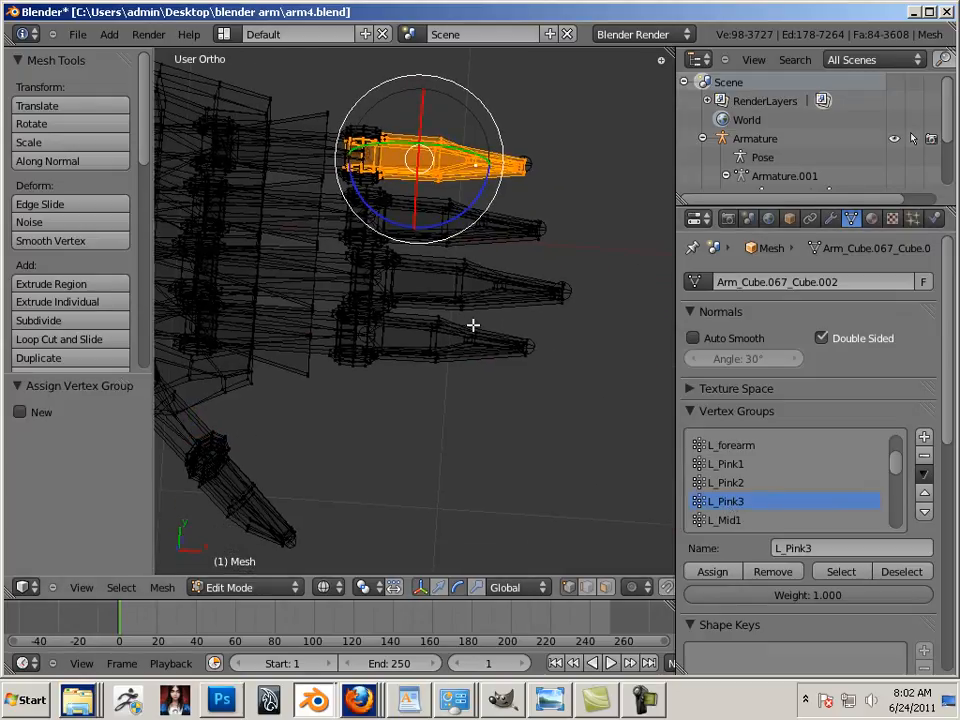
scroll(518, 366, up, 3)
middle_drag(518, 366, 407, 293)
scroll(444, 332, up, 4)
shift+middle_drag(450, 383, 522, 296)
scroll(555, 323, up, 4)
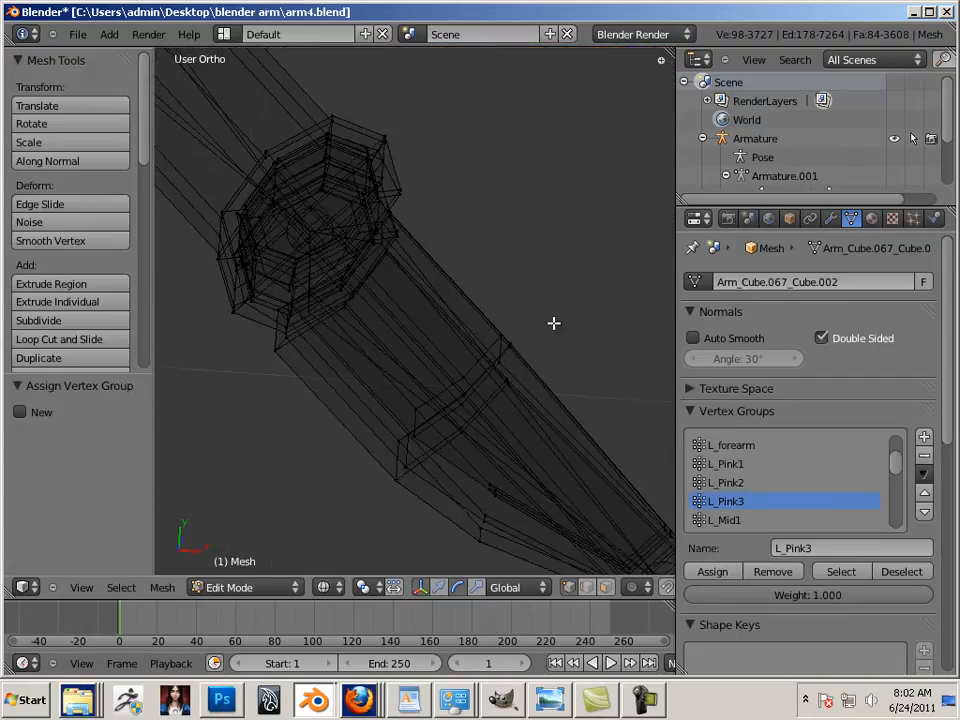
key(p)
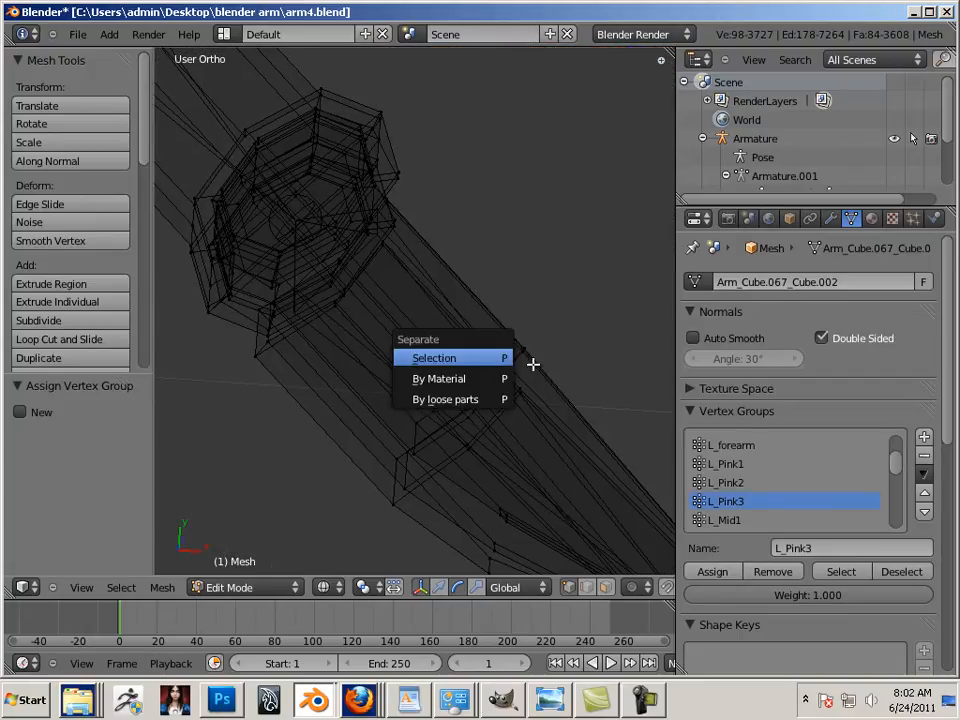
key(Return)
right_click(522, 352)
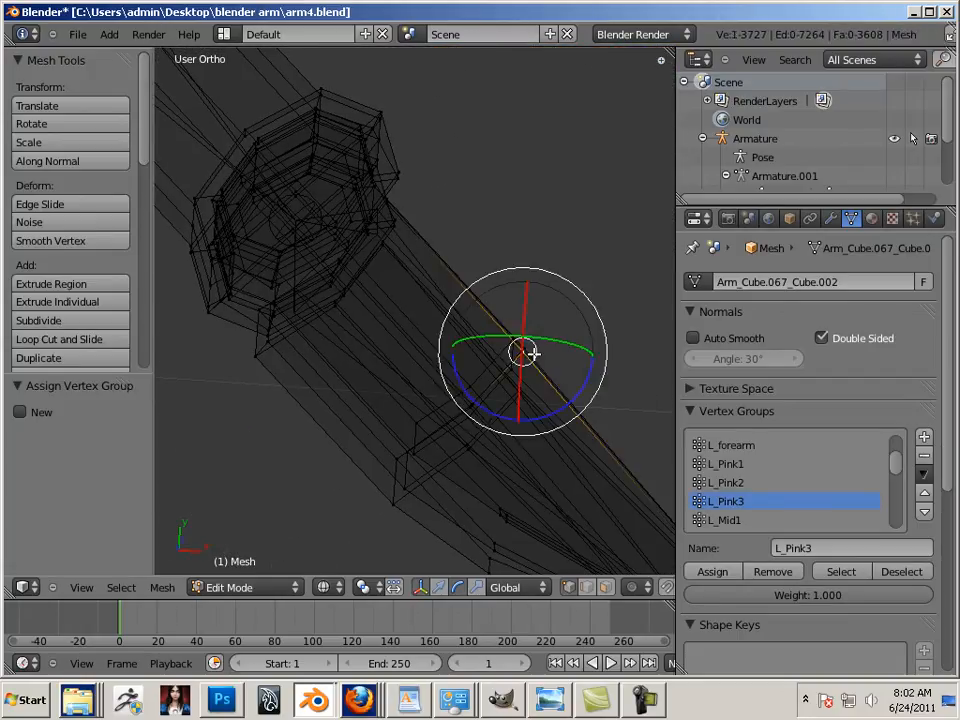
key(p)
Clear the selection, select the linked geometry of the thumb's end segment and assign it to the L_Thumb3 vertex group
key(a)
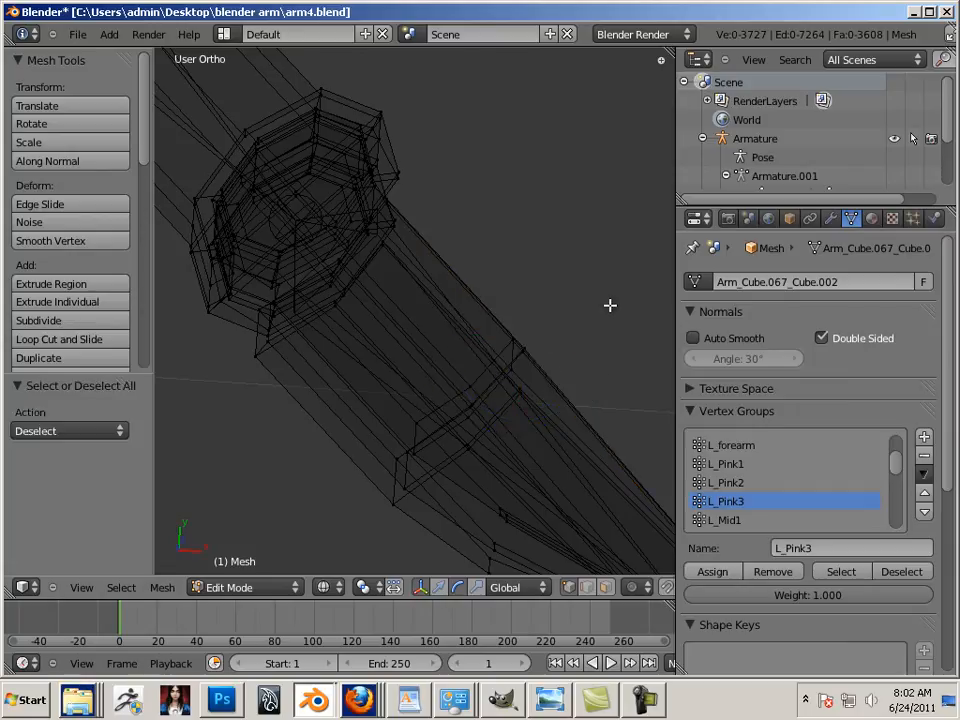
key(l)
key(l)
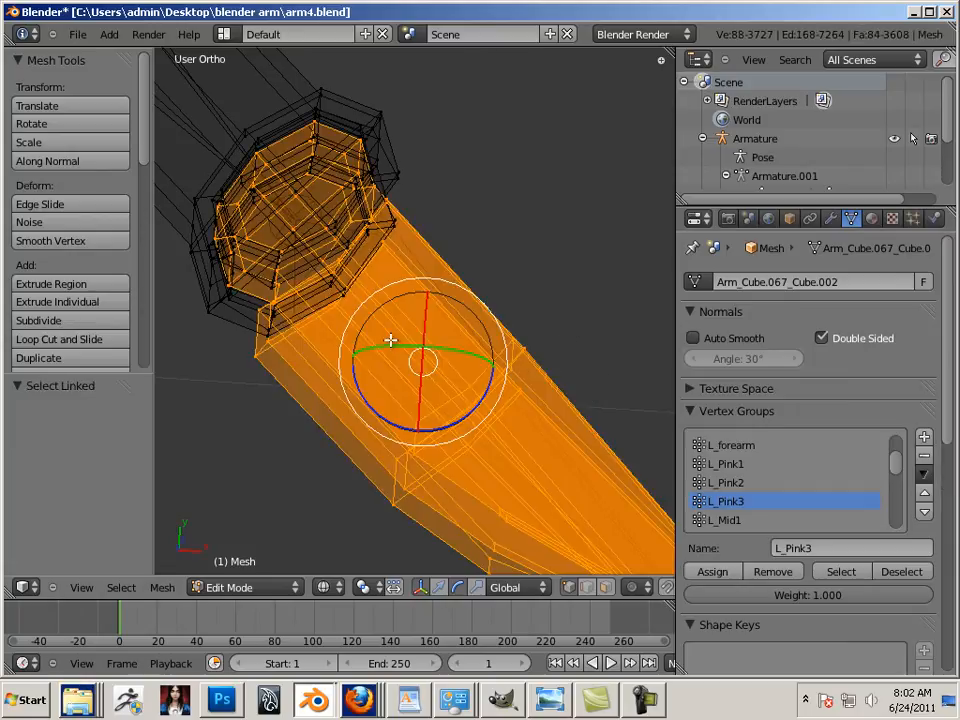
scroll(390, 340, down, 2)
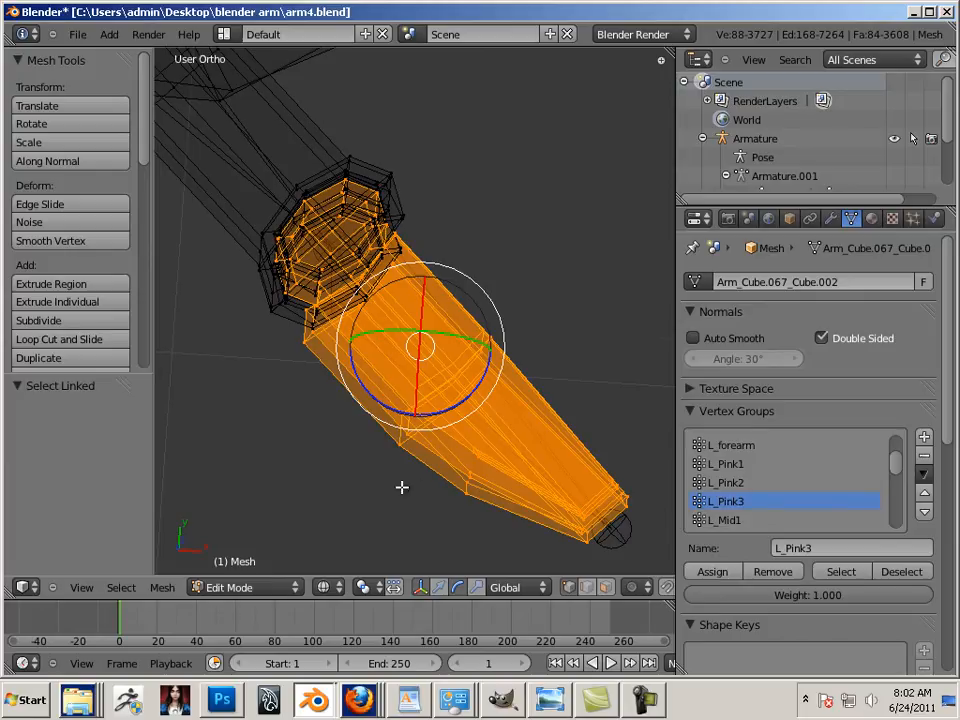
middle_drag(380, 493, 437, 470)
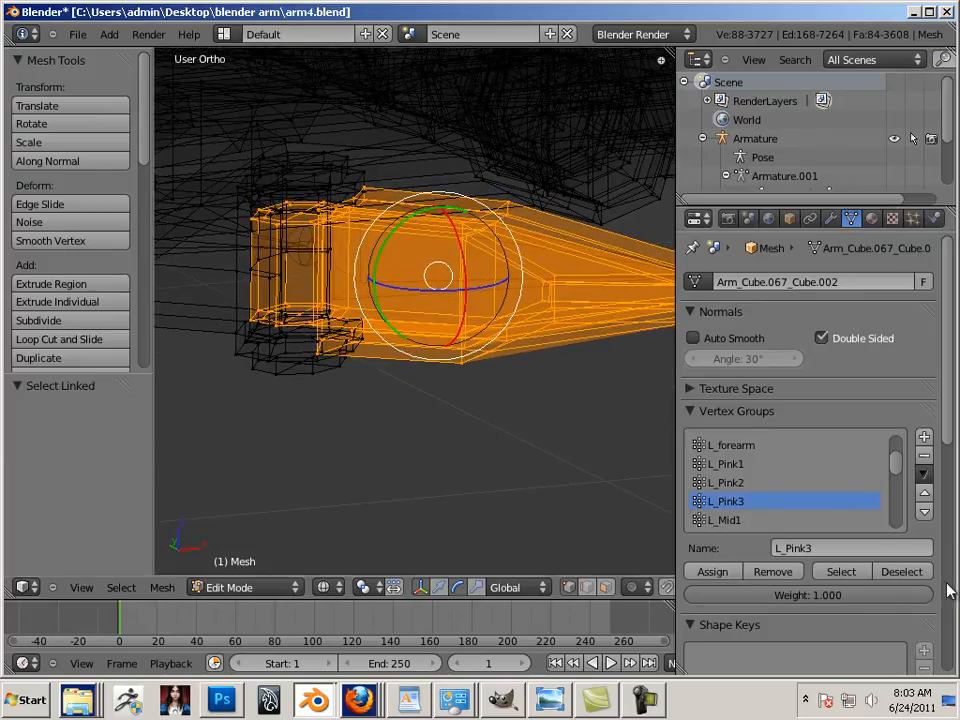
drag(896, 467, 896, 515)
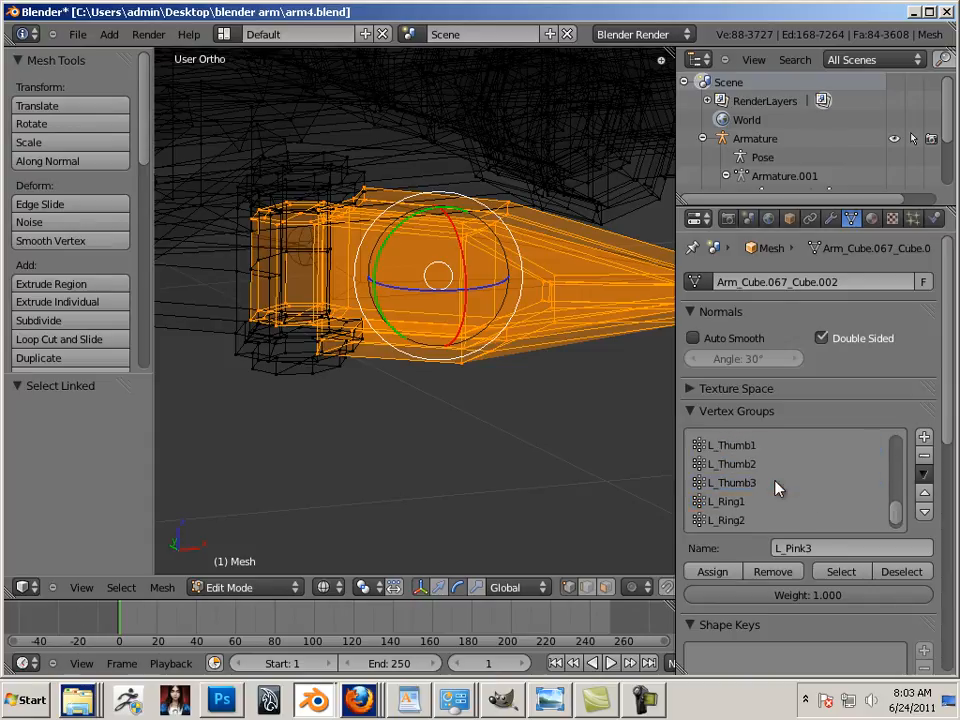
click(712, 571)
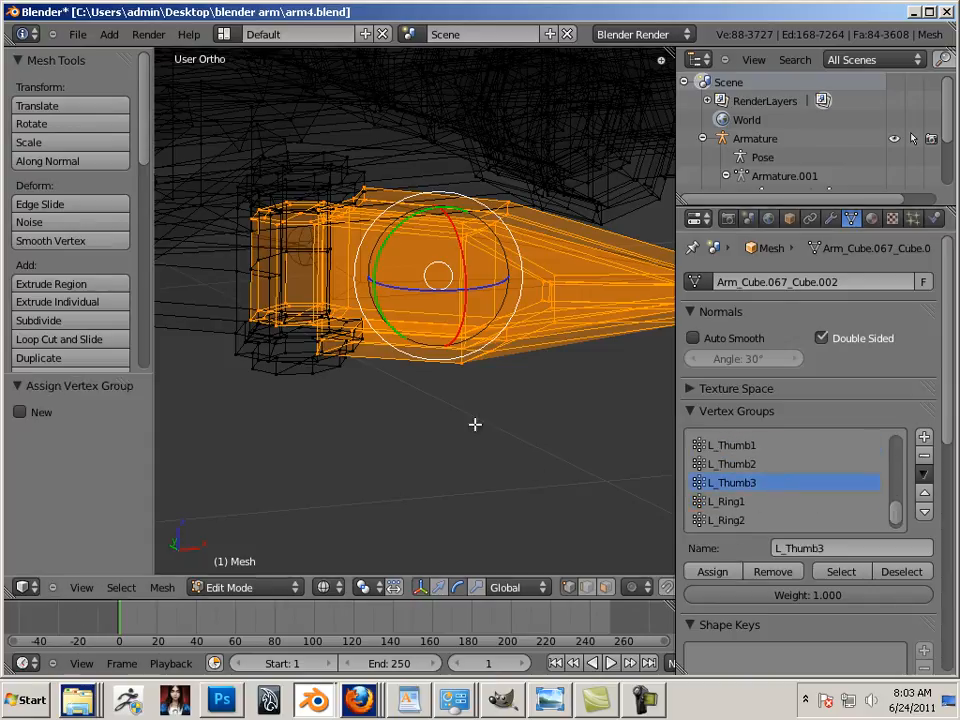
scroll(532, 429, down, 7)
middle_drag(360, 405, 336, 527)
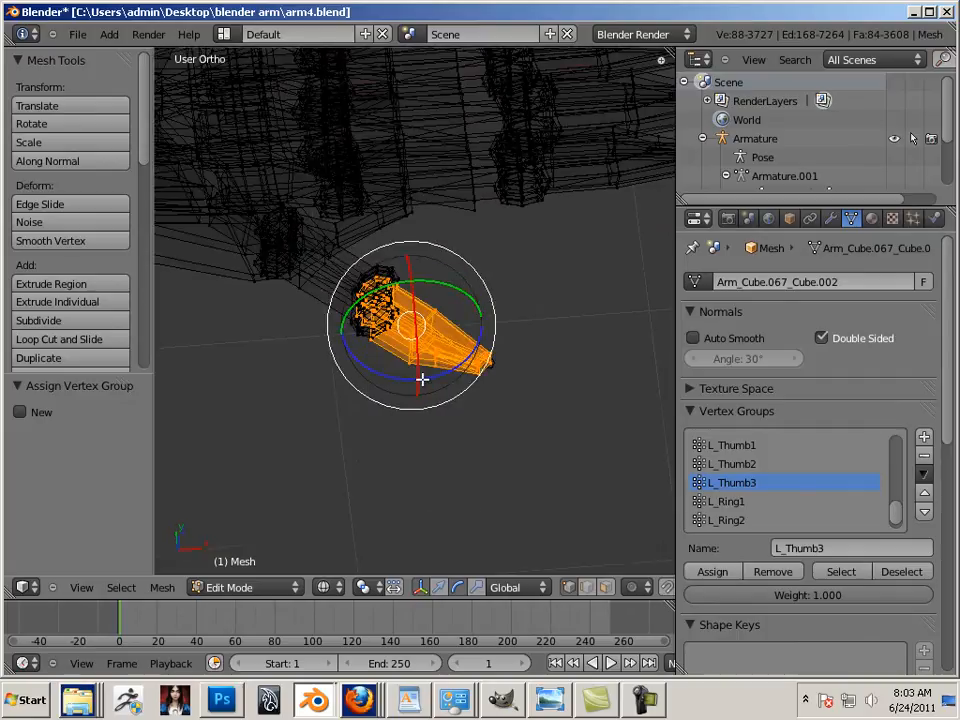
In solid shading, select the linked geometry of the index finger's knuckle plate and assign it to the L_wrist vertex group
shift+middle_drag(450, 360, 523, 492)
scroll(523, 492, up, 8)
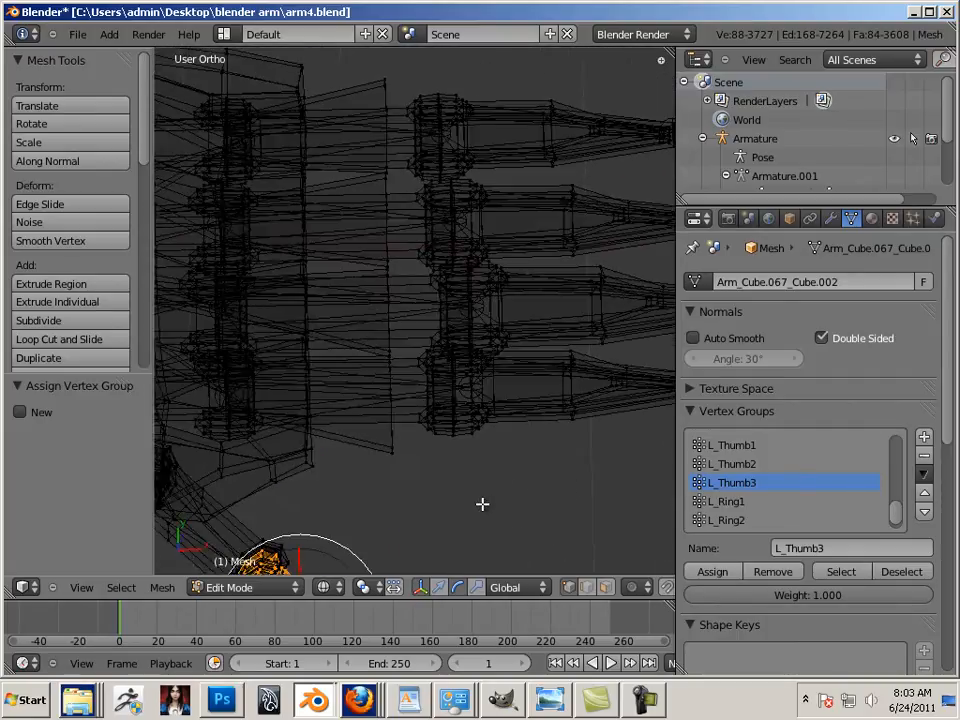
middle_drag(445, 440, 474, 478)
right_click(439, 483)
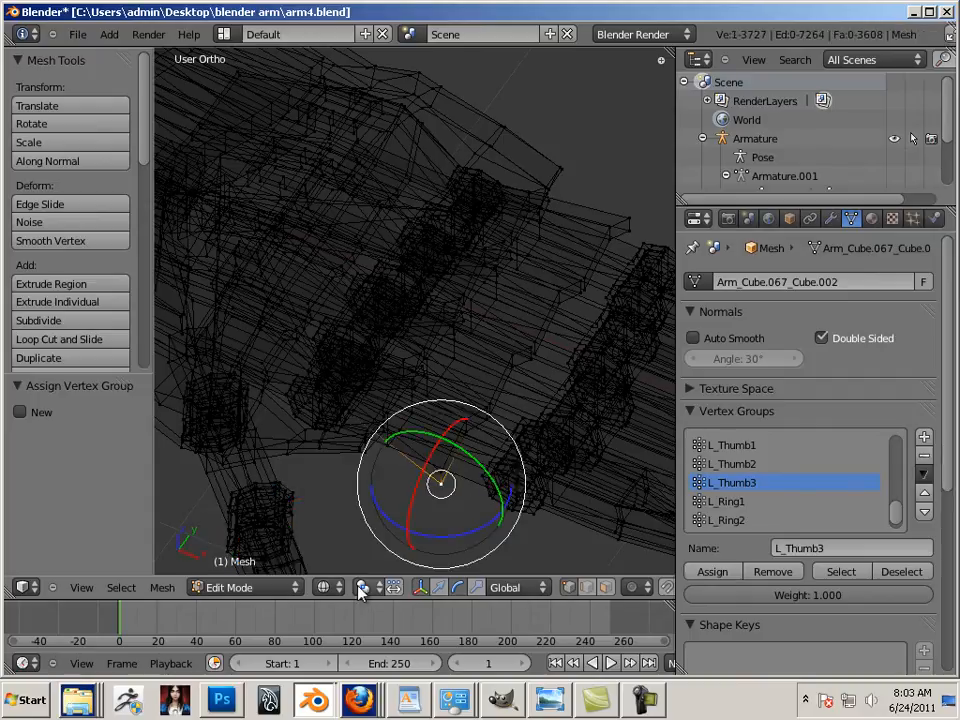
click(324, 587)
click(343, 530)
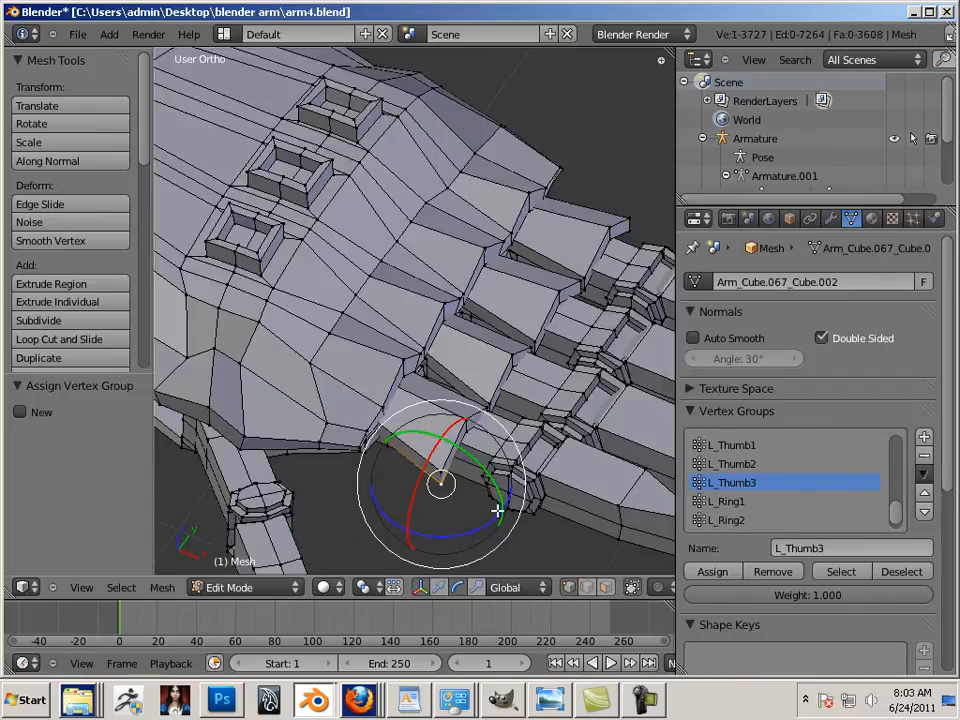
click(357, 485)
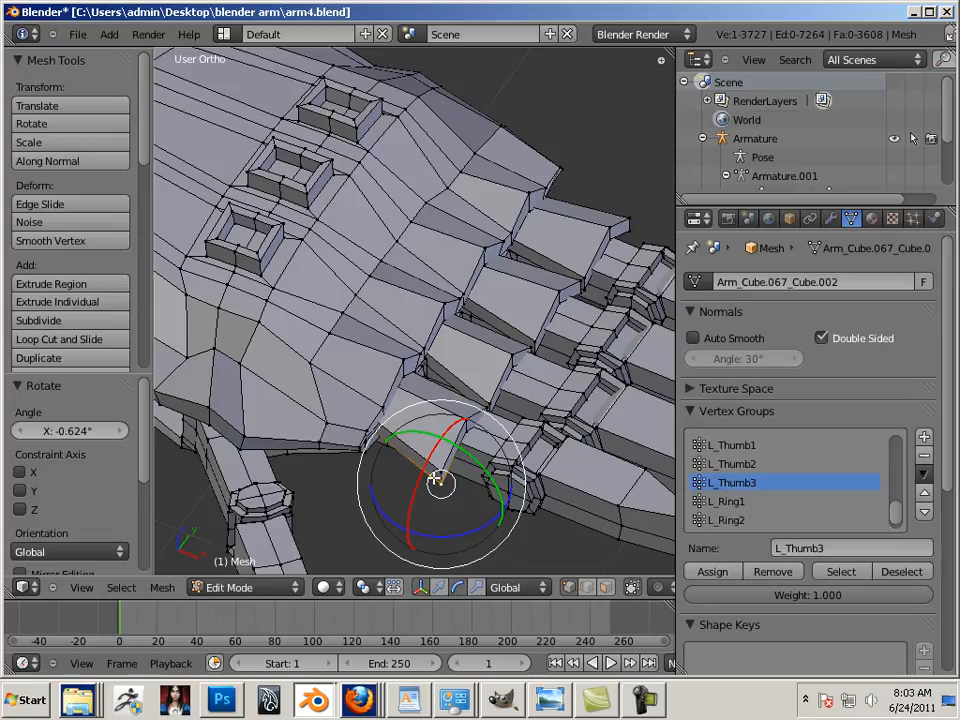
key(ctrl+l)
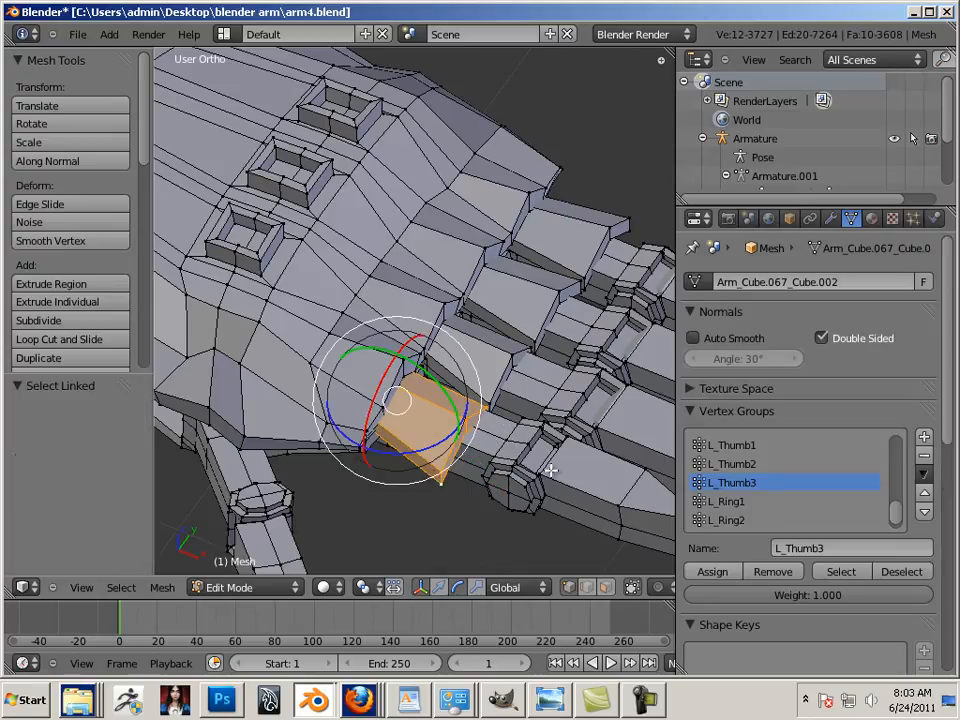
scroll(897, 510, up, 1)
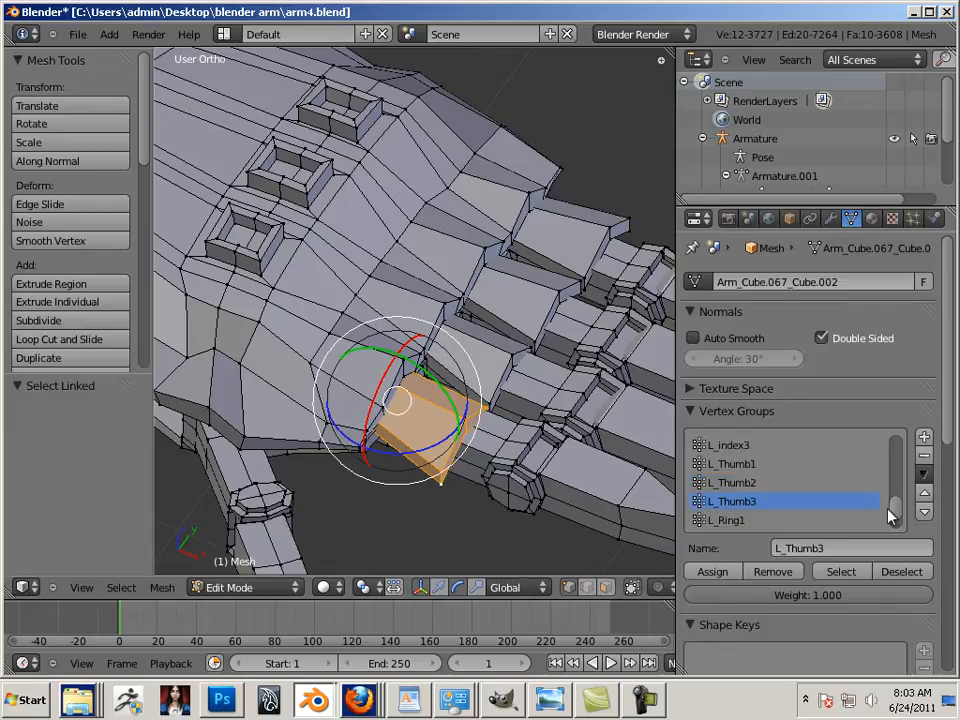
drag(897, 510, 896, 452)
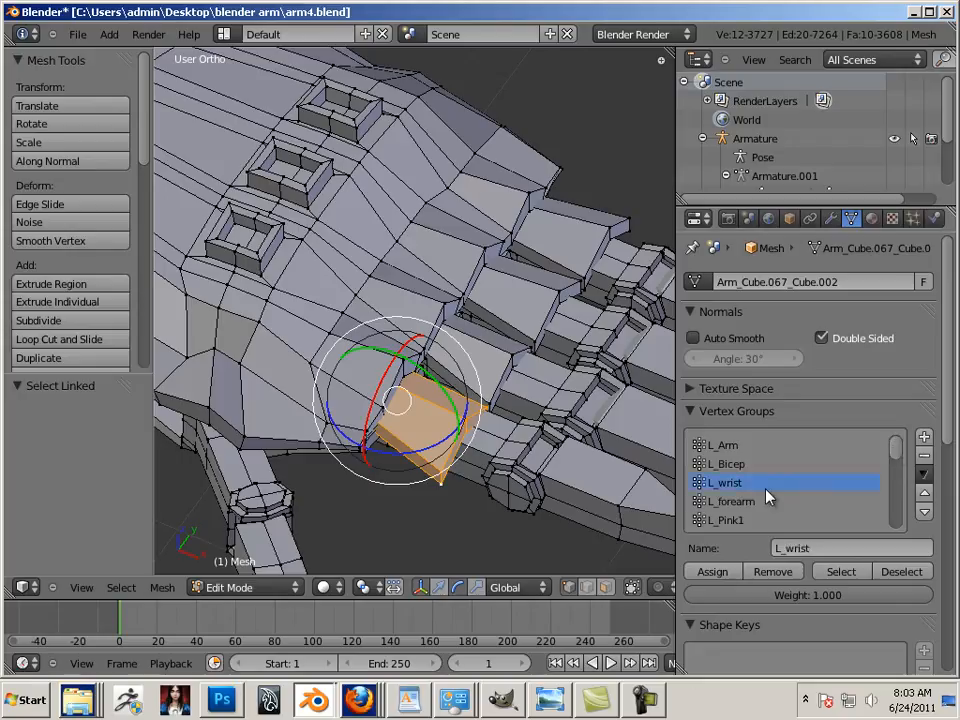
click(725, 571)
Select the linked geometry of the middle, ring and pinky knuckle plates one at a time and assign each to the L_wrist vertex group
right_click(507, 357)
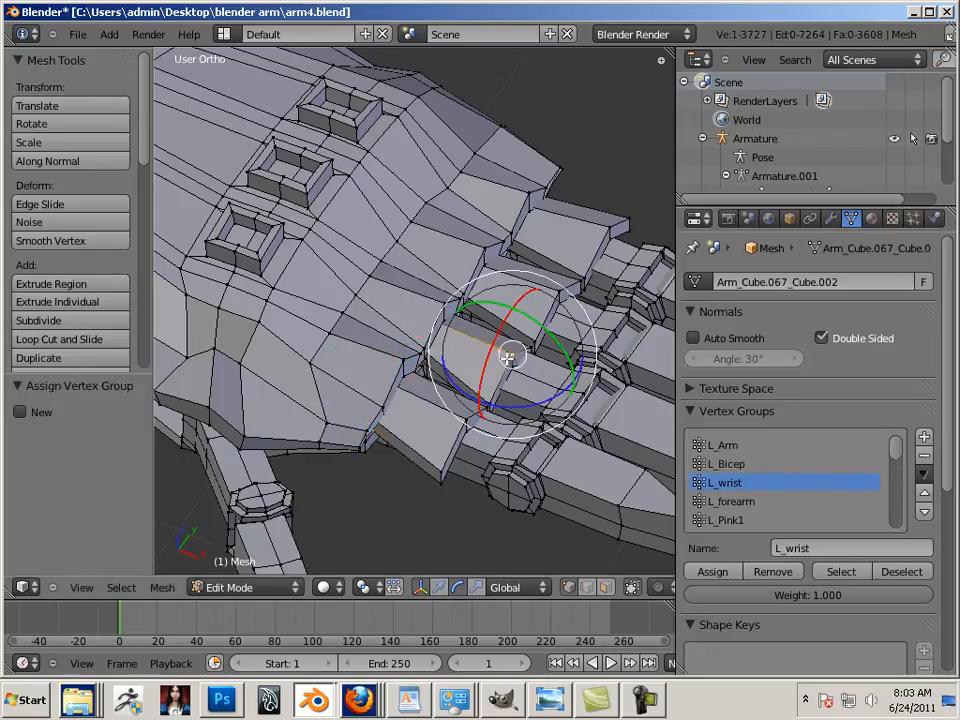
key(l)
click(725, 572)
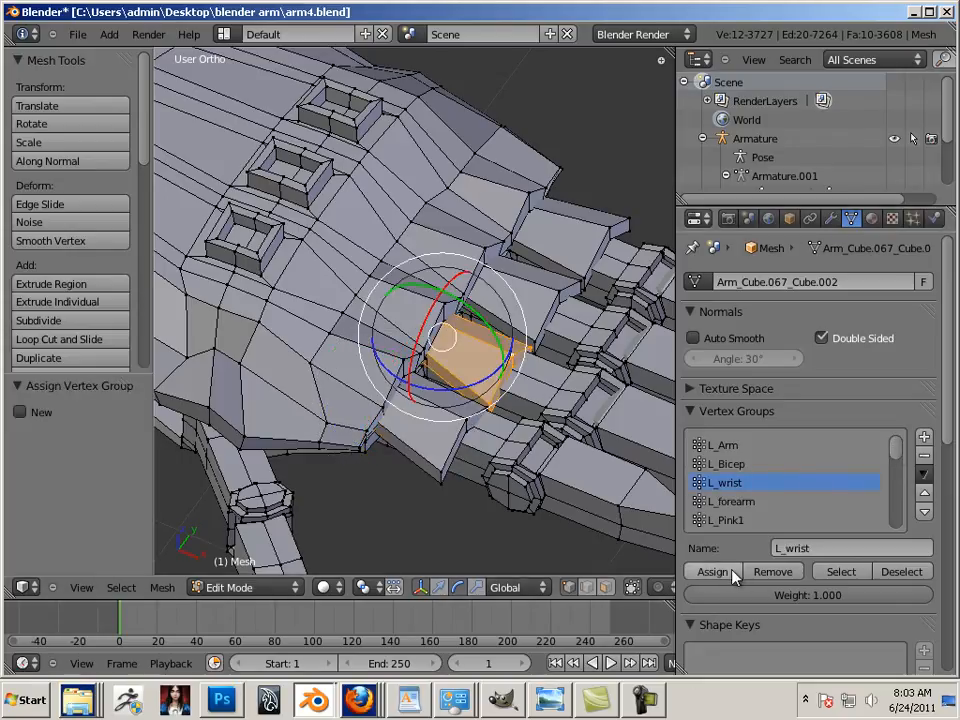
right_click(553, 291)
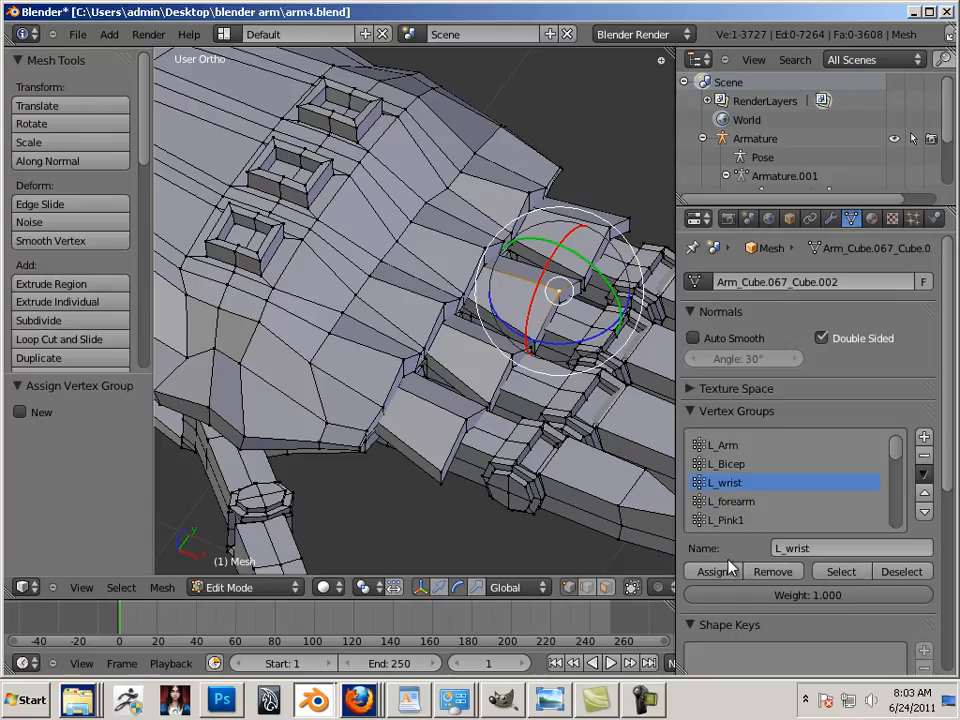
key(l)
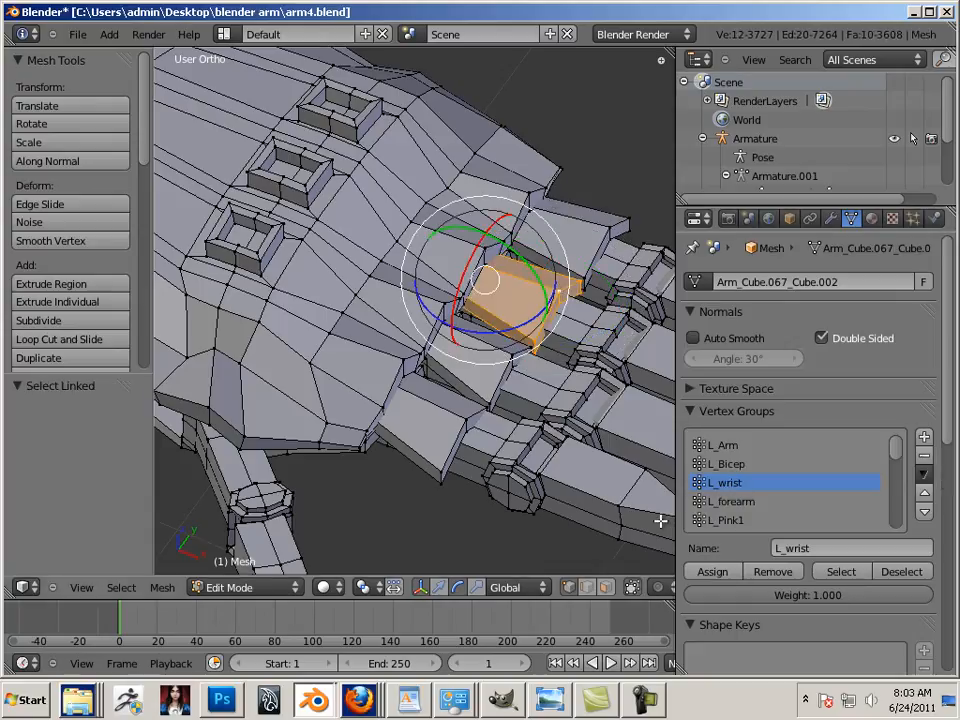
click(712, 572)
right_click(613, 227)
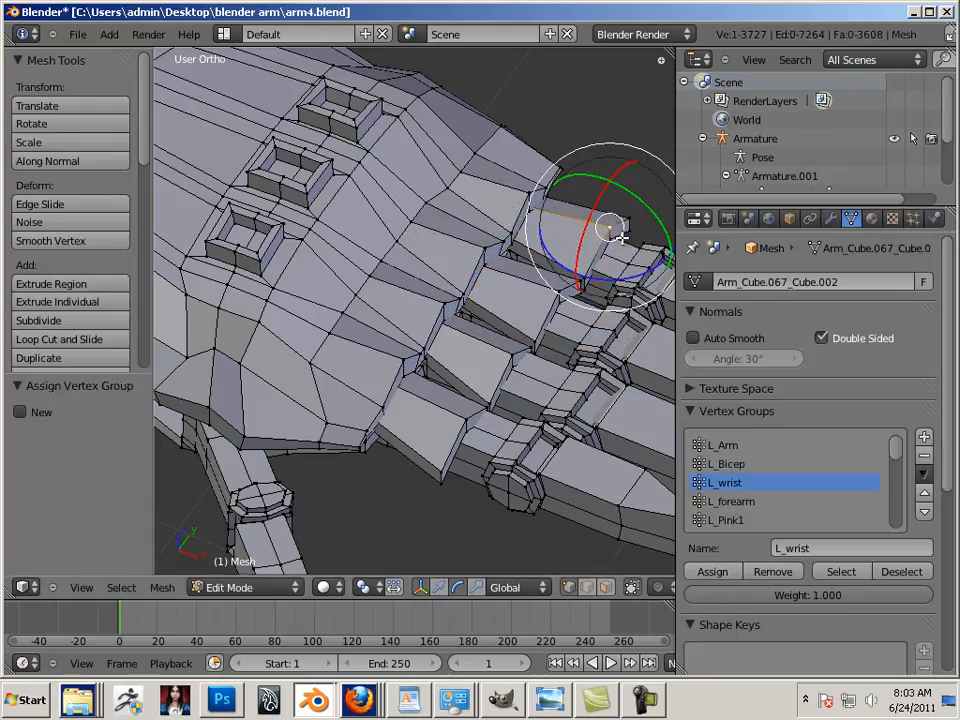
key(ctrl+l)
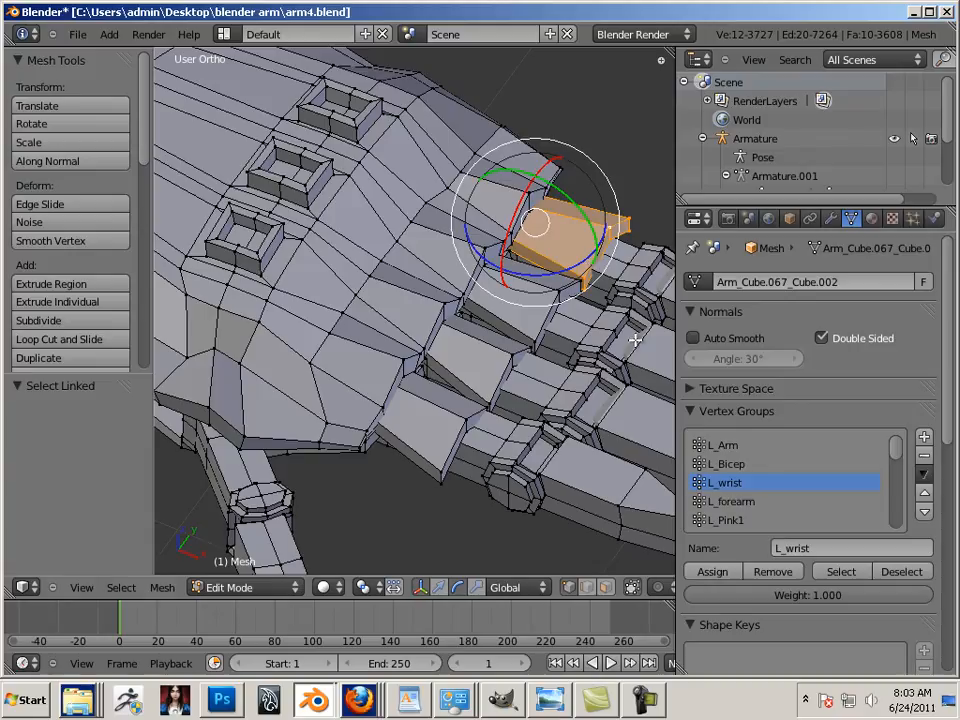
click(713, 572)
Return the mesh to Object Mode, deselect everything and show the hand in wireframe
middle_drag(405, 322, 501, 396)
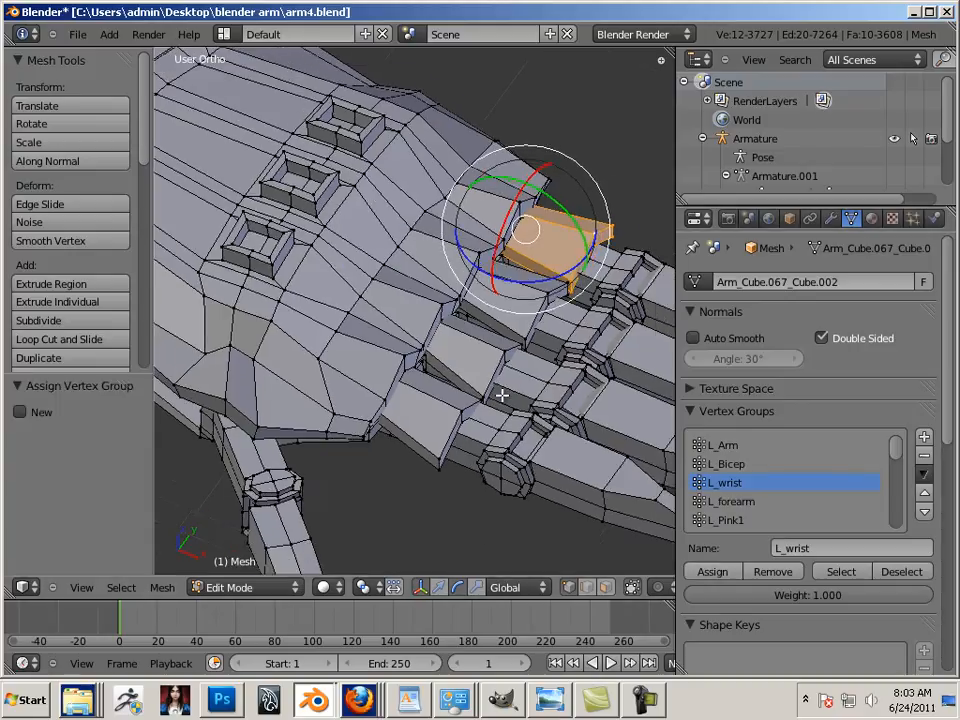
scroll(448, 454, down, 3)
middle_drag(448, 454, 548, 471)
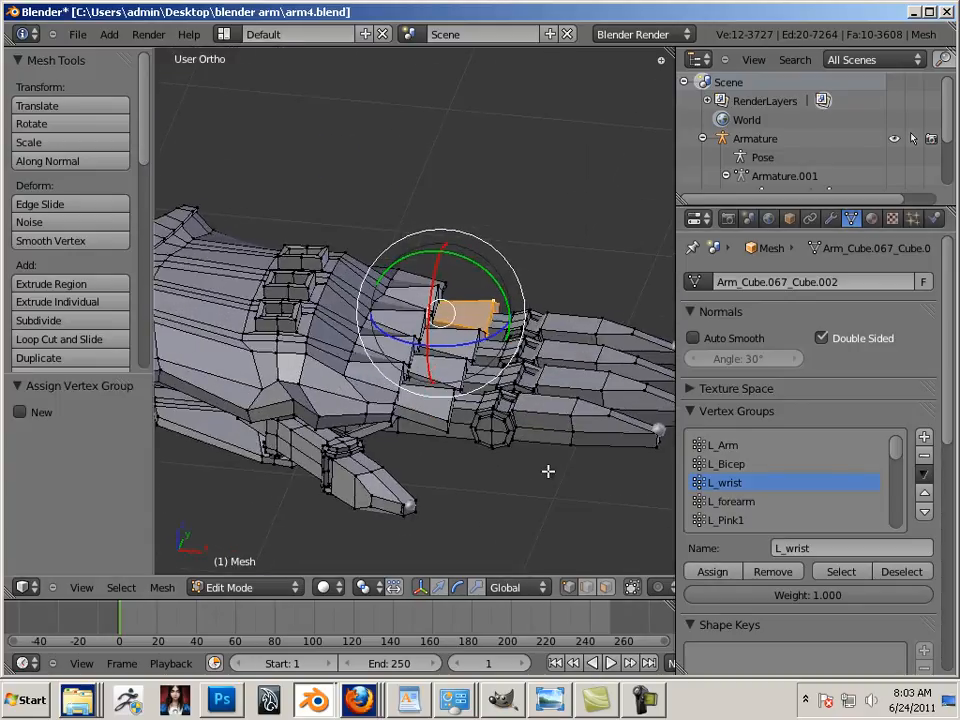
click(250, 587)
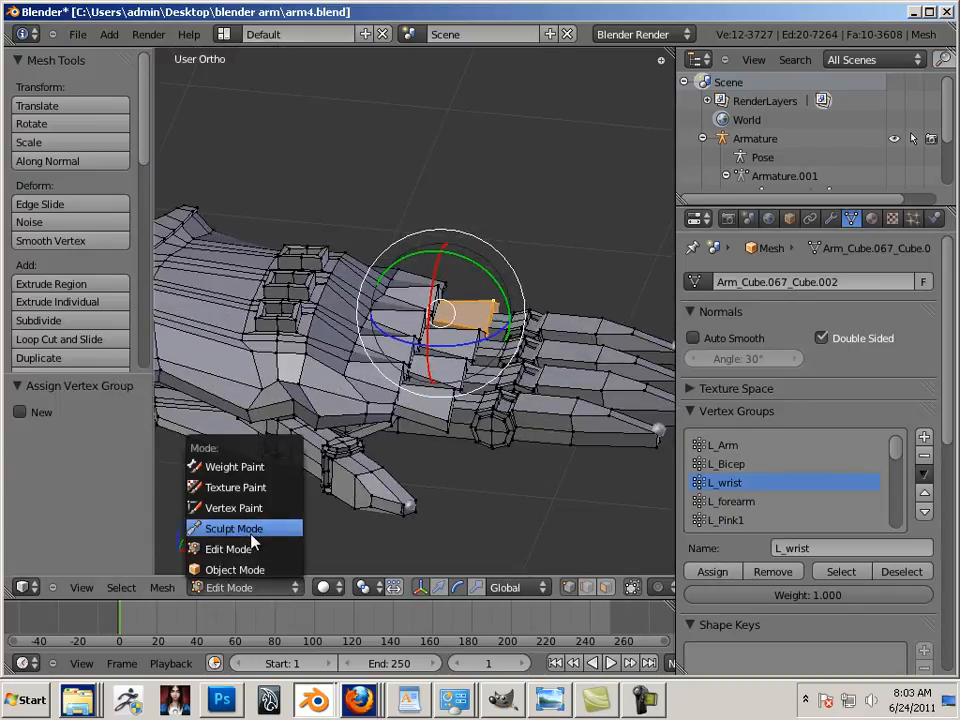
click(240, 569)
key(a)
middle_drag(499, 480, 470, 470)
click(333, 587)
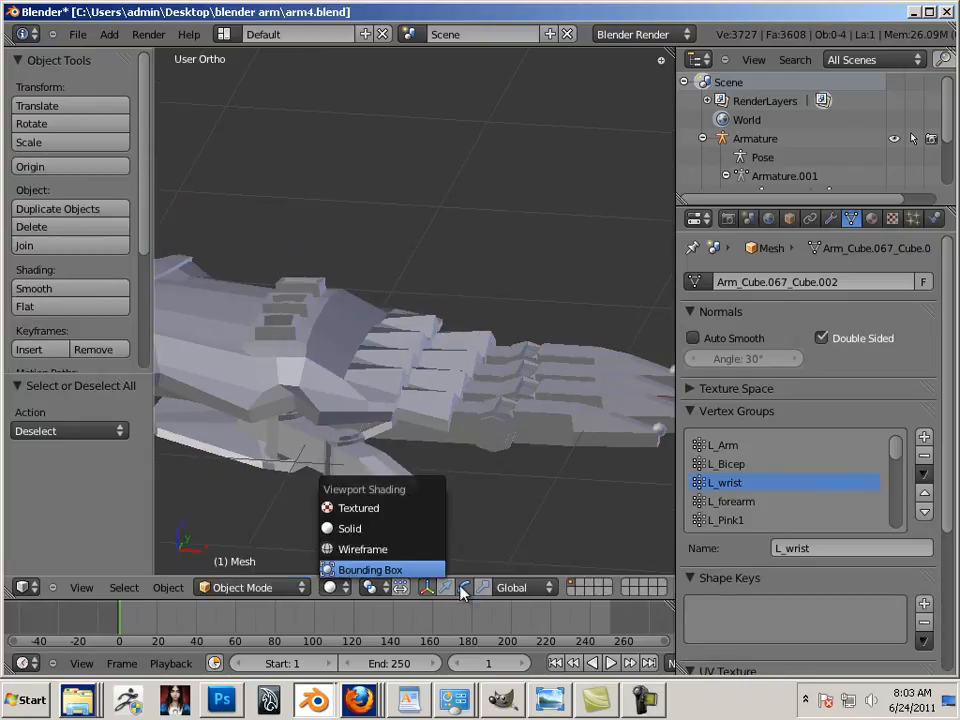
key(z)
scroll(461, 437, up, 10)
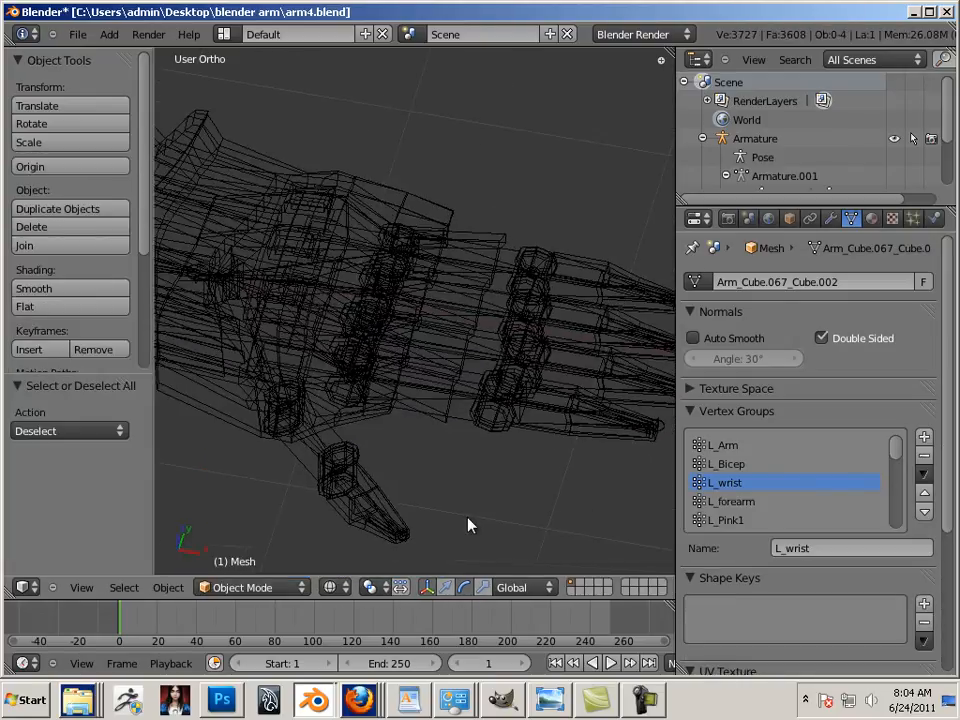
Select the armature and compare the hand in solid and wireframe shading
right_click(476, 464)
middle_drag(480, 469, 437, 451)
key(z)
key(z)
key(z)
key(z)
key(z)
key(z)
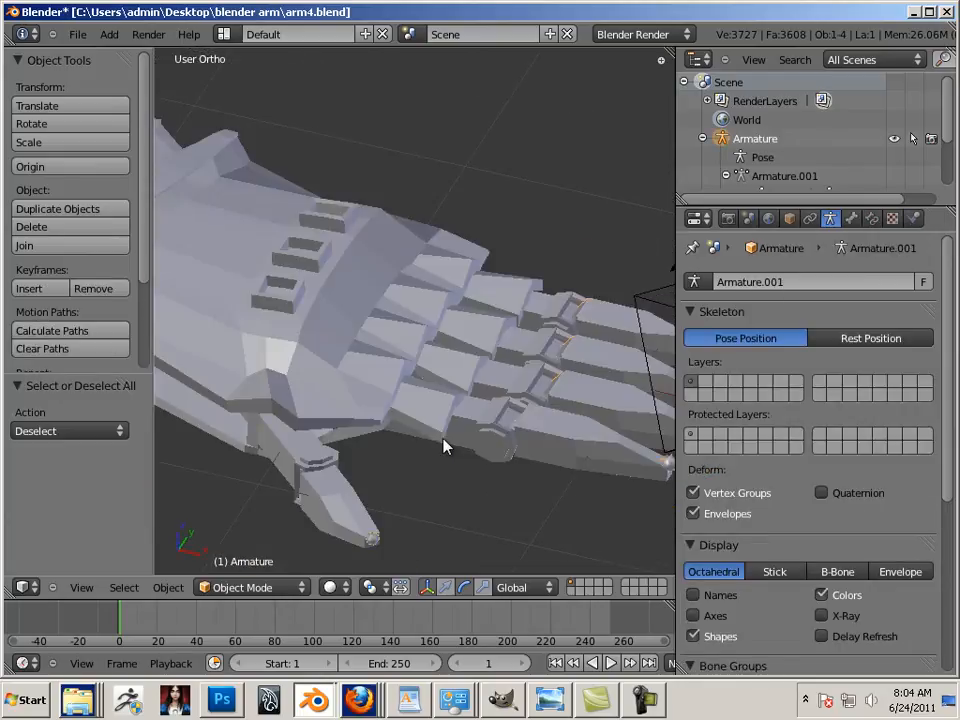
key(z)
key(z)
key(z)
key(z)
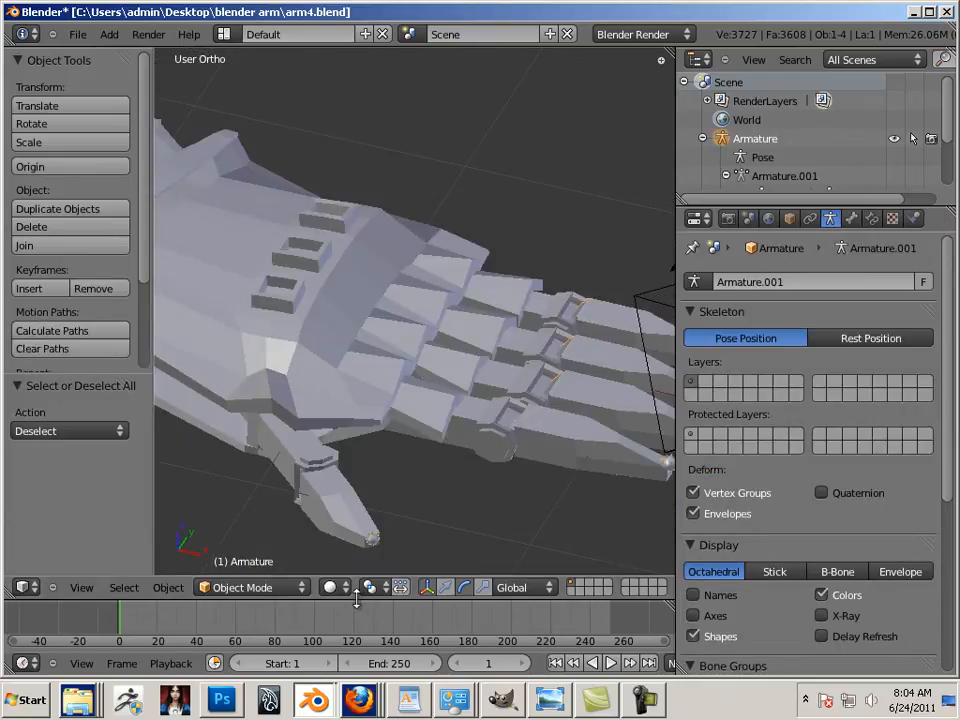
Reselect the armature in wireframe view, switch it to Pose Mode and select the L_index2 bone
right_click(444, 432)
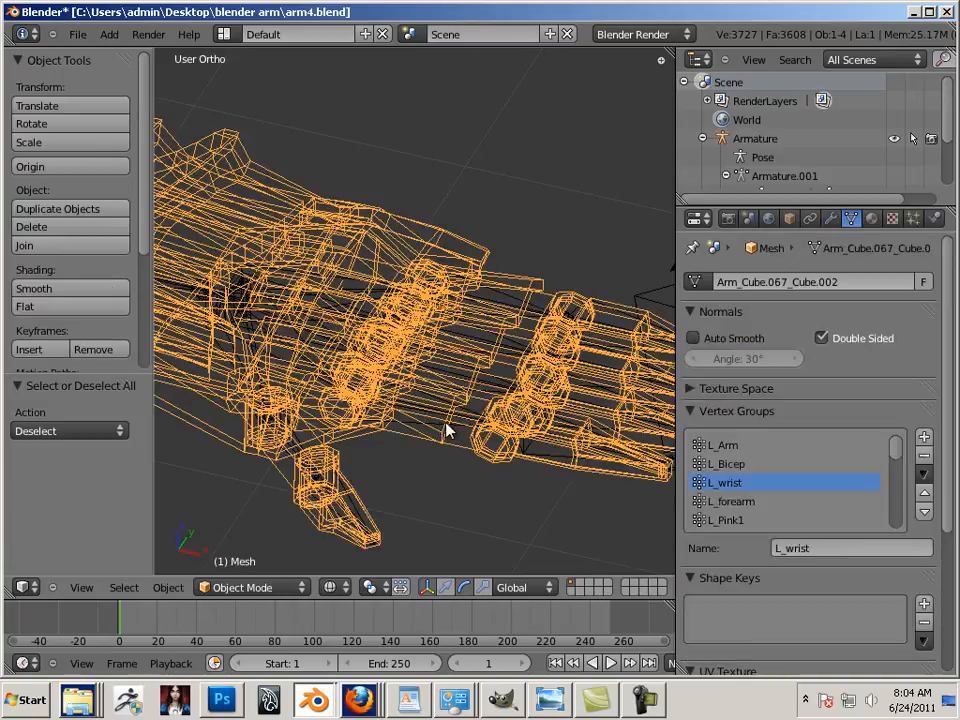
right_click(451, 431)
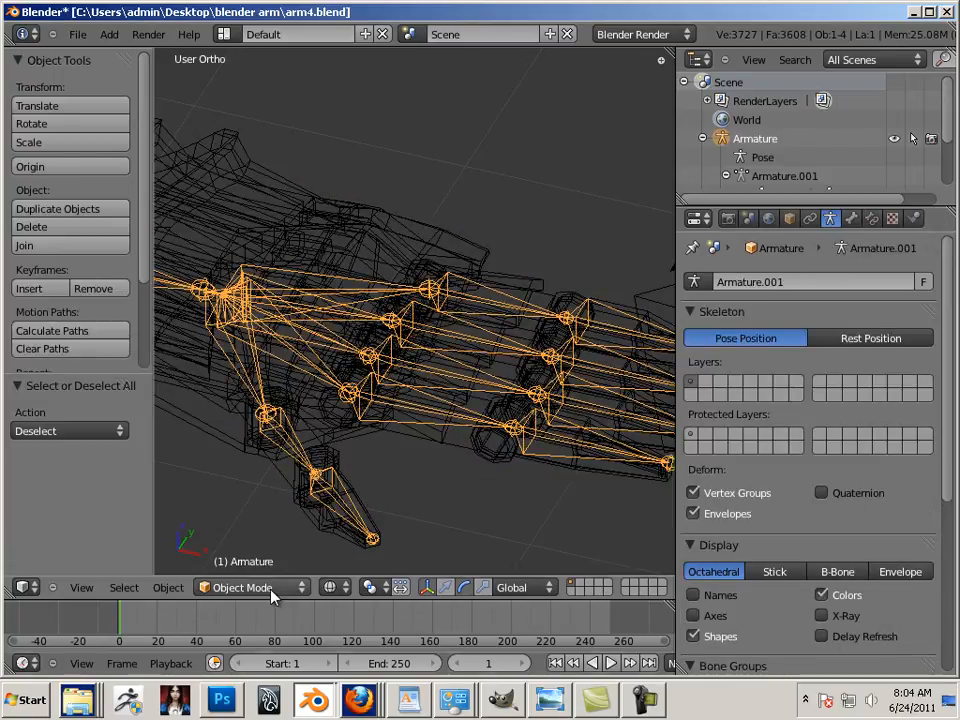
right_click(470, 427)
right_click(466, 430)
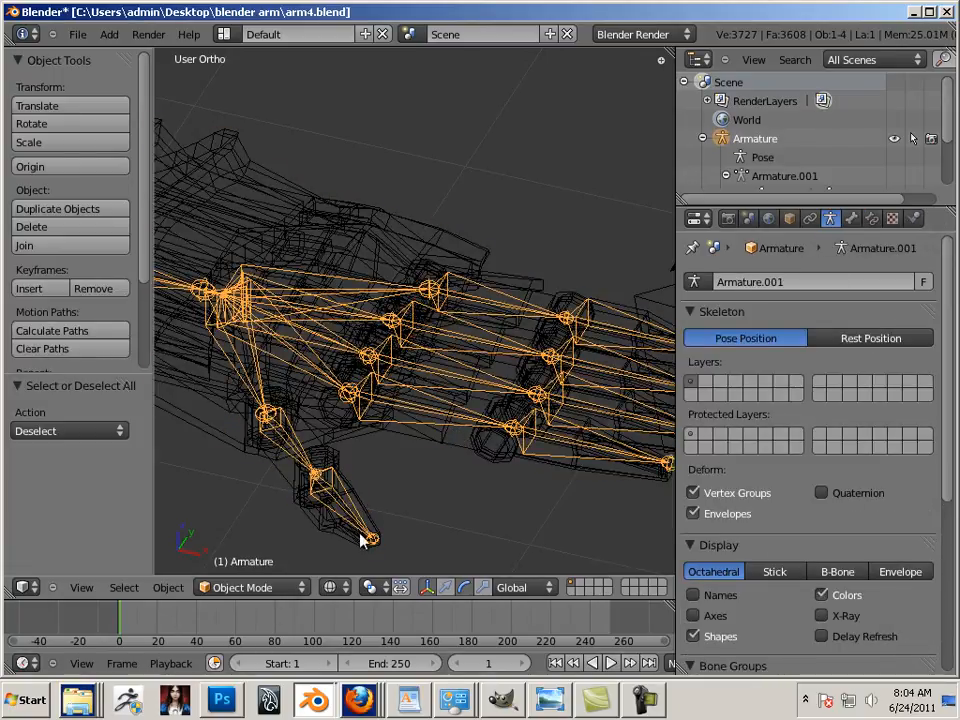
click(255, 590)
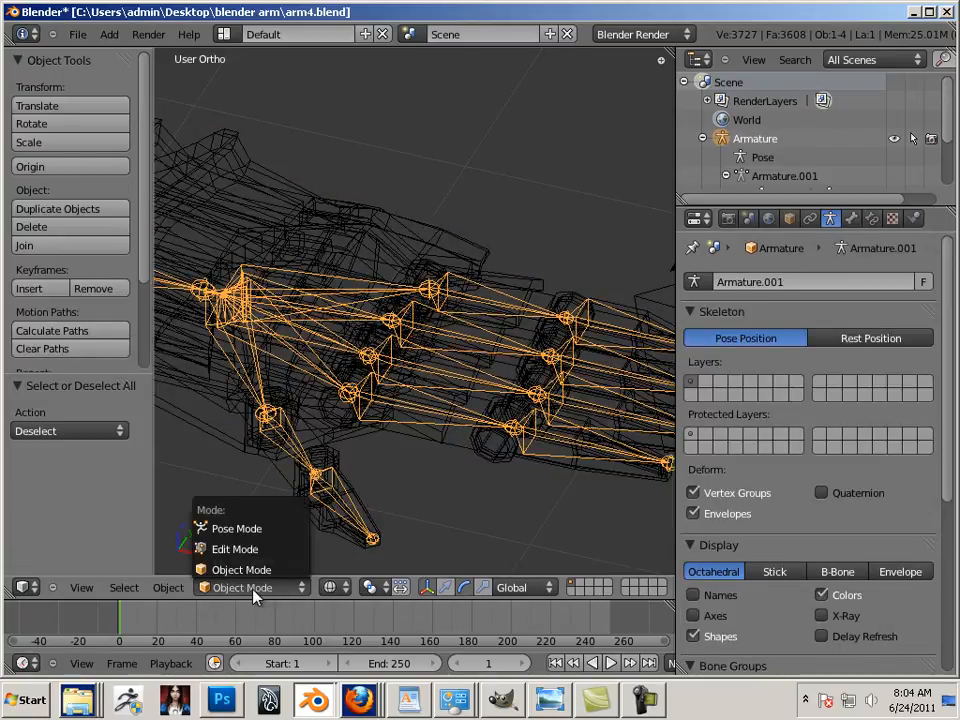
click(248, 528)
right_click(426, 420)
middle_drag(426, 420, 503, 514)
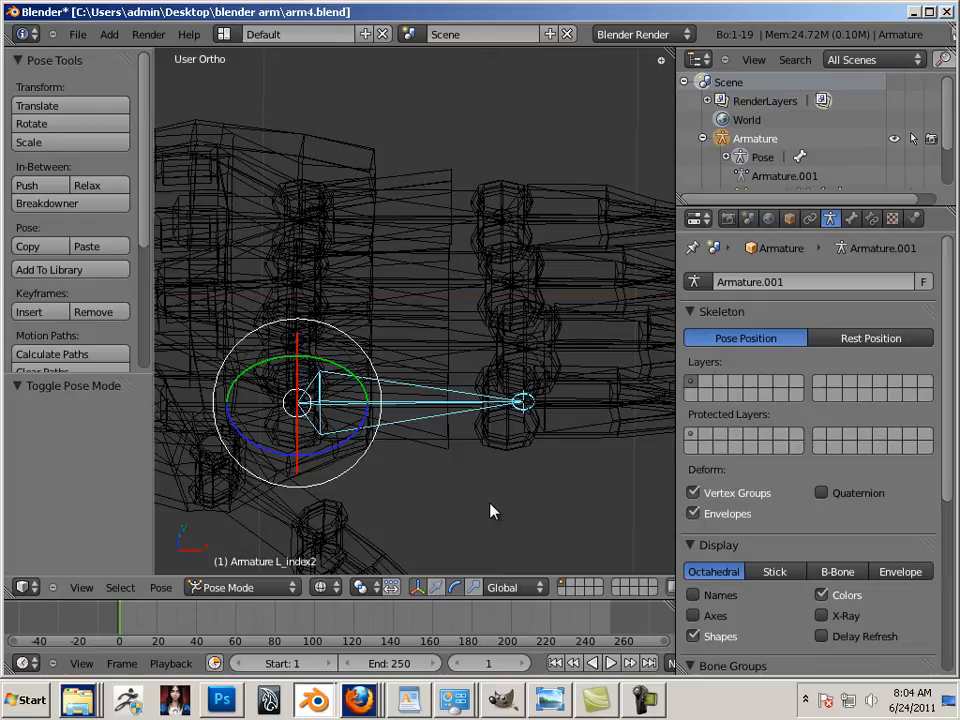
Test-rotate the L_index2 and L_index3 bones in solid shading, cancelling each rotation
key(z)
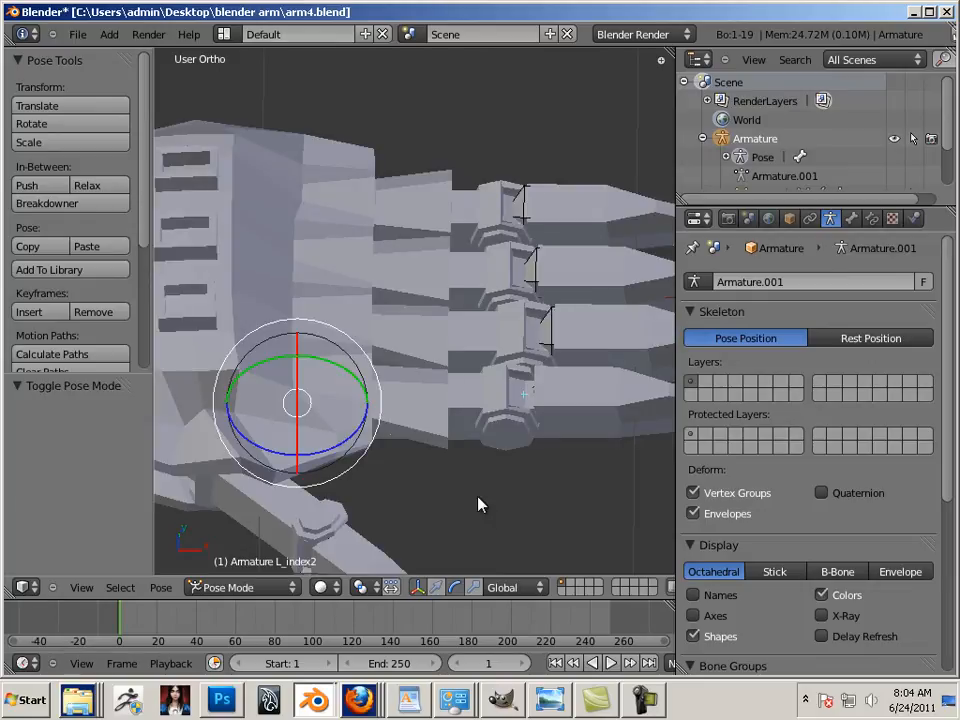
middle_drag(480, 506, 465, 516)
key(r)
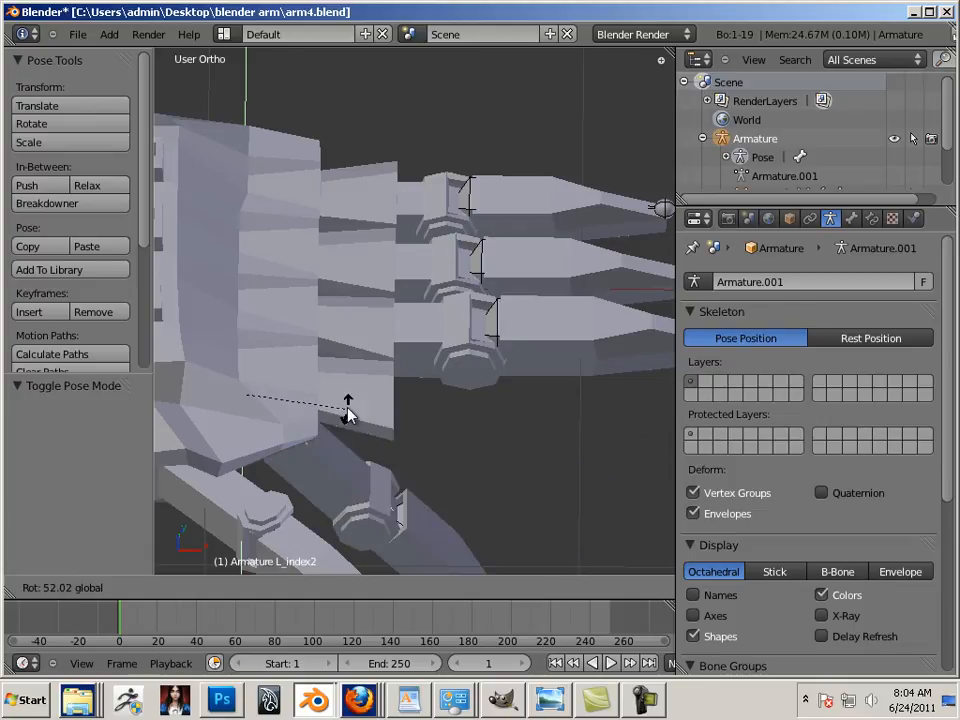
click(301, 381)
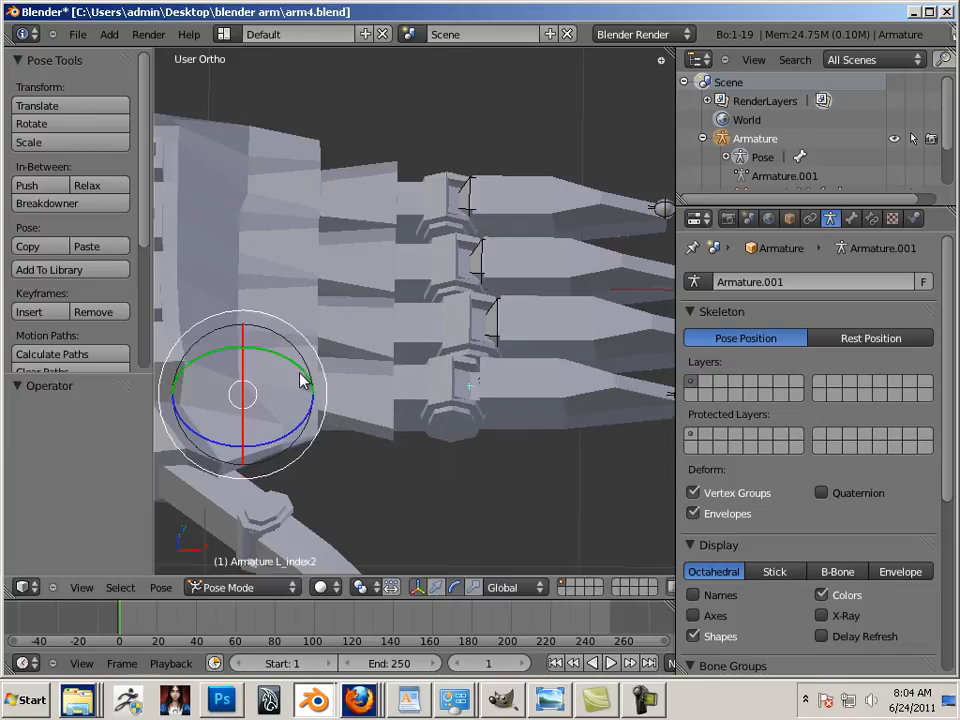
right_click(485, 388)
key(r)
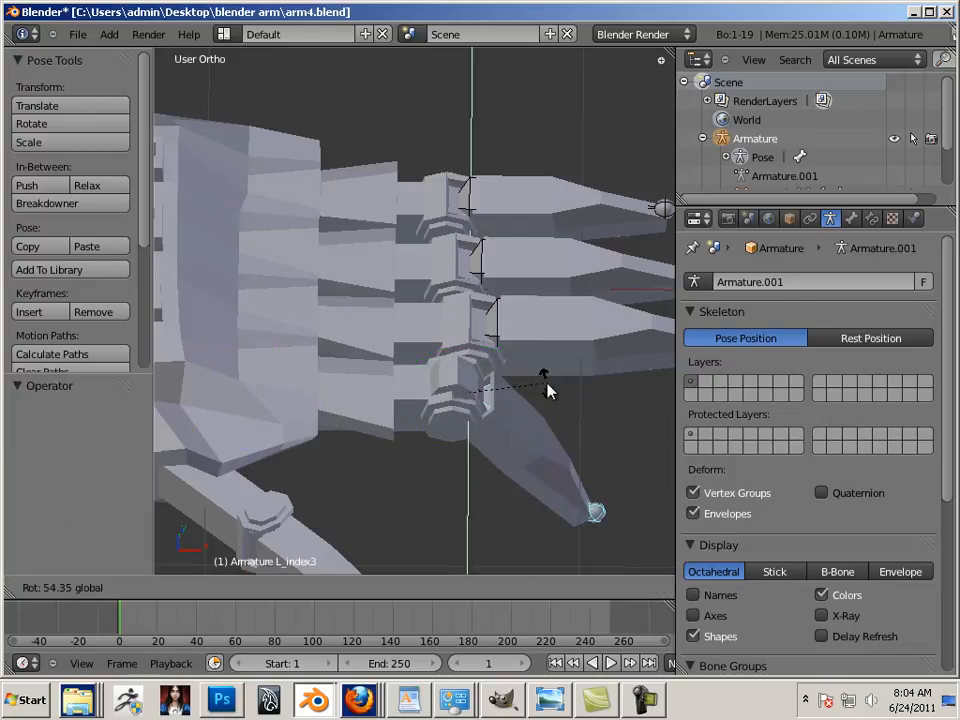
key(Escape)
Test-rotate the L_Mid2 and L_Mid3 bones of the middle finger, cancelling each rotation
right_click(399, 328)
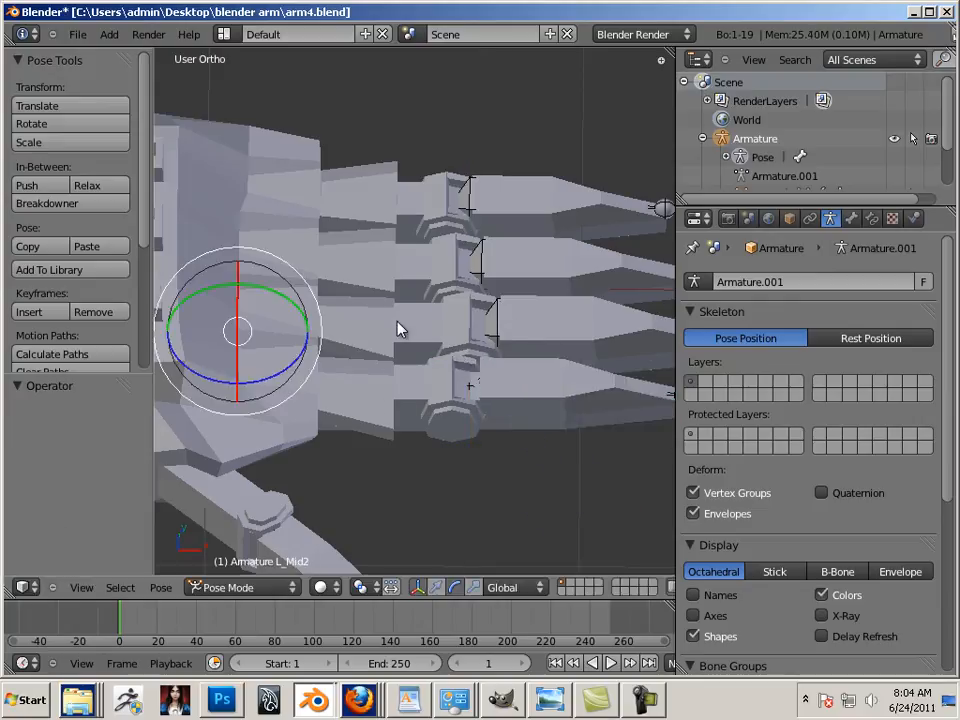
key(r)
key(Escape)
right_click(512, 333)
key(r)
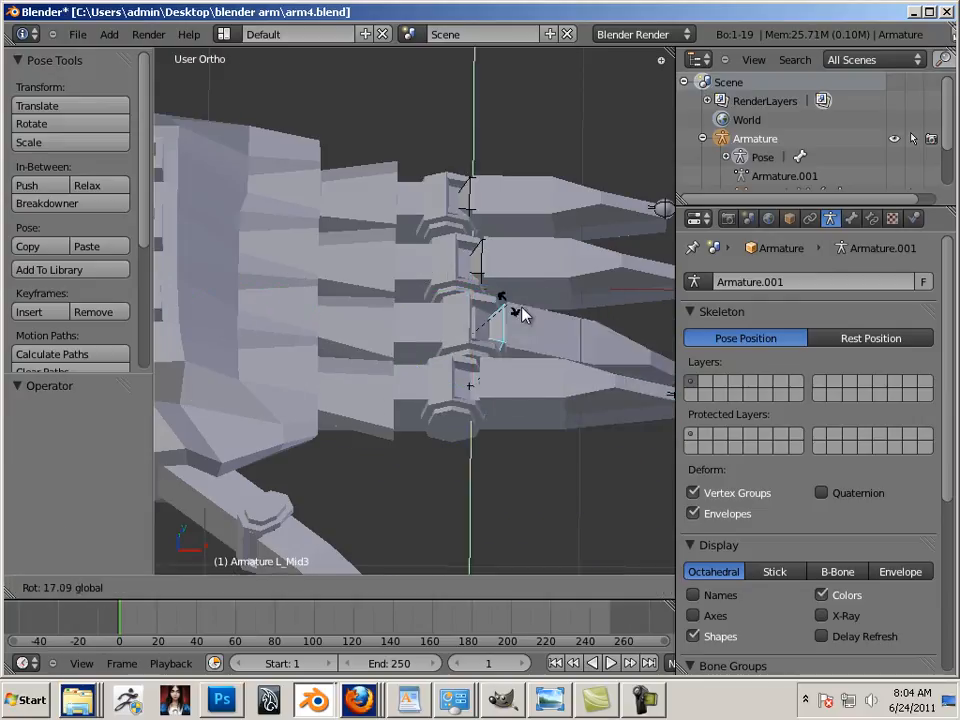
key(Escape)
Test-rotate the ring finger's middle and end bones, undoing each rotation
right_click(402, 257)
mouse_move(294, 237)
mouse_down()
mouse_move(315, 251)
mouse_move(297, 237)
mouse_up()
key(ctrl+z)
right_click(508, 254)
drag(514, 251, 482, 251)
key(ctrl+z)
Select the L_Pink2 bone, test-rotate the pinky with it and undo the rotation
click(411, 197)
right_click(408, 182)
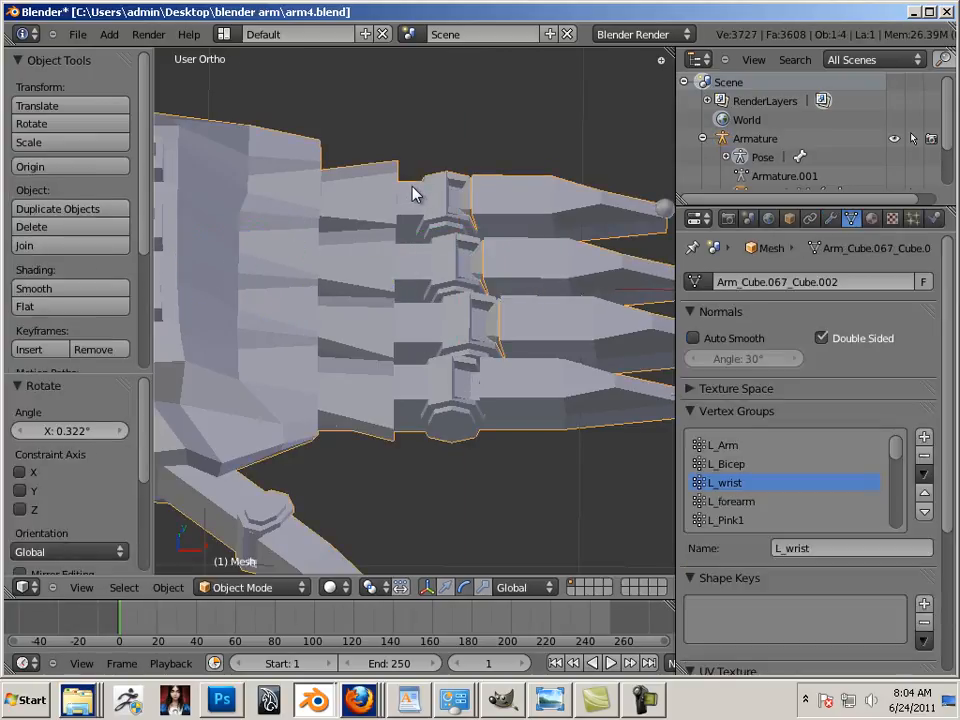
right_click(408, 197)
drag(317, 189, 328, 195)
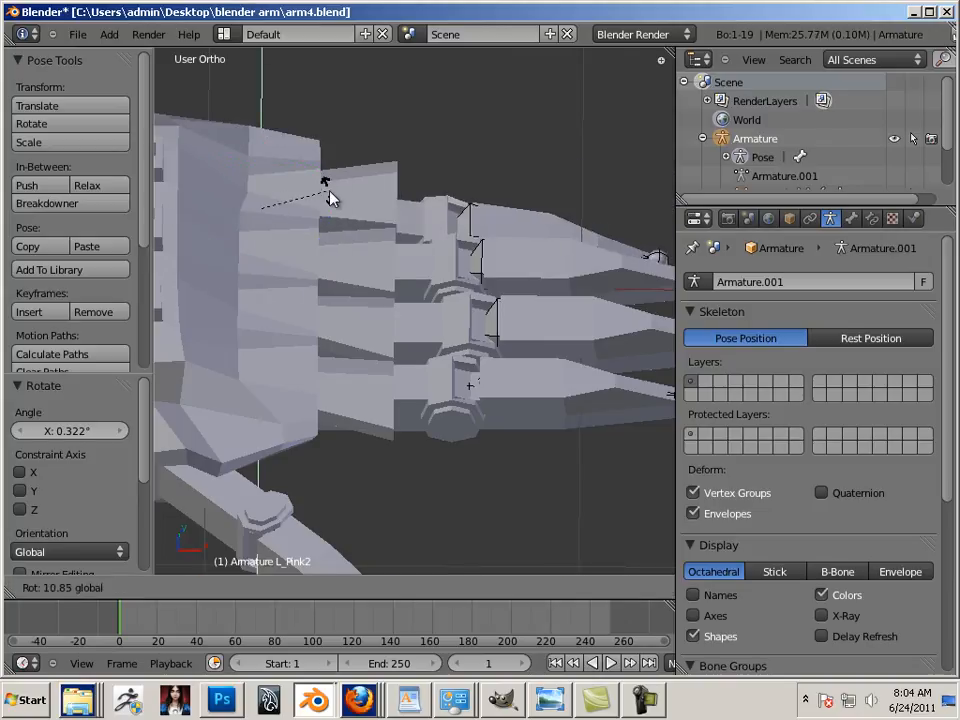
key(ctrl+z)
Rotate the L_Pink3 bone about the Y axis by about 17°, and again by about 20°, to test the pinky fingertip's binding
right_click(458, 200)
drag(481, 178, 484, 188)
shift+middle_drag(371, 199, 465, 250)
scroll(465, 249, down, 2)
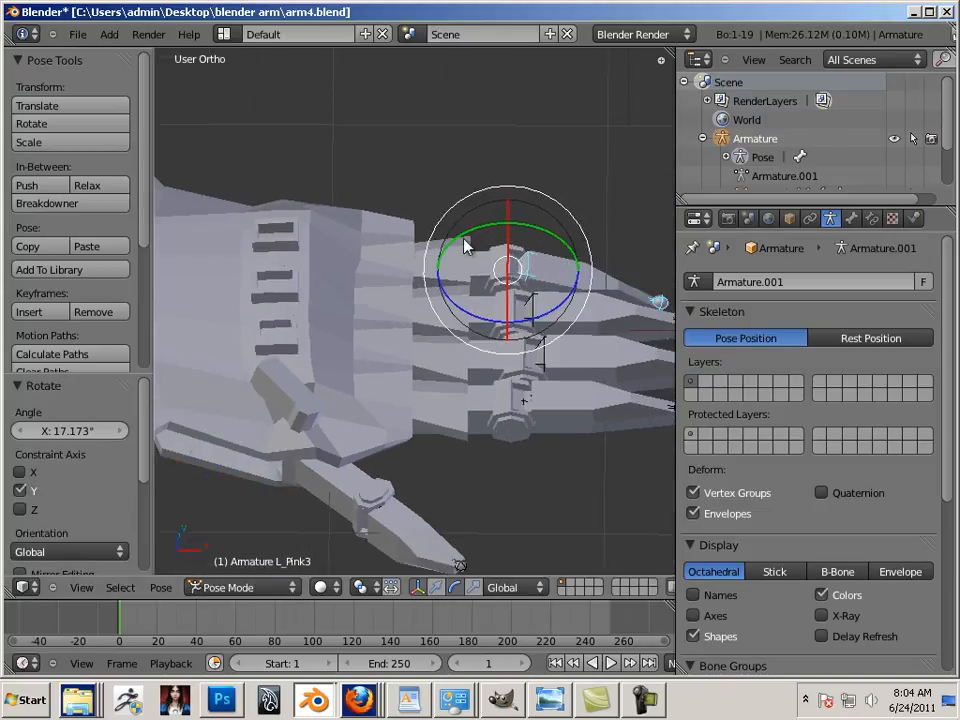
mouse_move(490, 233)
mouse_down()
mouse_move(516, 236)
mouse_move(482, 231)
mouse_move(521, 242)
mouse_move(505, 248)
mouse_up()
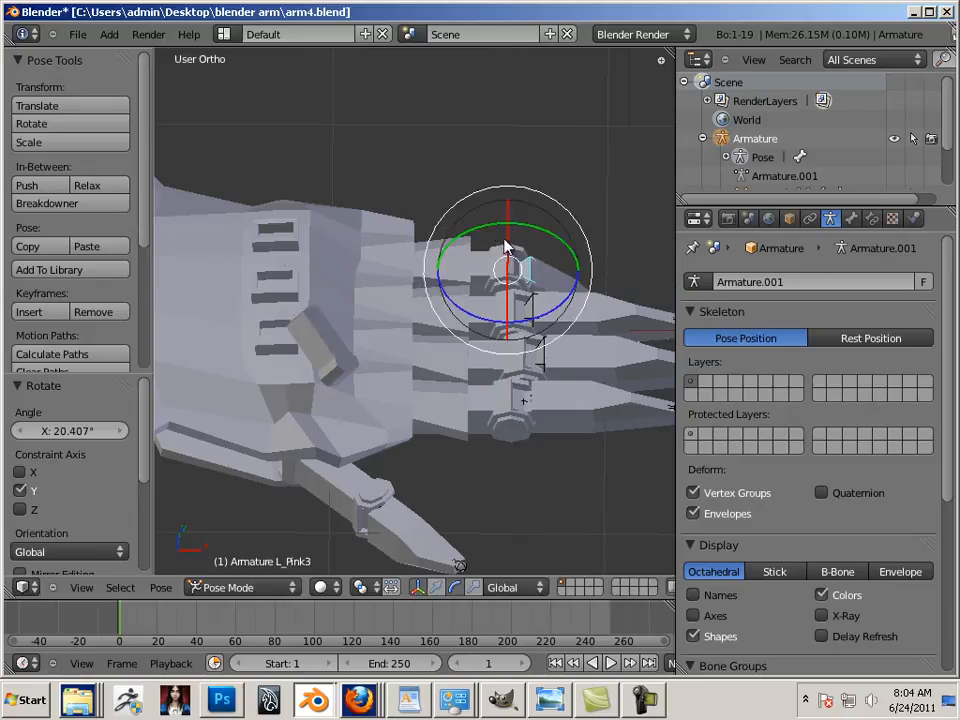
Undo the last L_Pink3 rotation and select the thumb's whole linked base segment in the mesh, viewed in wireframe
key(ctrl+z)
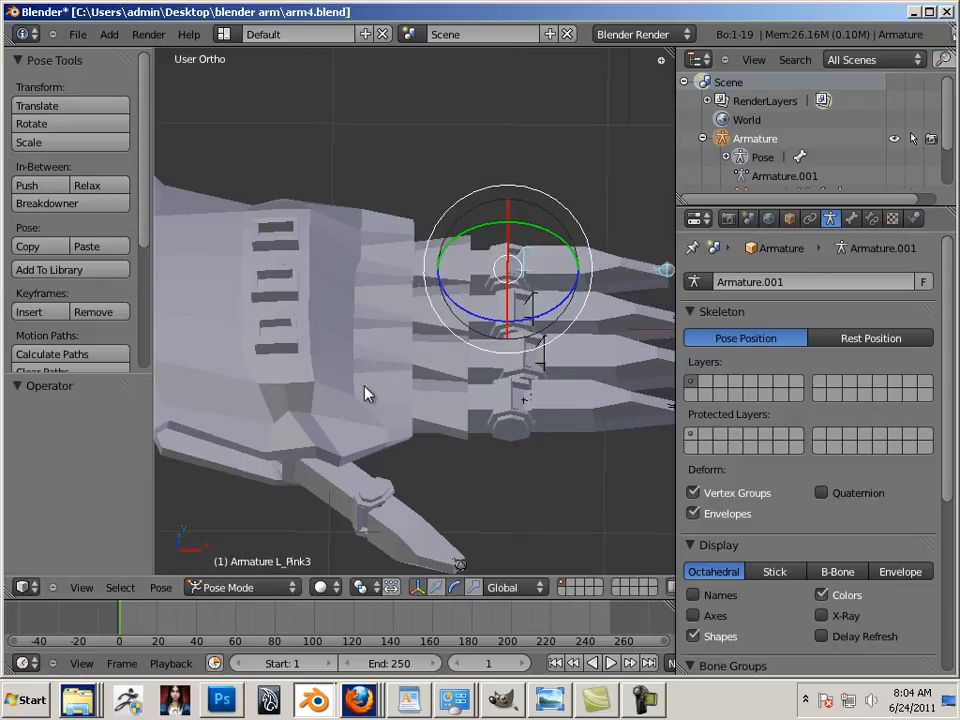
shift+middle_drag(364, 386, 459, 262)
scroll(472, 286, up, 3)
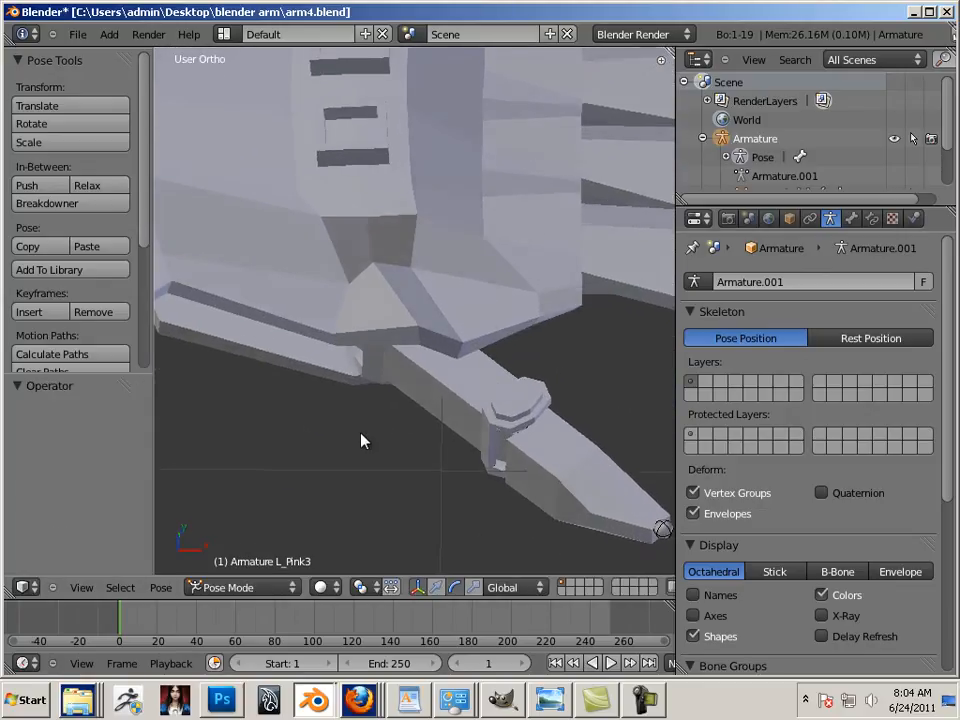
middle_drag(360, 433, 361, 491)
right_click(355, 424)
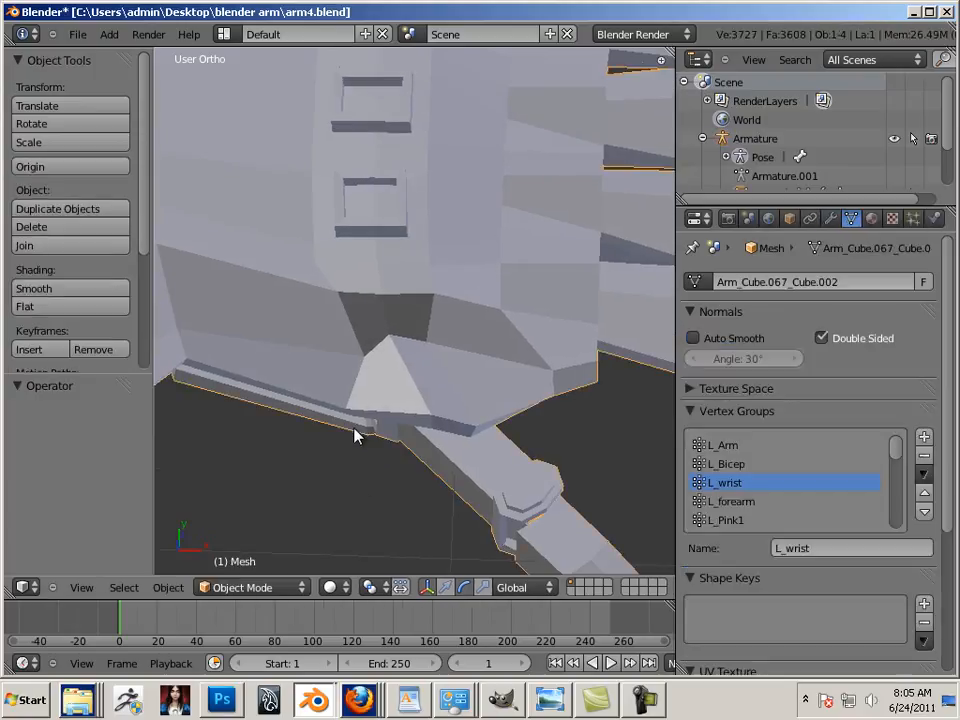
key(Tab)
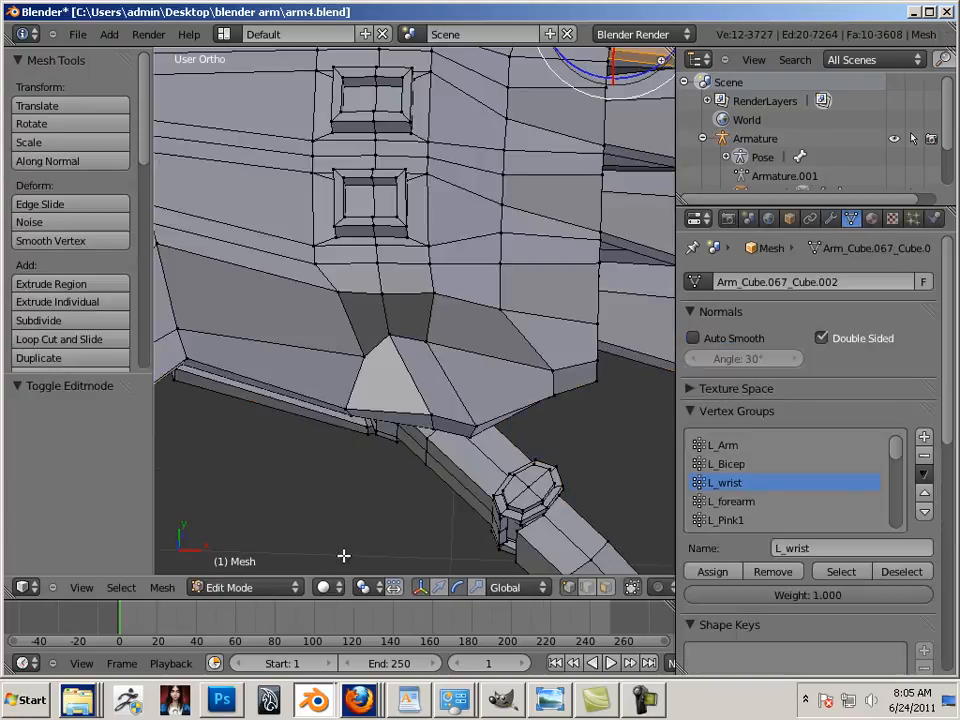
key(z)
scroll(351, 476, up, 3)
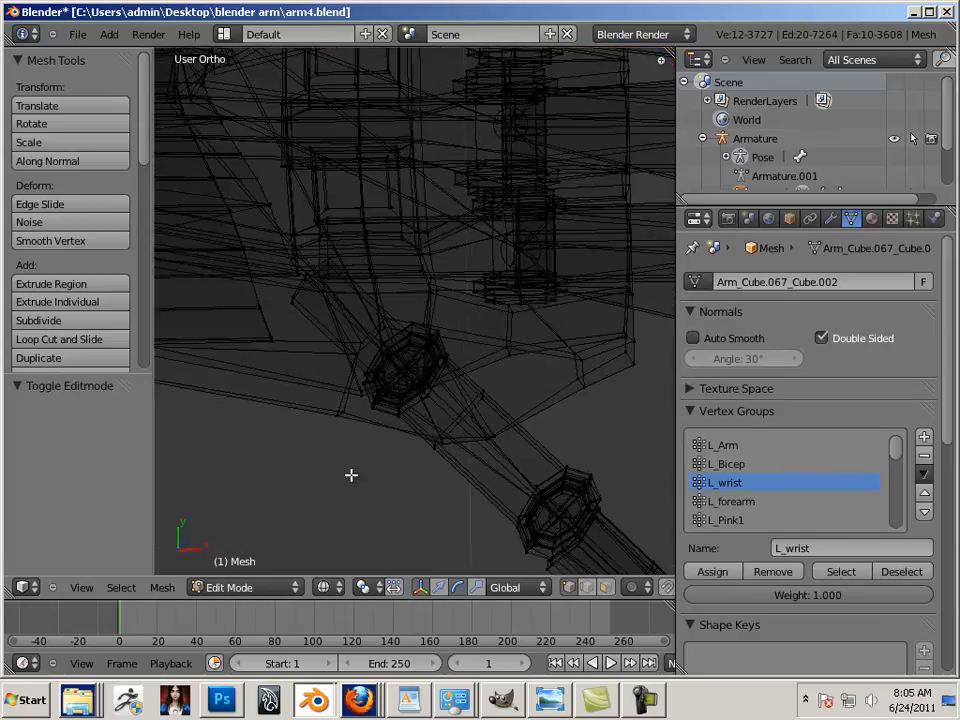
shift+middle_drag(340, 457, 437, 553)
right_click(356, 393)
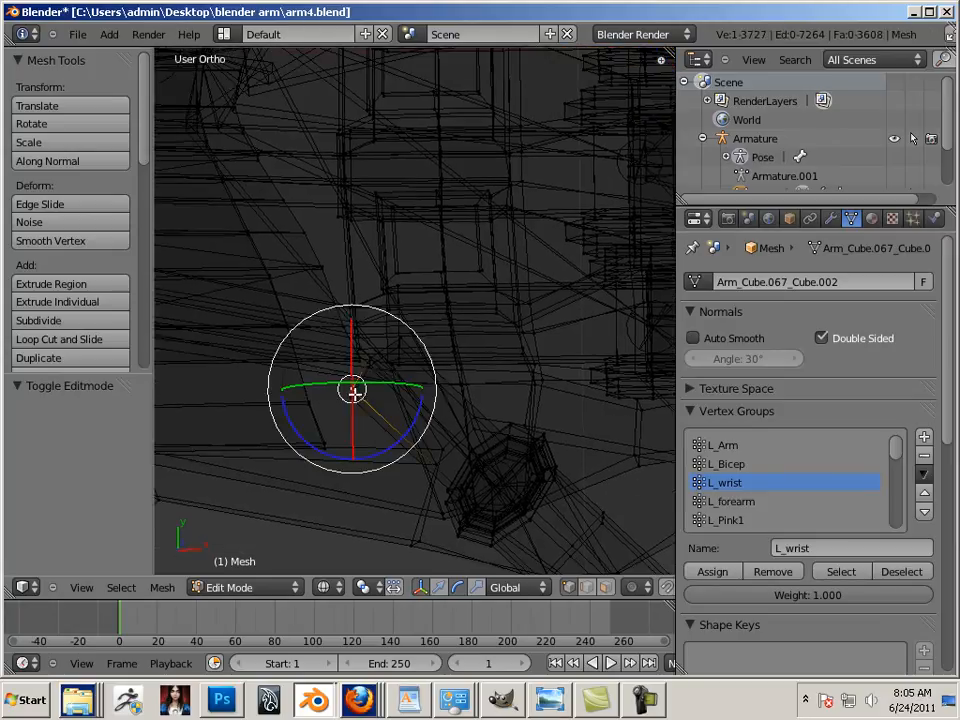
key(ctrl+l)
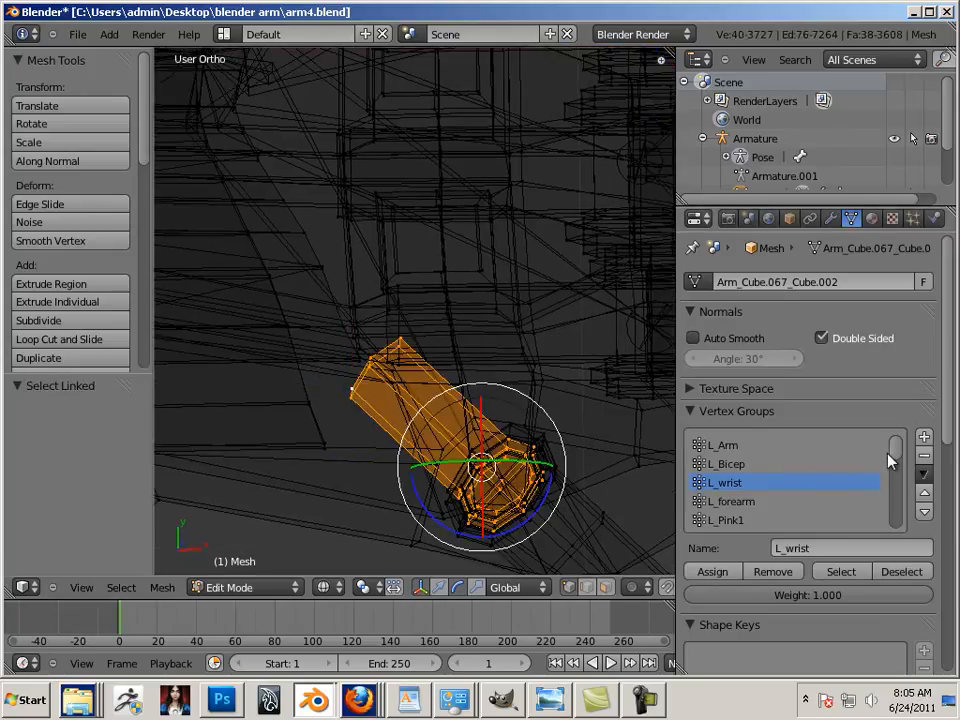
Remove the selected thumb base segment from the L_Pink3 vertex group and assign it to the thumb's vertex group
drag(896, 446, 885, 472)
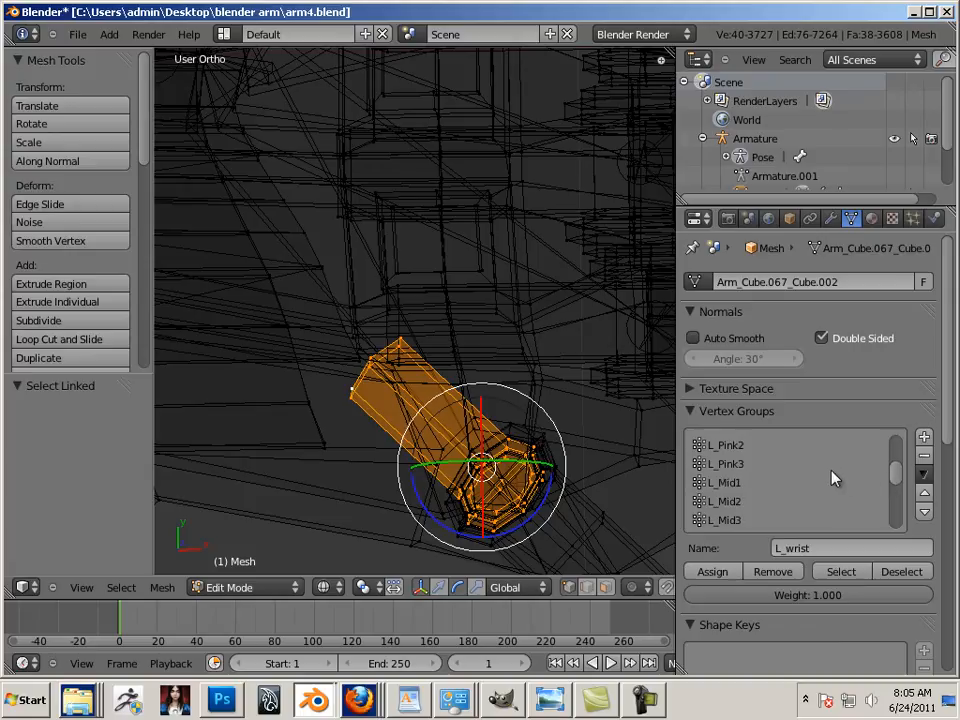
click(827, 468)
click(773, 572)
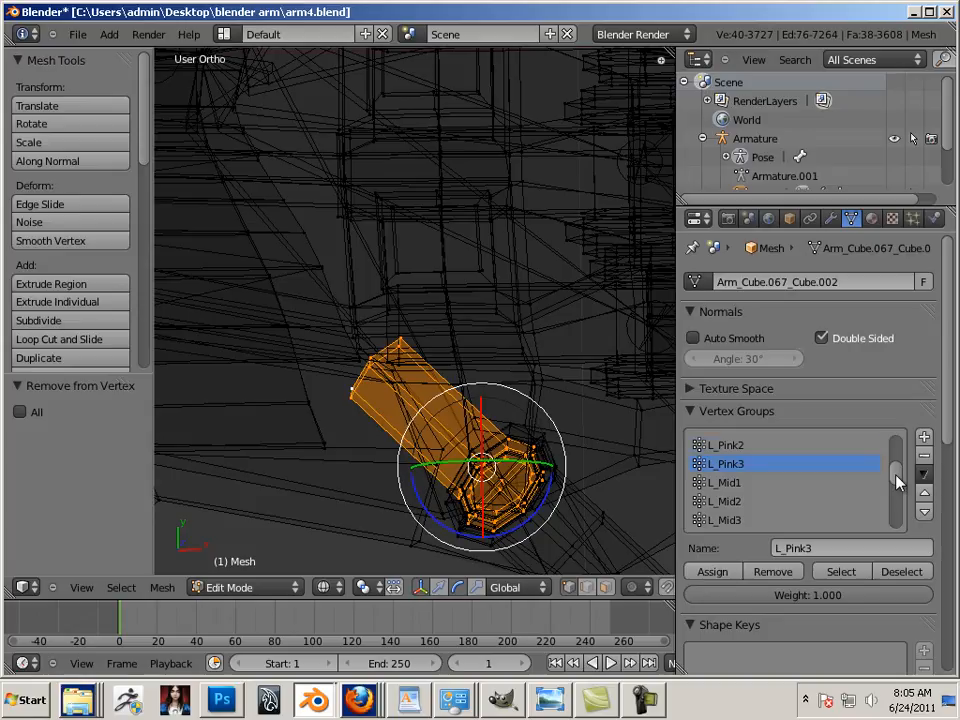
drag(896, 482, 898, 515)
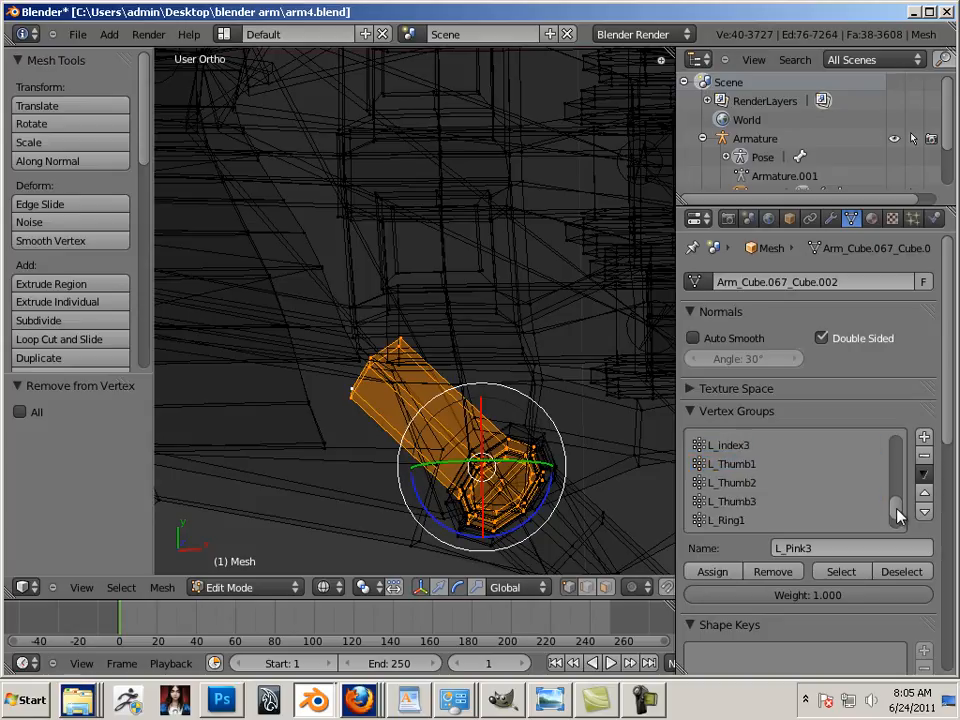
click(713, 572)
Test-rotate the L_Pink3 bone and the L_Pink2 bone of the pinky in the armature, undoing each rotation
shift+middle_drag(605, 478, 515, 250)
key(Tab)
right_click(510, 248)
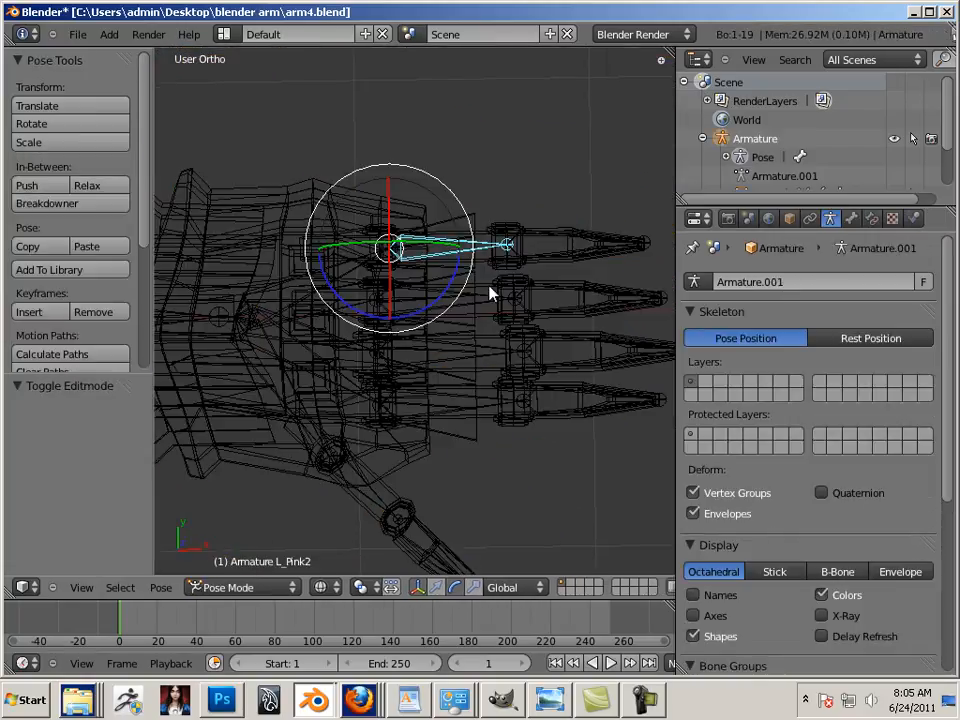
right_click(522, 252)
key(r)
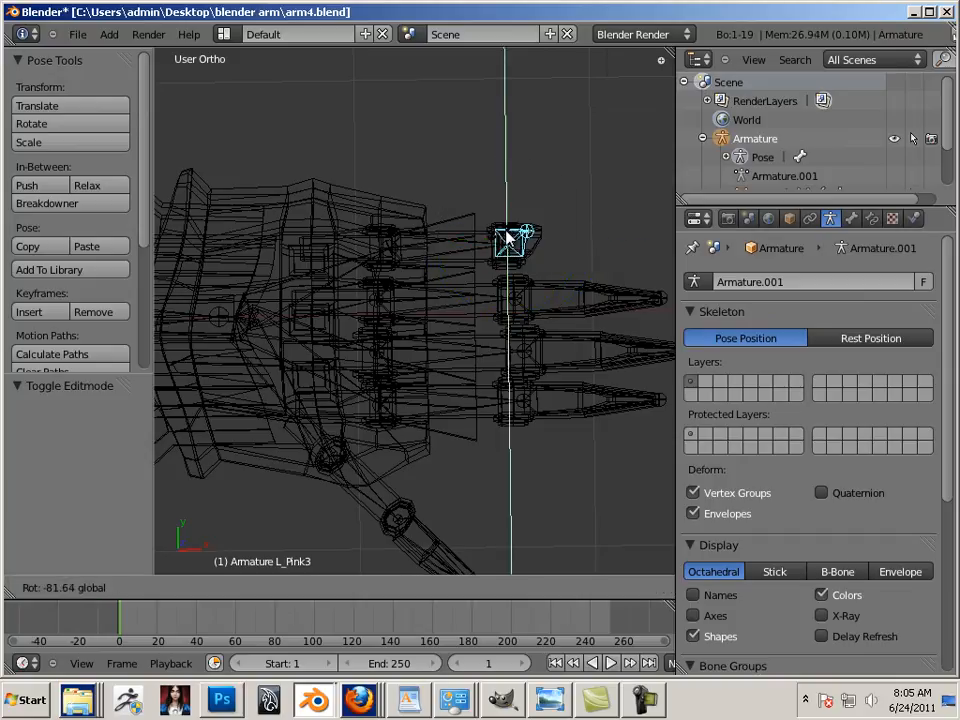
click(542, 242)
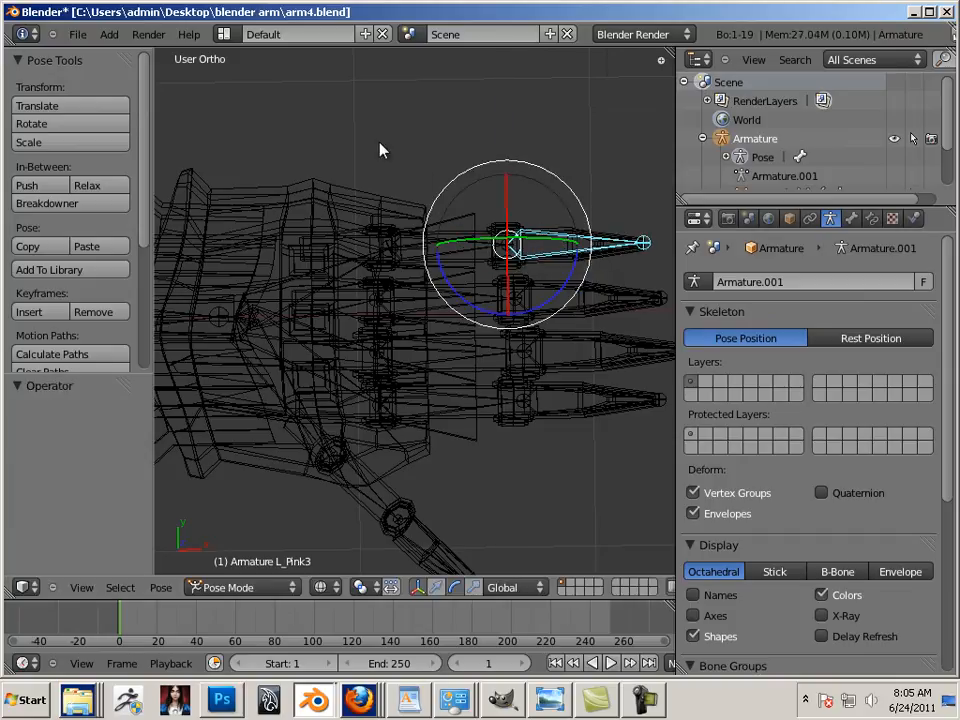
right_click(415, 249)
key(r)
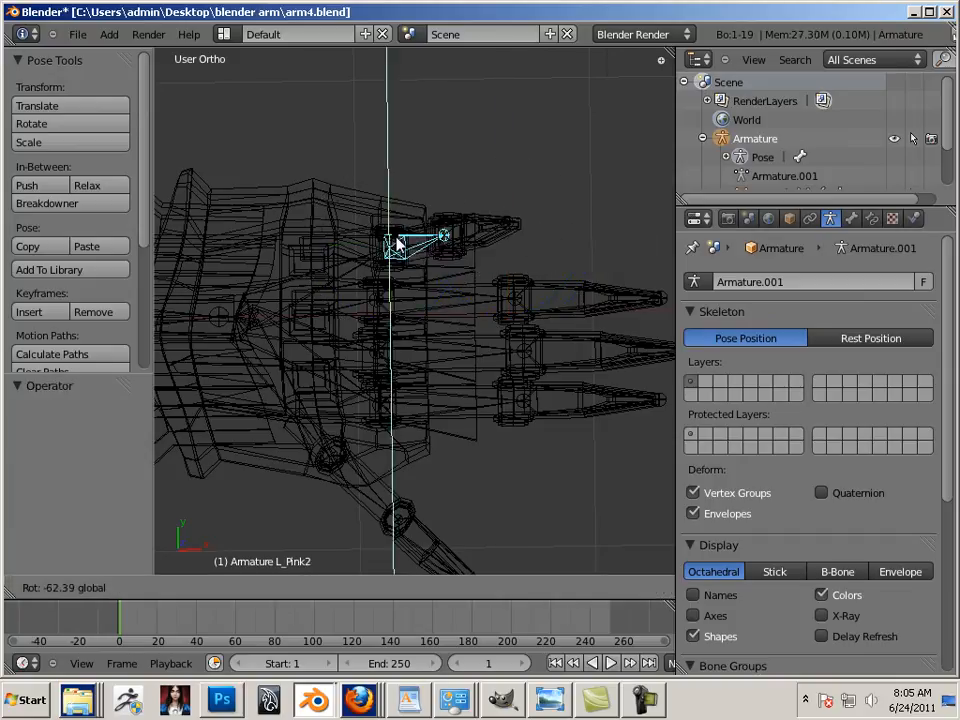
click(440, 252)
key(ctrl+z)
Set the viewport shading to Solid and test-rotate the L_Pink1 bone, undoing the rotation
middle_drag(445, 435, 433, 265)
click(328, 592)
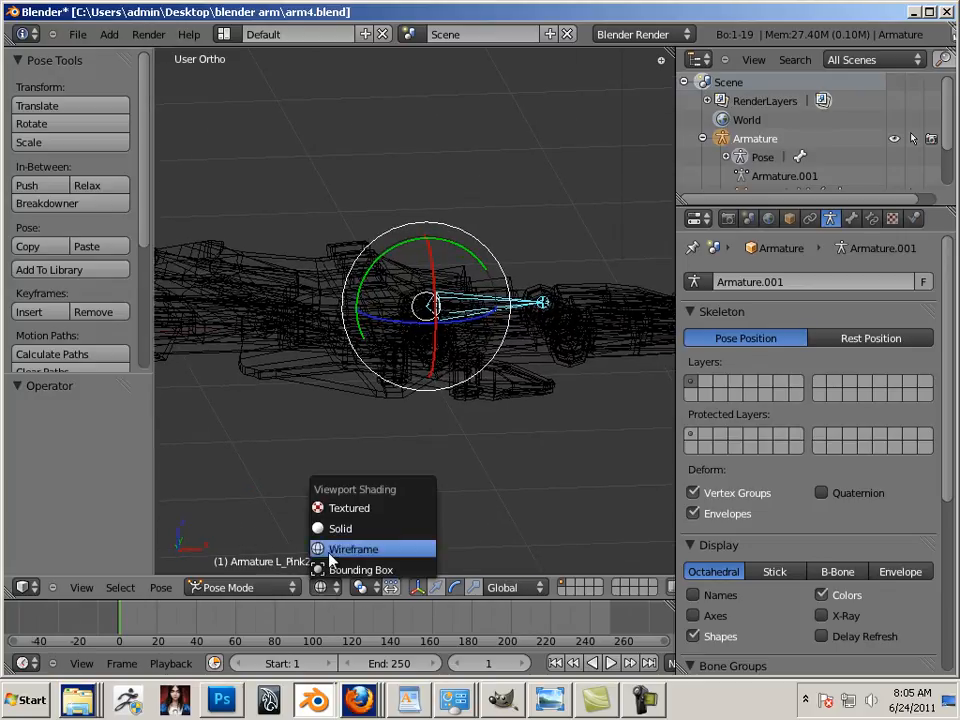
click(311, 532)
middle_drag(357, 453, 420, 428)
right_click(420, 425)
mouse_move(392, 392)
mouse_down()
mouse_move(389, 419)
mouse_move(395, 391)
mouse_up()
key(ctrl+z)
middle_drag(483, 525, 493, 407)
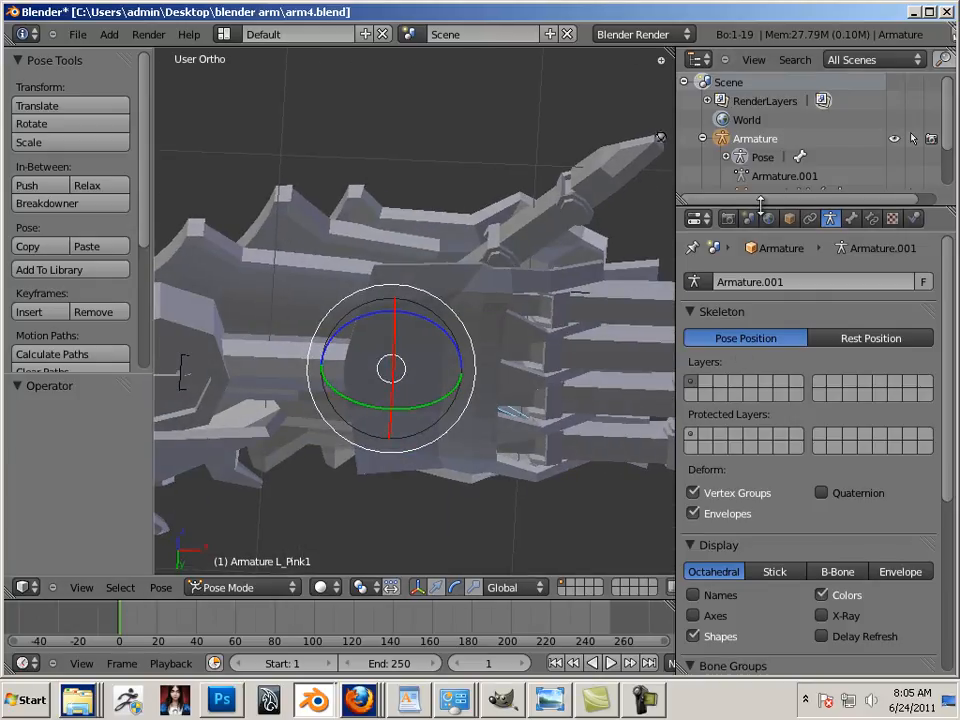
Enlarge the outliner and expand the armature's pose hierarchy from L_Arm down to the finger bones under L_forearm
drag(762, 206, 766, 427)
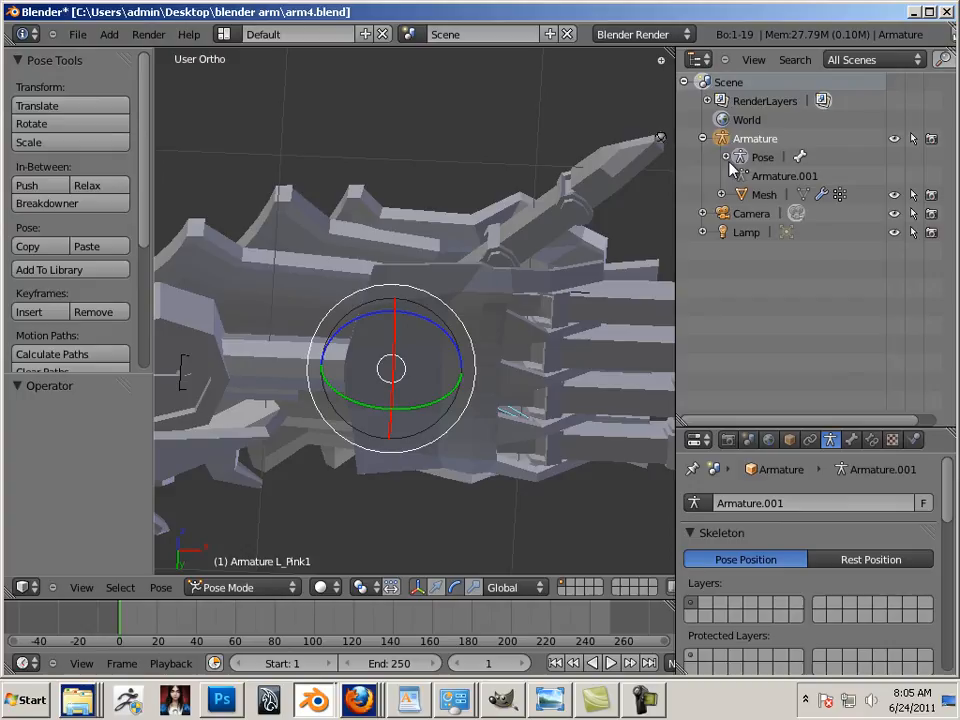
click(726, 158)
click(745, 176)
click(764, 194)
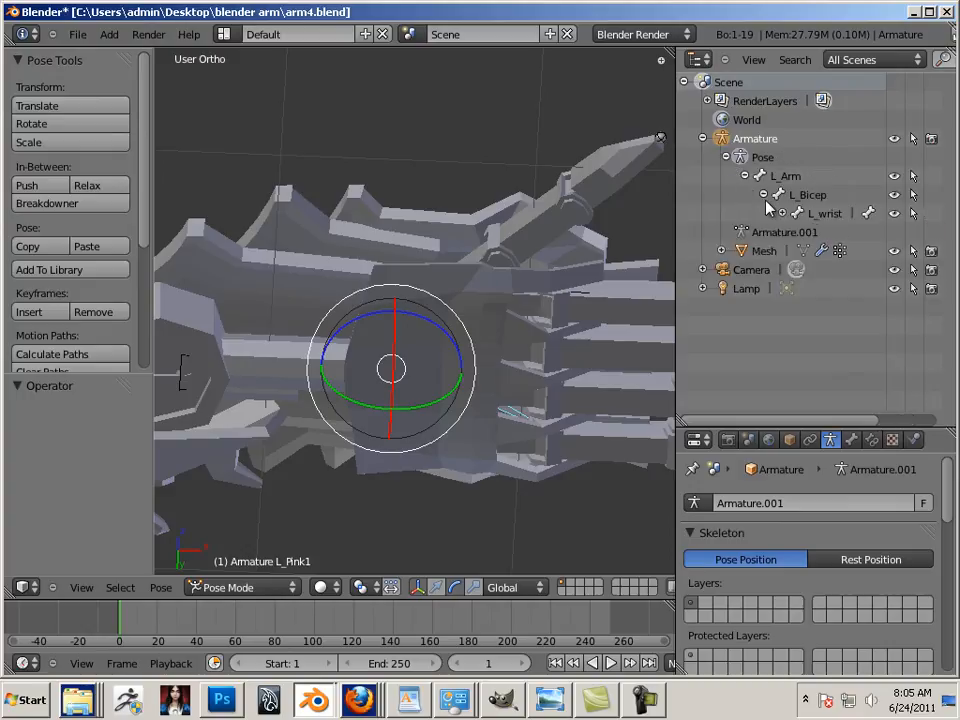
click(783, 213)
click(801, 232)
Select the L_wrist bone, test-rotate it to check which arm parts follow, and undo the rotation
click(825, 213)
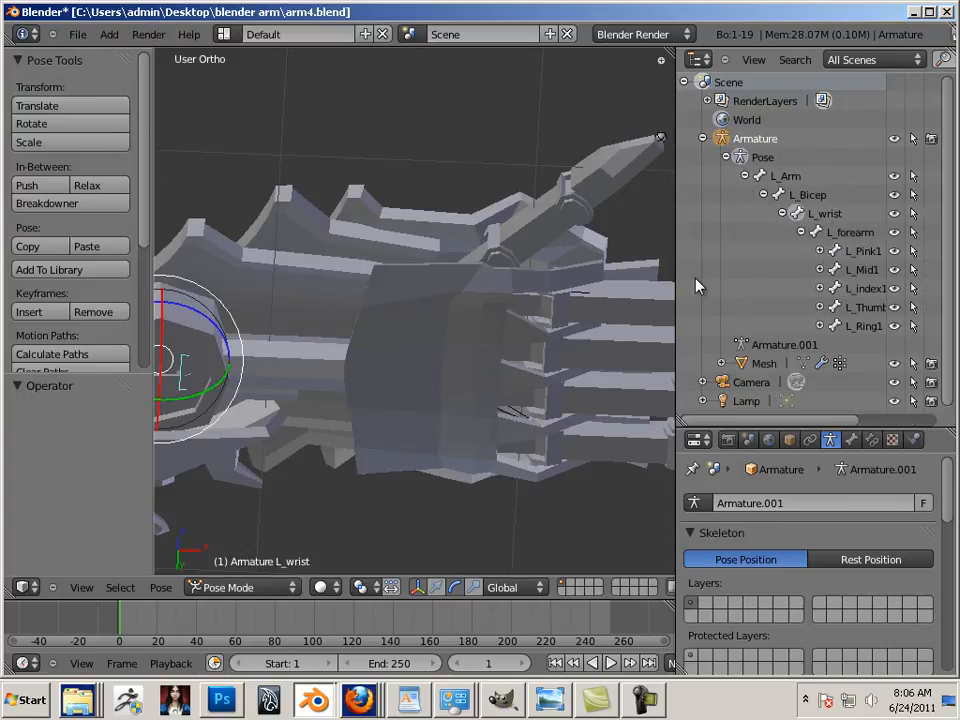
scroll(279, 335, down, 2)
key(r)
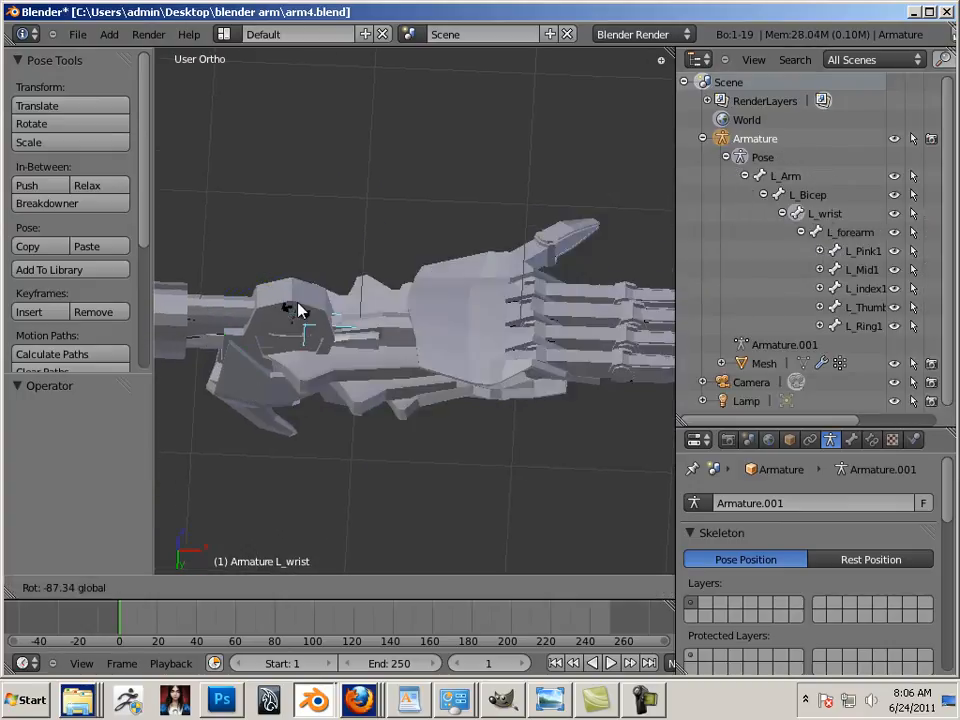
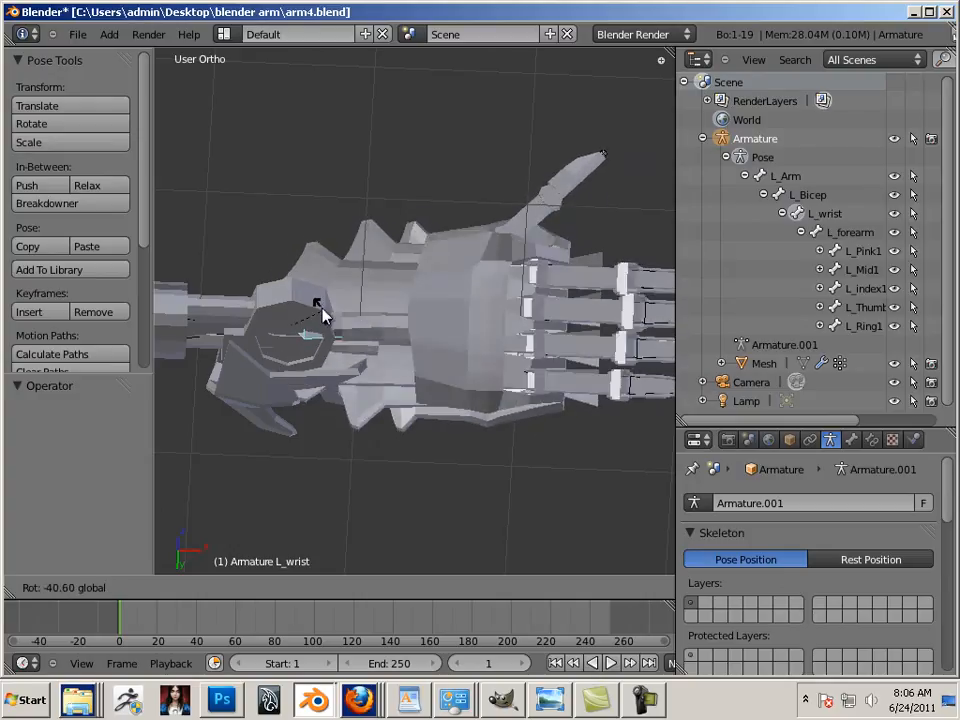
drag(323, 292, 324, 327)
key(ctrl+z)
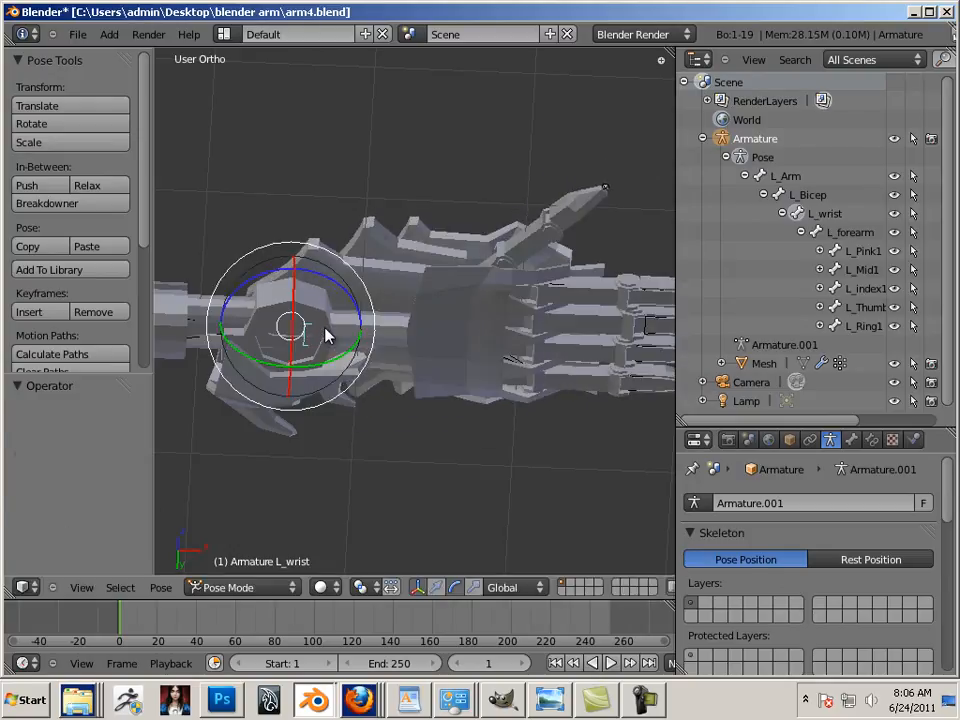
Select the L_forearm bone, test-rotate it to check the hand's binding, and undo the rotation
shift+middle_drag(439, 364, 476, 376)
click(848, 234)
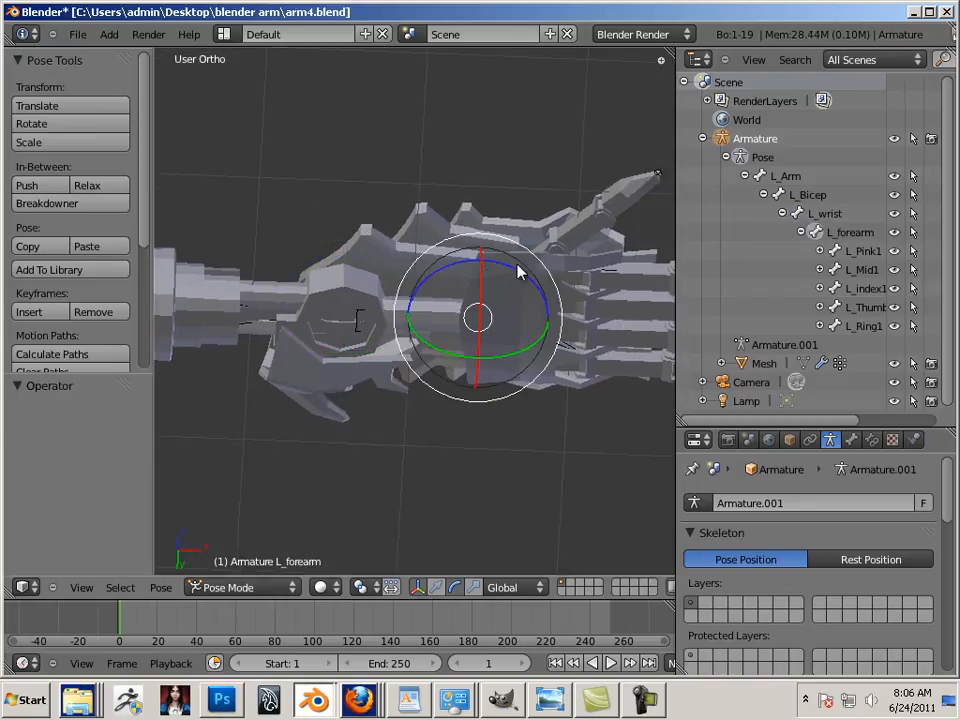
drag(519, 272, 498, 302)
key(ctrl+z)
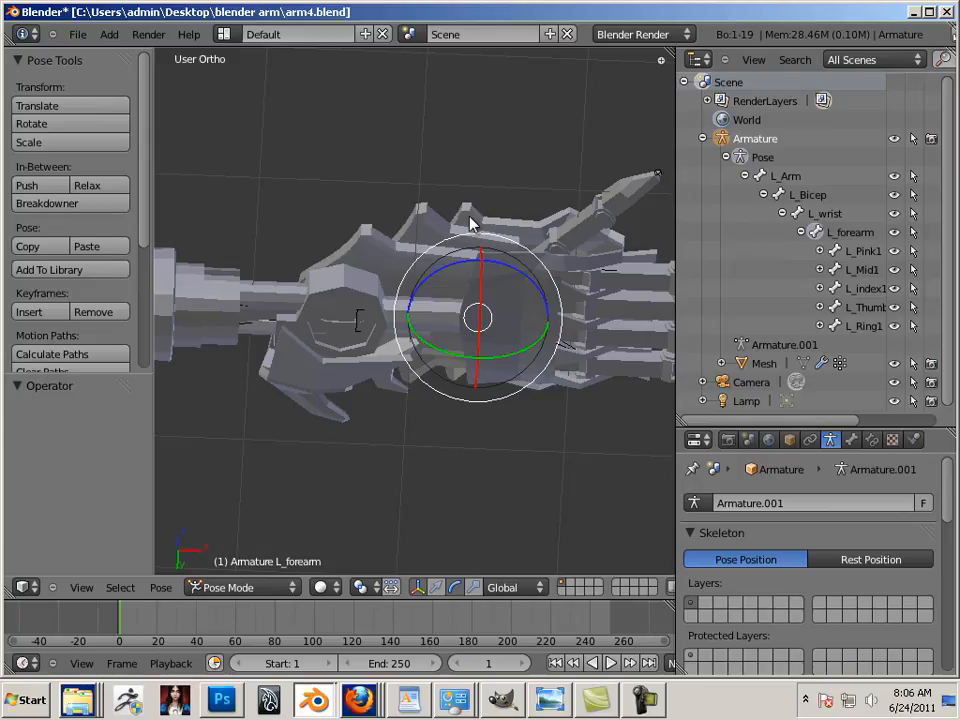
Rename the L_wrist bone, the child of L_Bicep, to L_fore
click(830, 214)
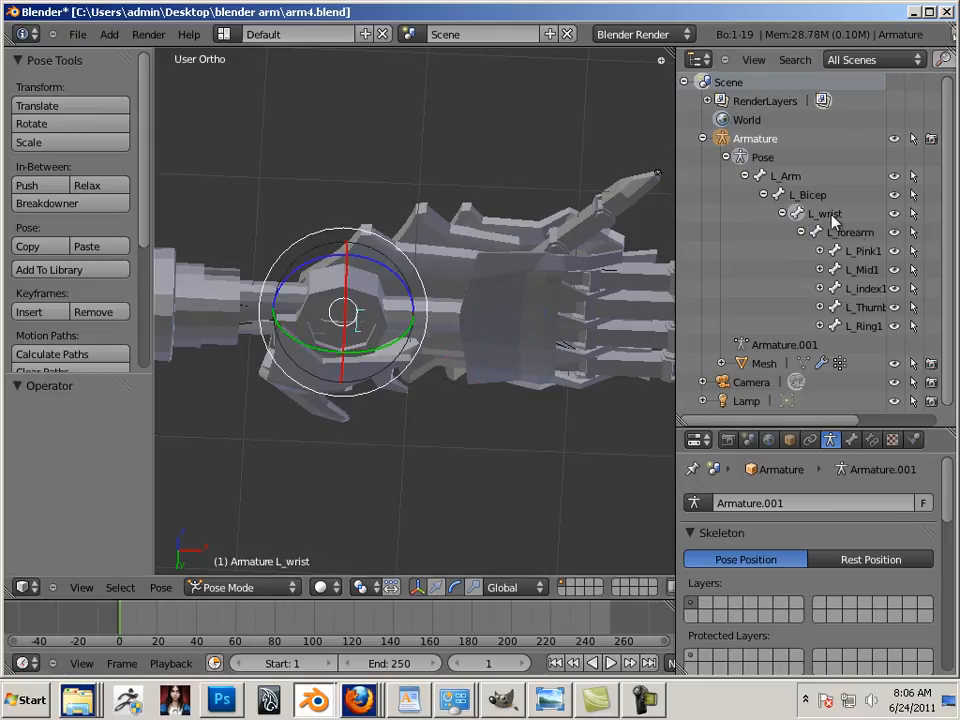
click(790, 440)
click(852, 441)
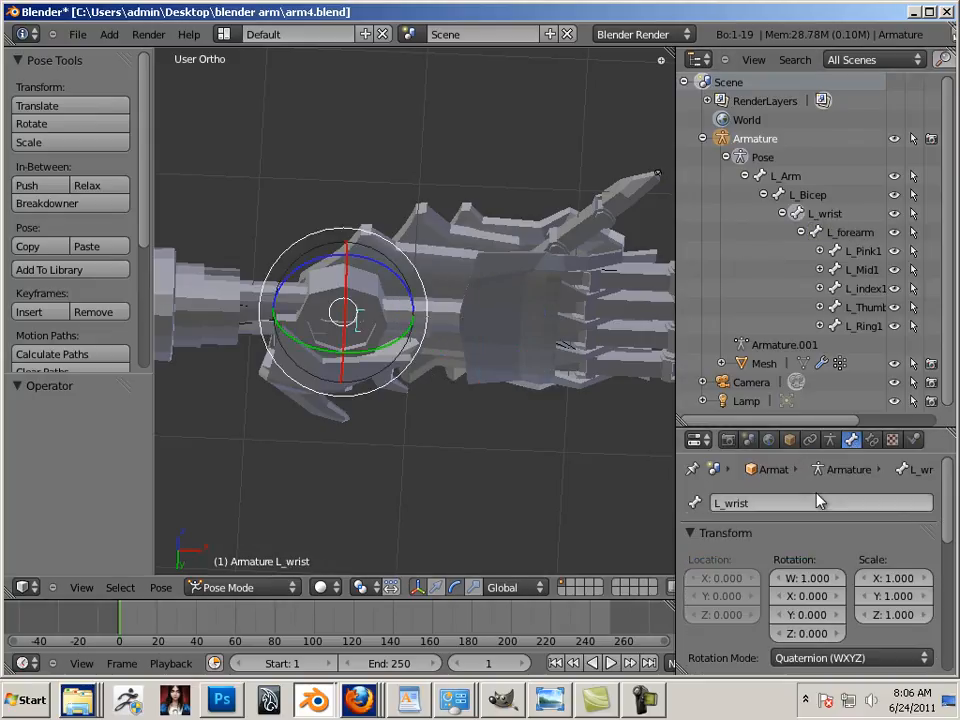
click(758, 502)
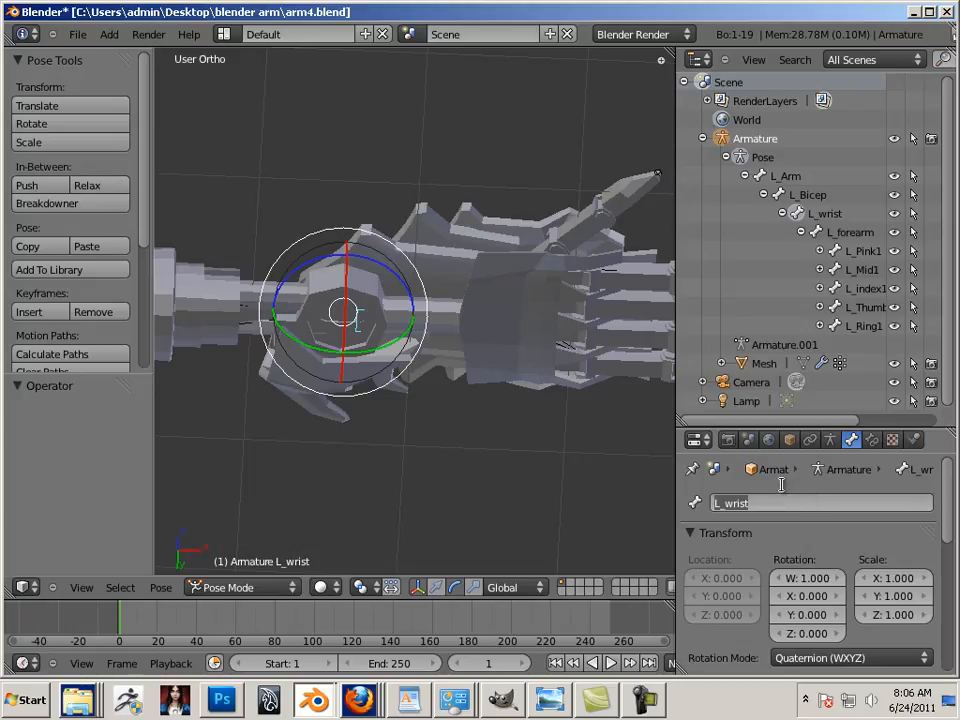
text(L_fore)
key(Return)
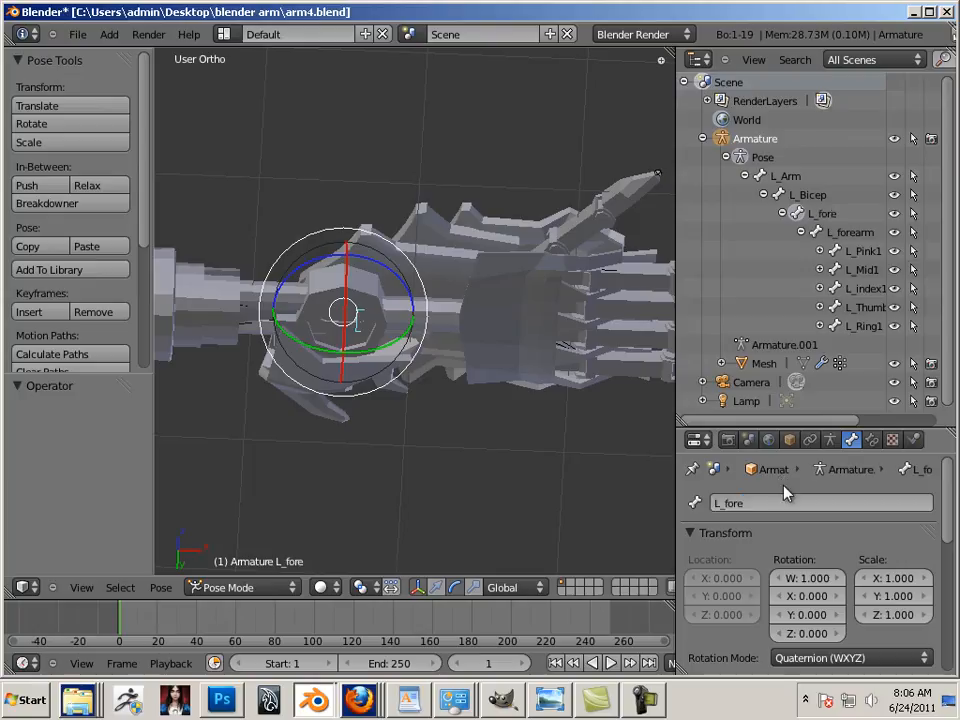
Rename the L_forearm bone to L_wrist, test-rotate it about the X axis by about 25.5°, and undo the rotation
click(852, 234)
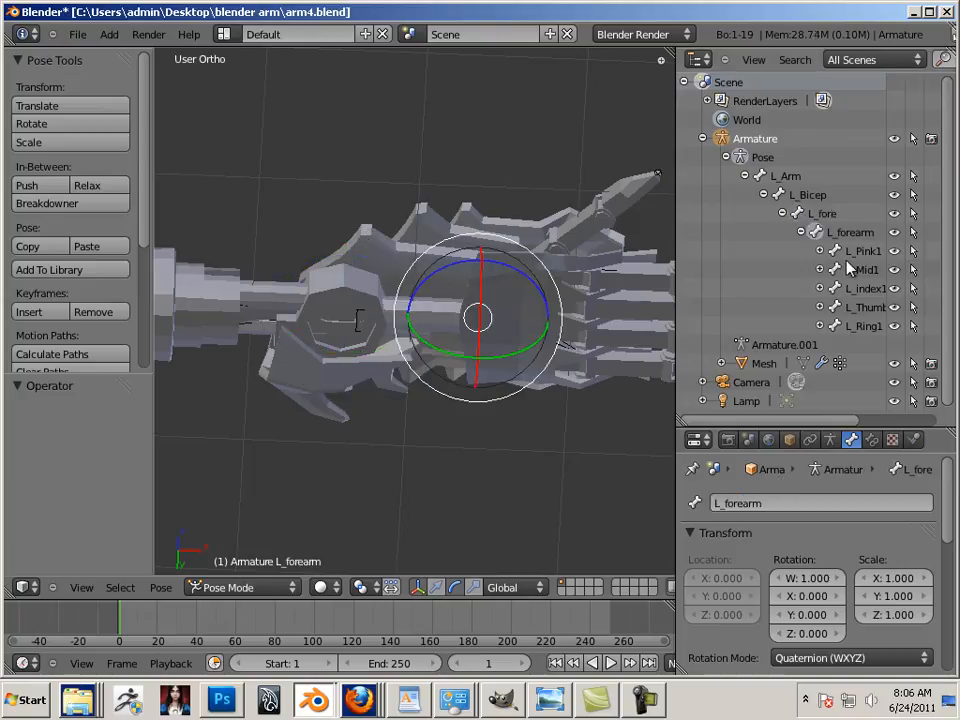
click(782, 504)
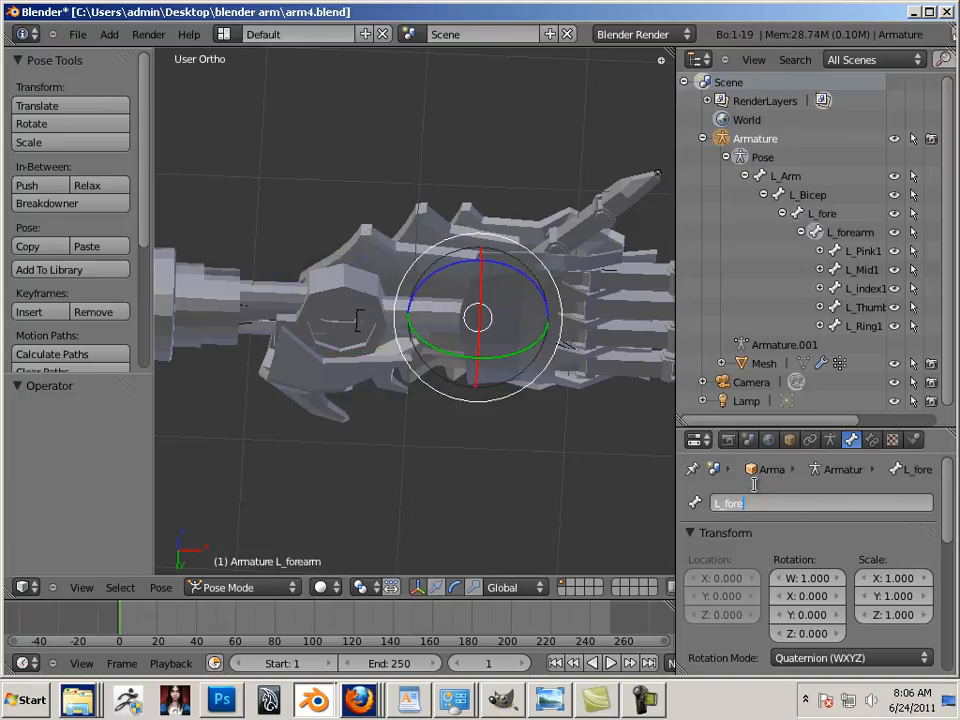
text(L_wrist)
key(Return)
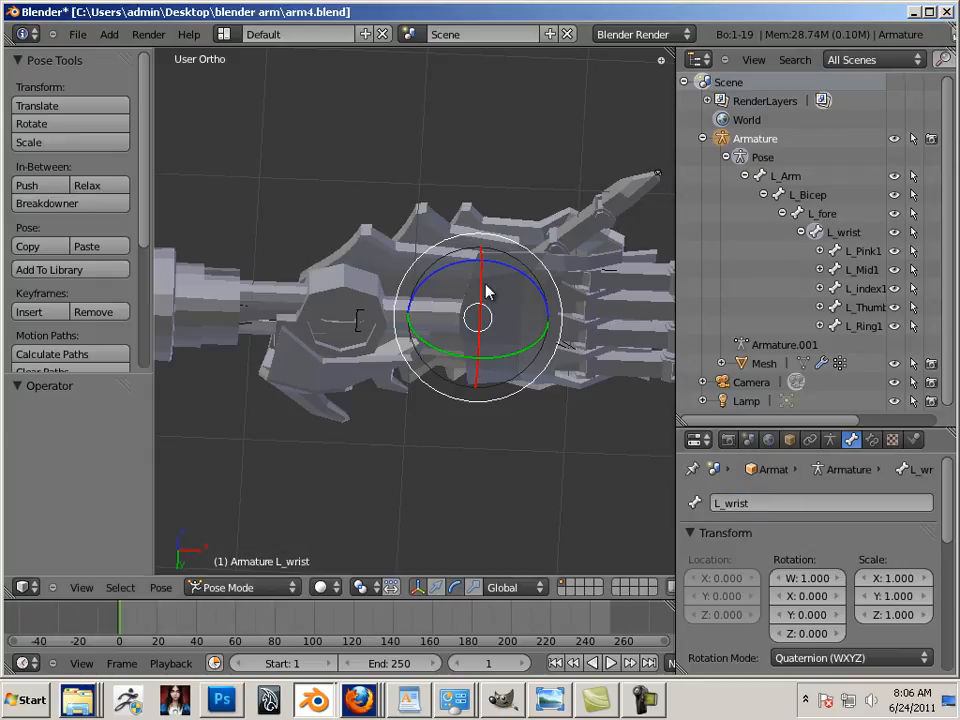
mouse_move(487, 291)
mouse_down()
mouse_move(517, 303)
mouse_move(493, 293)
mouse_up()
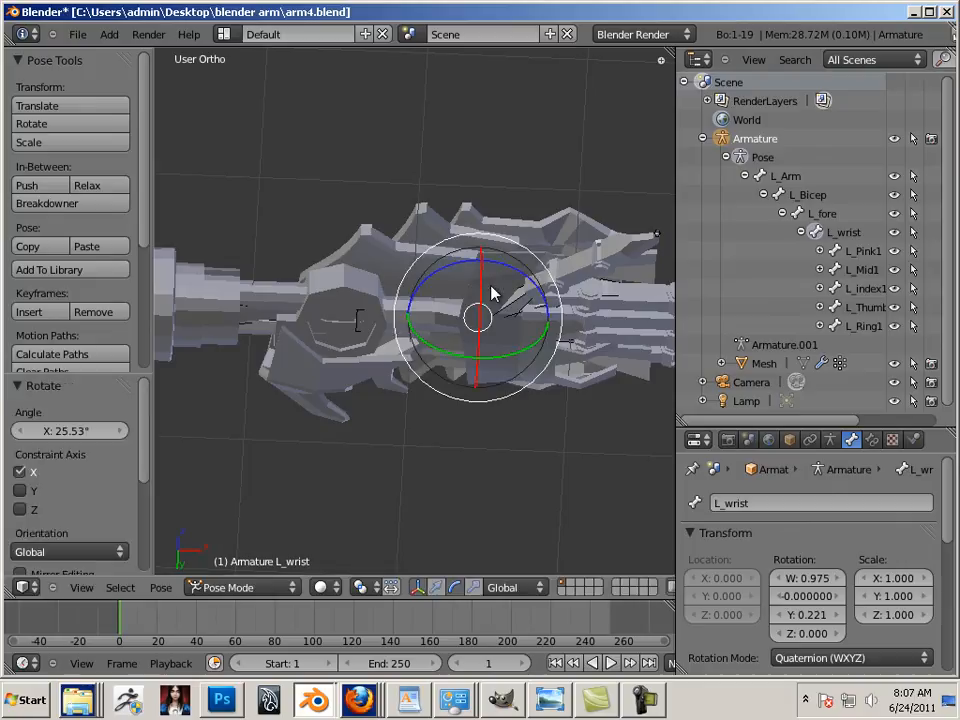
key(ctrl+z)
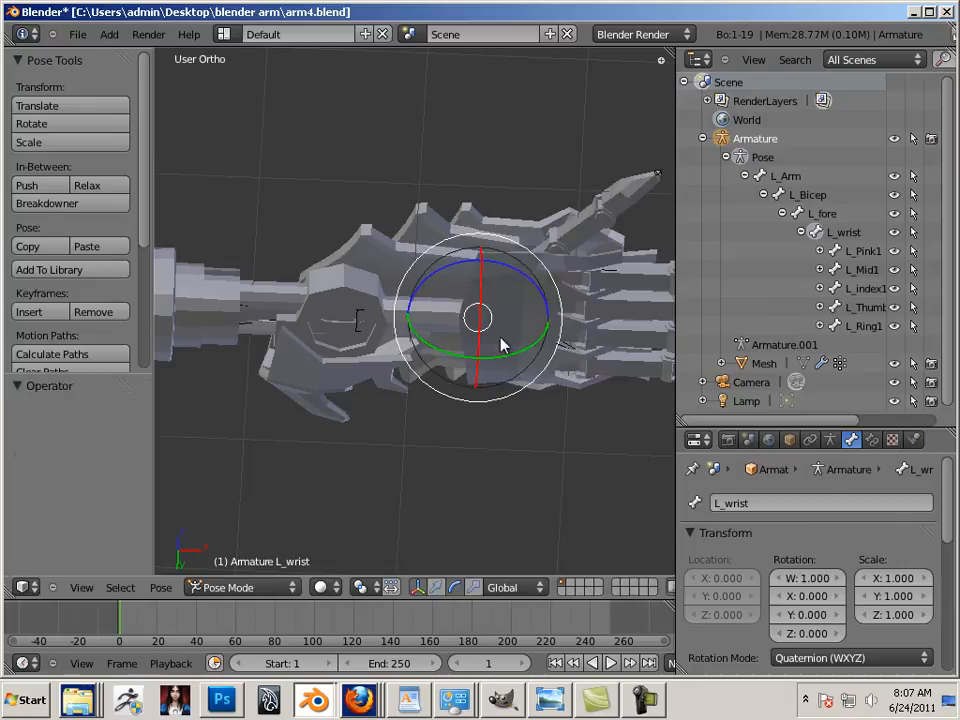
Assign the linked spiked forearm plates and the hand plate of the arm mesh to the L_wrist vertex group
right_click(466, 213)
key(Tab)
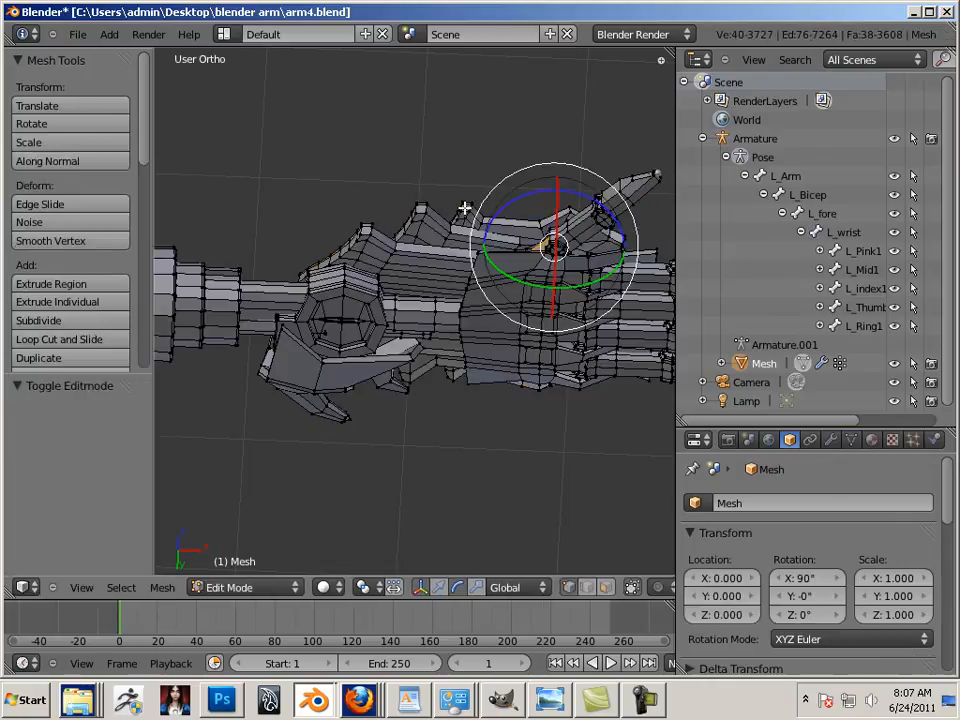
key(l)
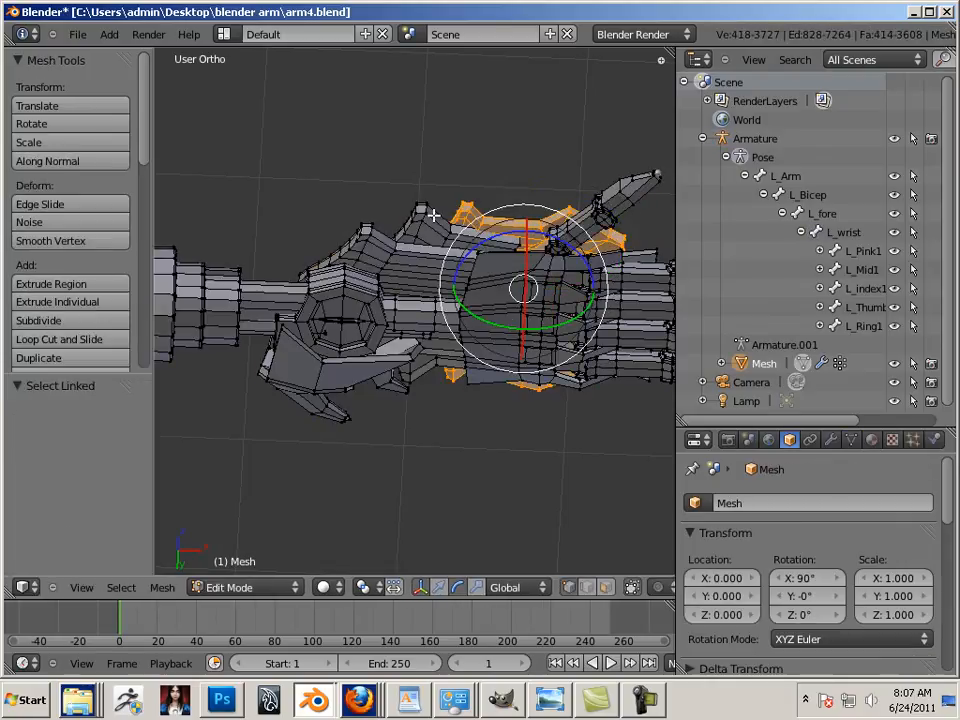
key(l)
key(l)
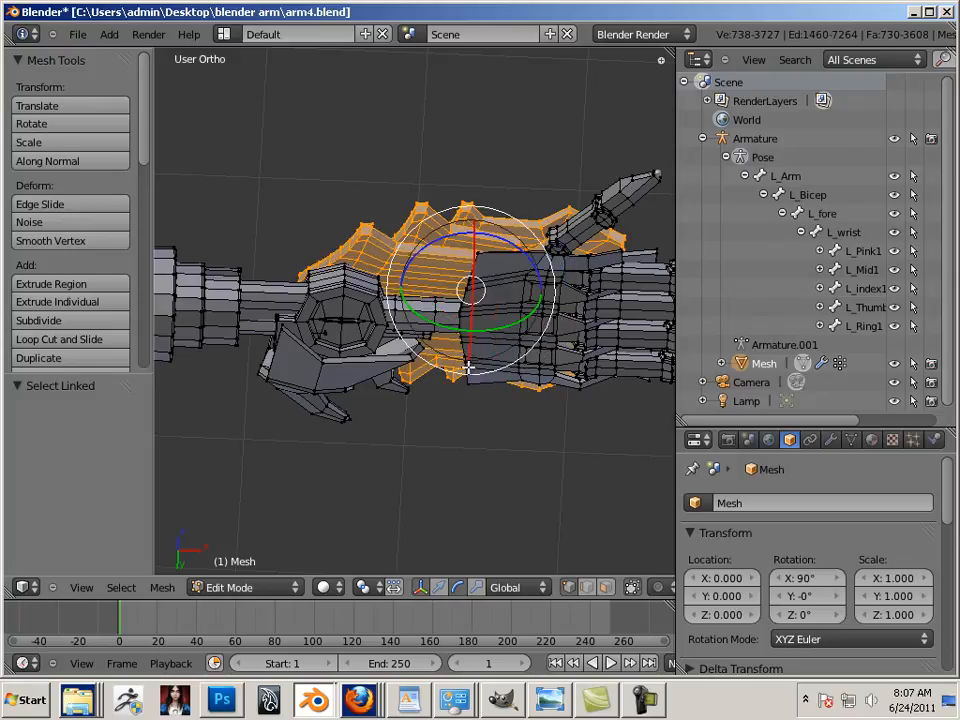
key(l)
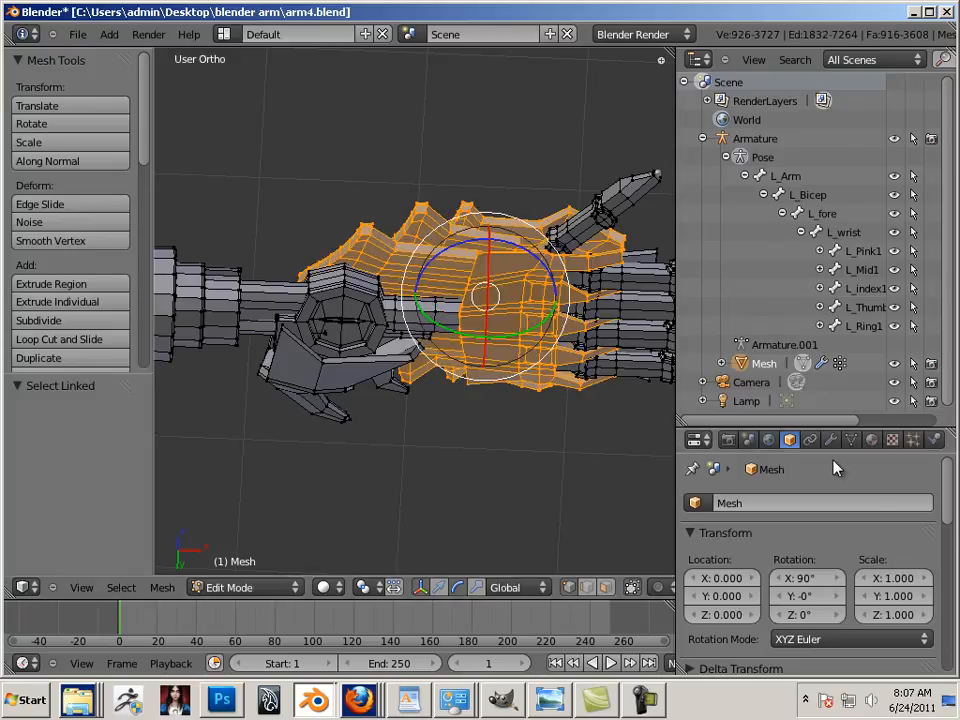
click(851, 441)
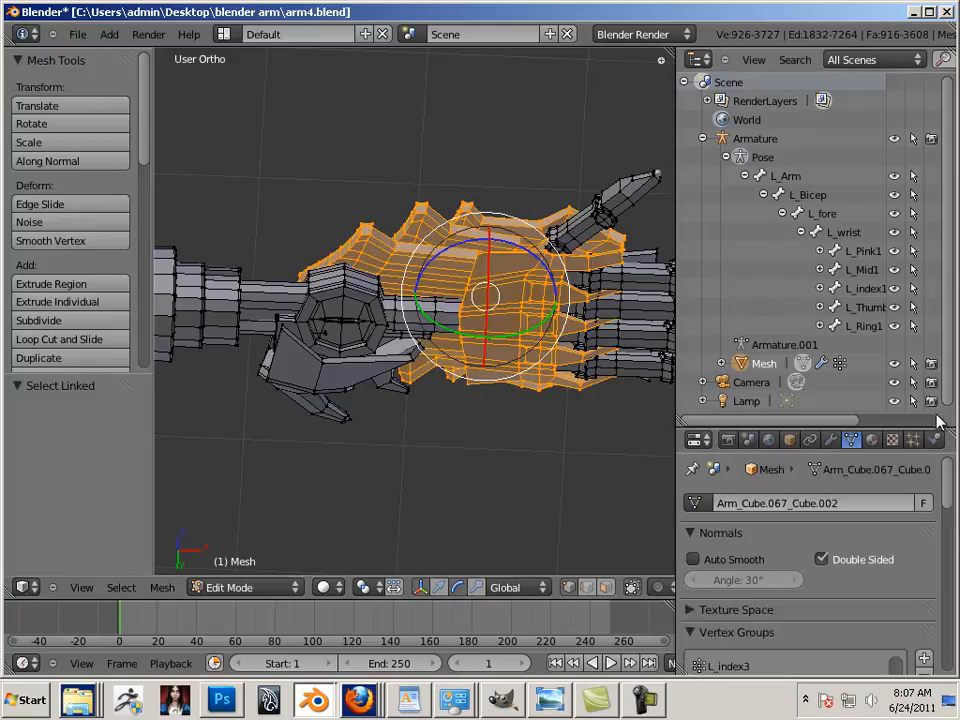
scroll(928, 533, down, 4)
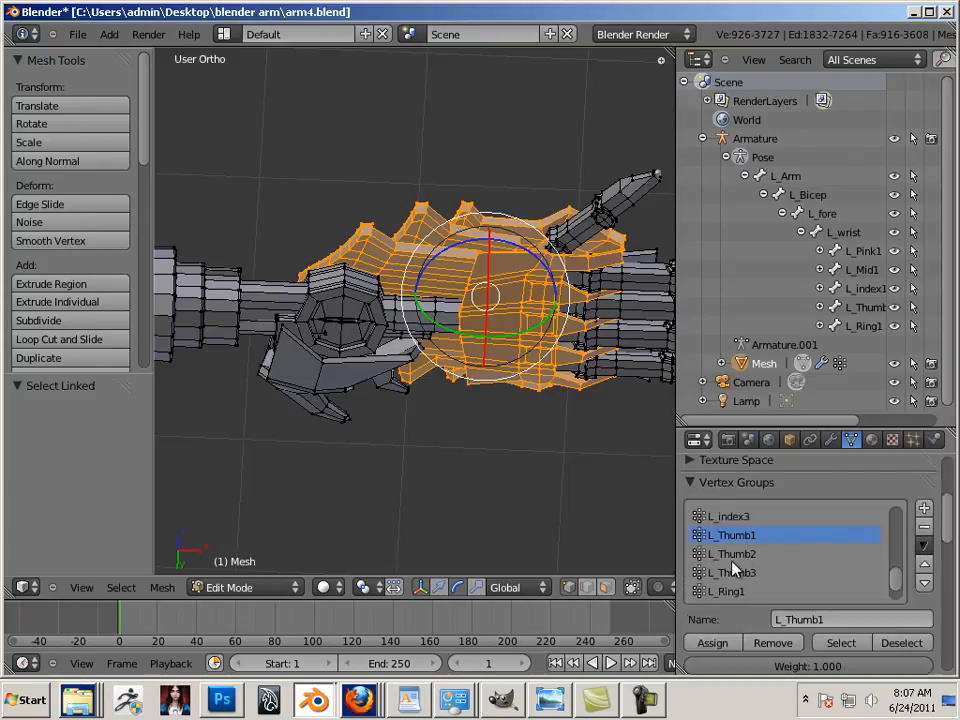
drag(897, 576, 898, 533)
click(810, 537)
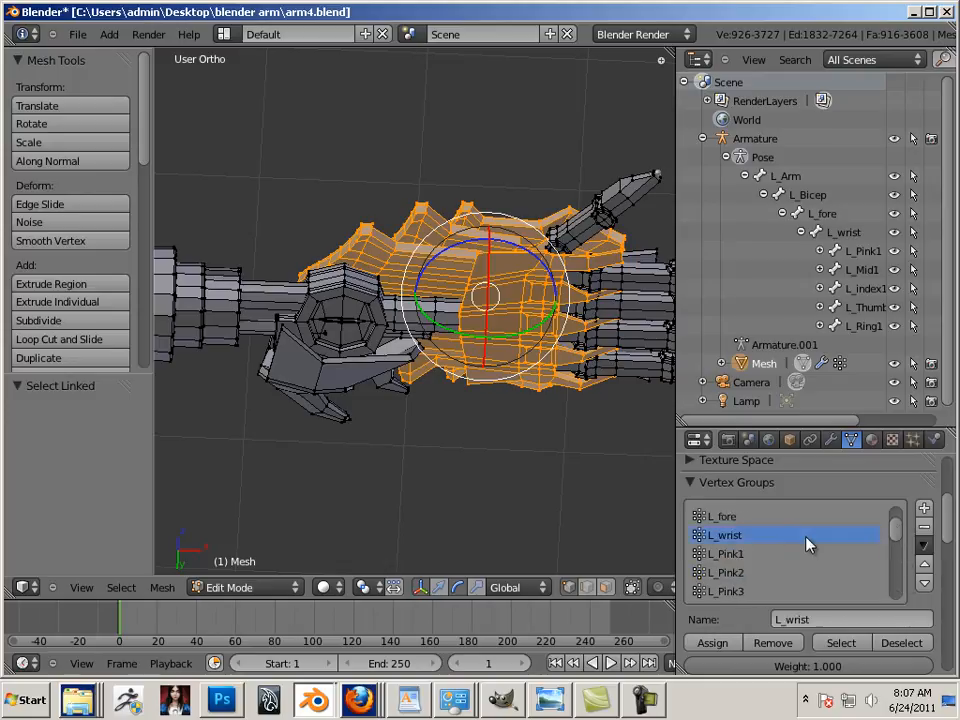
click(712, 643)
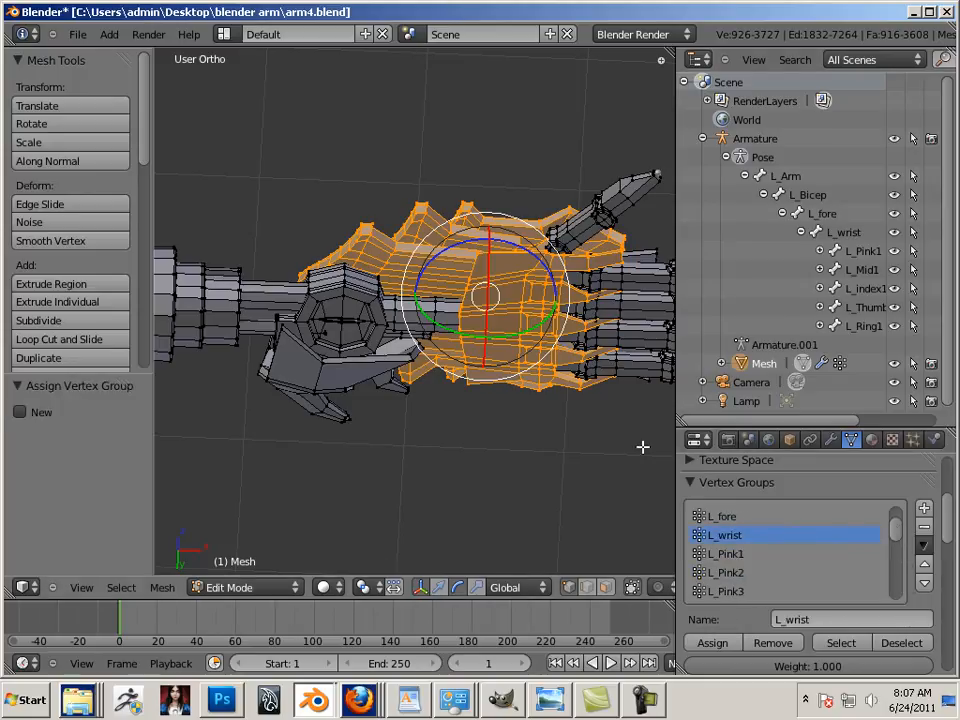
key(Tab)
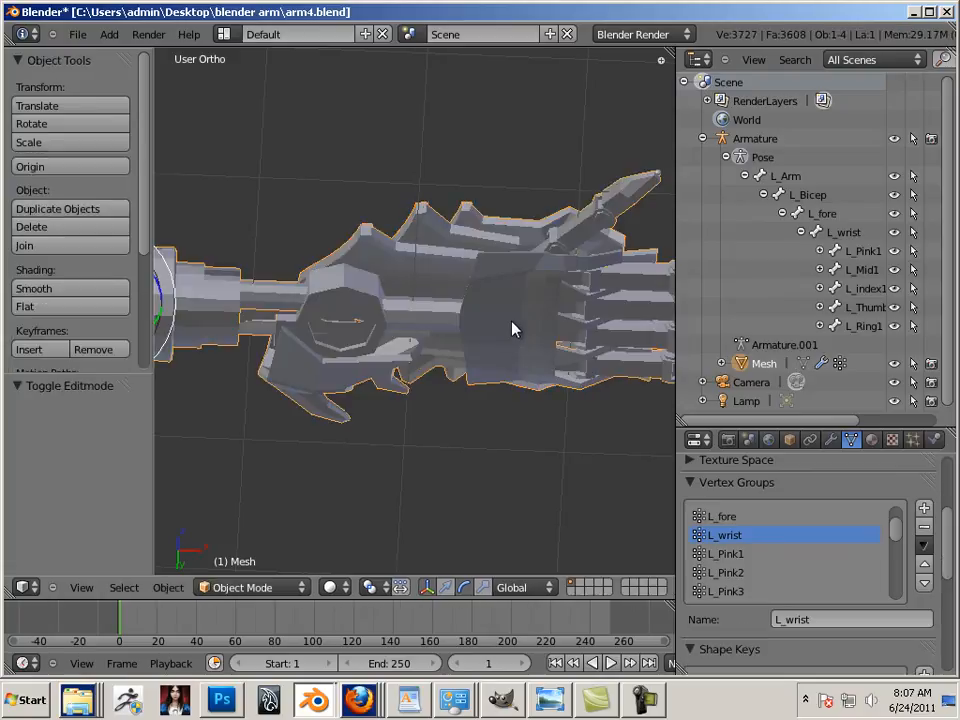
Select the L_wrist bone, test-rotate it to check which hand parts follow, and undo the rotation
click(830, 216)
click(848, 236)
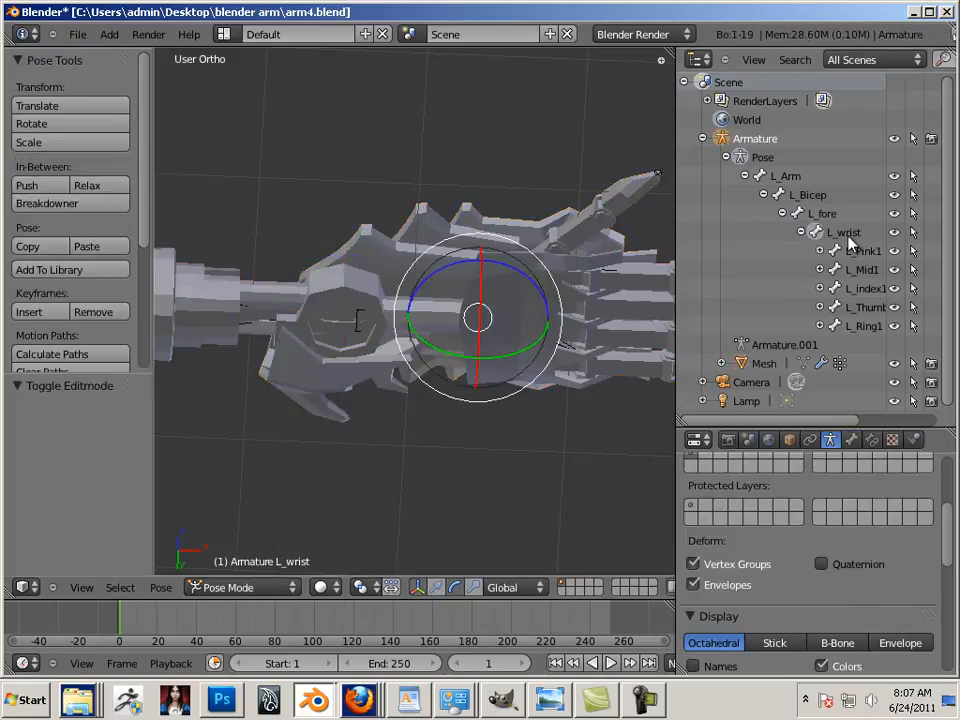
drag(478, 285, 266, 328)
middle_drag(275, 335, 490, 481)
scroll(490, 481, up, 6)
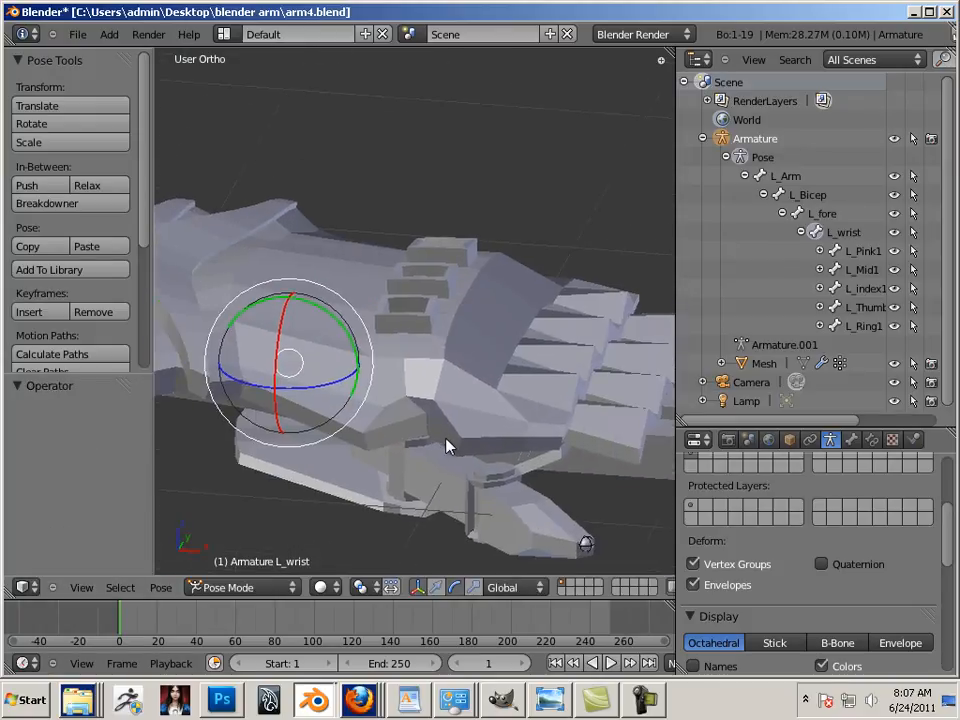
key(Tab)
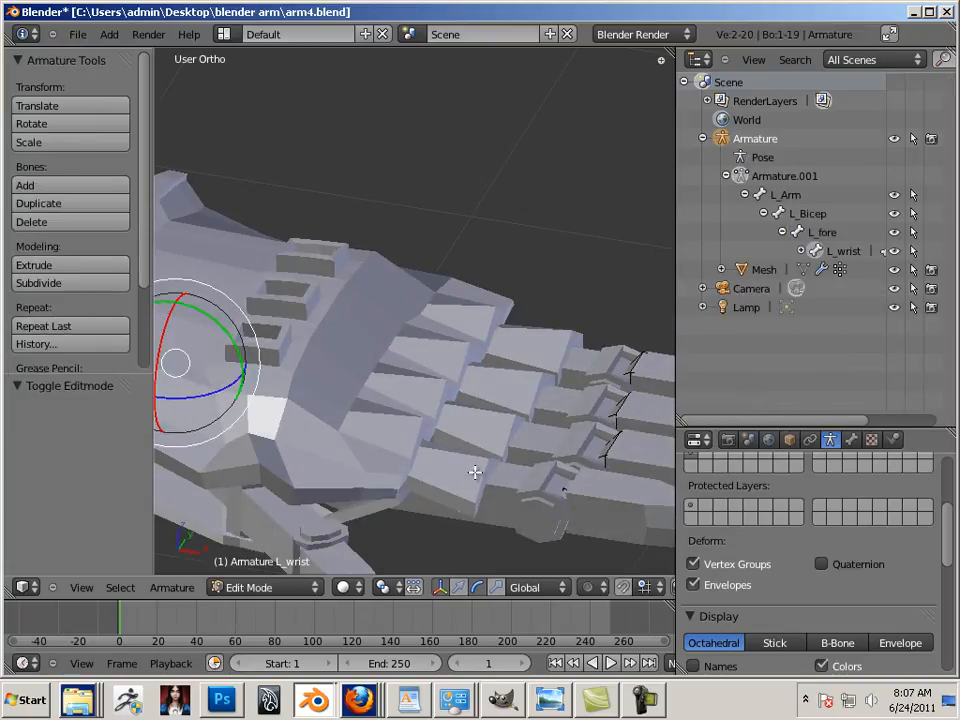
right_click(468, 463)
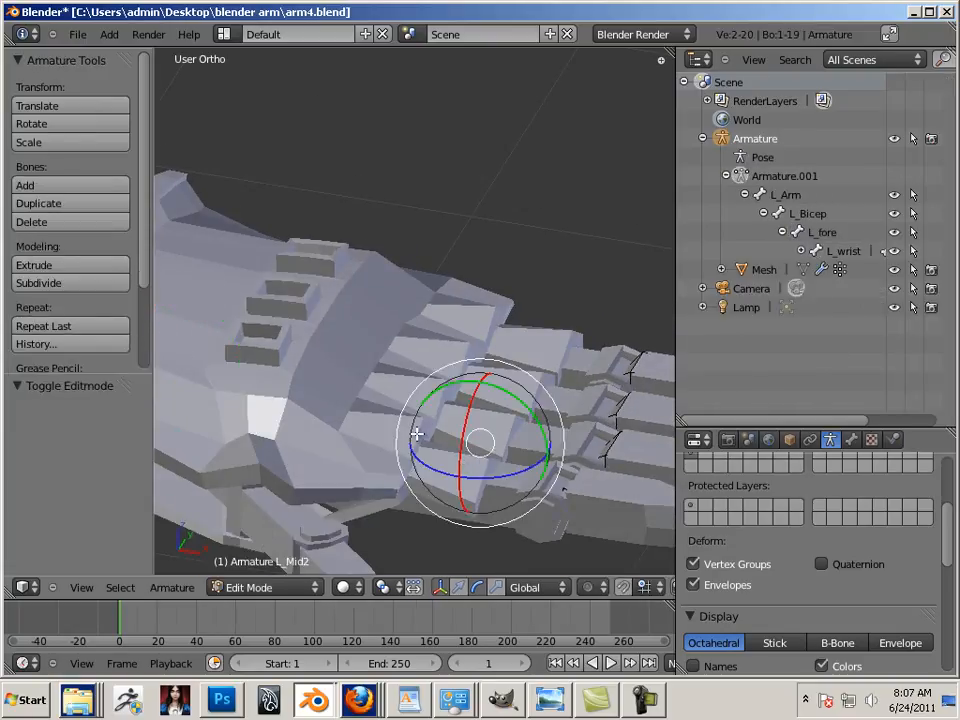
key(Tab)
Select the four linked knuckle plates at the base of the fingers and assign them to the L_wrist vertex group
right_click(497, 317)
key(Tab)
right_click(493, 325)
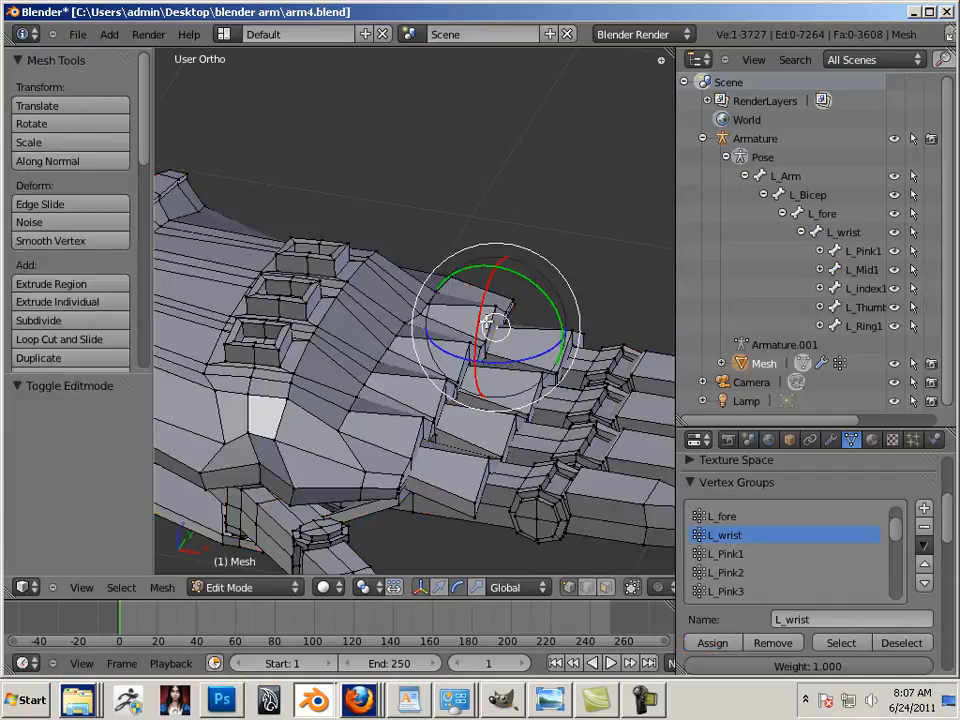
right_click(468, 455)
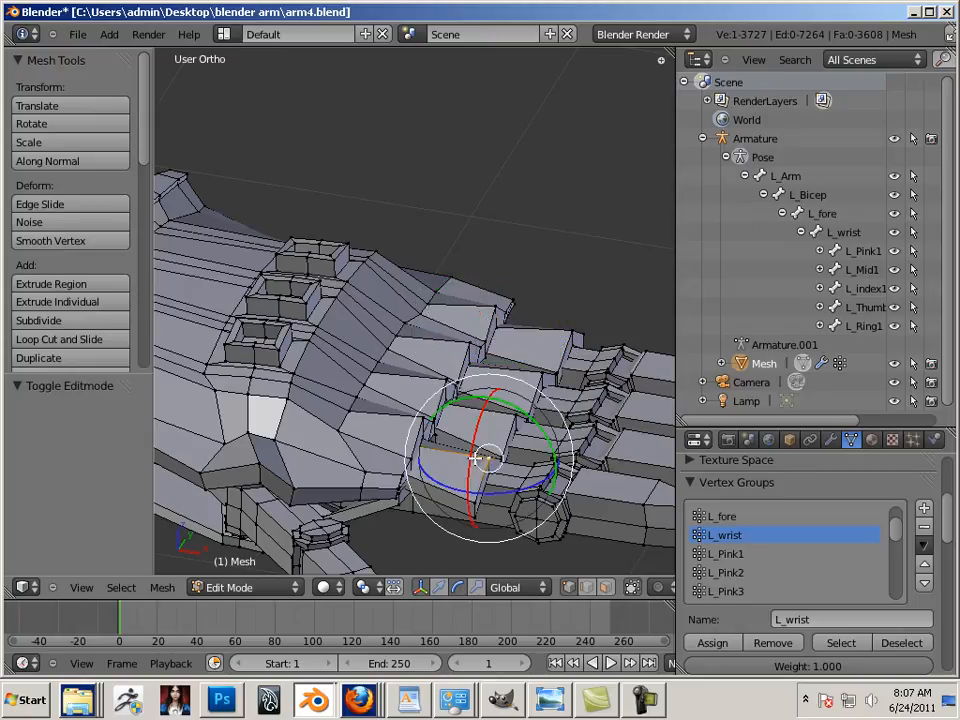
key(l)
key(l)
key(l)
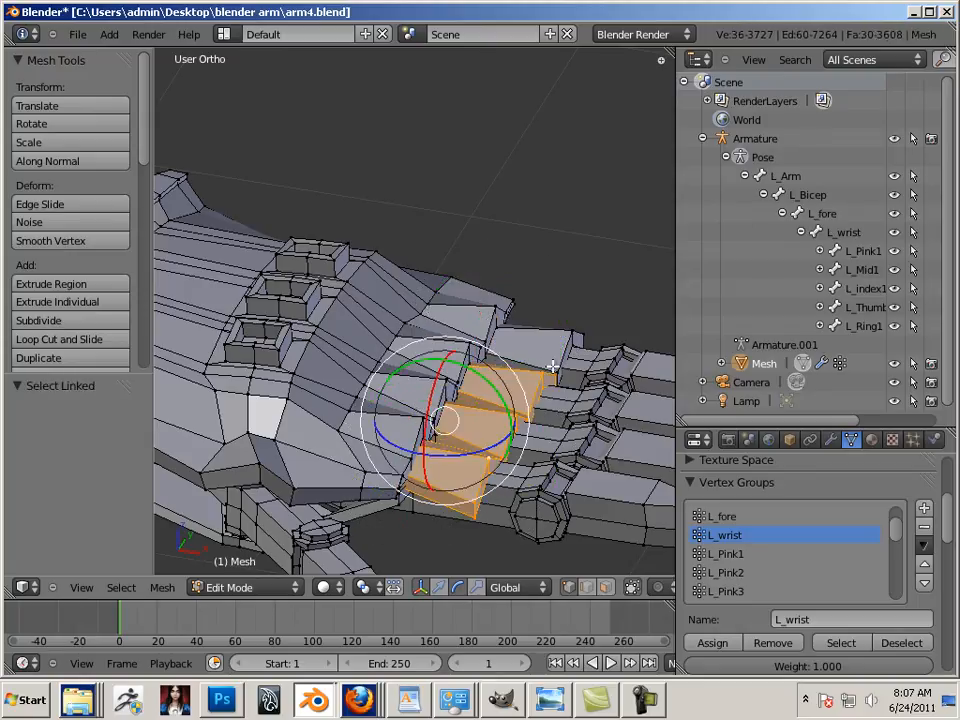
key(l)
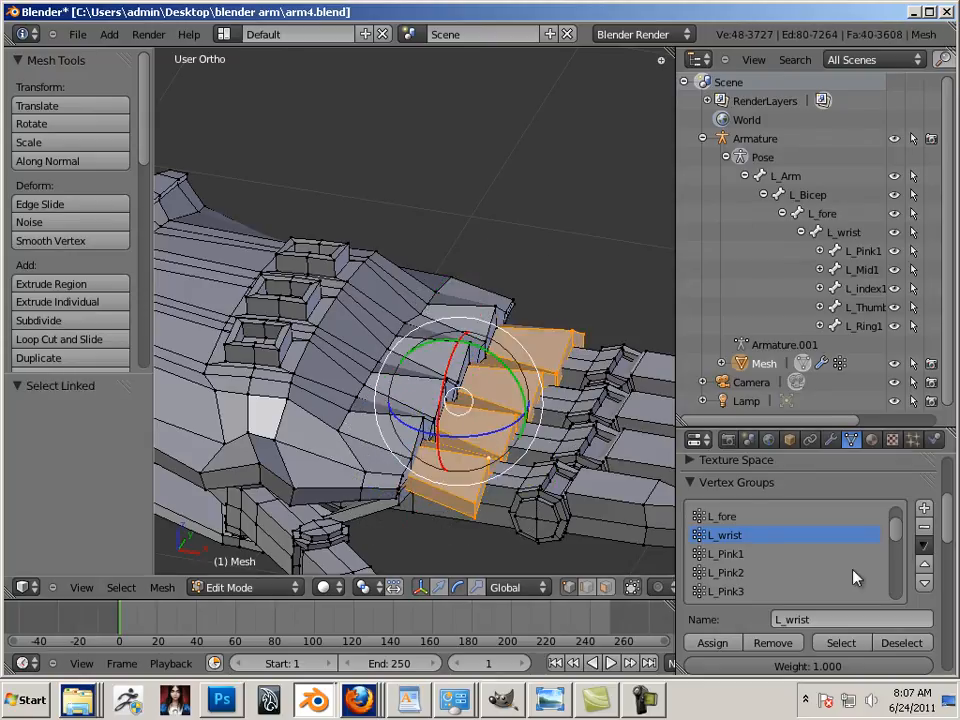
mouse_move(900, 541)
mouse_down()
mouse_move(904, 604)
mouse_move(910, 541)
mouse_up()
click(717, 643)
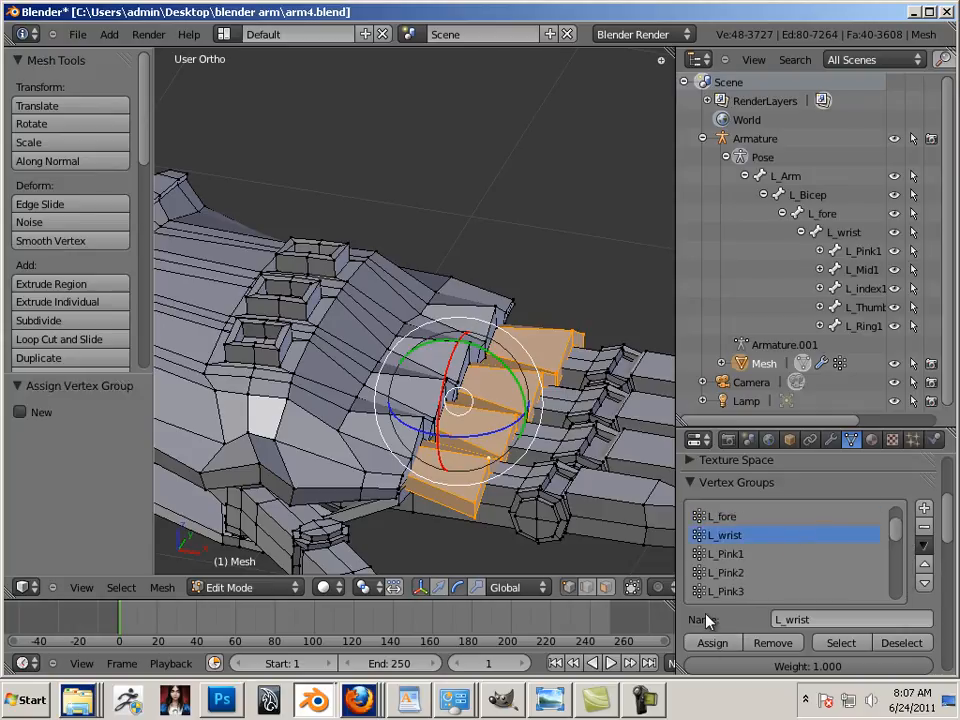
Select the L_wrist bone in Pose Mode and test-rotate it about the global X axis by about -17.2°
scroll(490, 498, down, 4)
middle_drag(473, 502, 534, 437)
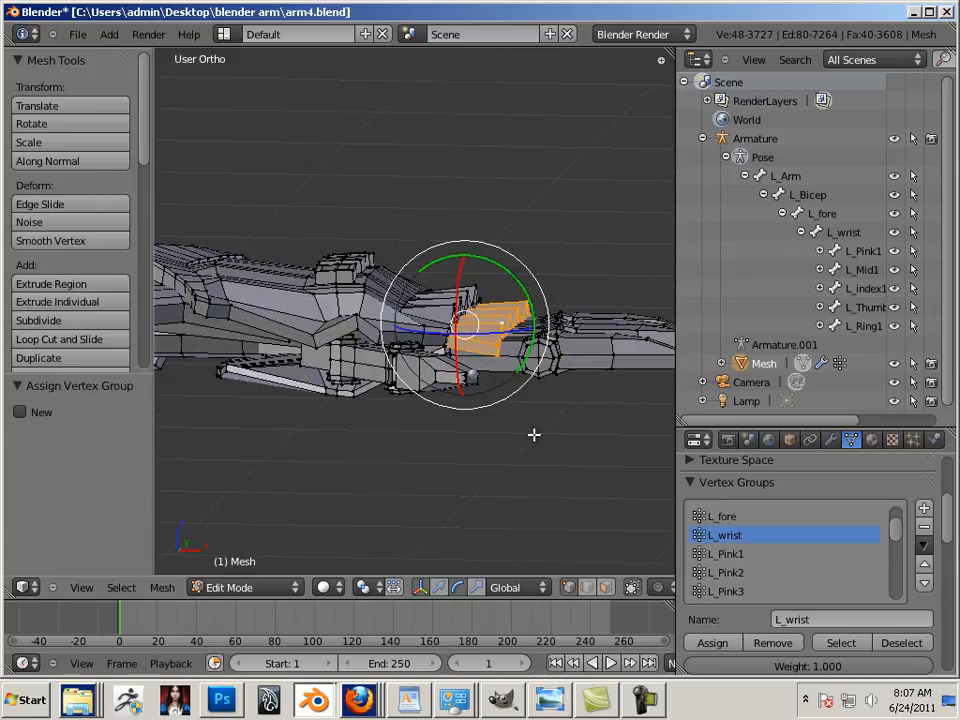
click(849, 236)
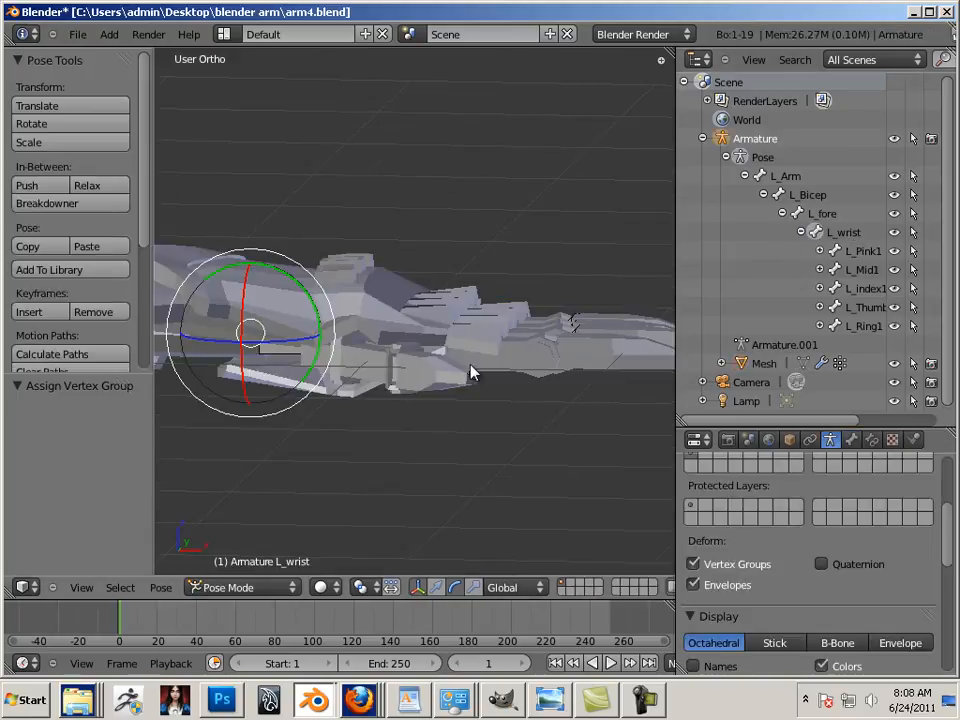
key(Tab)
key(Tab)
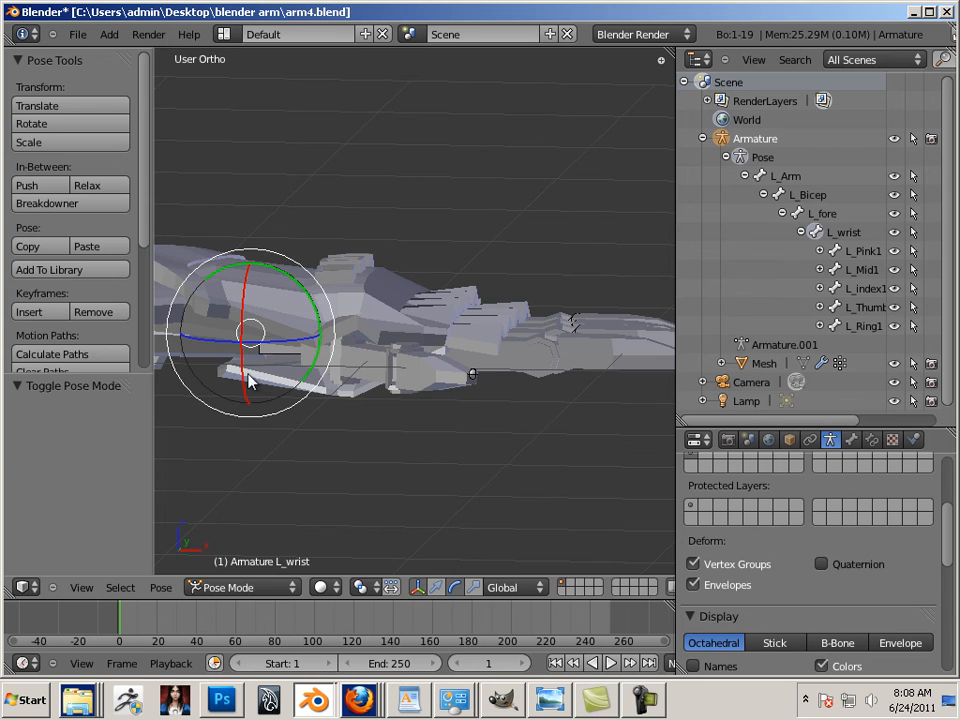
key(r)
key(x)
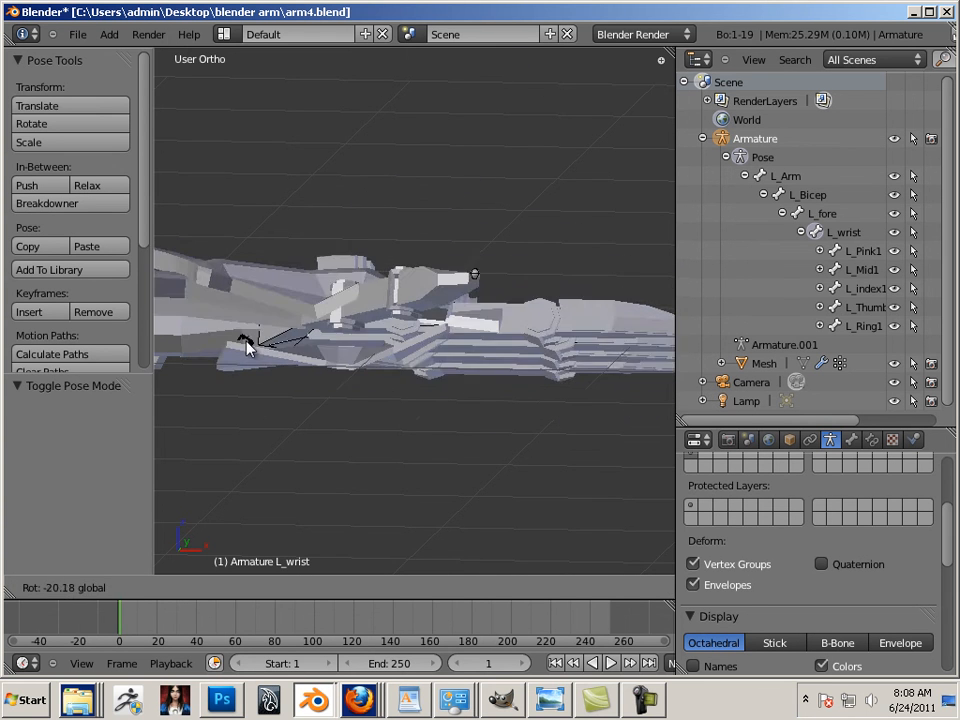
click(260, 374)
Test-rotate the L_wrist bone freely by about -5.4°, turn it once more to inspect the forearm parts, and undo the test rotations
key(r)
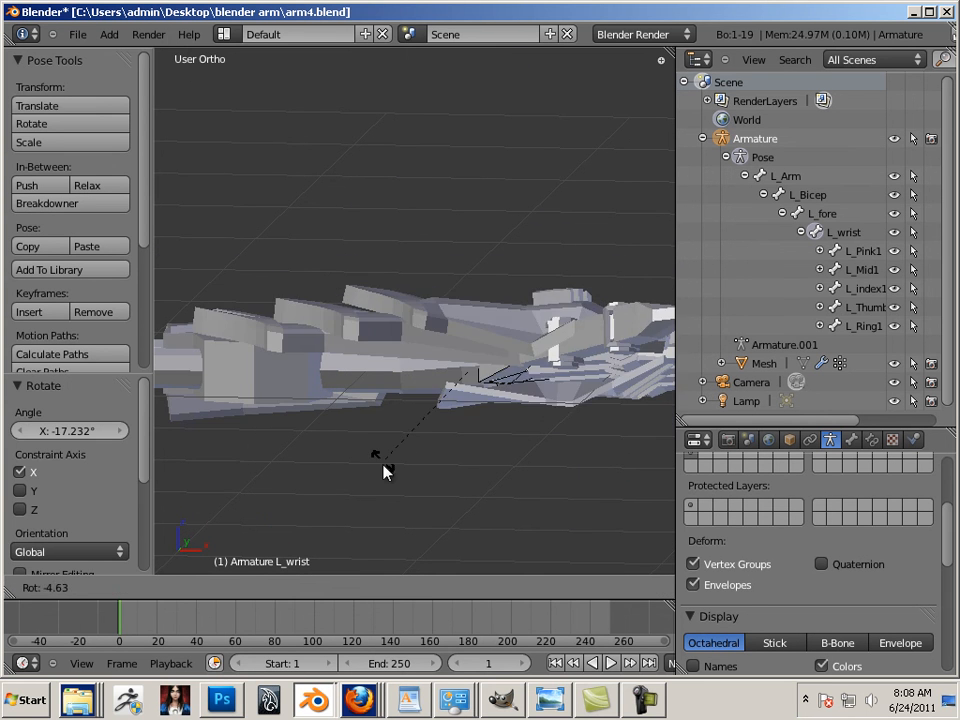
click(414, 442)
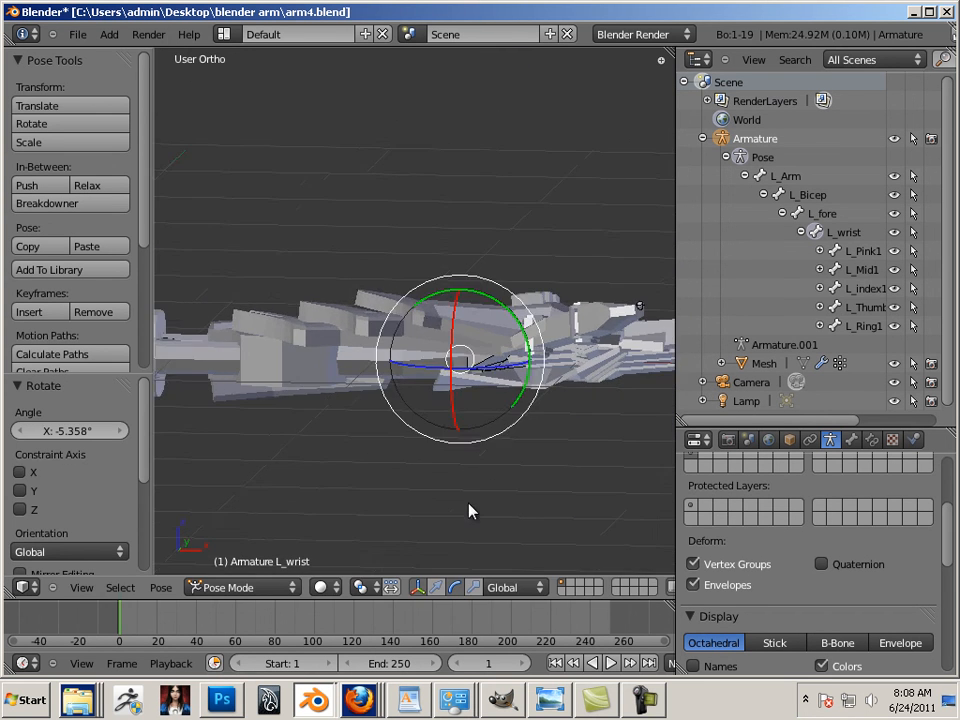
middle_drag(442, 434, 457, 294)
key(r)
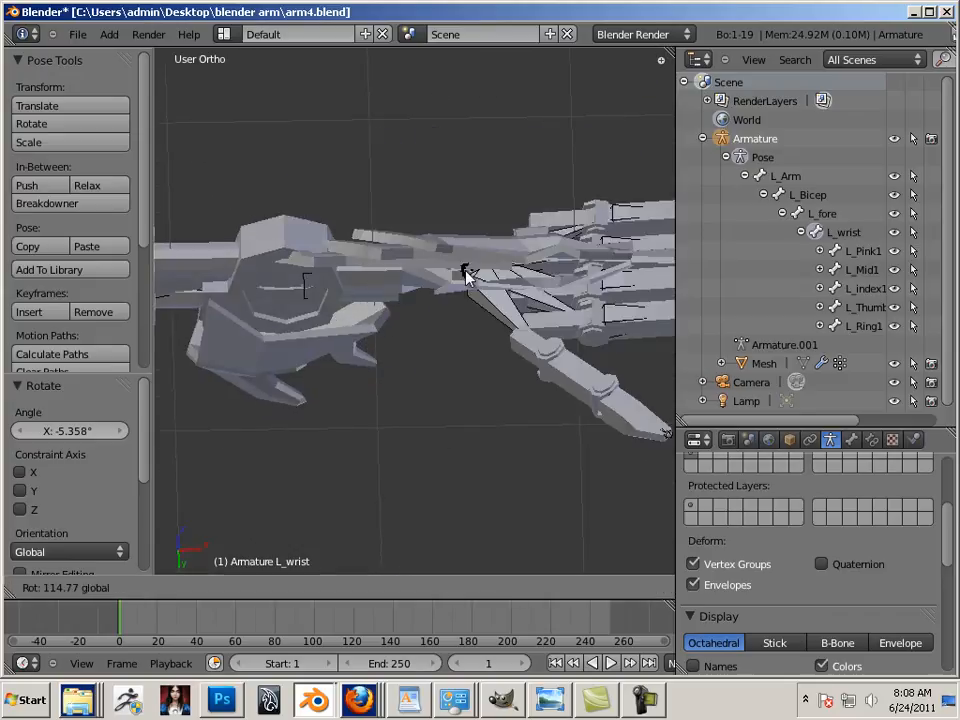
drag(445, 276, 443, 275)
key(ctrl+z)
scroll(436, 398, up, 6)
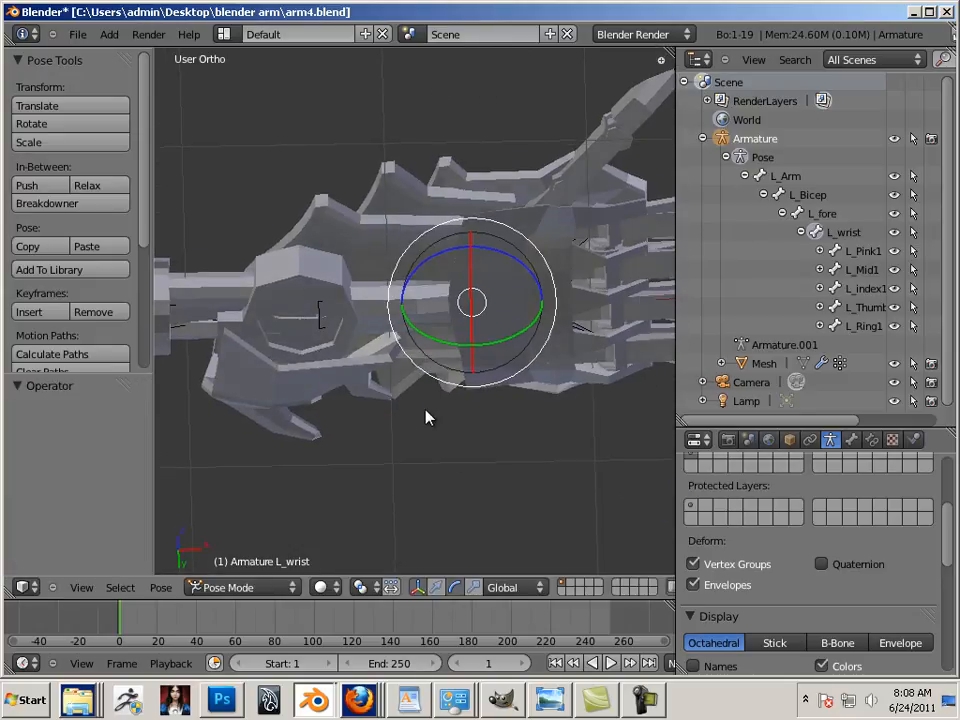
right_click(390, 297)
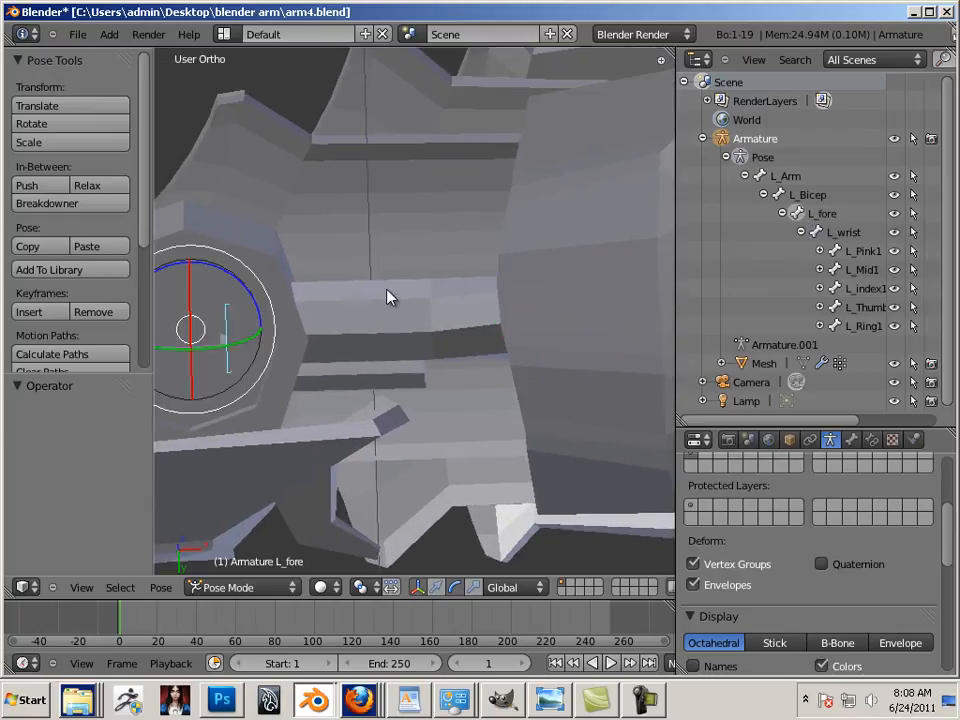
key(Tab)
click(343, 320)
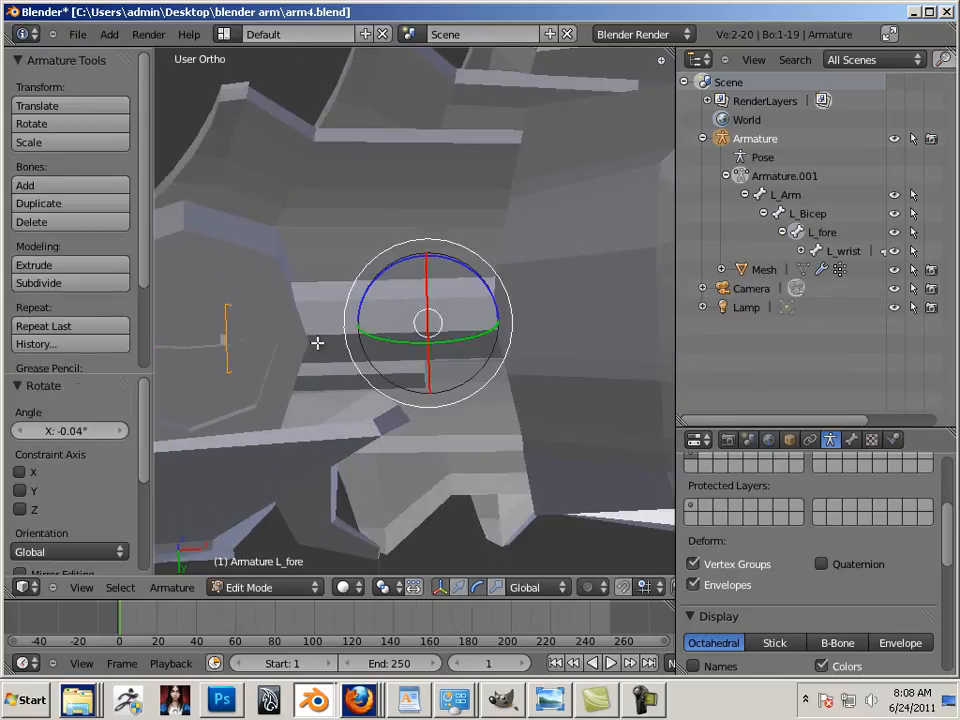
right_click(319, 332)
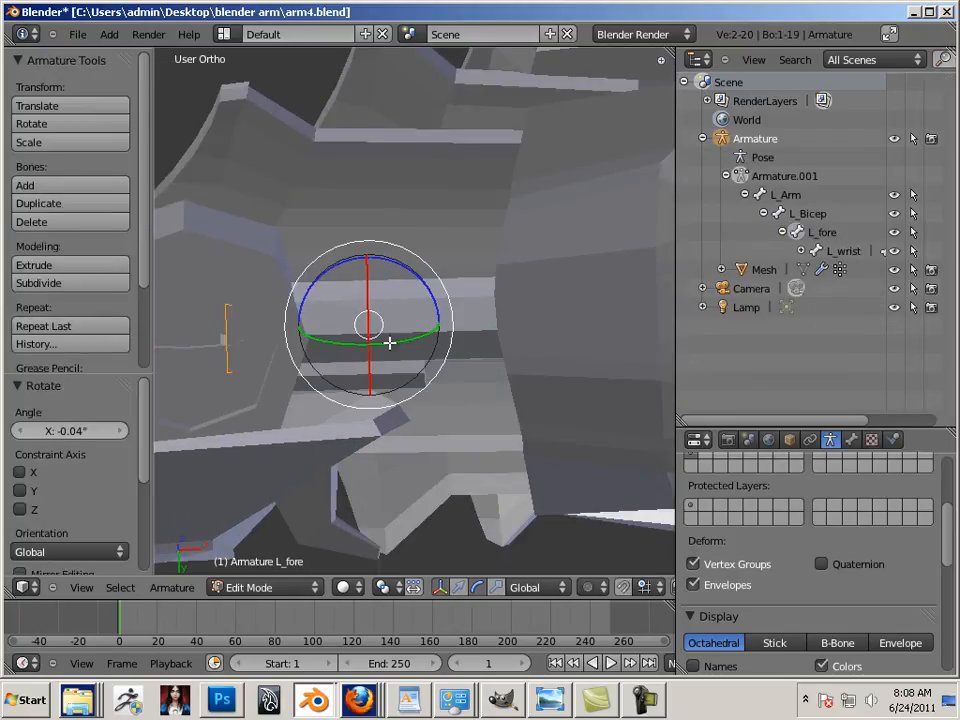
key(ctrl+Tab)
Select the linked rods between the elbow joint and the wrist and assign them to the L_fore vertex group
right_click(465, 400)
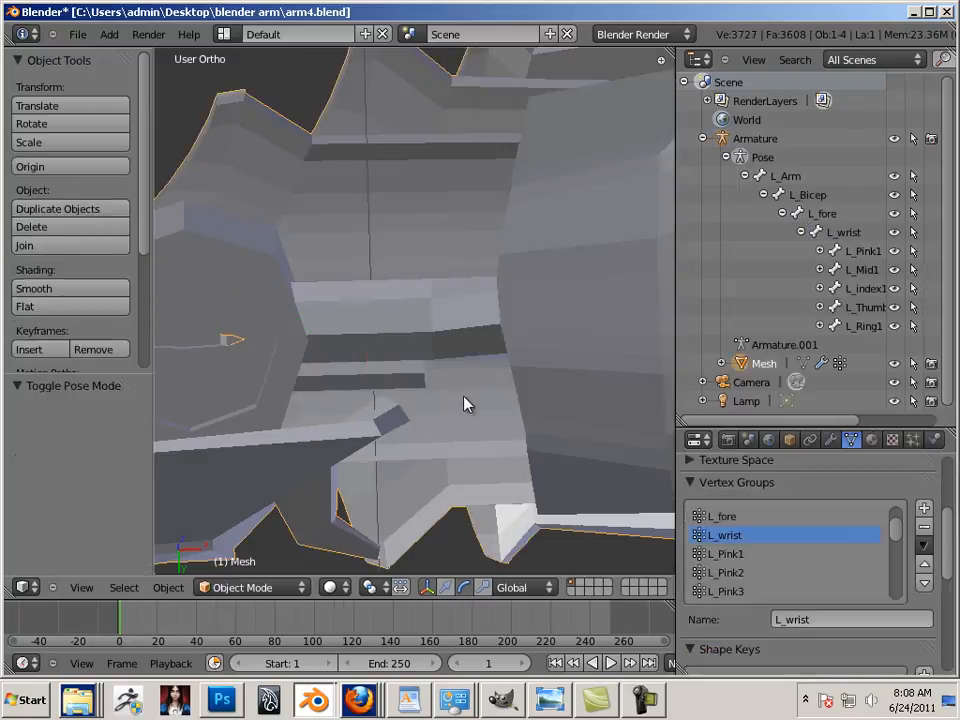
key(Tab)
right_click(428, 340)
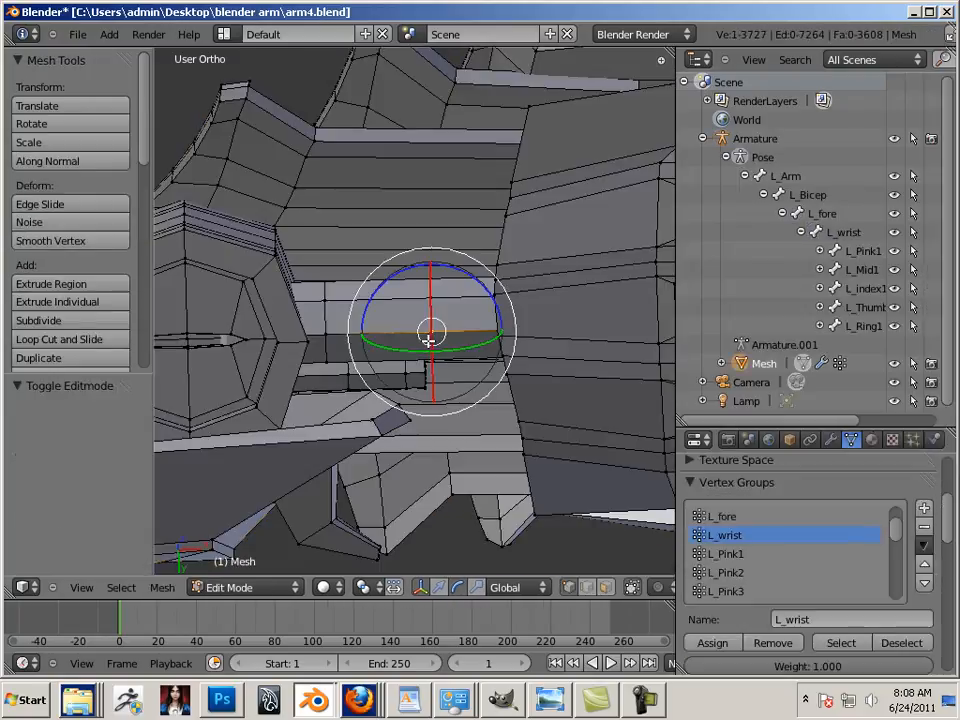
key(ctrl+l)
key(l)
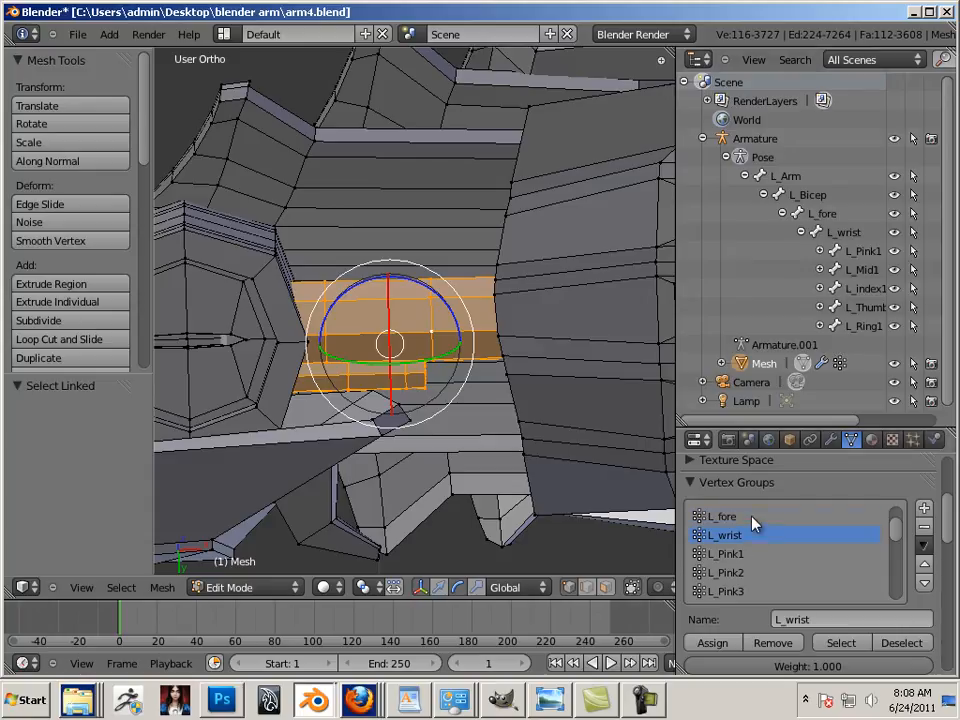
click(712, 643)
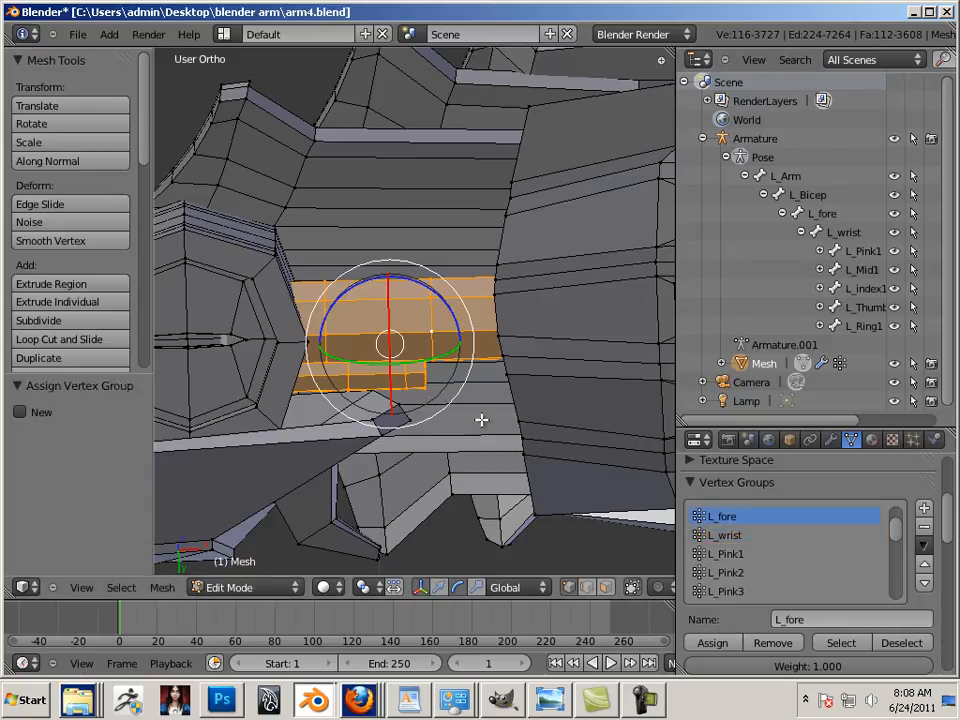
Return to the armature in Pose Mode, test-rotate the L_fore bone about the global X axis by about -38.7°, and undo the rotation
key(Tab)
right_click(379, 336)
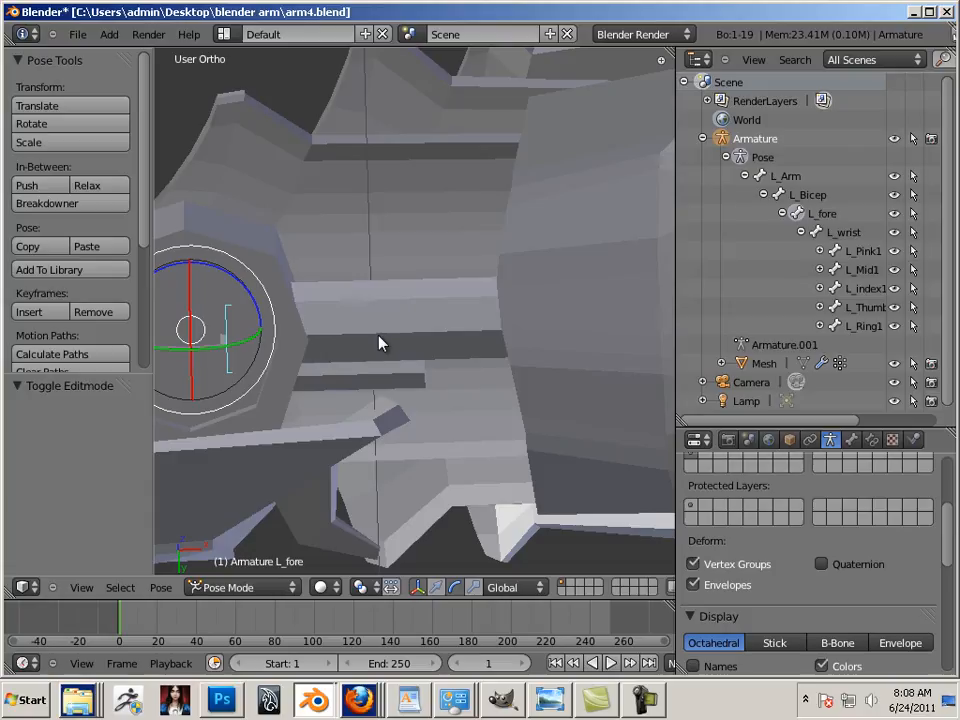
scroll(478, 362, down, 2)
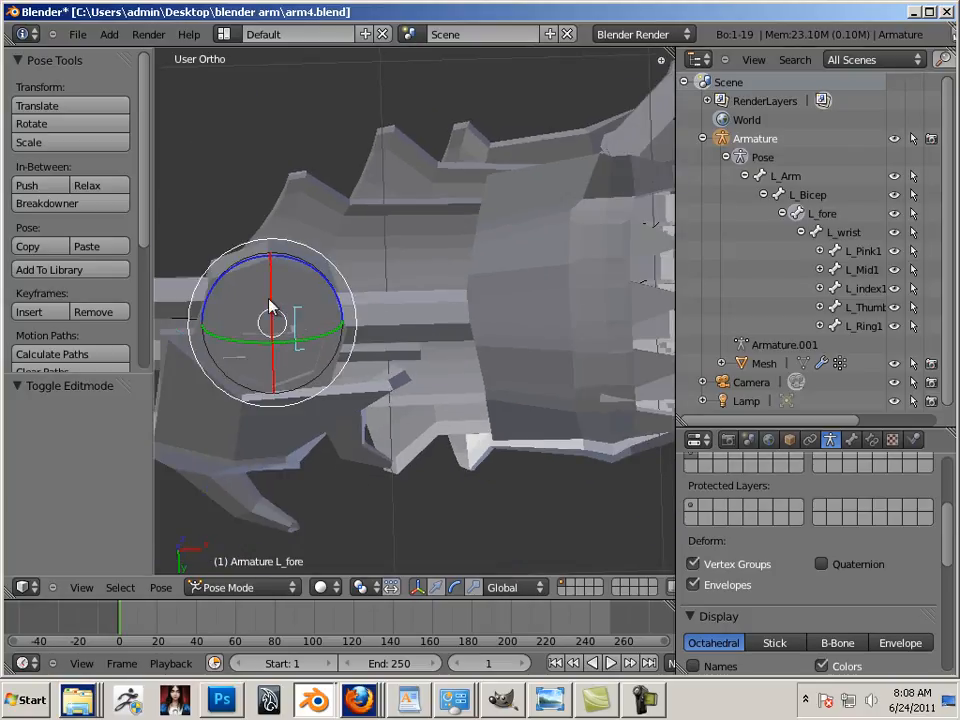
key(r)
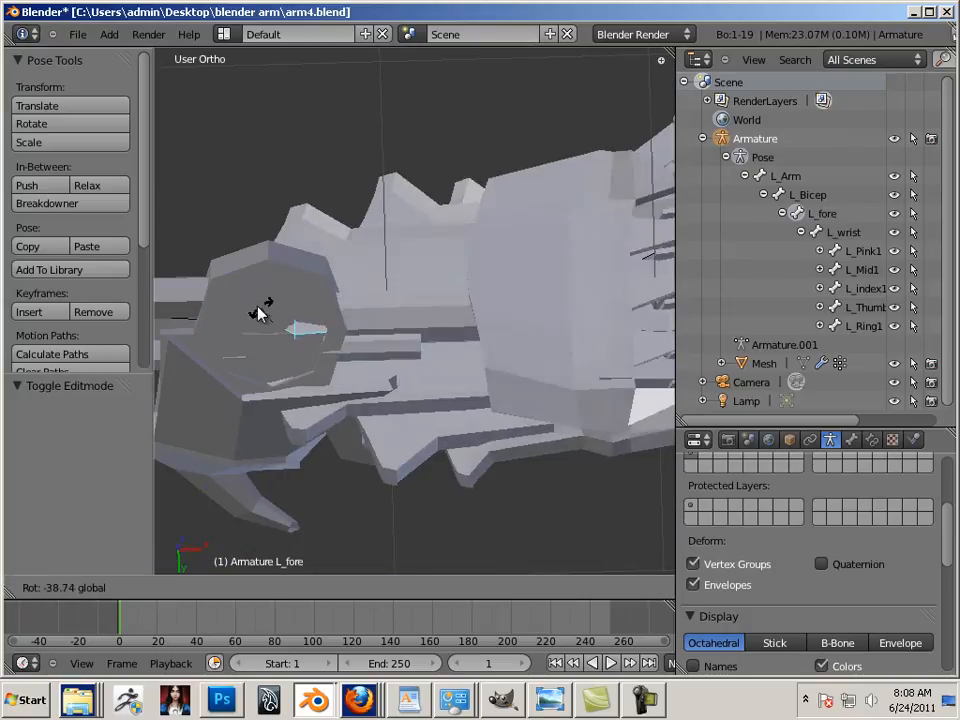
click(259, 314)
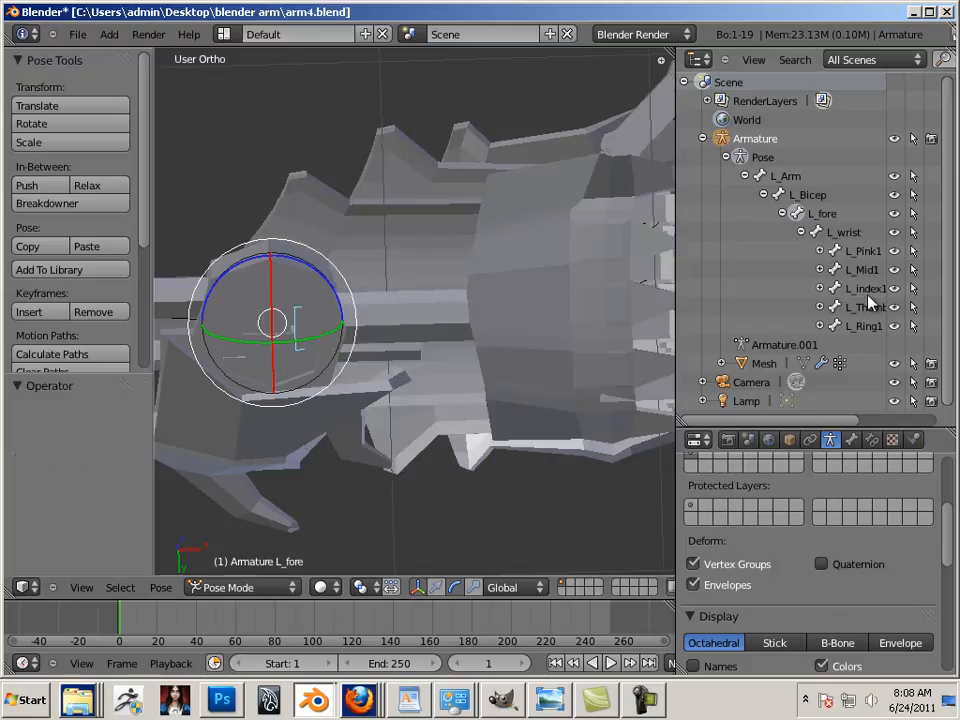
Select the L_wrist bone, test-rotate it about the global X axis by about 51.4°, and undo the rotation
click(846, 233)
key(r)
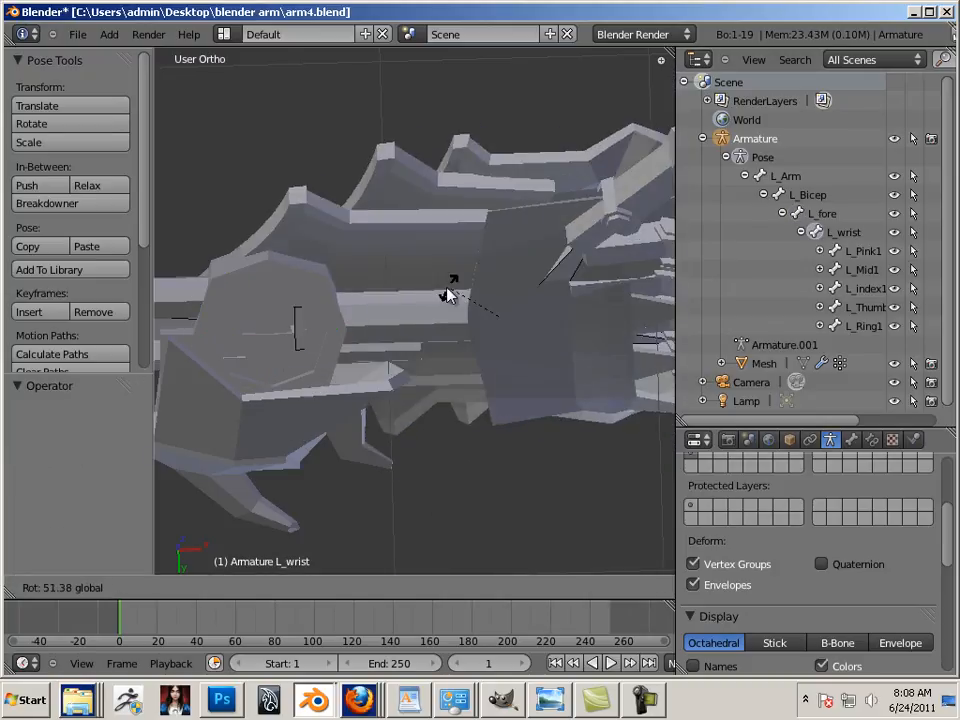
click(446, 288)
key(ctrl+z)
Select the L_Bicep bone, test-rotate it about the global Z axis by about 1.5°, and undo the rotation
shift+middle_drag(339, 342, 617, 353)
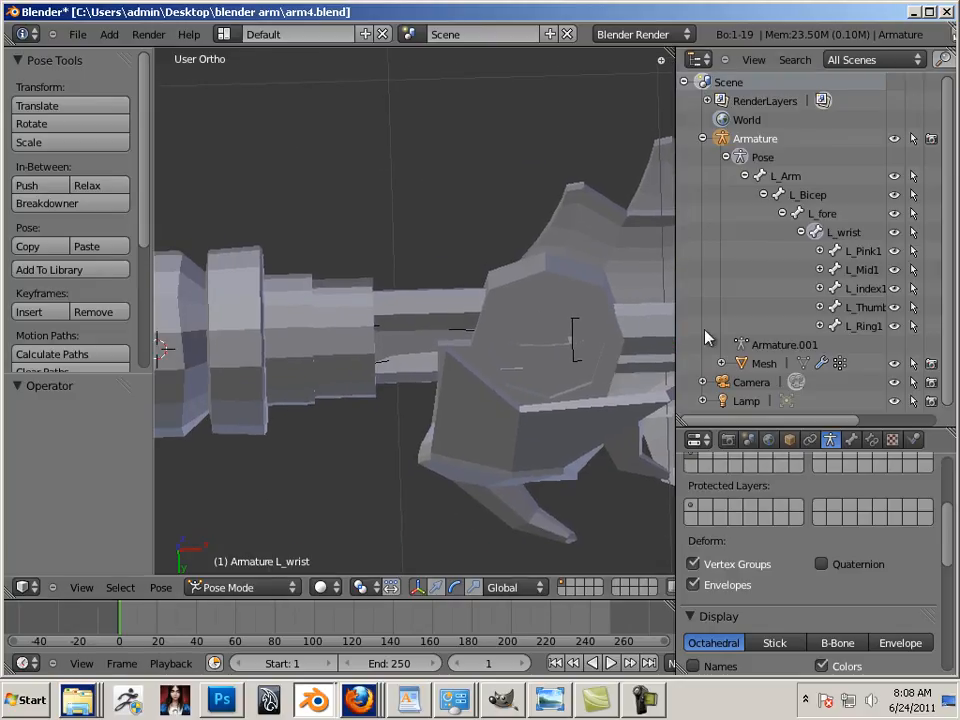
click(814, 195)
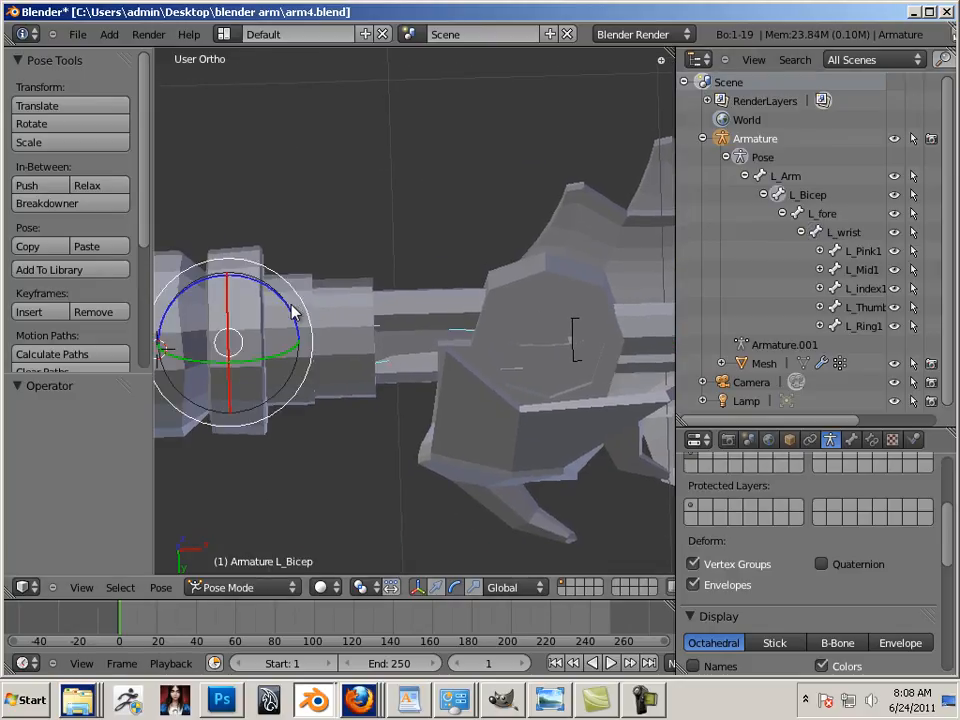
mouse_move(292, 312)
mouse_down()
mouse_move(259, 244)
mouse_move(296, 316)
mouse_up()
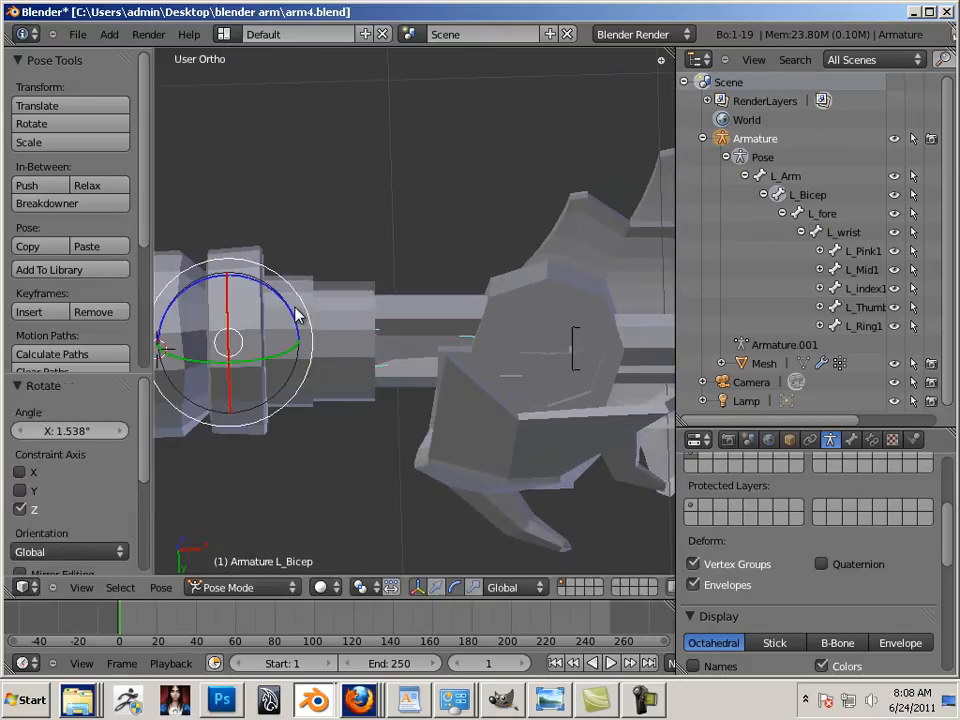
key(ctrl+z)
Select the L_Arm bone at the shoulder, test-rotate it about the global Z axis, and undo the rotation
click(788, 177)
shift+middle_drag(181, 377, 383, 378)
drag(391, 315, 386, 342)
key(ctrl+z)
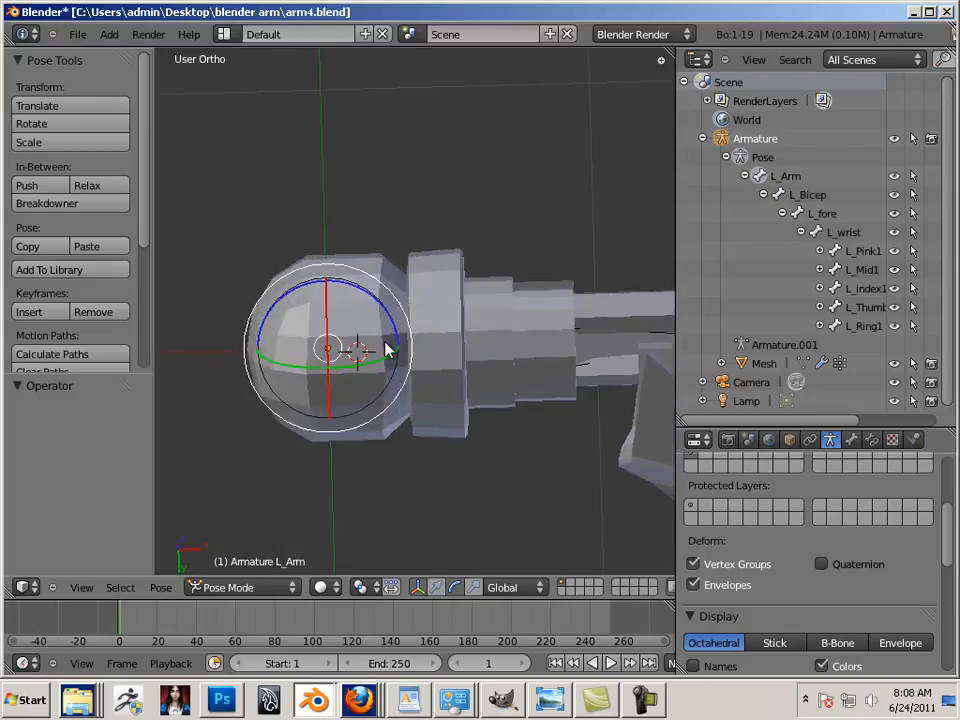